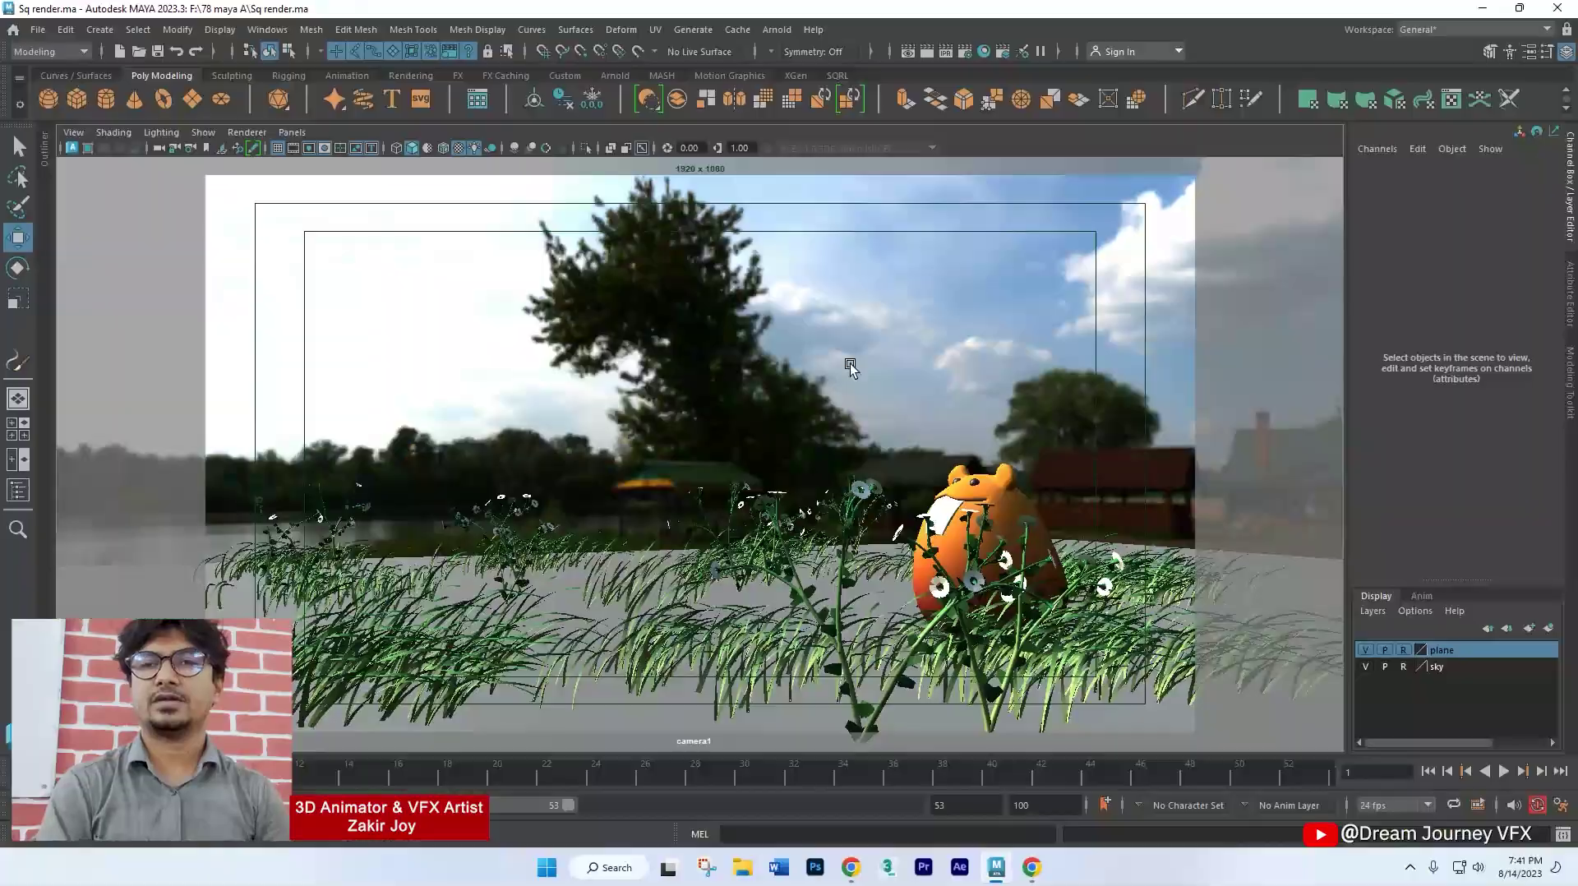
Step: Finish the After Effects preview, then show the Sq render.ma scene through camera1 in Maya
left_click(1505, 771)
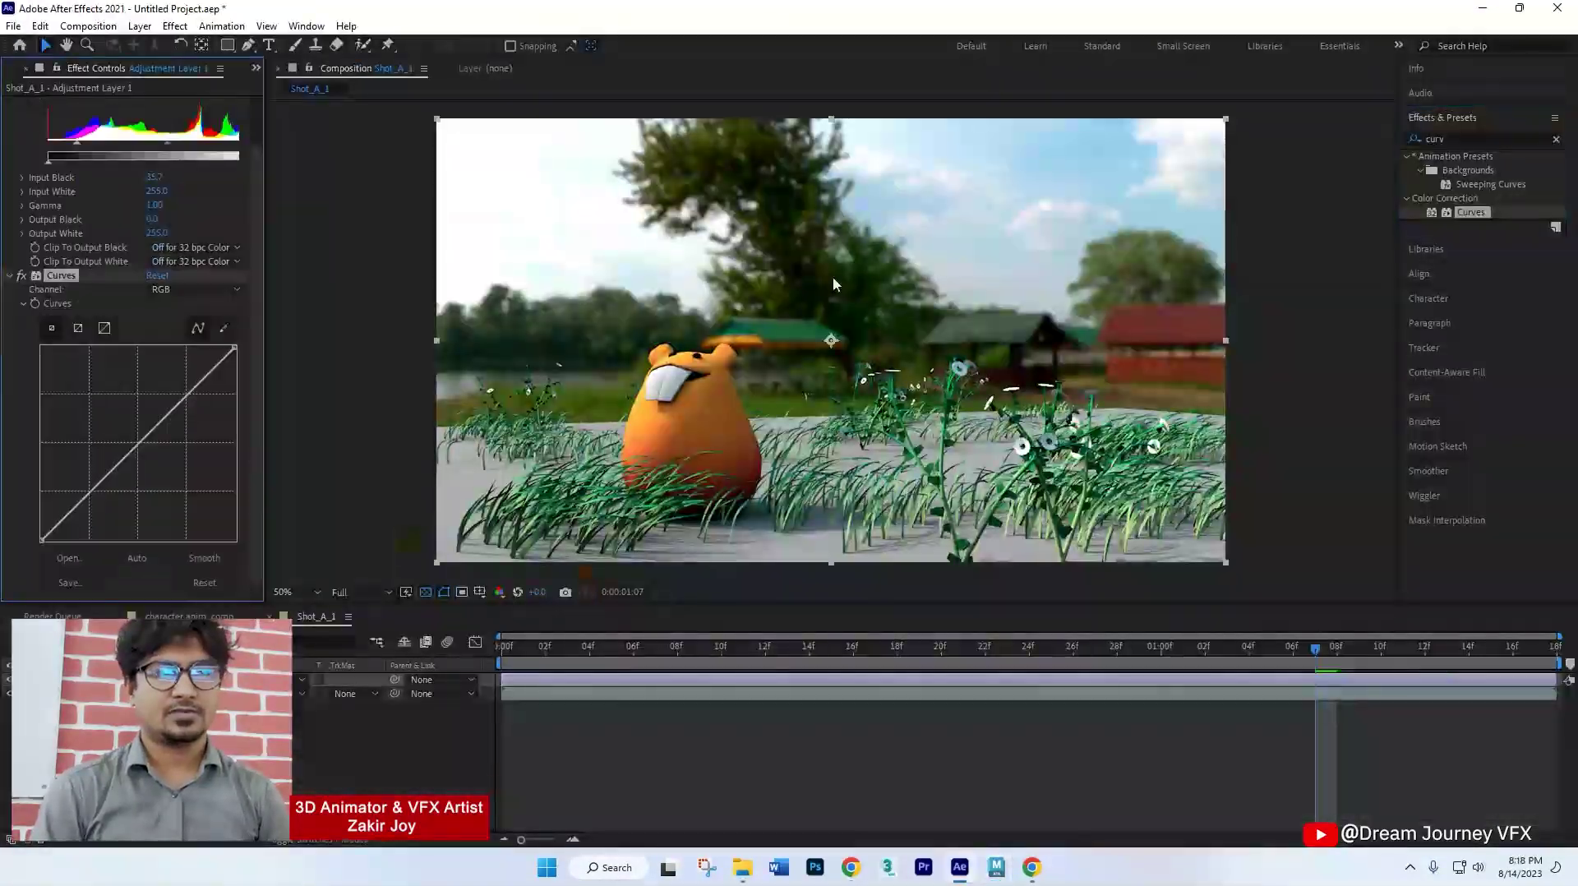
left_click_drag(183, 388, 184, 400)
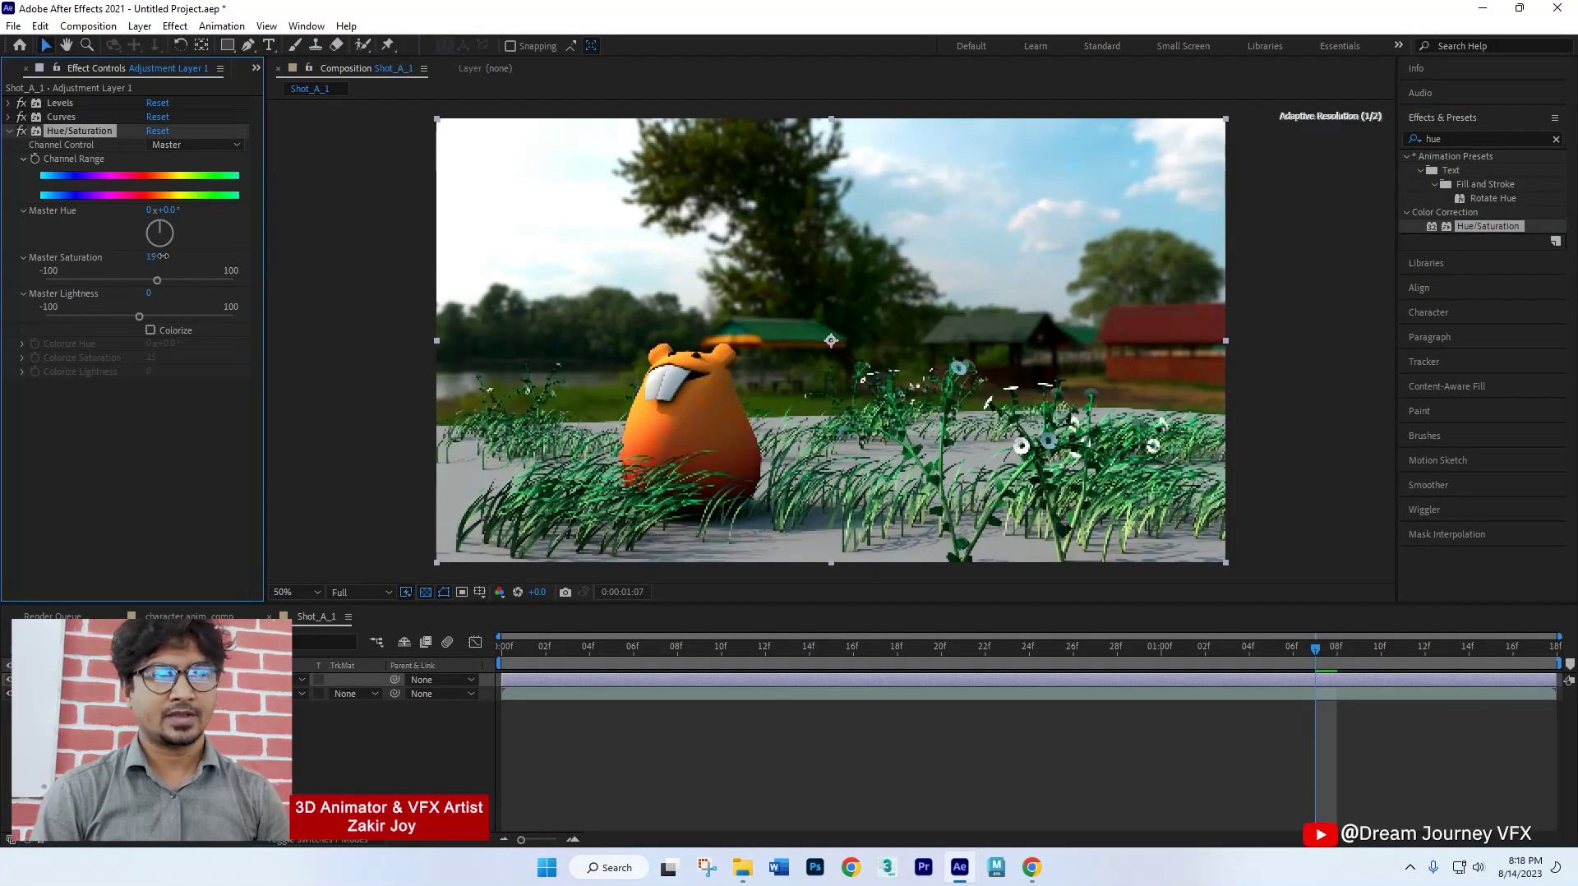
left_click_drag(139, 280, 157, 280)
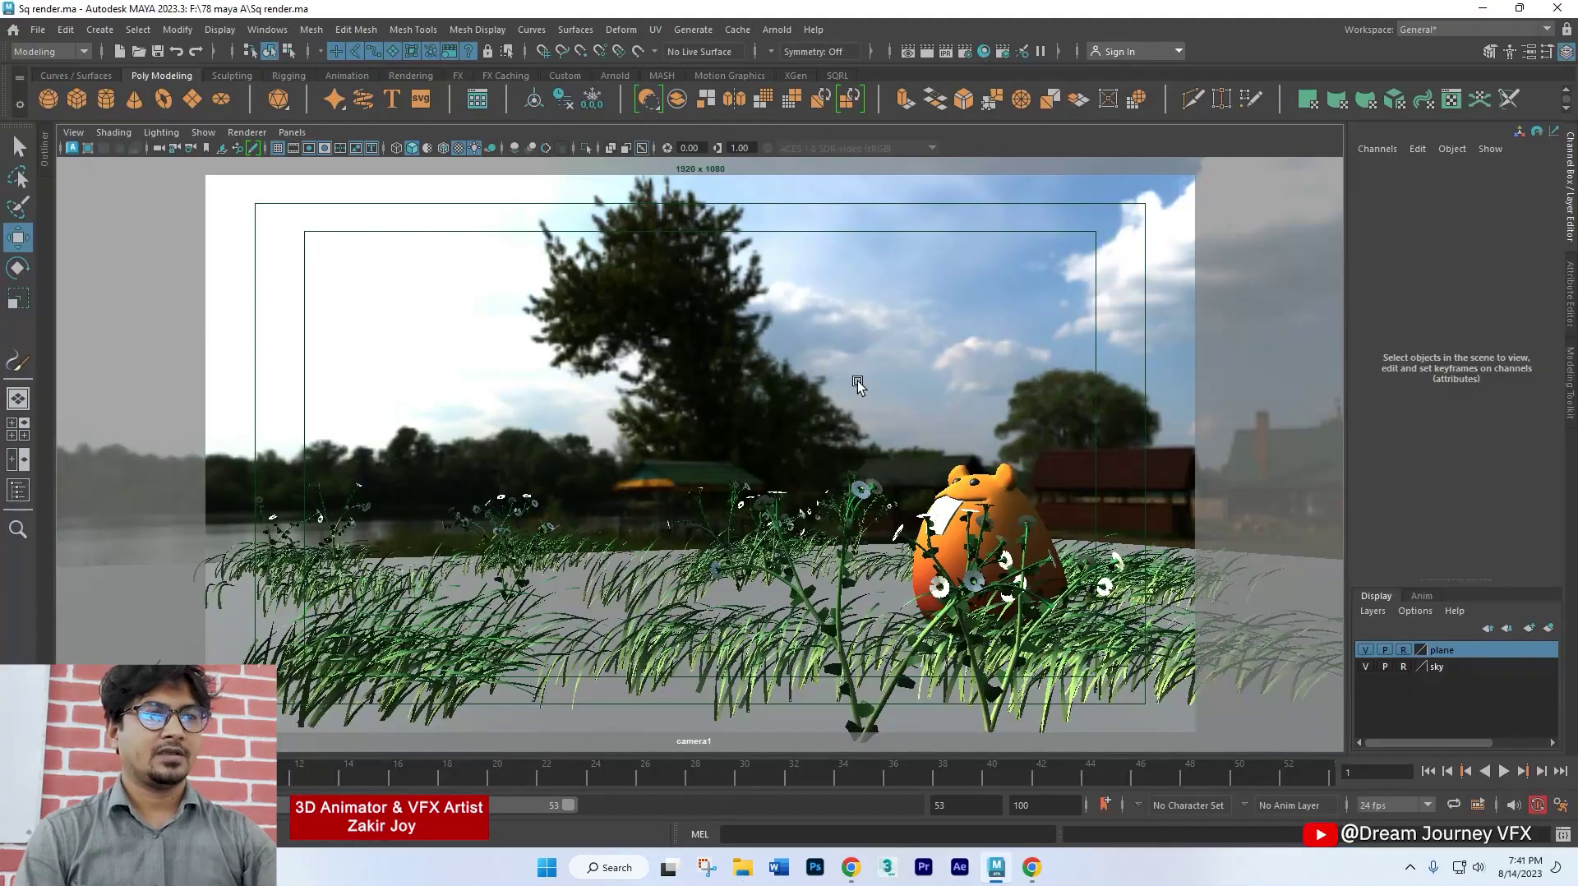
Step: Switch the viewport to persp, orbit around the scene, and play then stop the animation
key("space")
left_click_drag(718, 386, 724, 337)
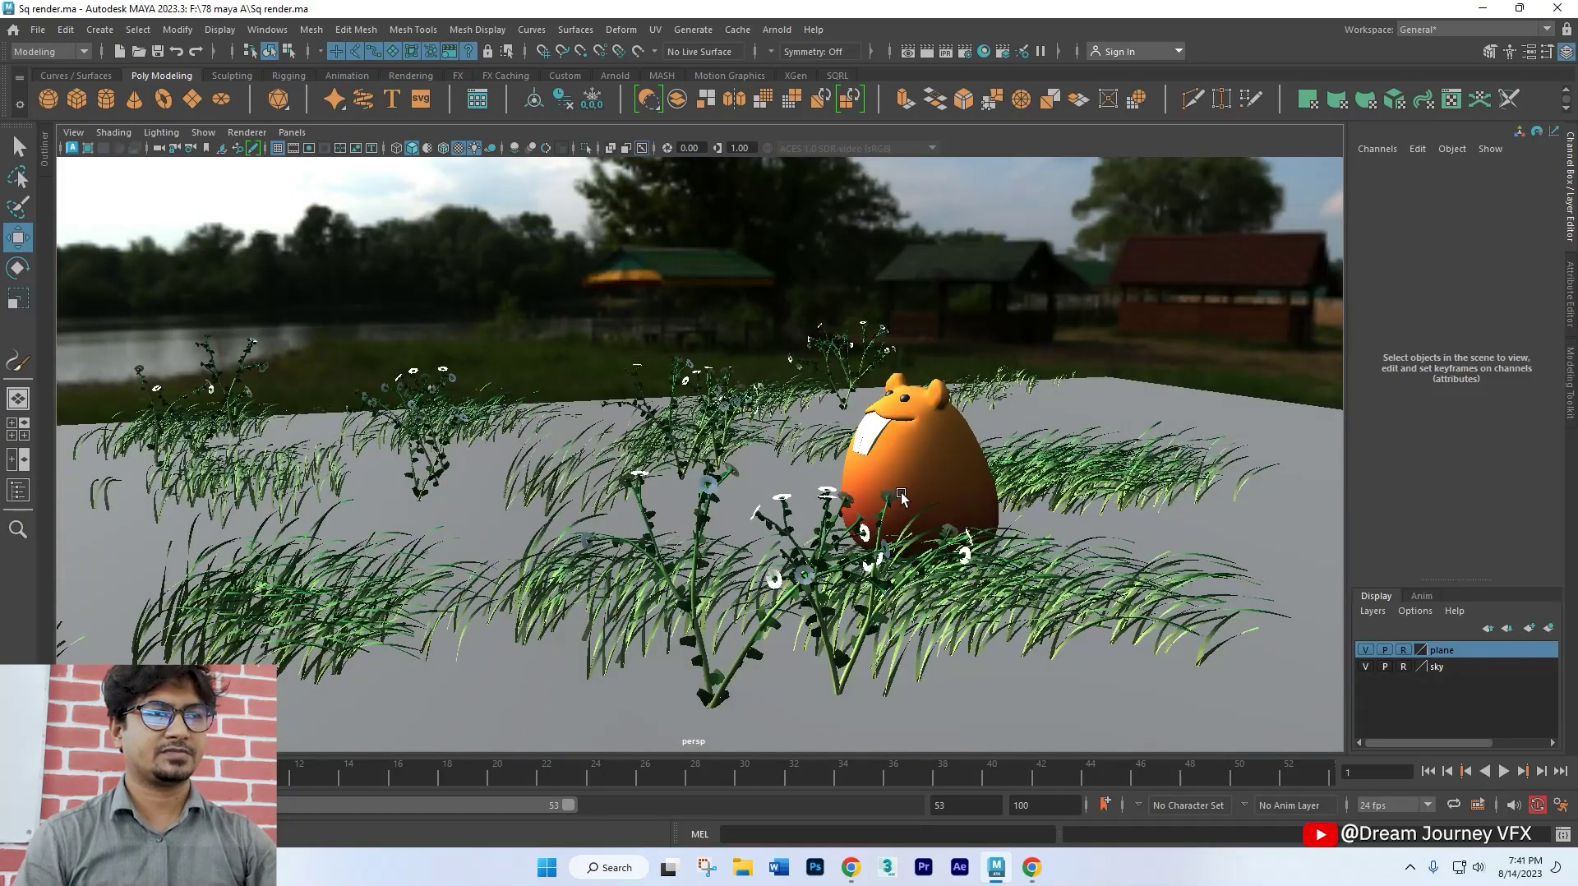
mouse_move(902, 498)
left_mouse_down("alt")
mouse_move(979, 520)
mouse_move(904, 466)
left_mouse_up("alt")
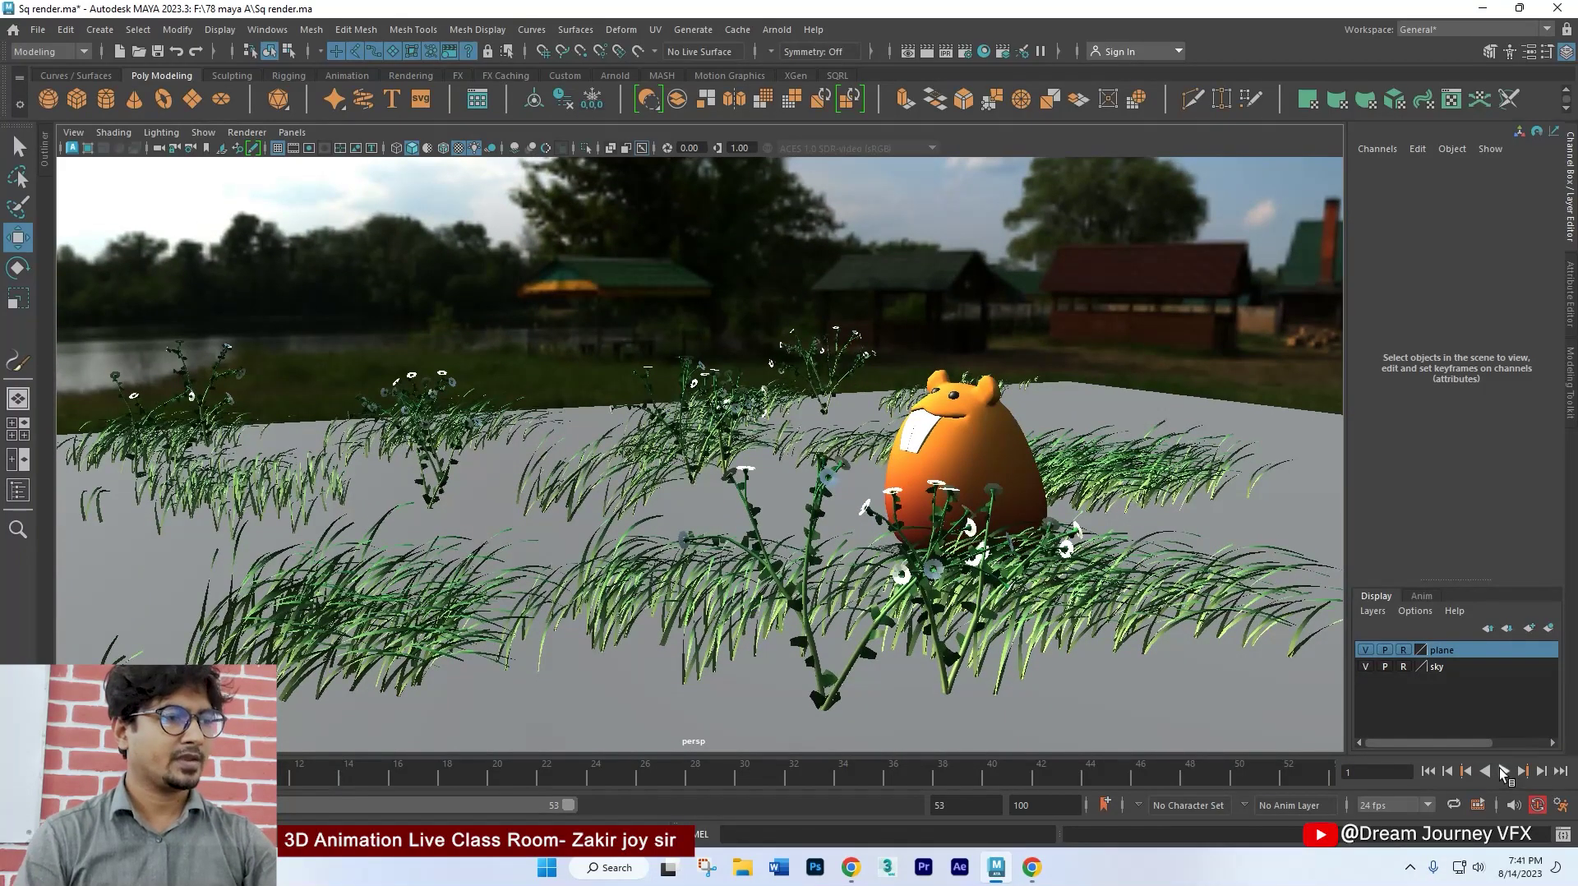
left_click(1504, 773)
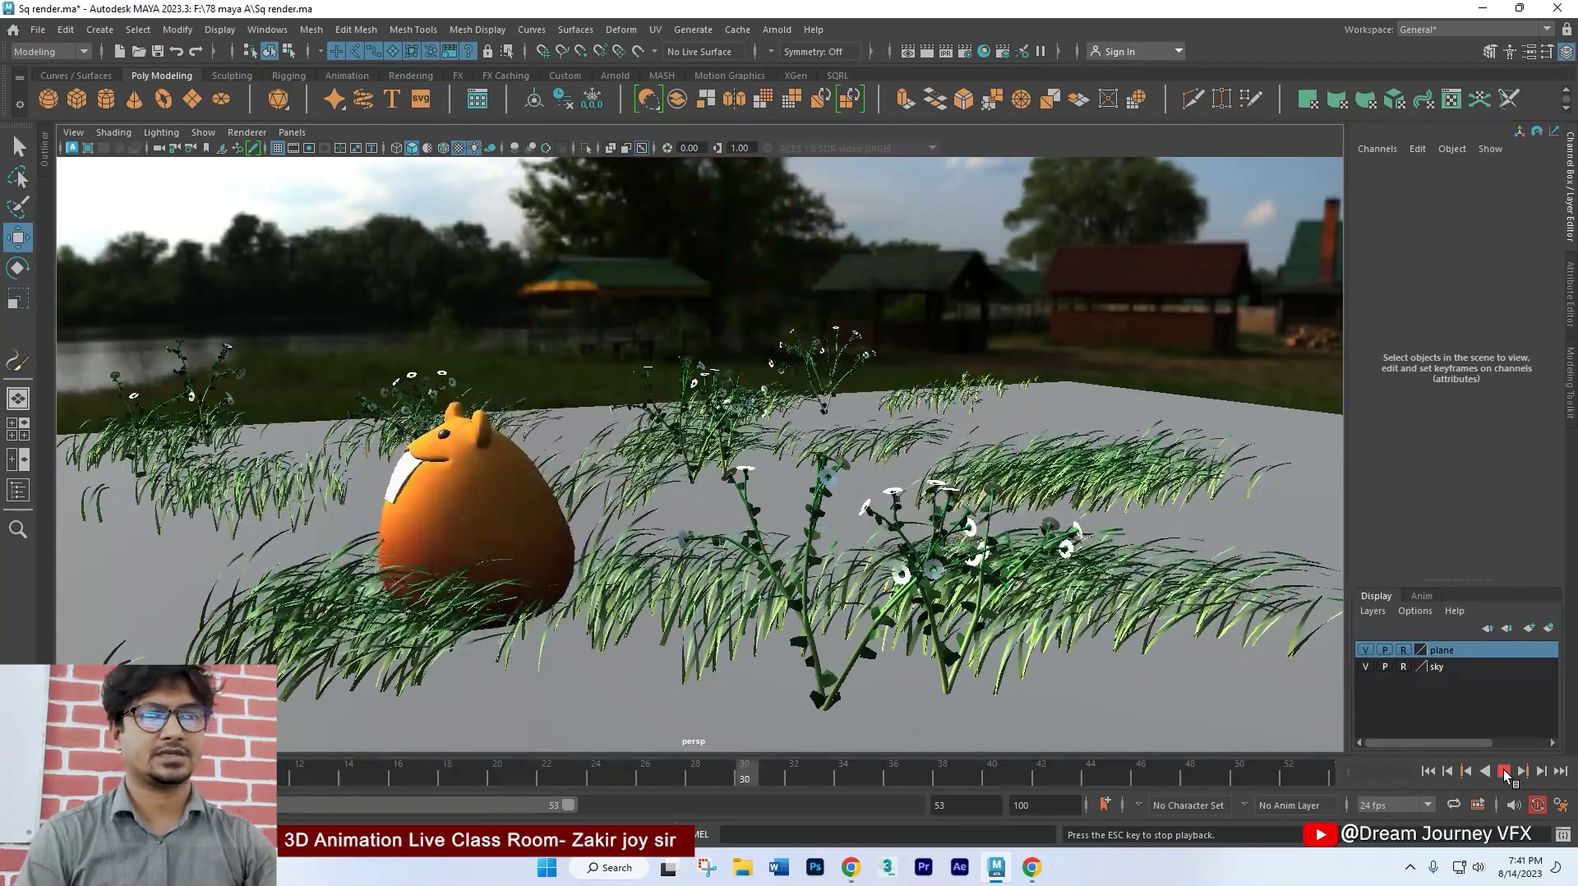
left_click(1504, 773)
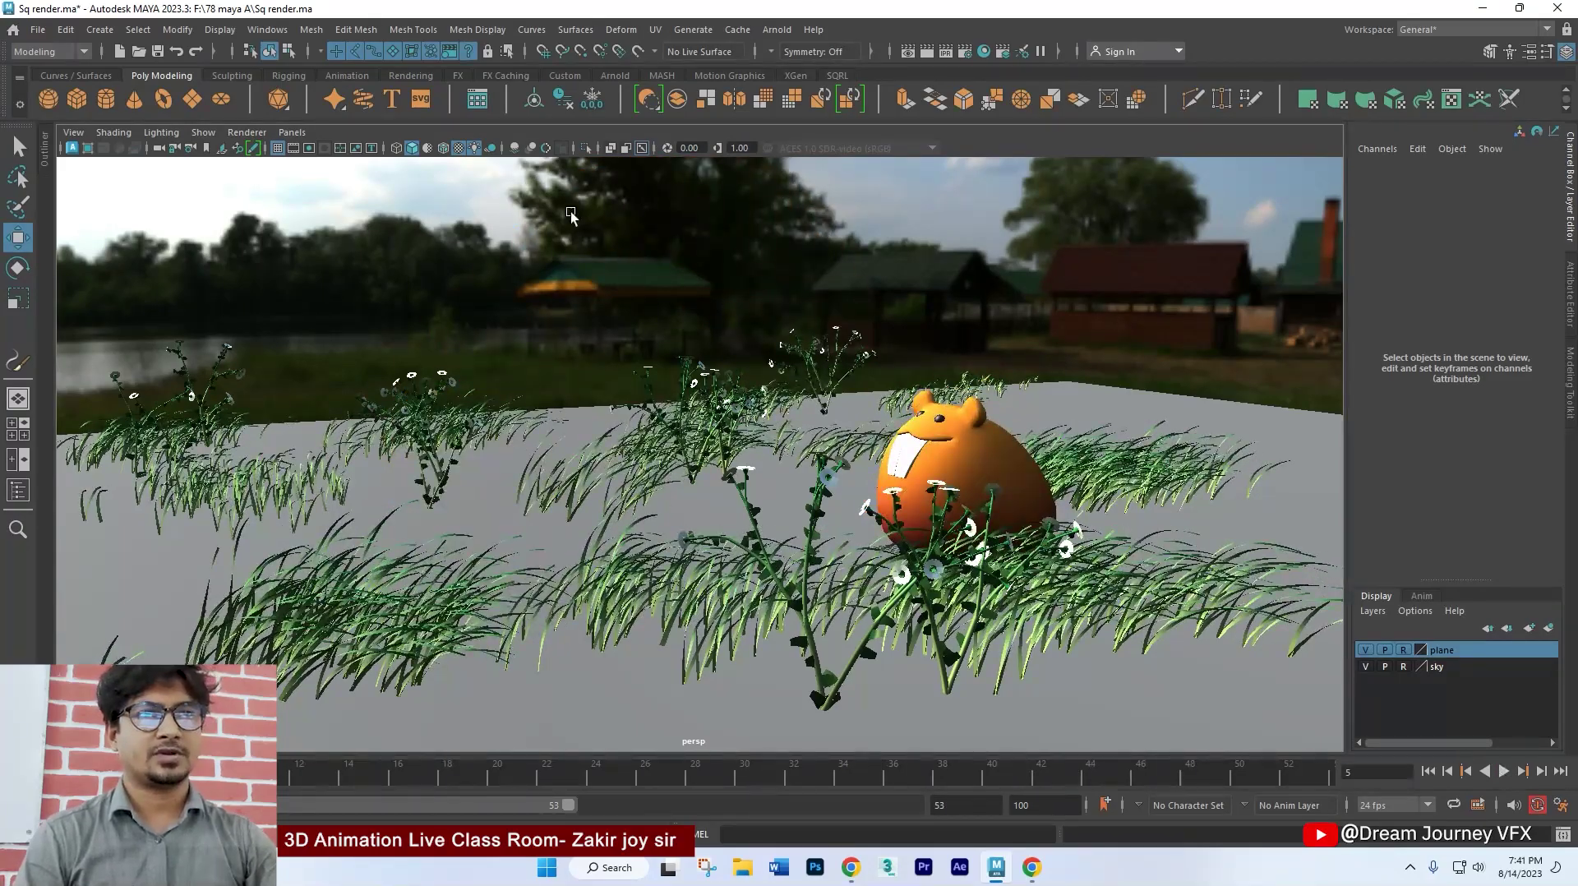
Step: Look through camera1 again, play and scrub the animation, and stop at frame 47
left_click(292, 131)
mouse_move(318, 148)
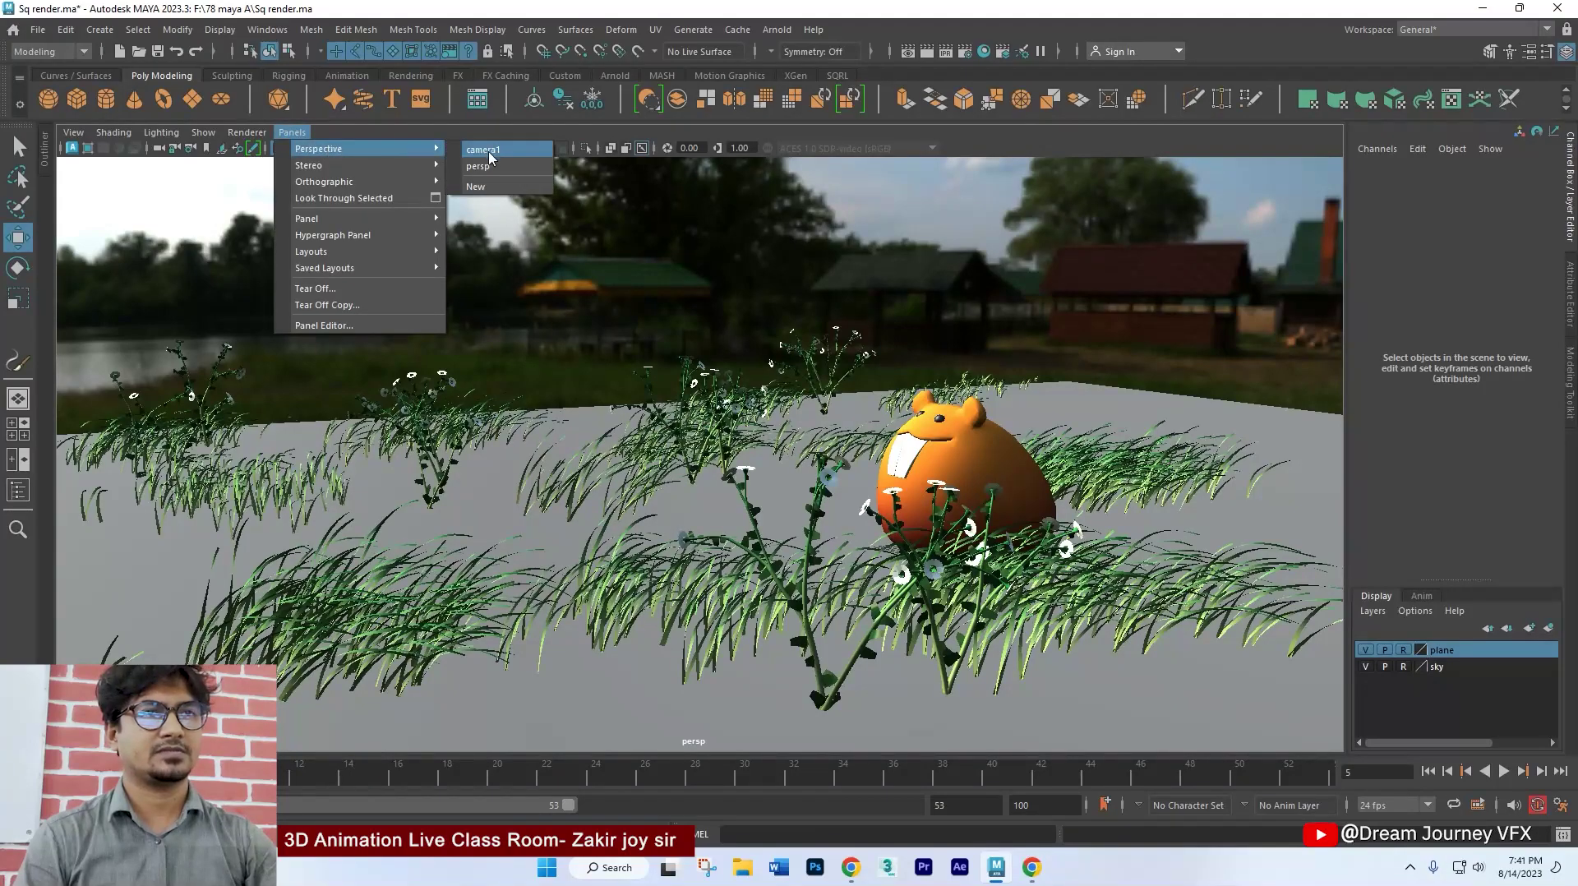
left_click(490, 152)
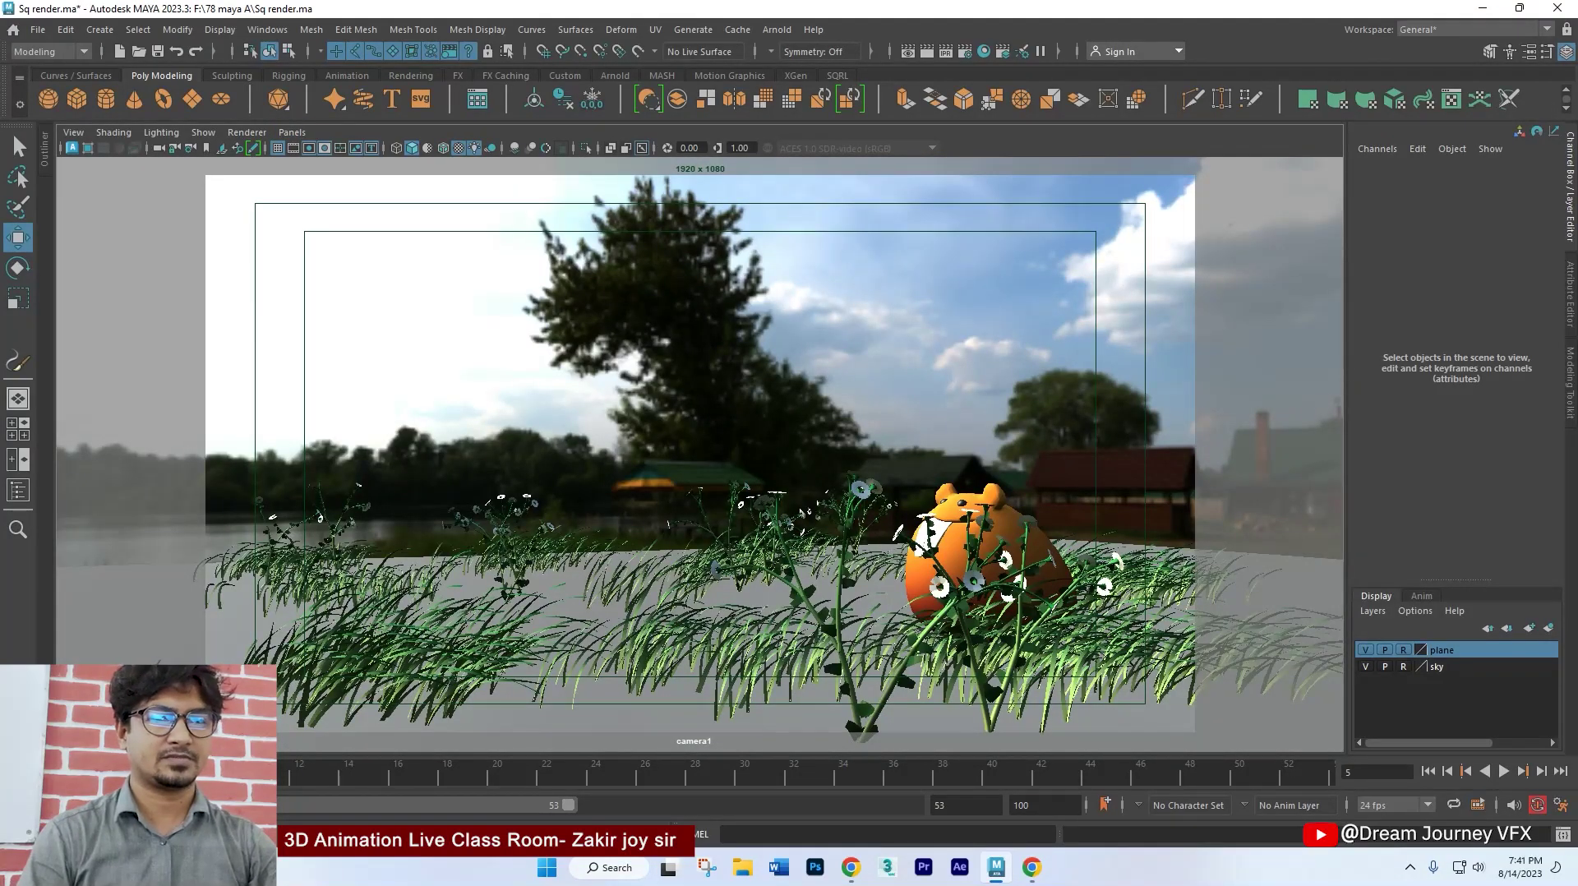
key("alt+v")
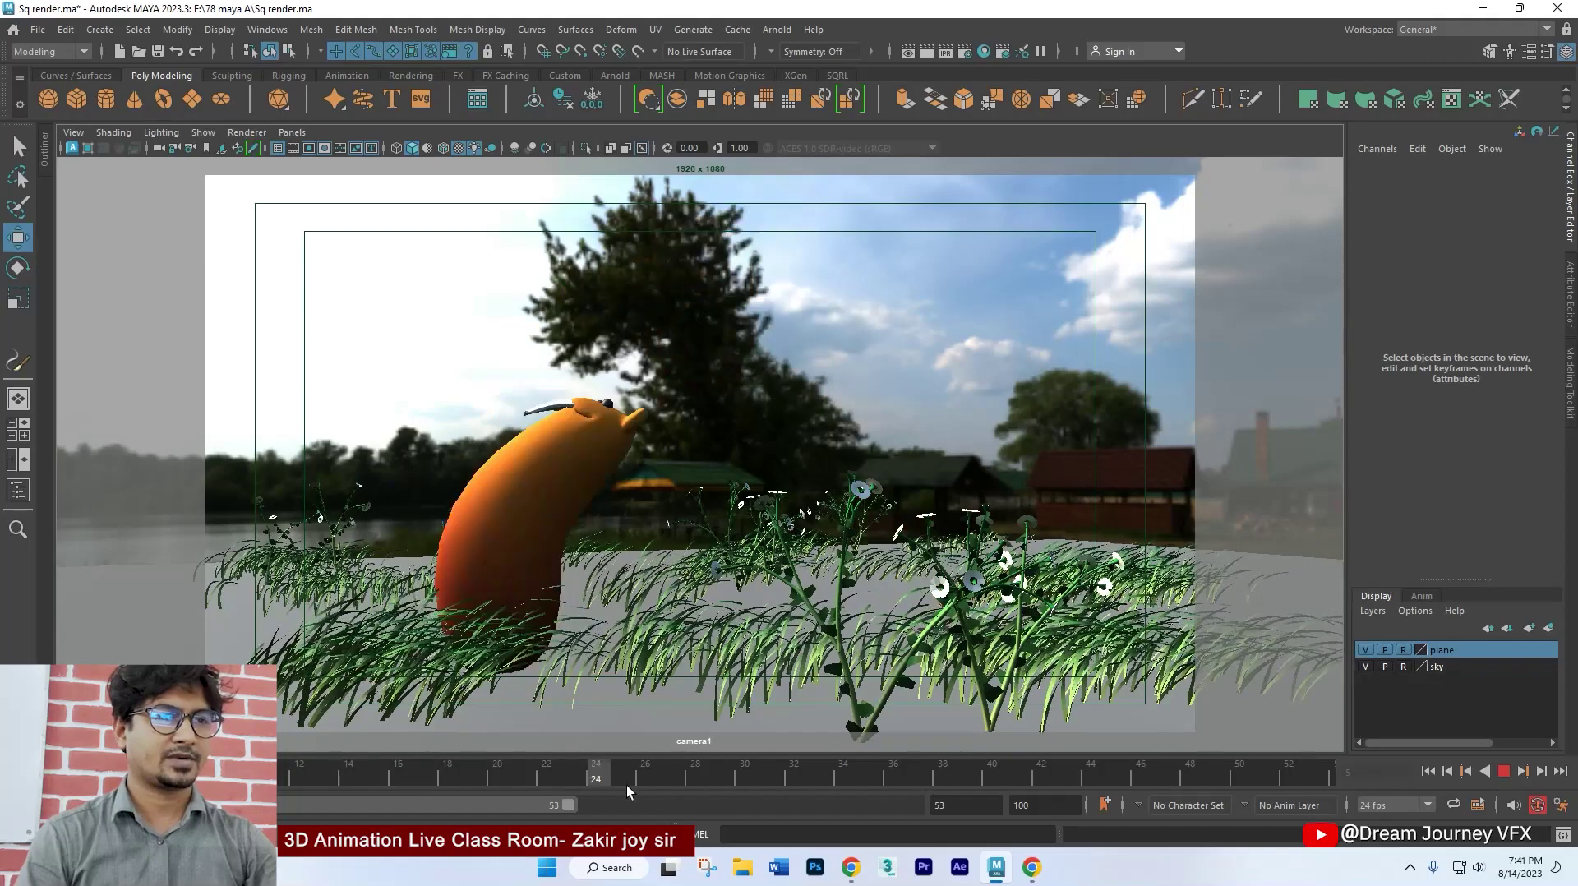
left_click_drag(626, 786, 1315, 779)
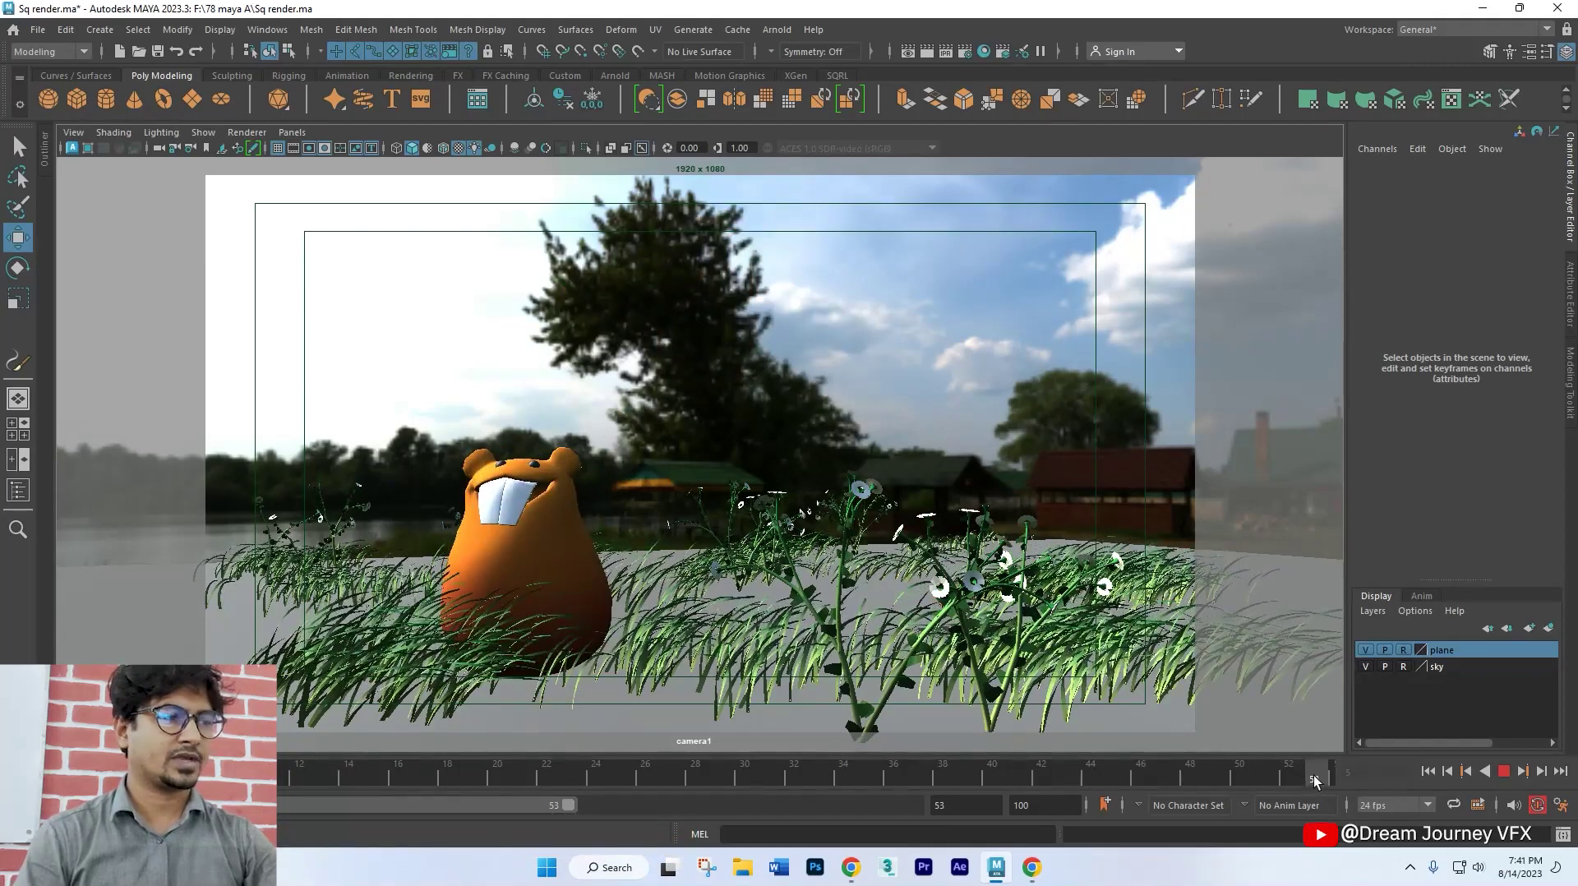
key("Escape")
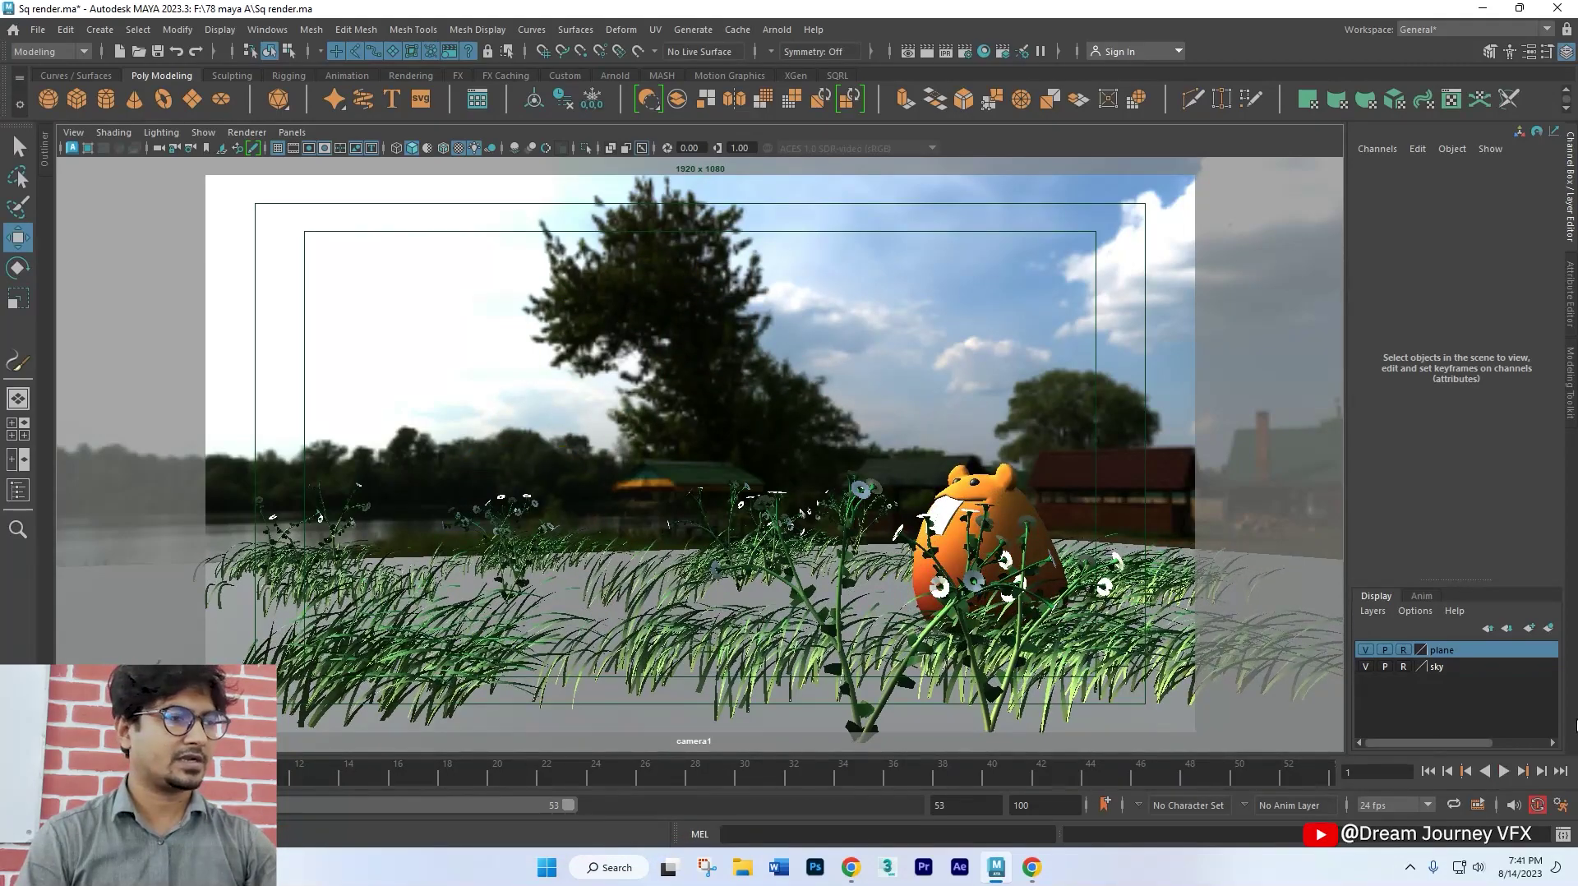
left_click(1503, 771)
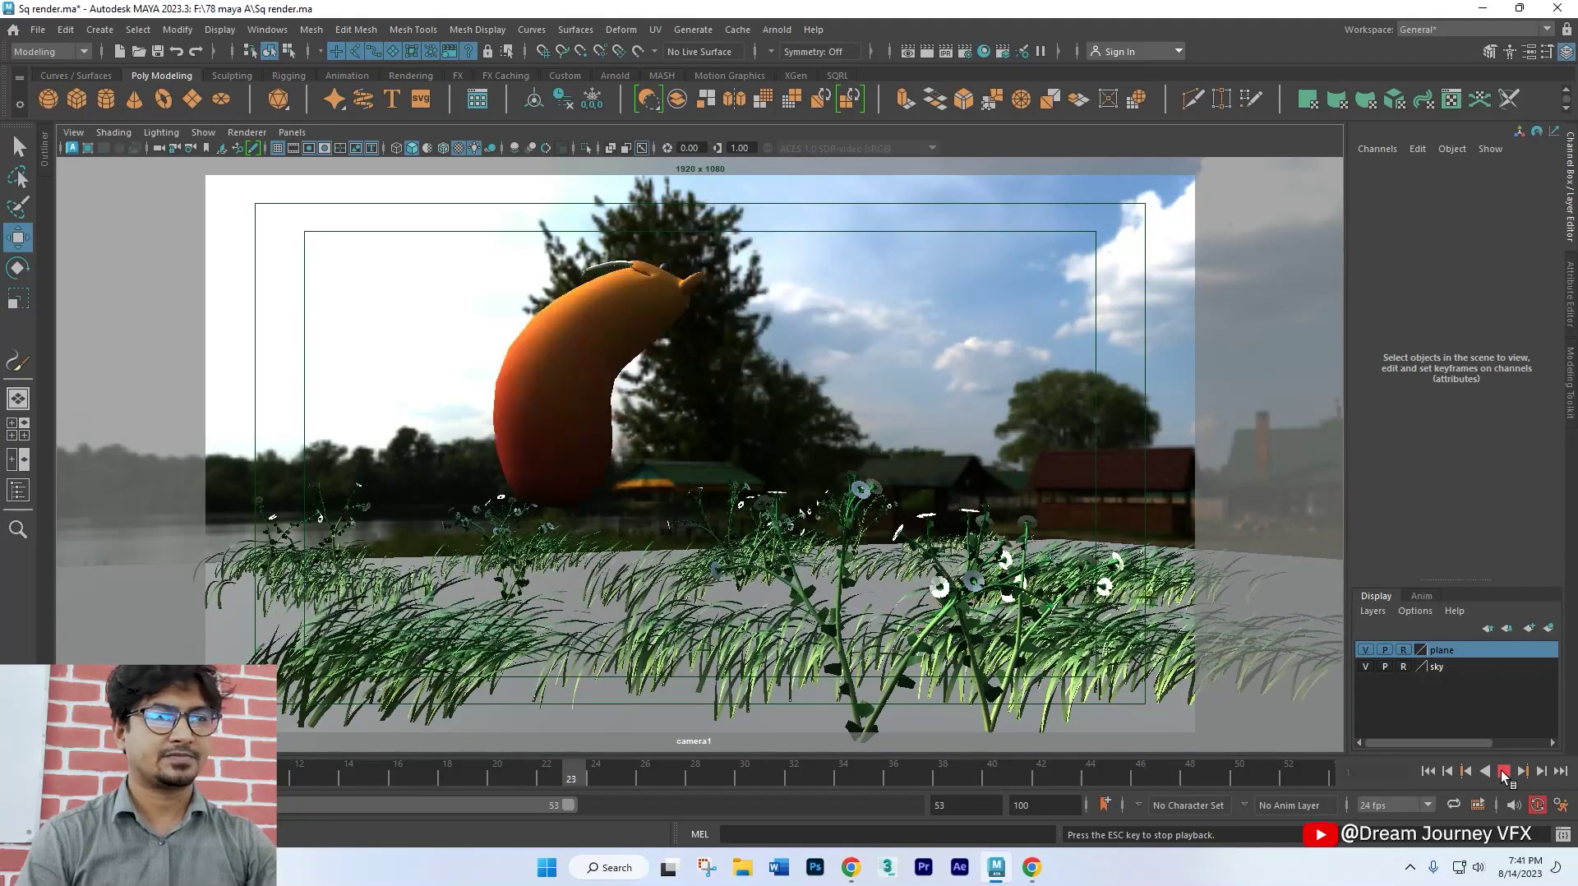
left_click(1503, 772)
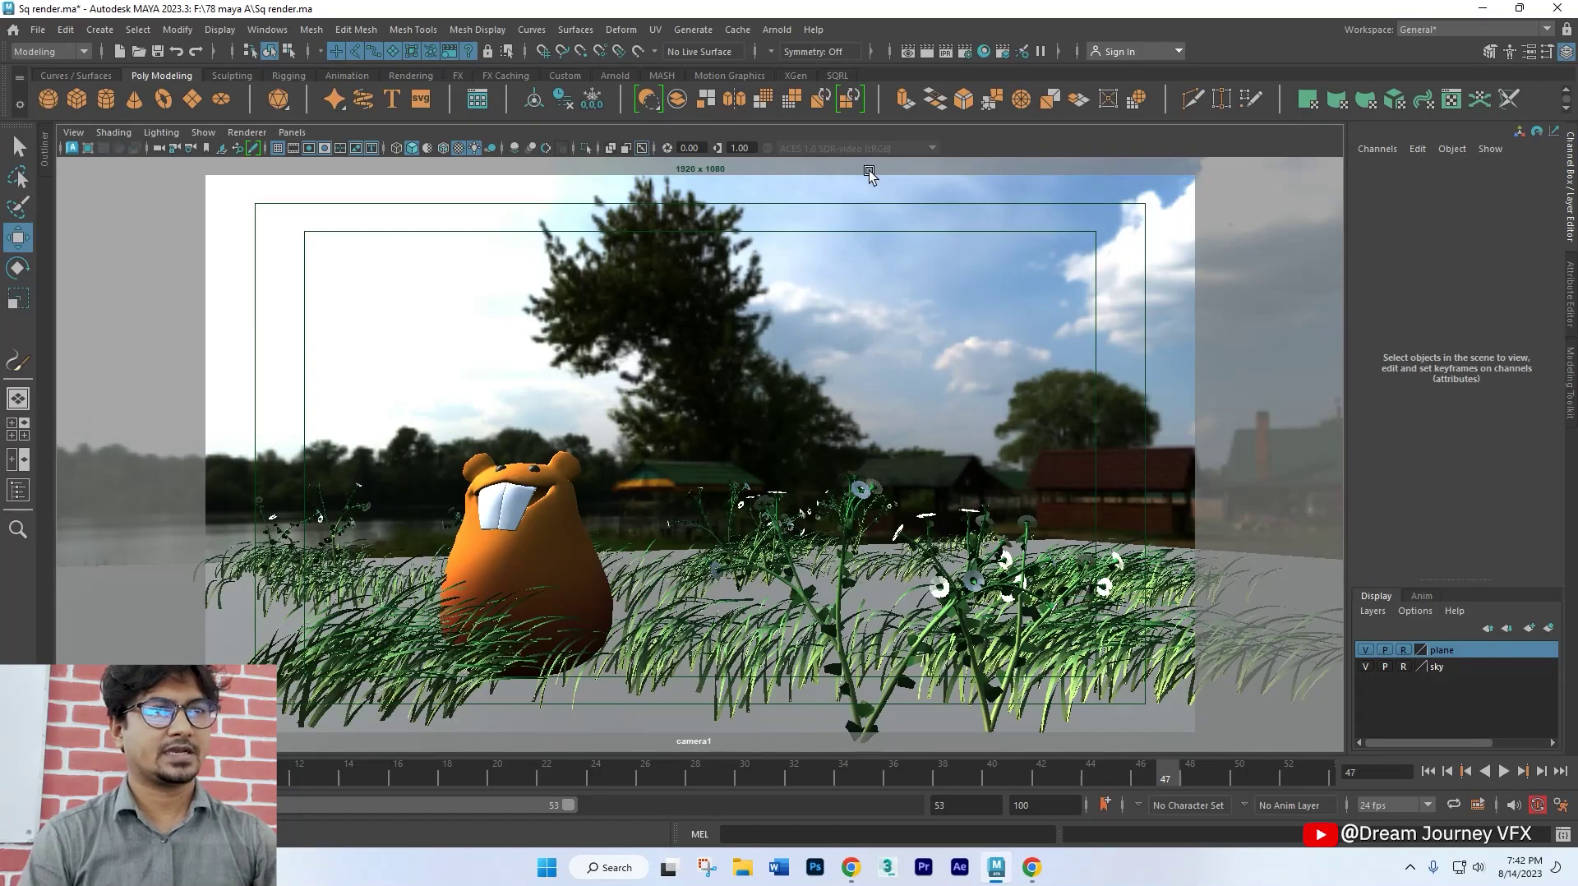
Step: Open Render Settings, move it aside, and look over the Arnold, Common and preset options
left_click(966, 51)
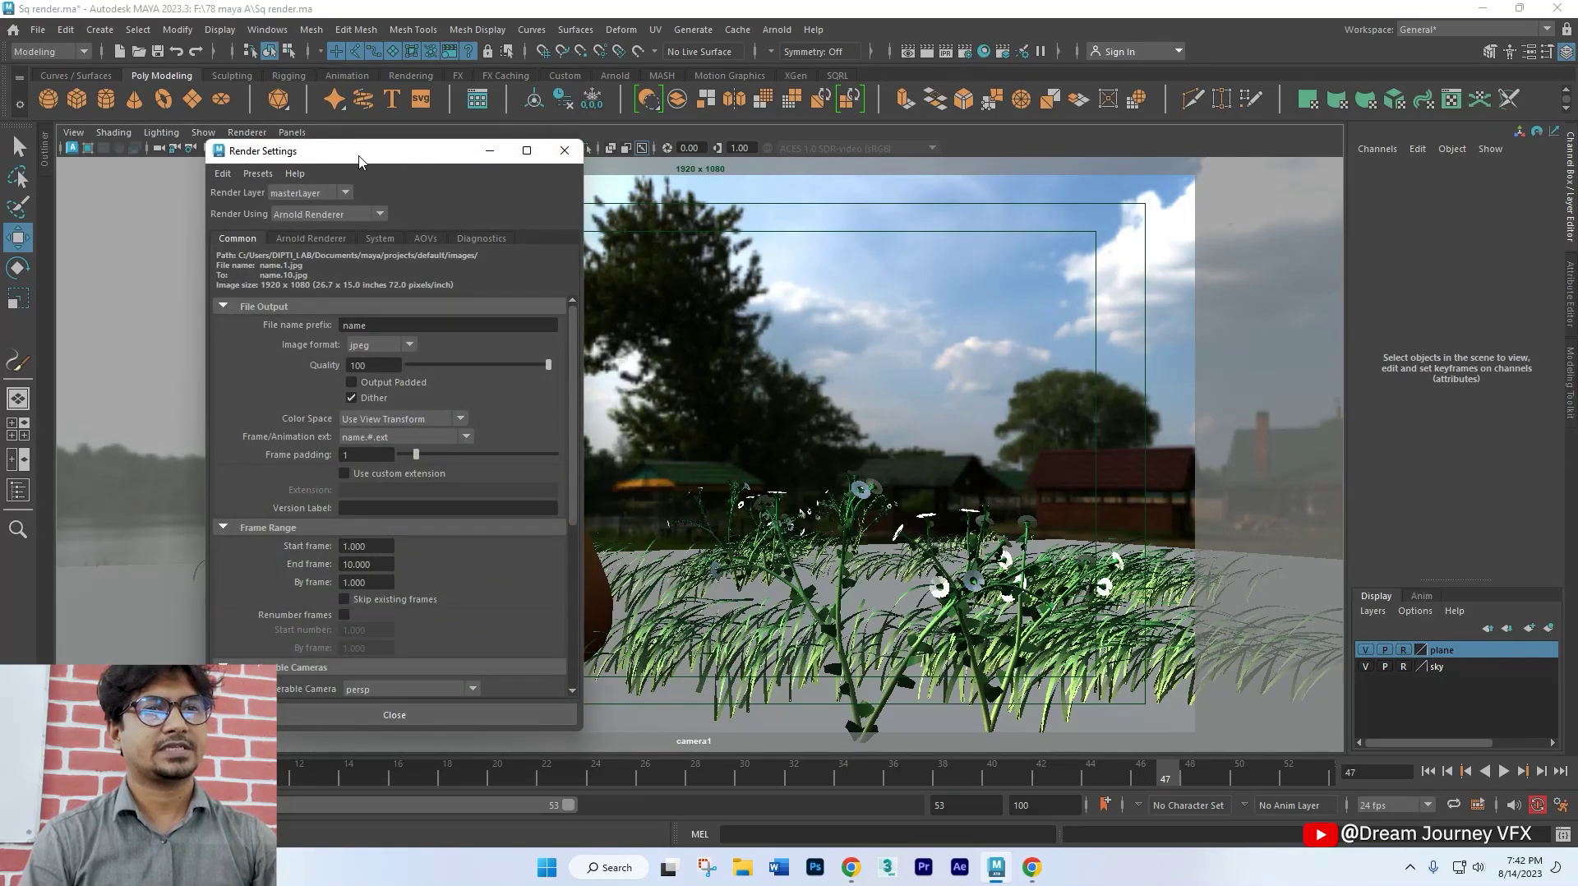
left_click_drag(359, 160, 937, 289)
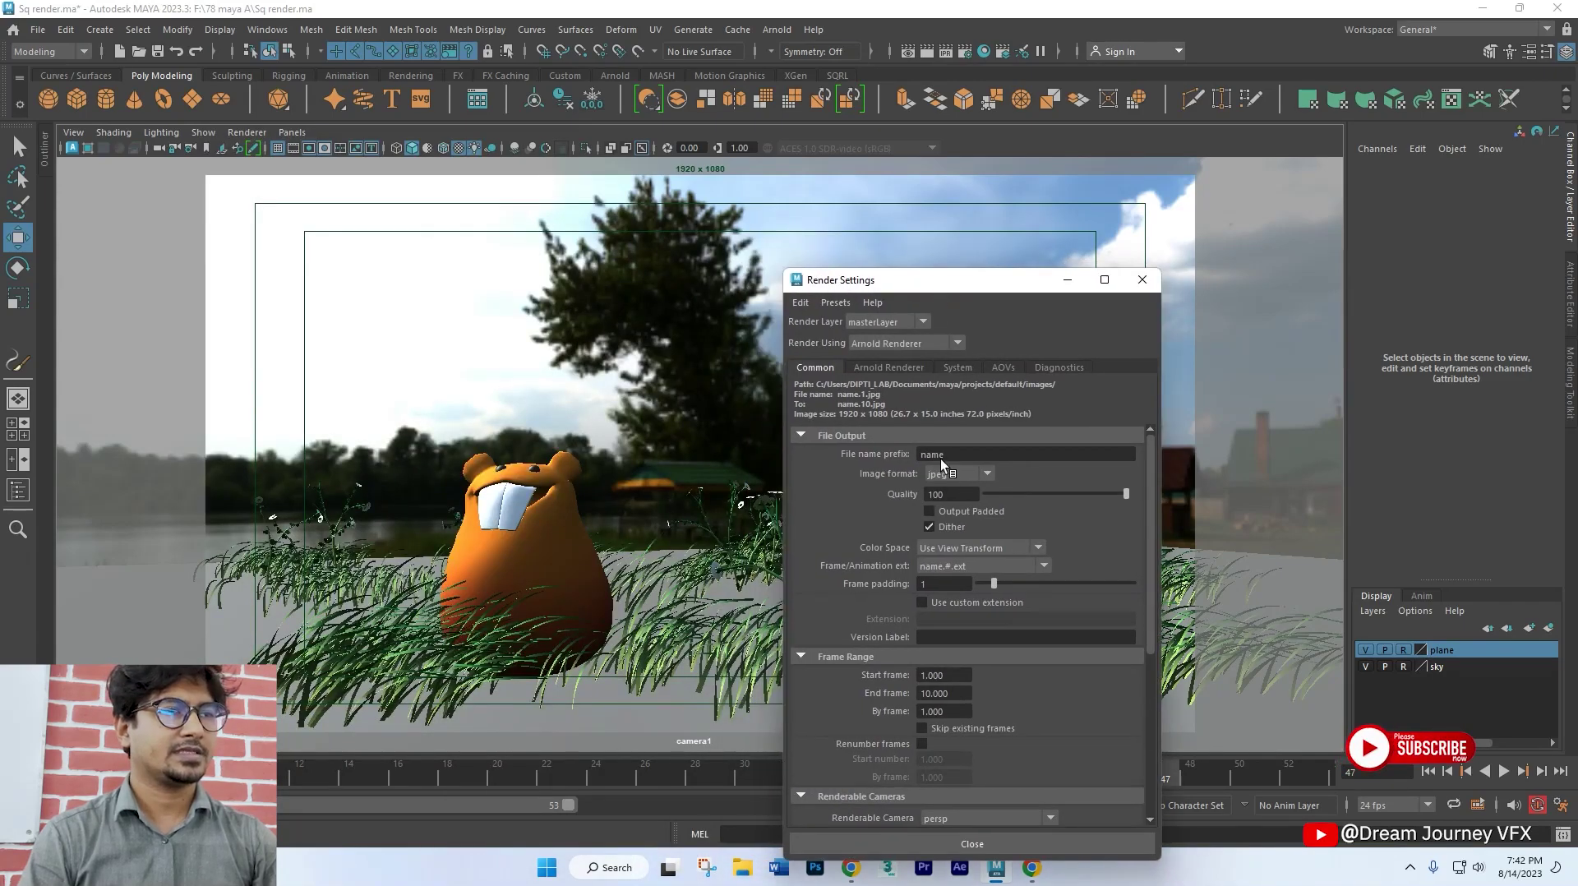
left_click(886, 367)
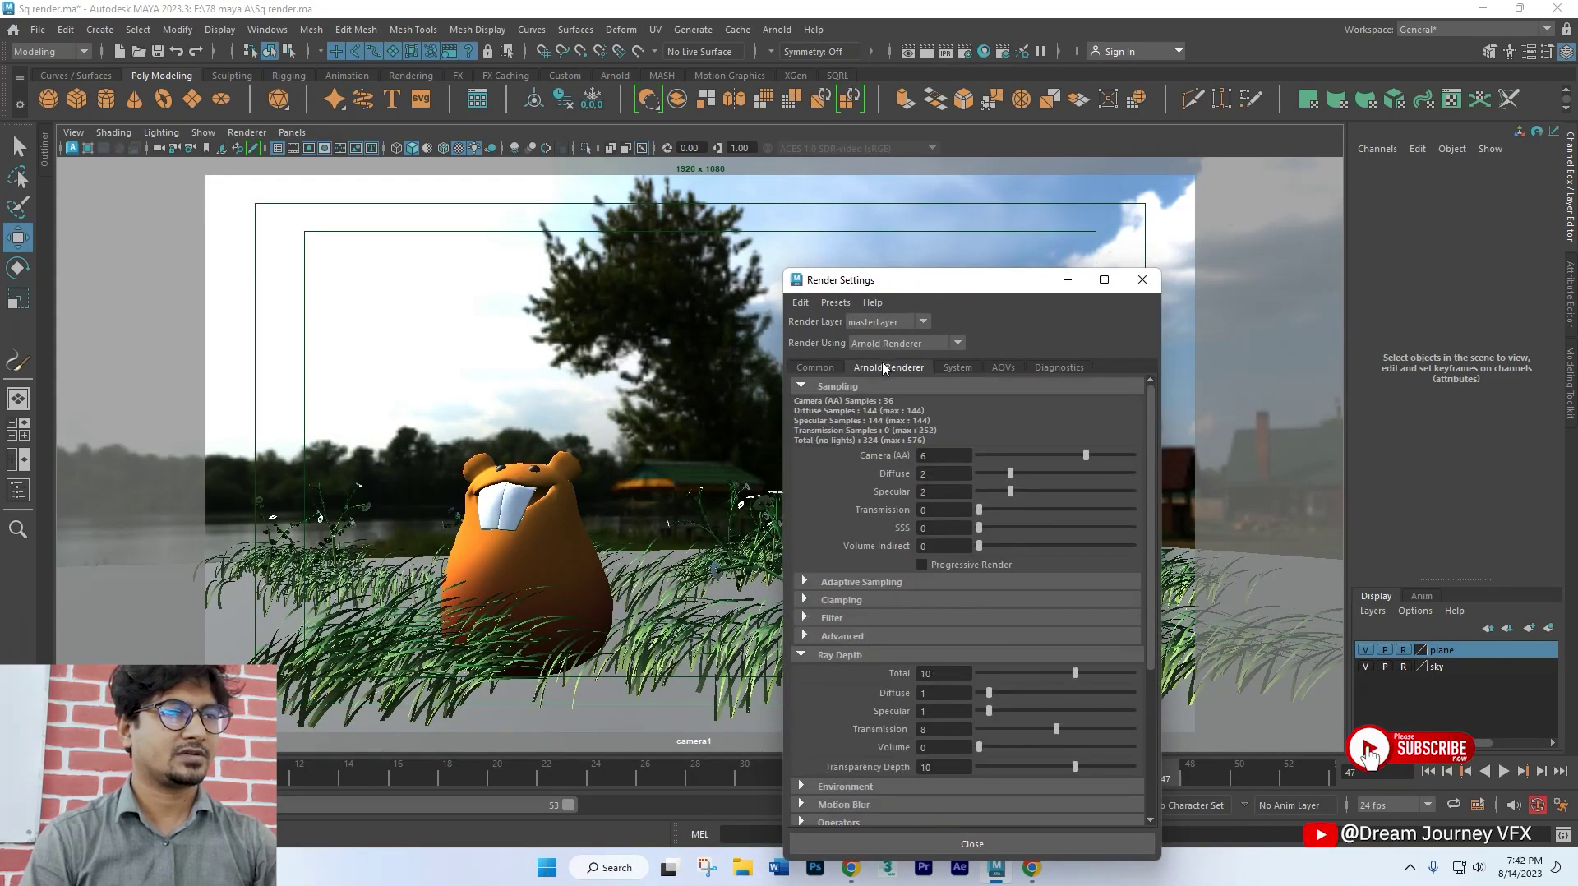
left_click(822, 368)
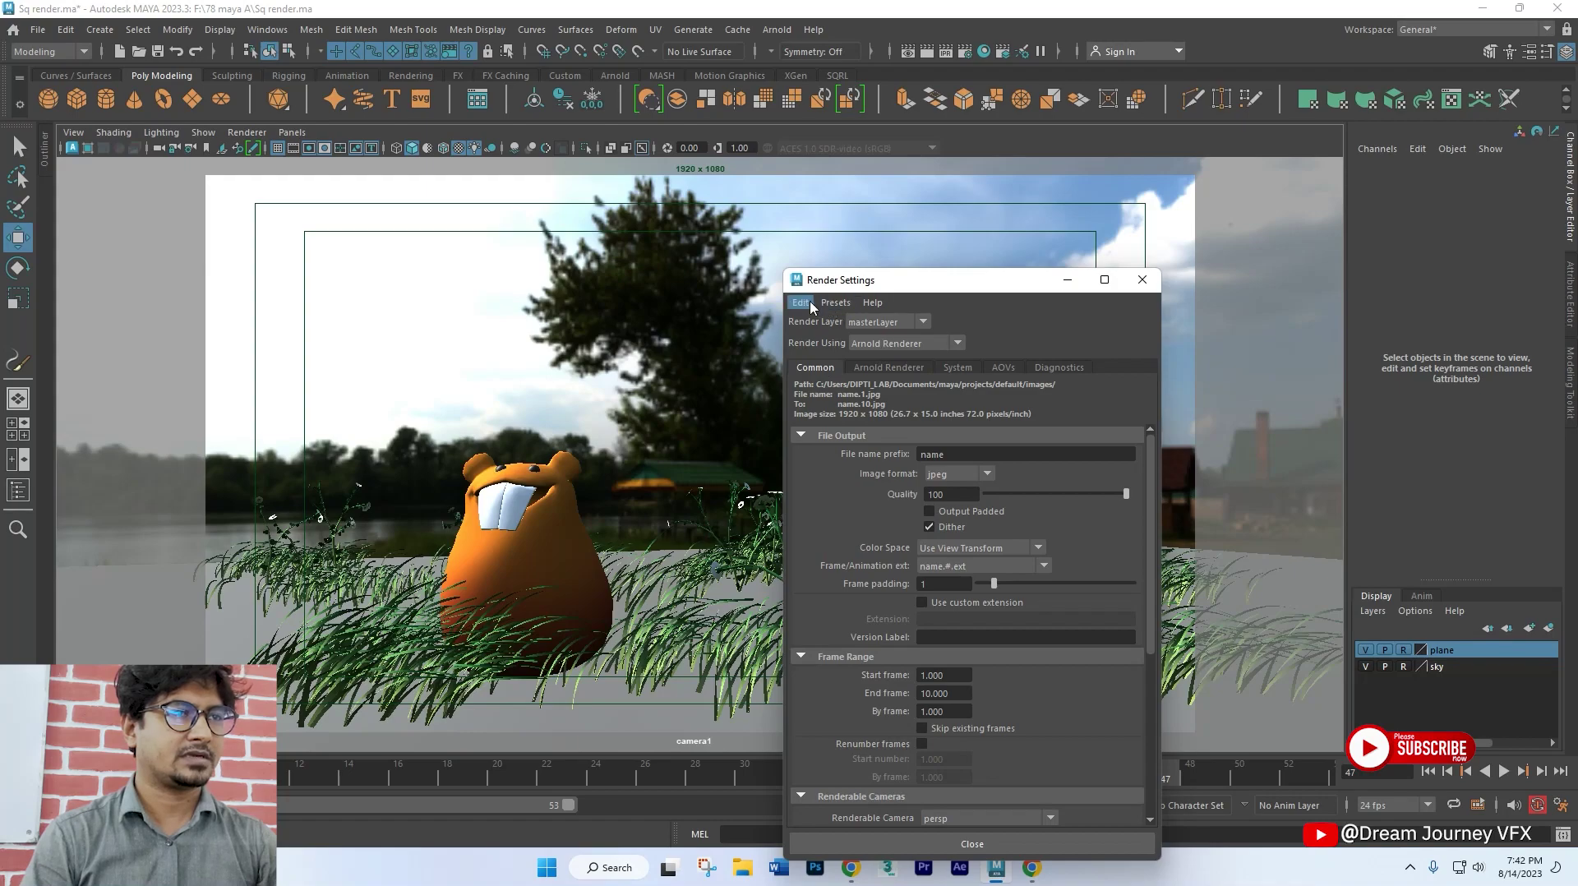
left_click(836, 304)
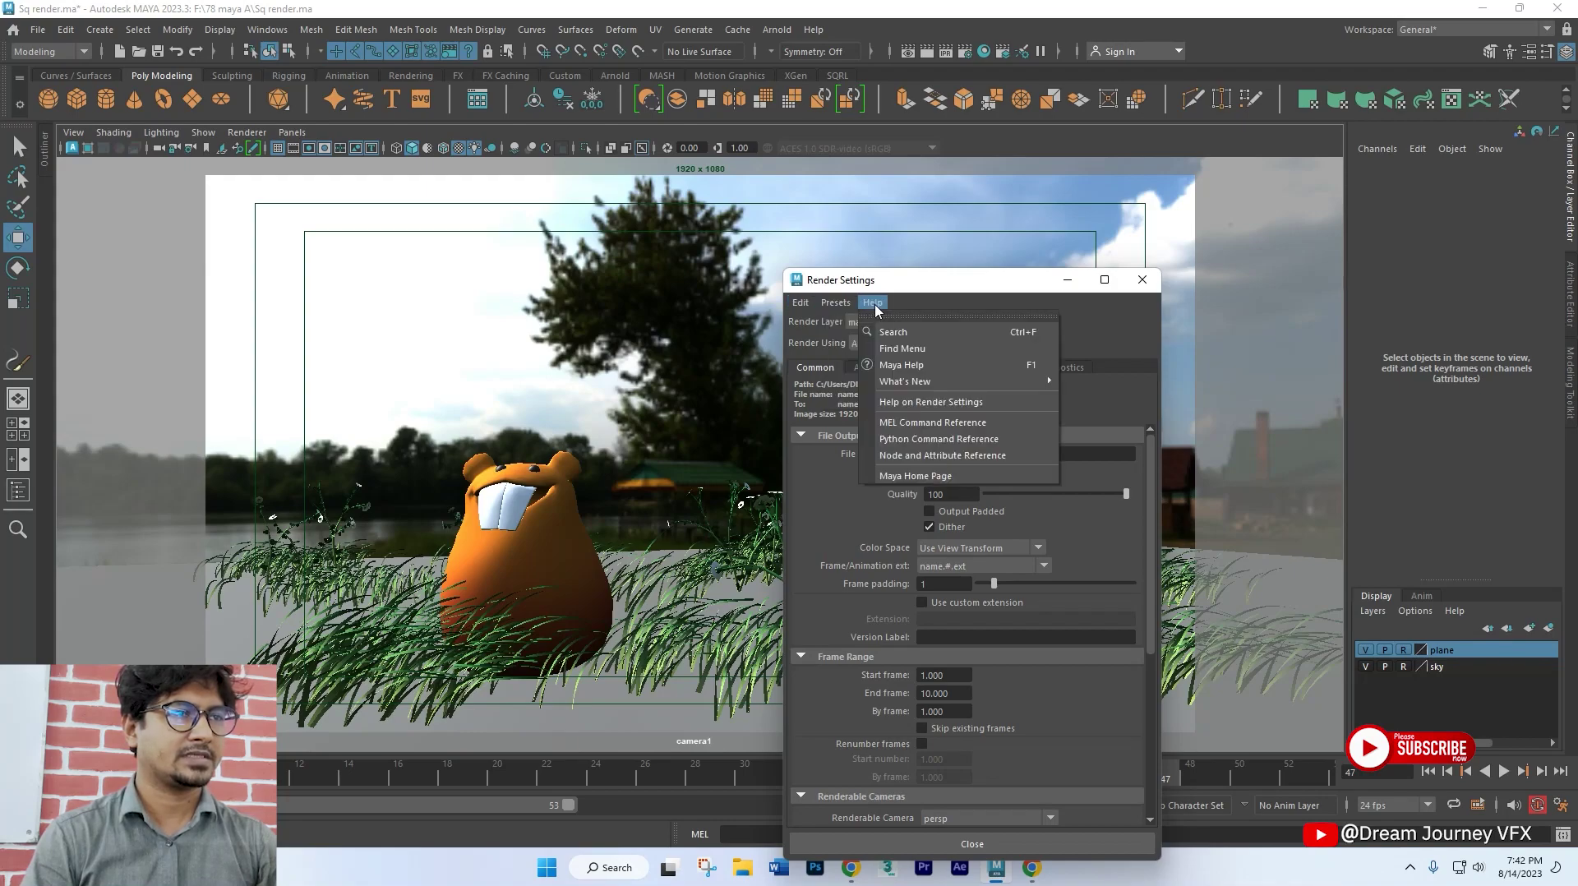
left_click(905, 302)
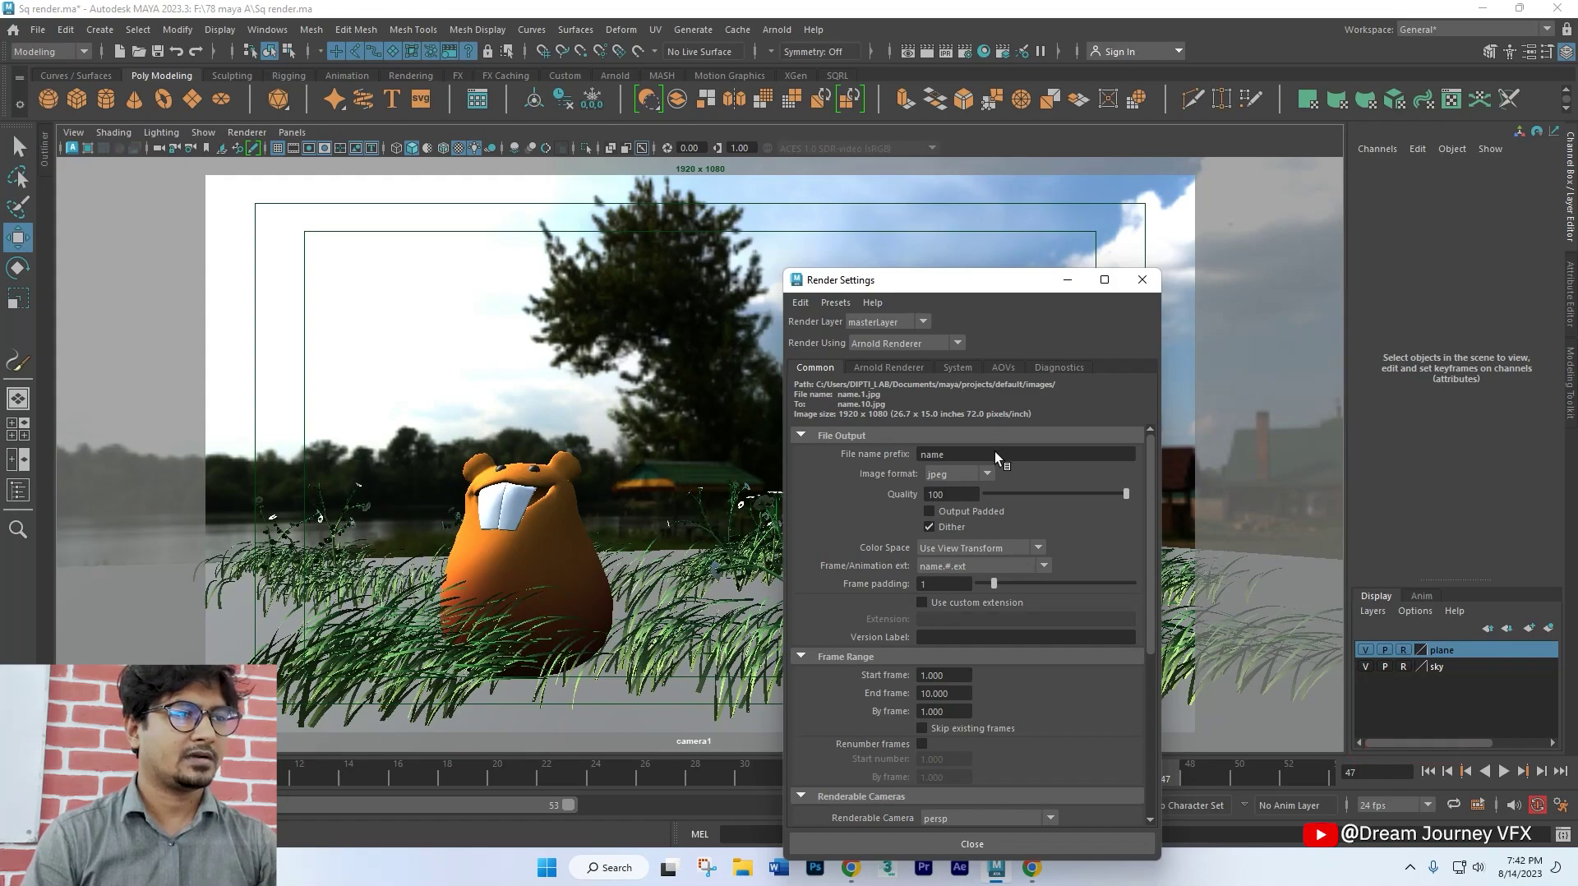
Step: Replace the file name prefix with Shot_A
double_click(955, 454)
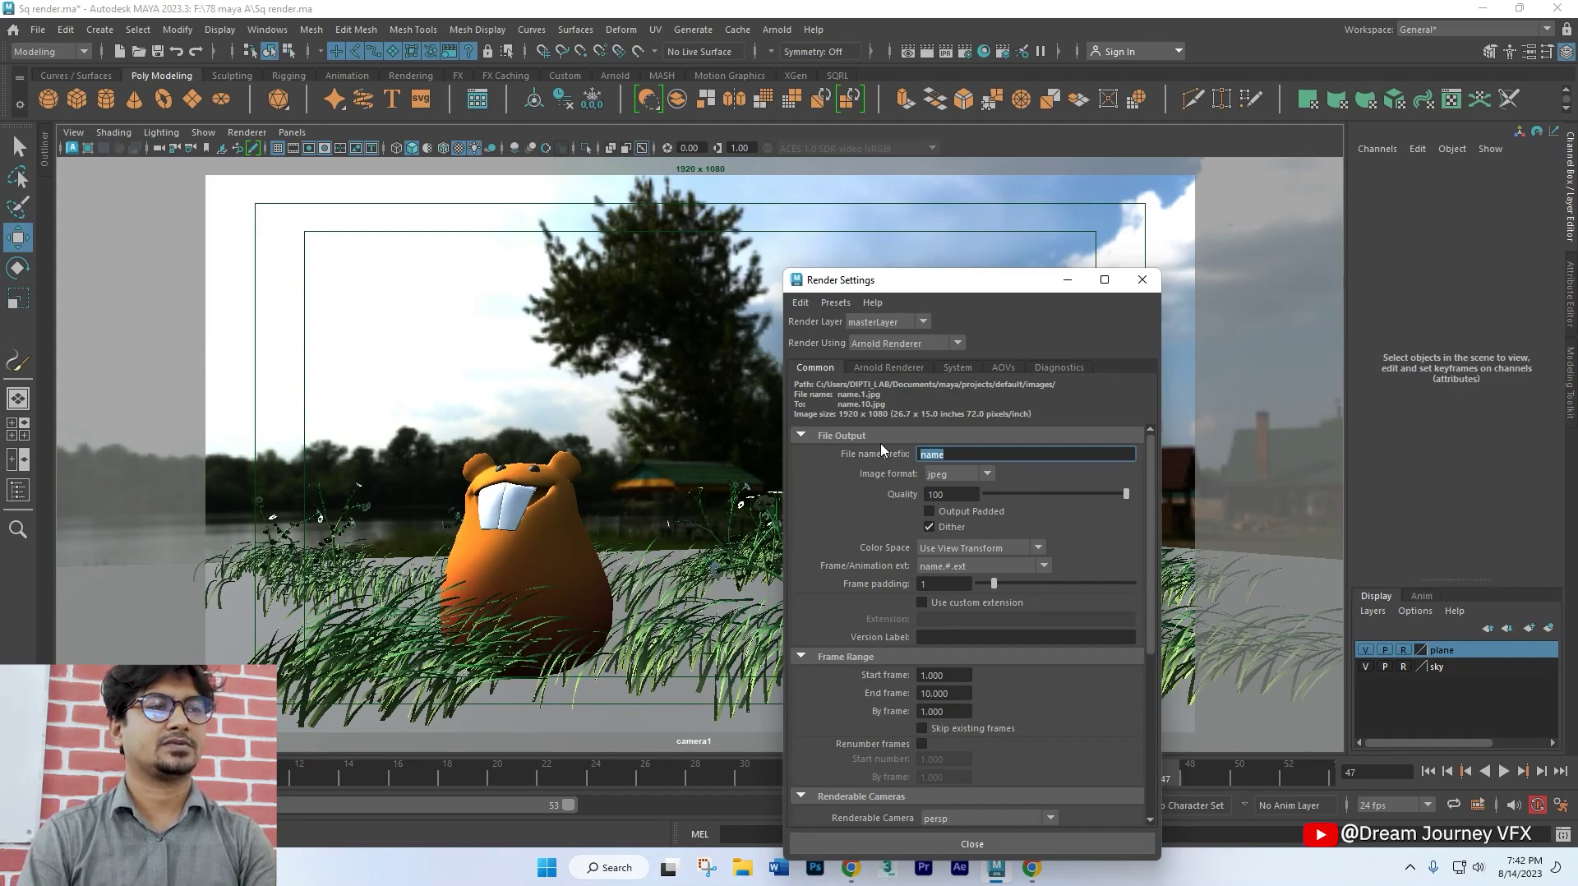
type("Ca")
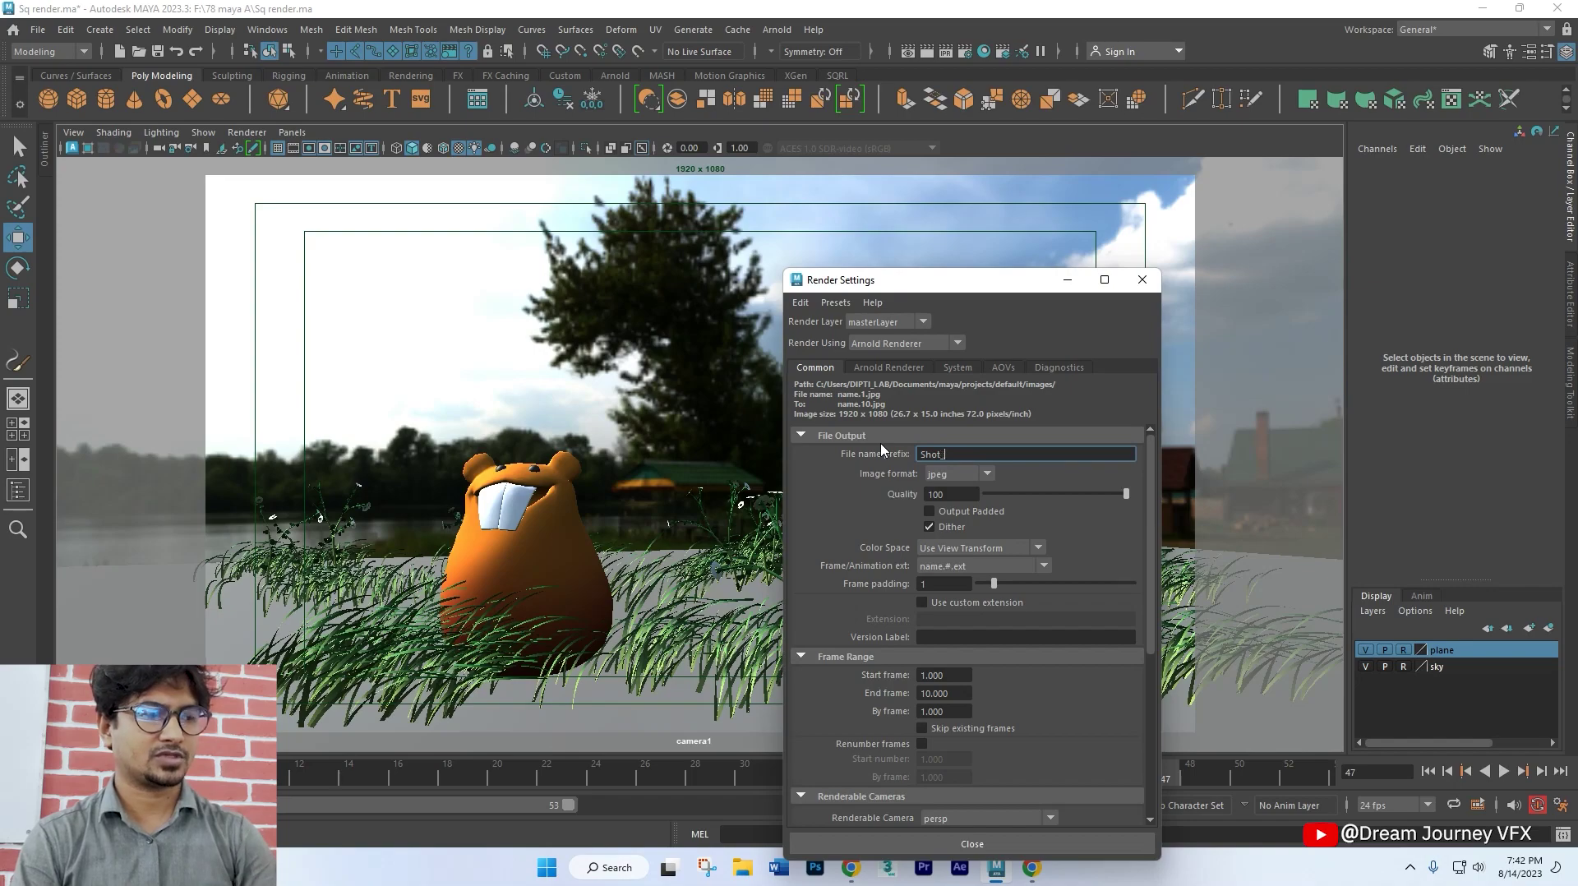
type("0")
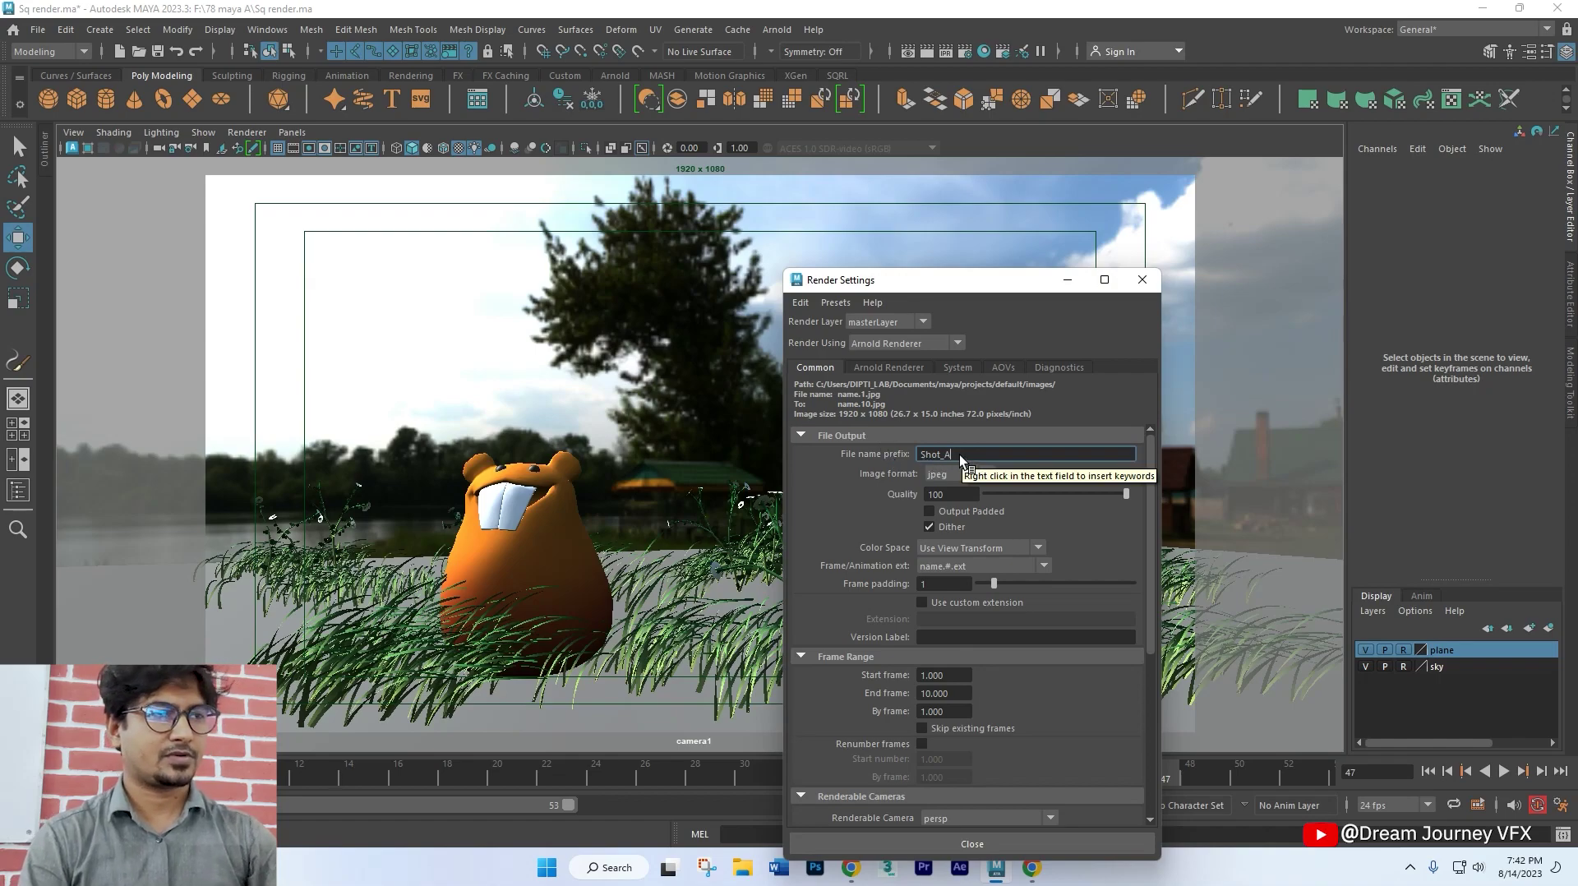
Step: Set the output image format to PNG
left_click(958, 482)
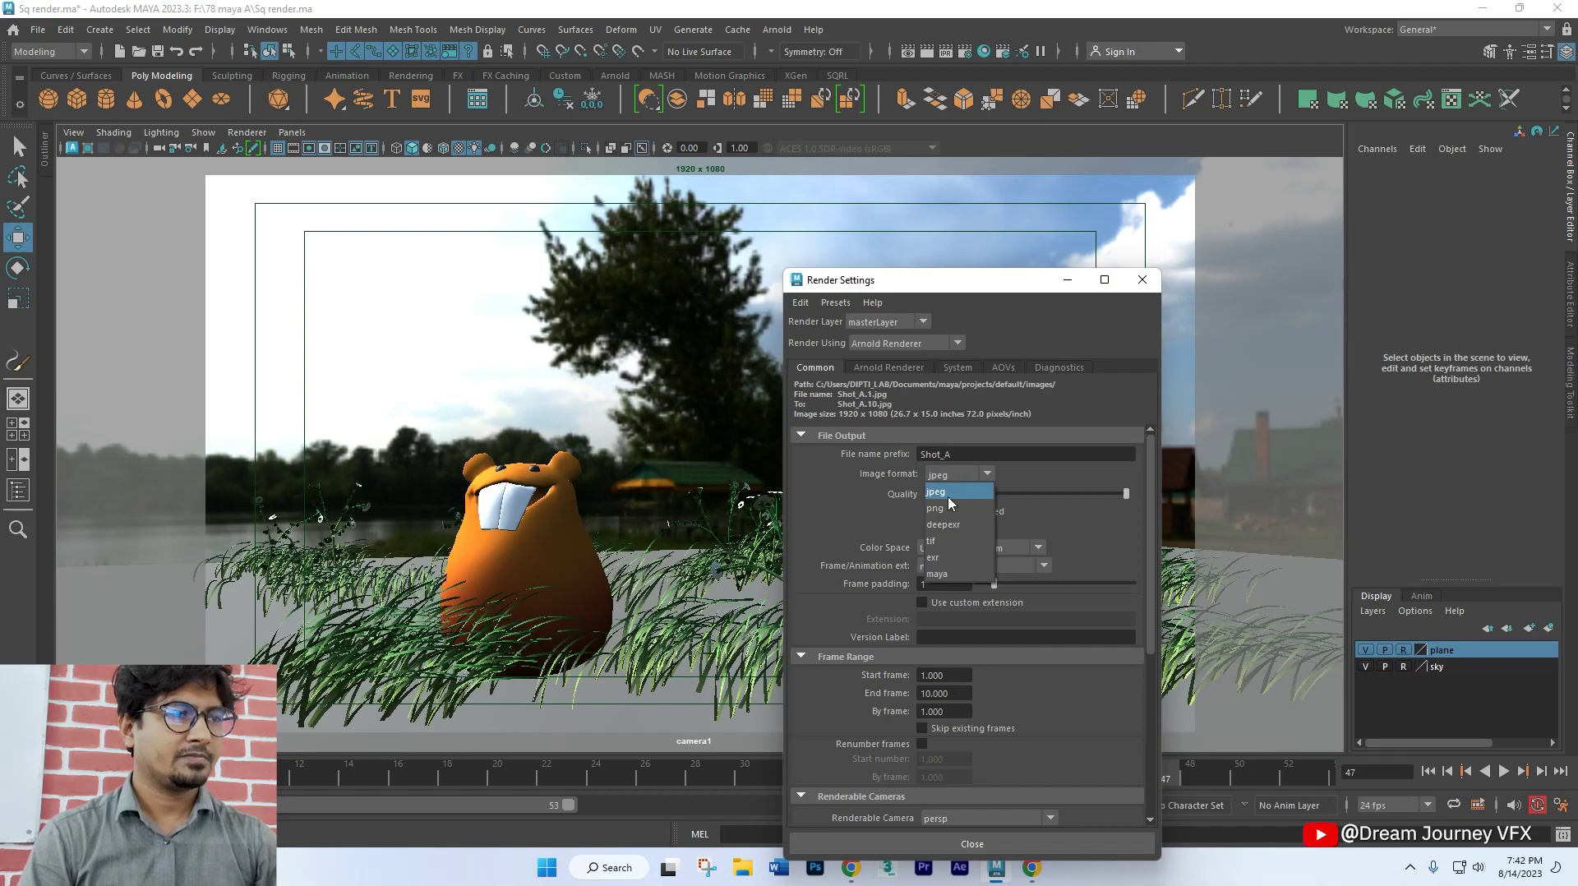
left_click(951, 507)
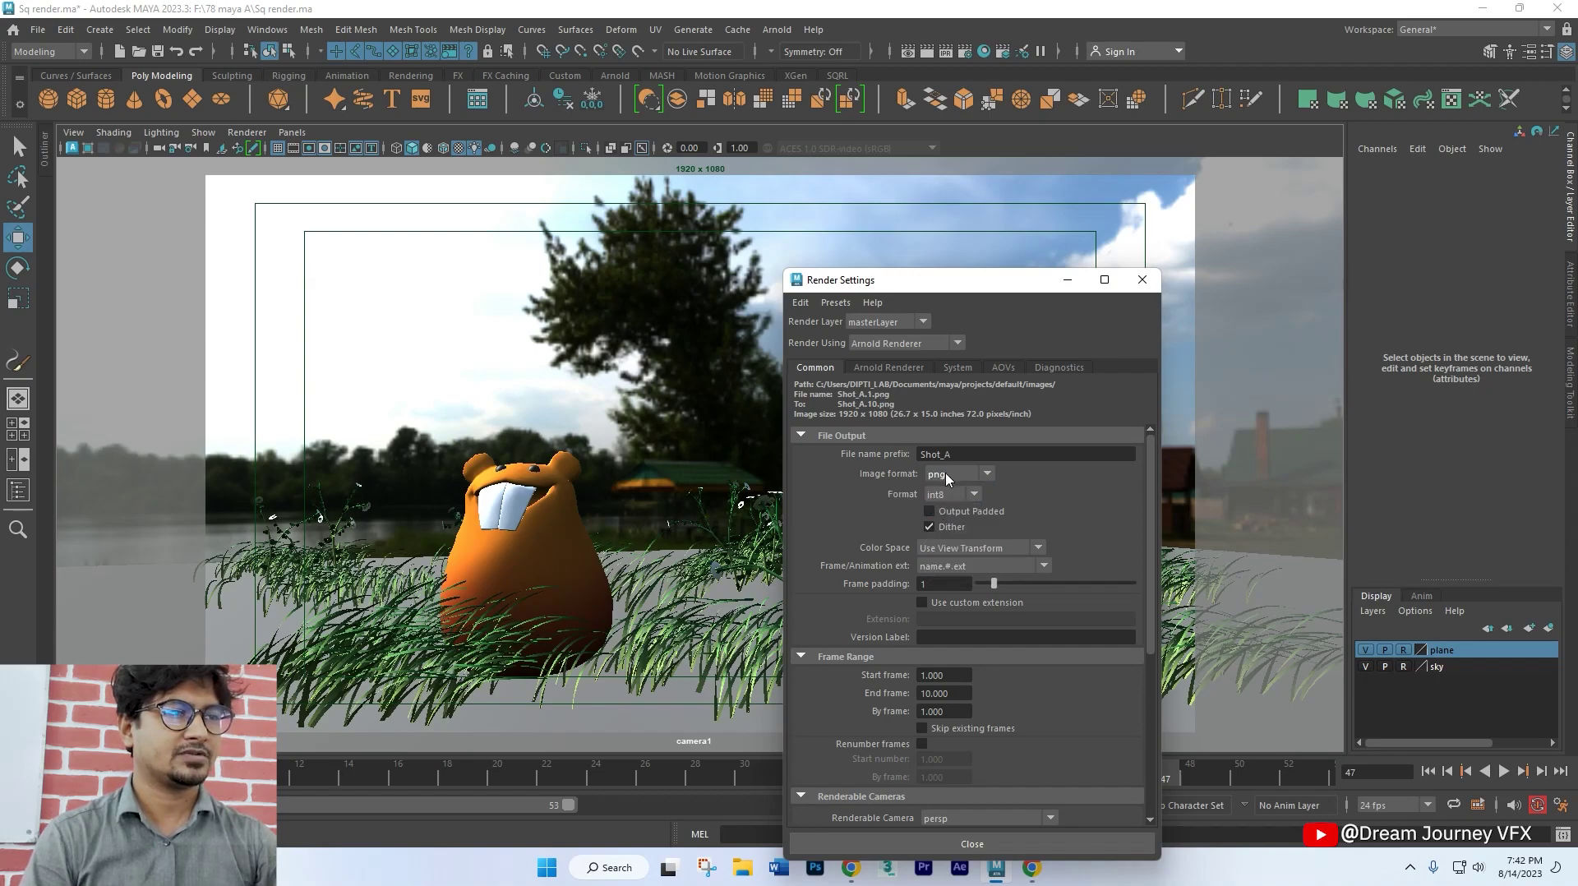
left_click(942, 476)
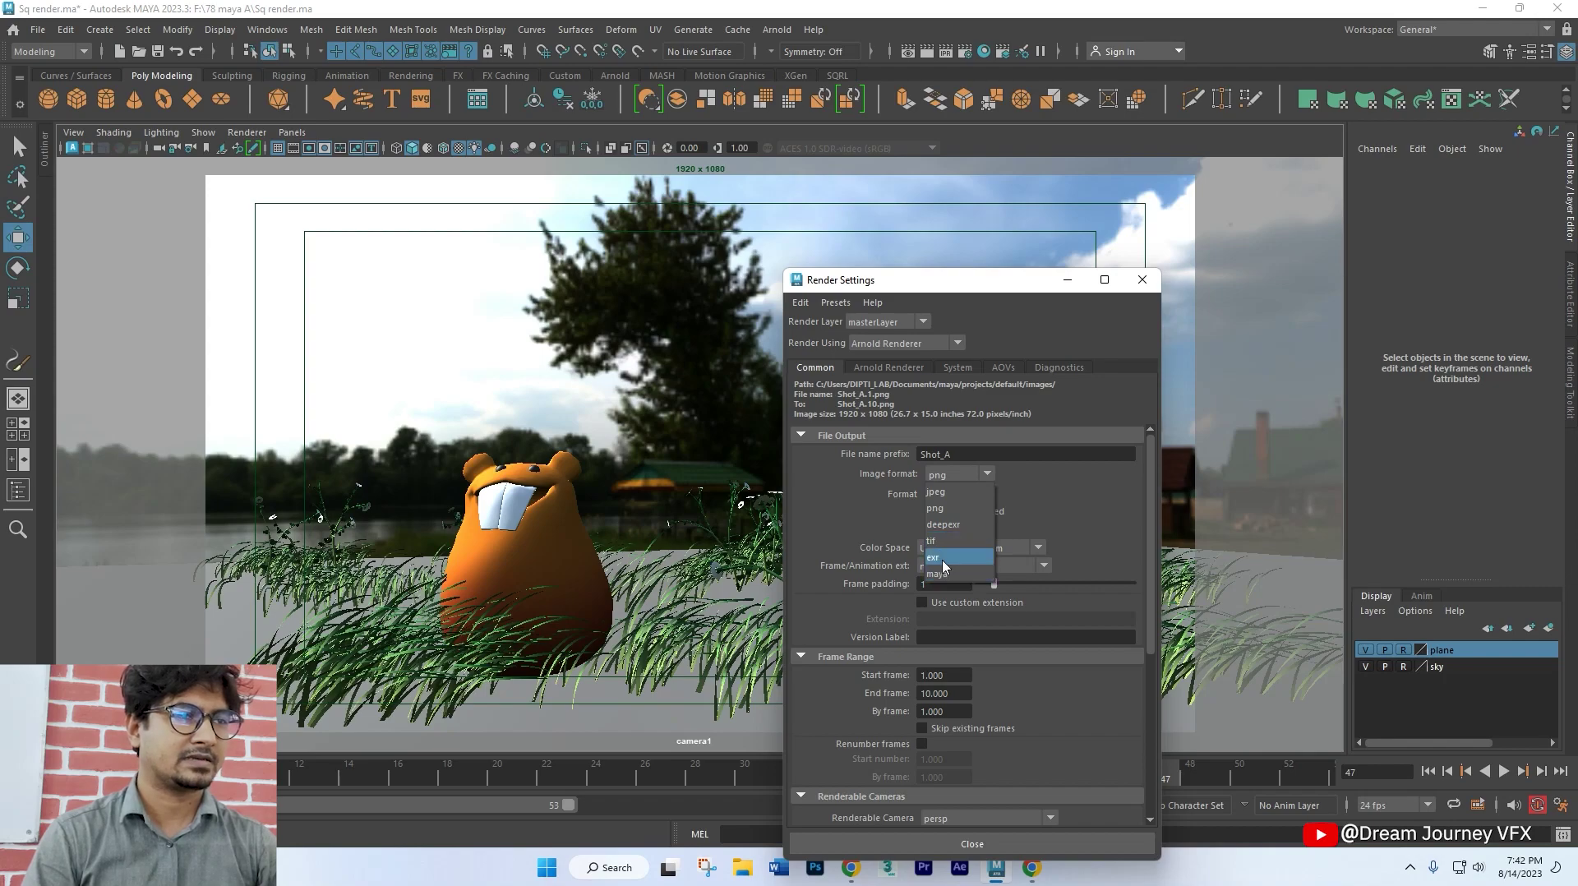
left_click(942, 493)
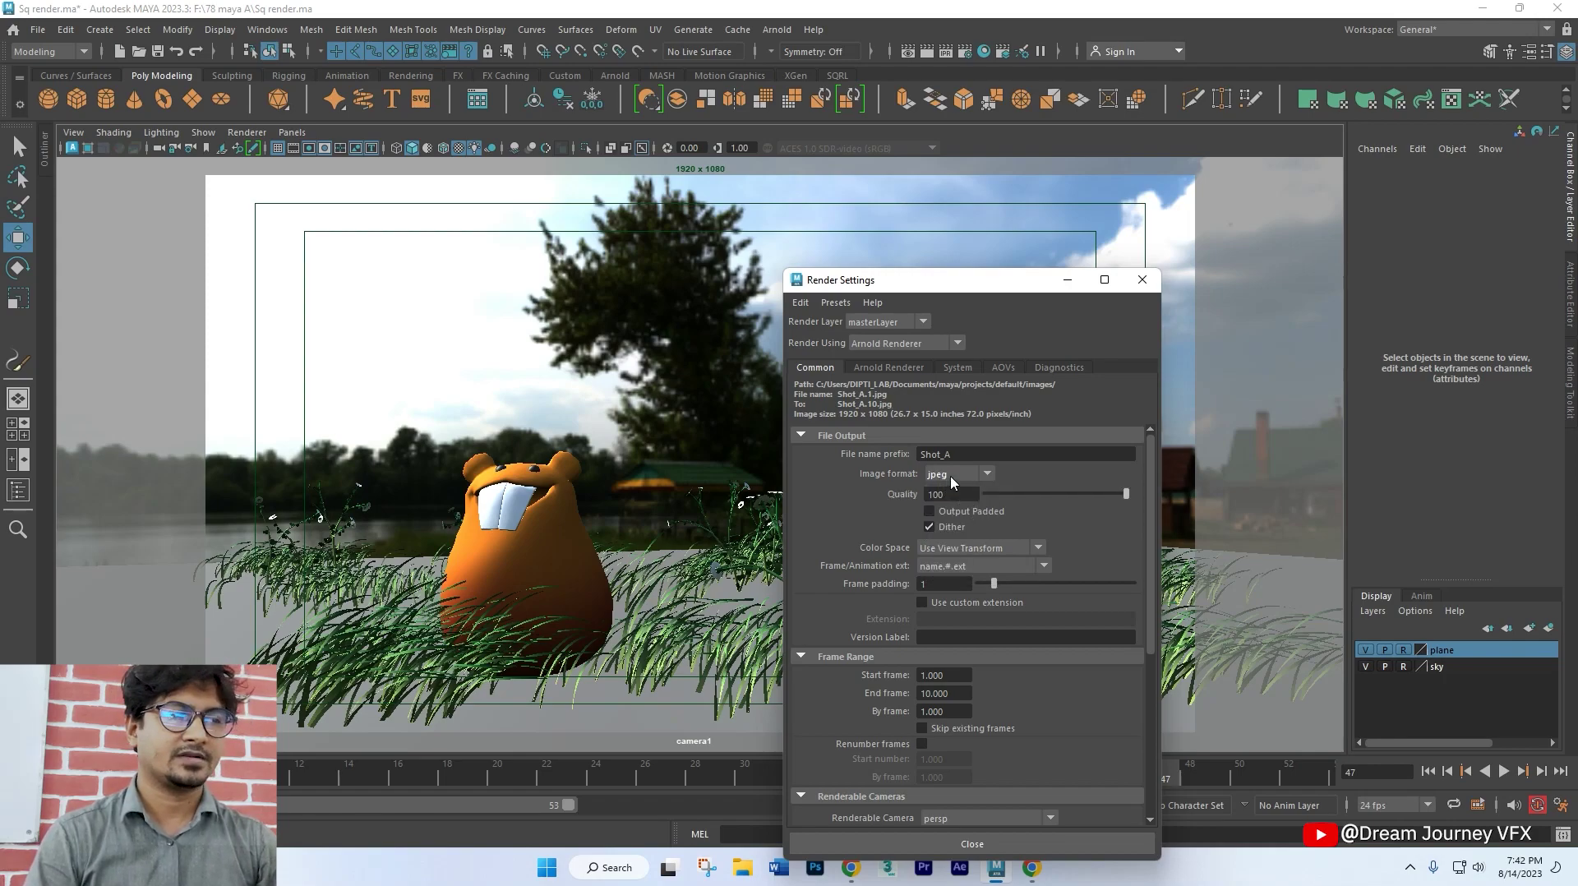
left_click(950, 480)
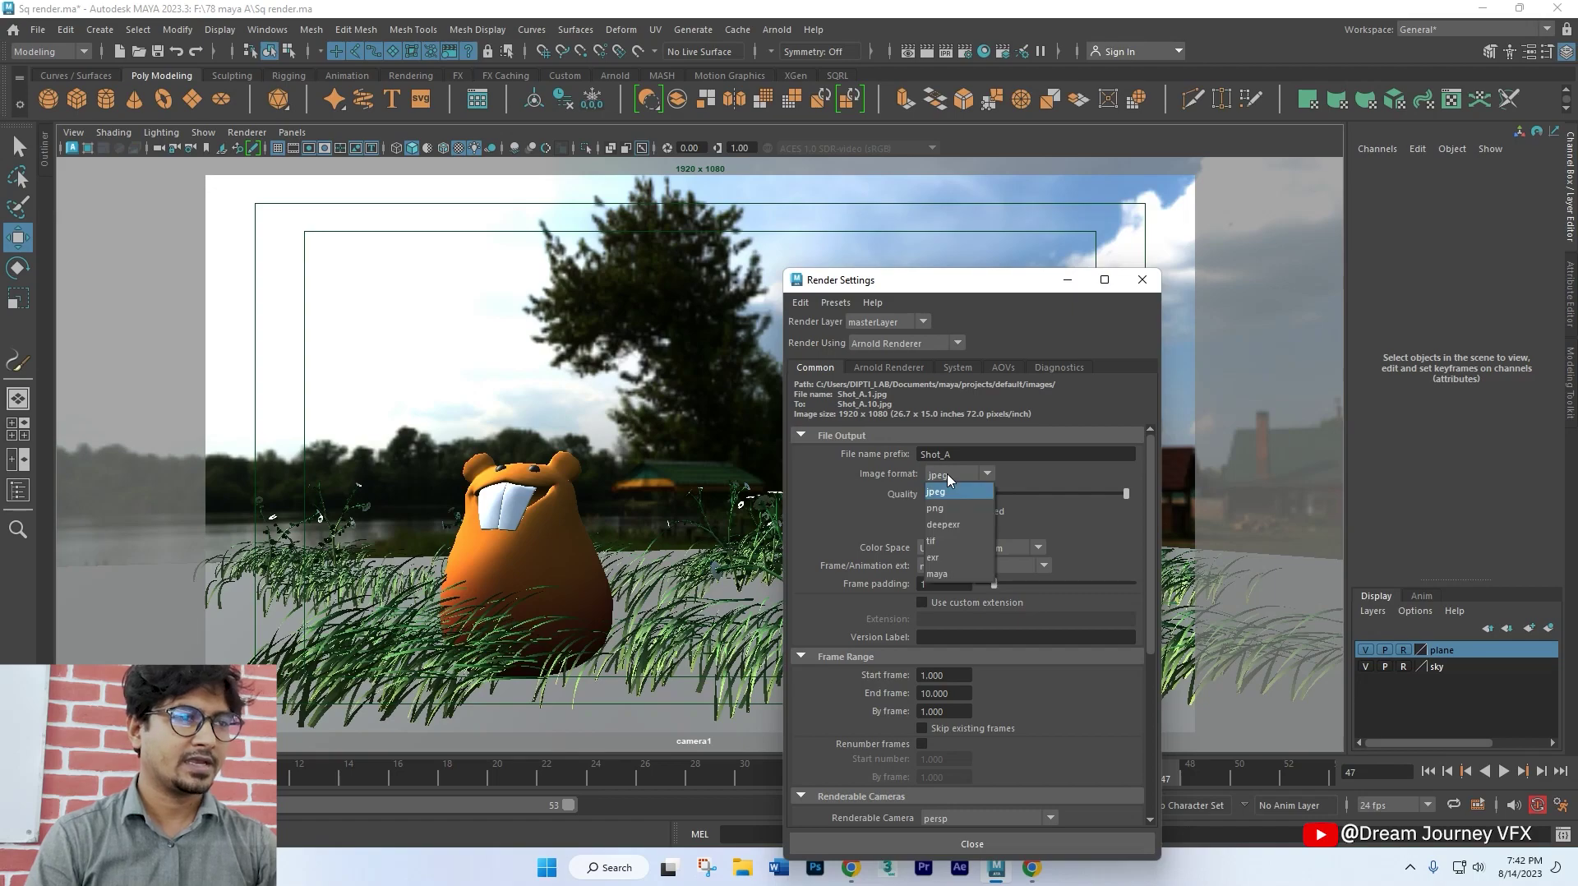
left_click(945, 509)
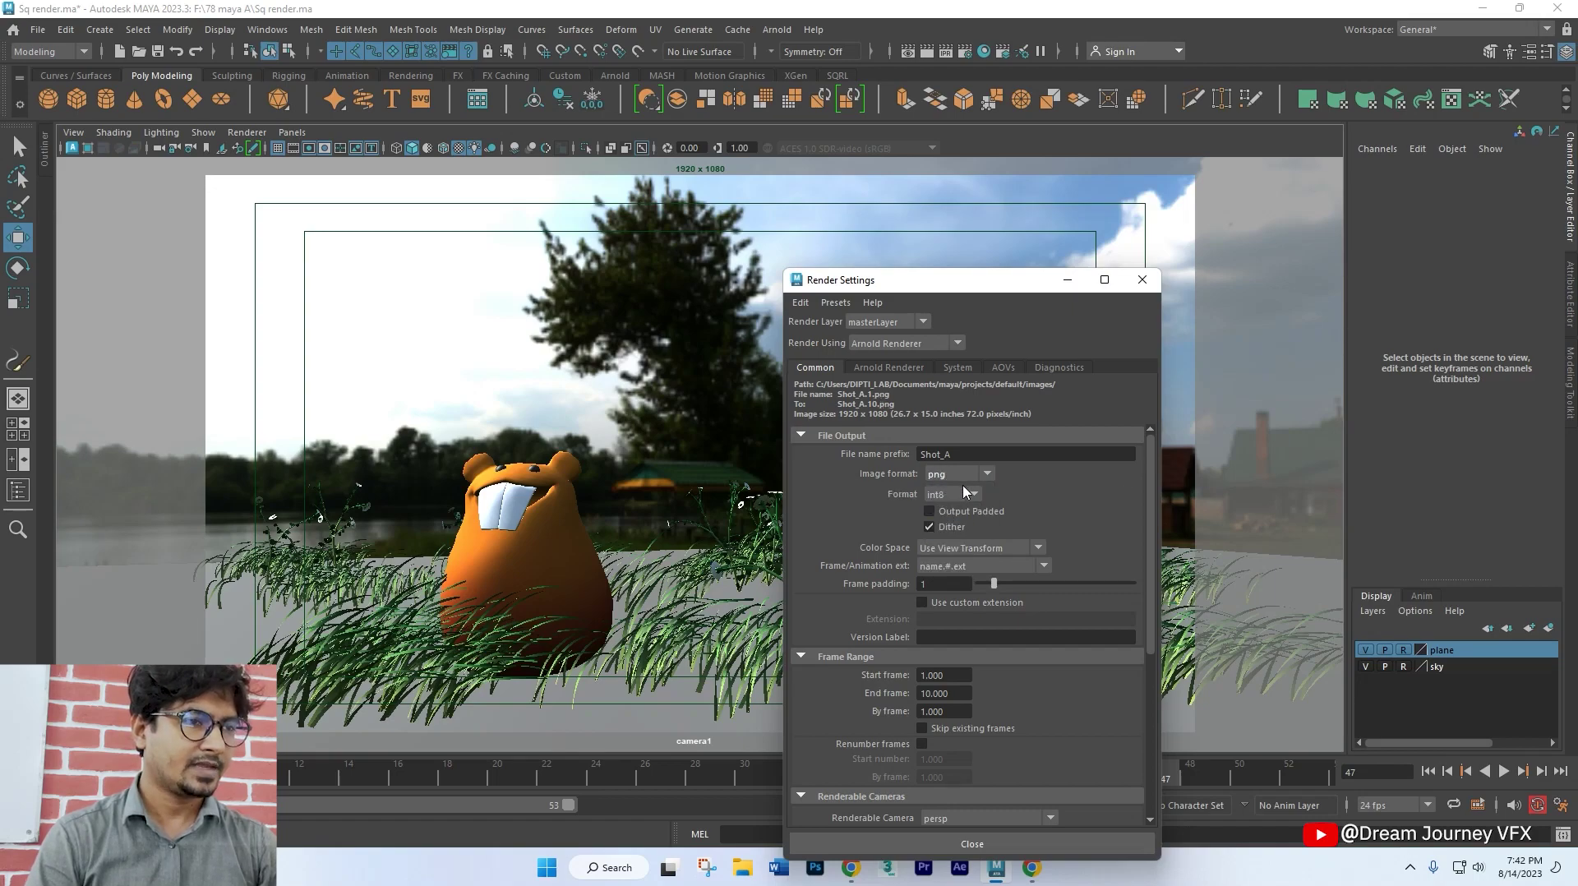
Step: Choose name (Single Frame) naming for Frame/Animation ext and close Render Settings
left_click(939, 567)
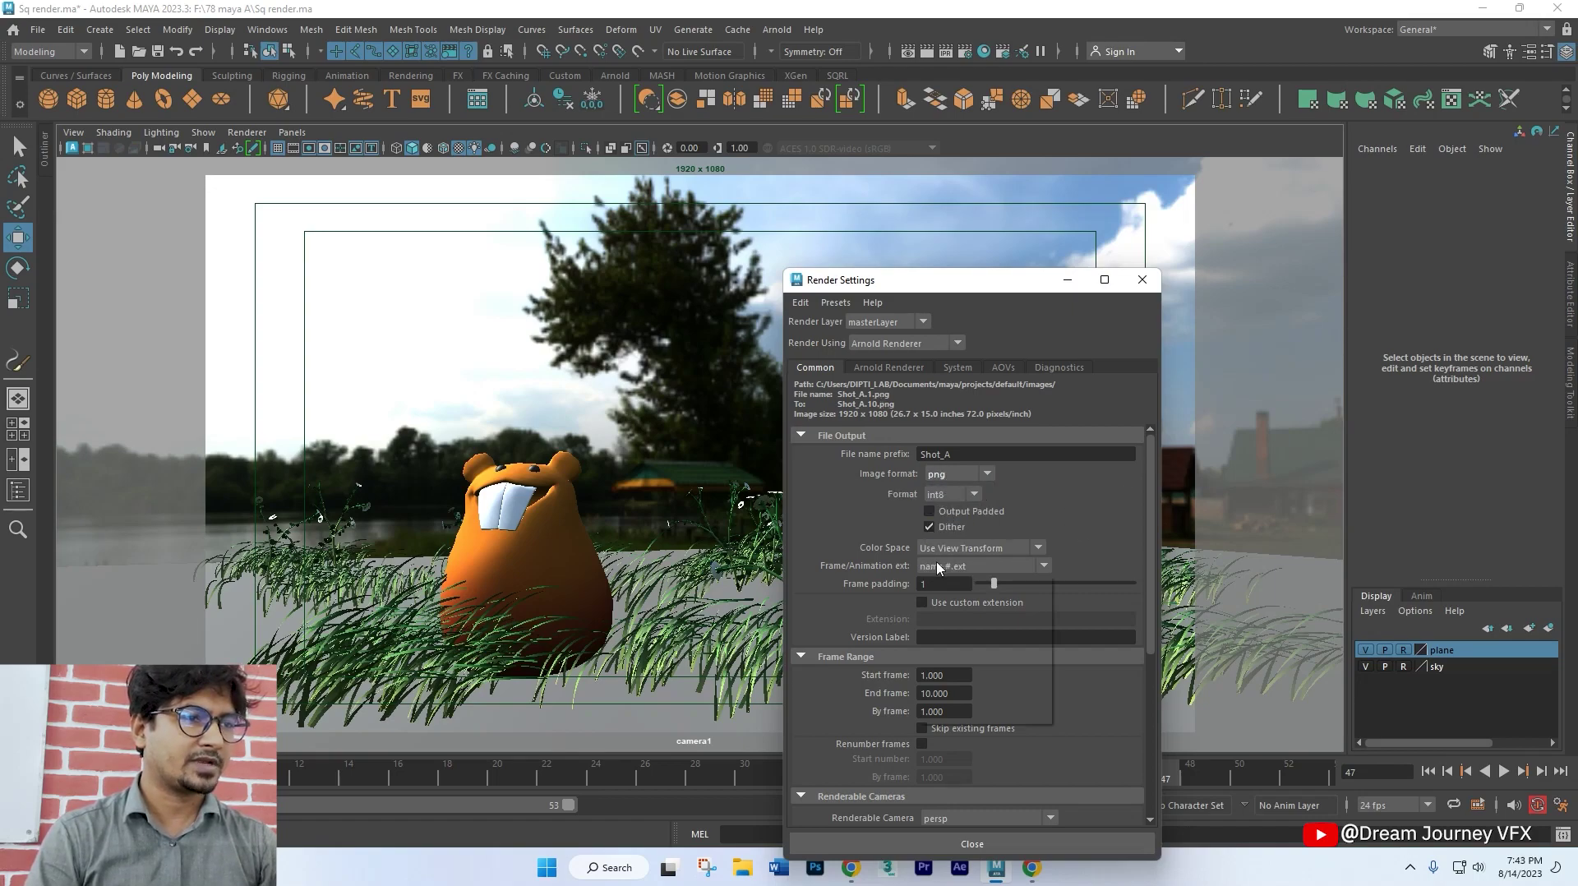
left_click(956, 585)
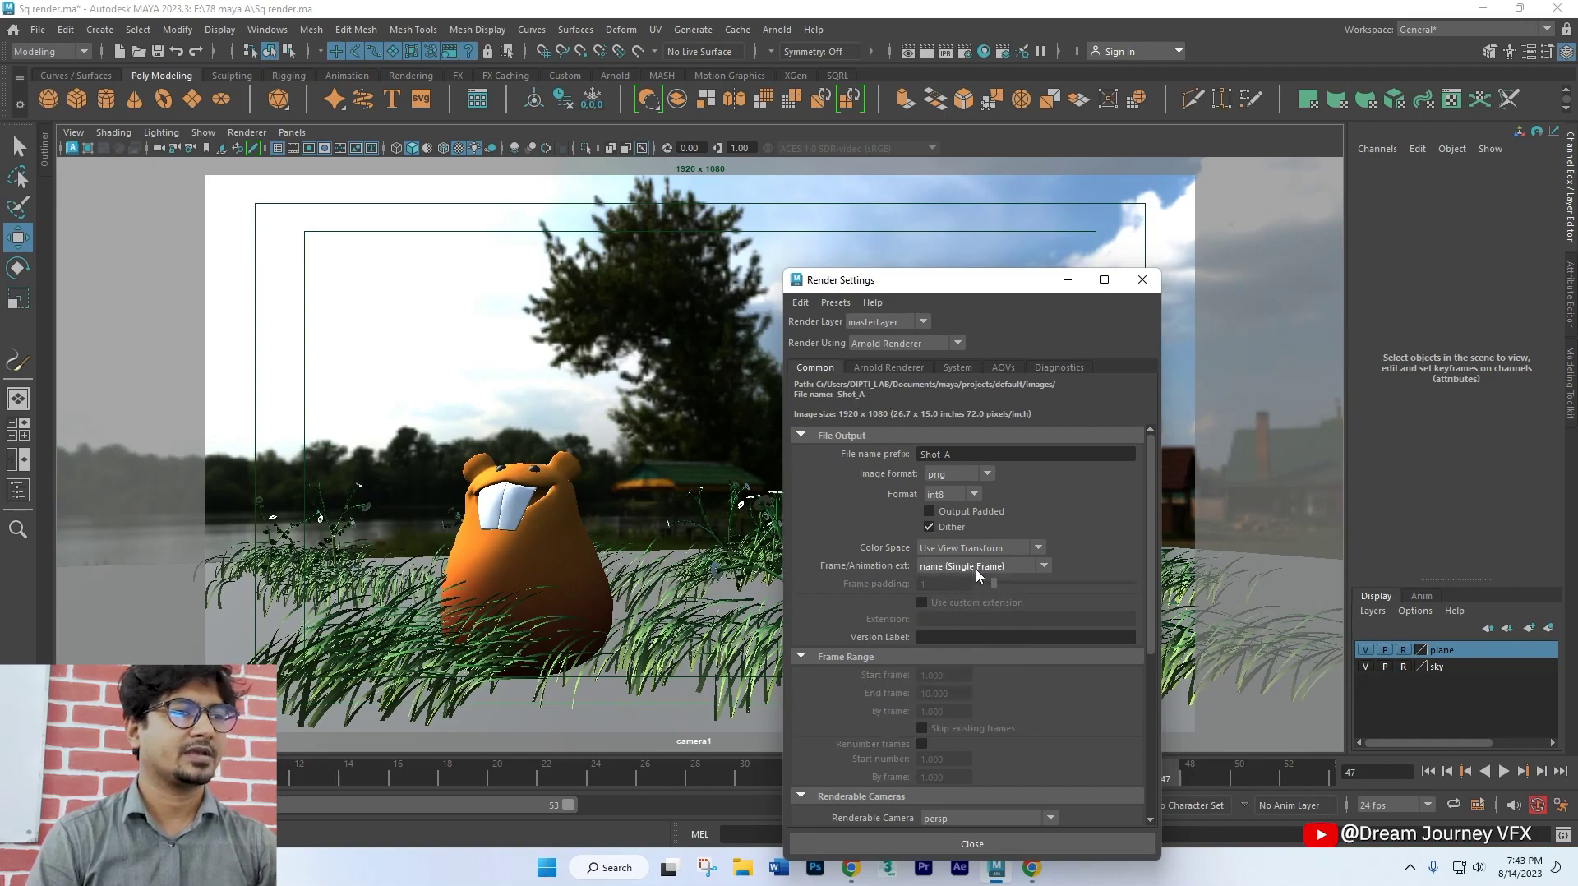
left_click_drag(1008, 279, 1104, 241)
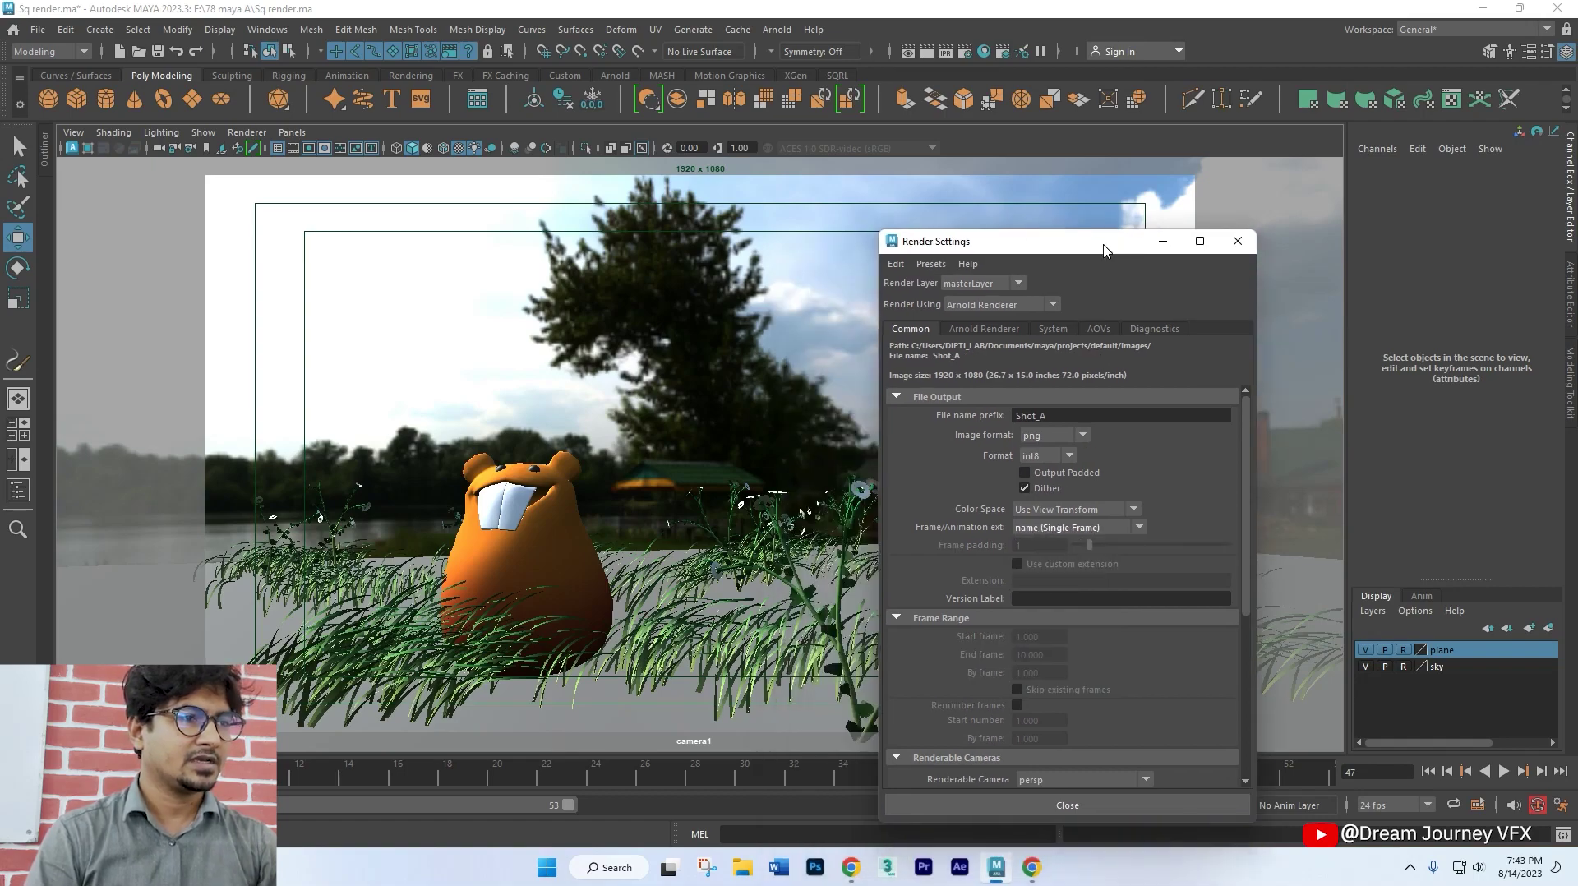
left_click(1053, 530)
left_click(1055, 535)
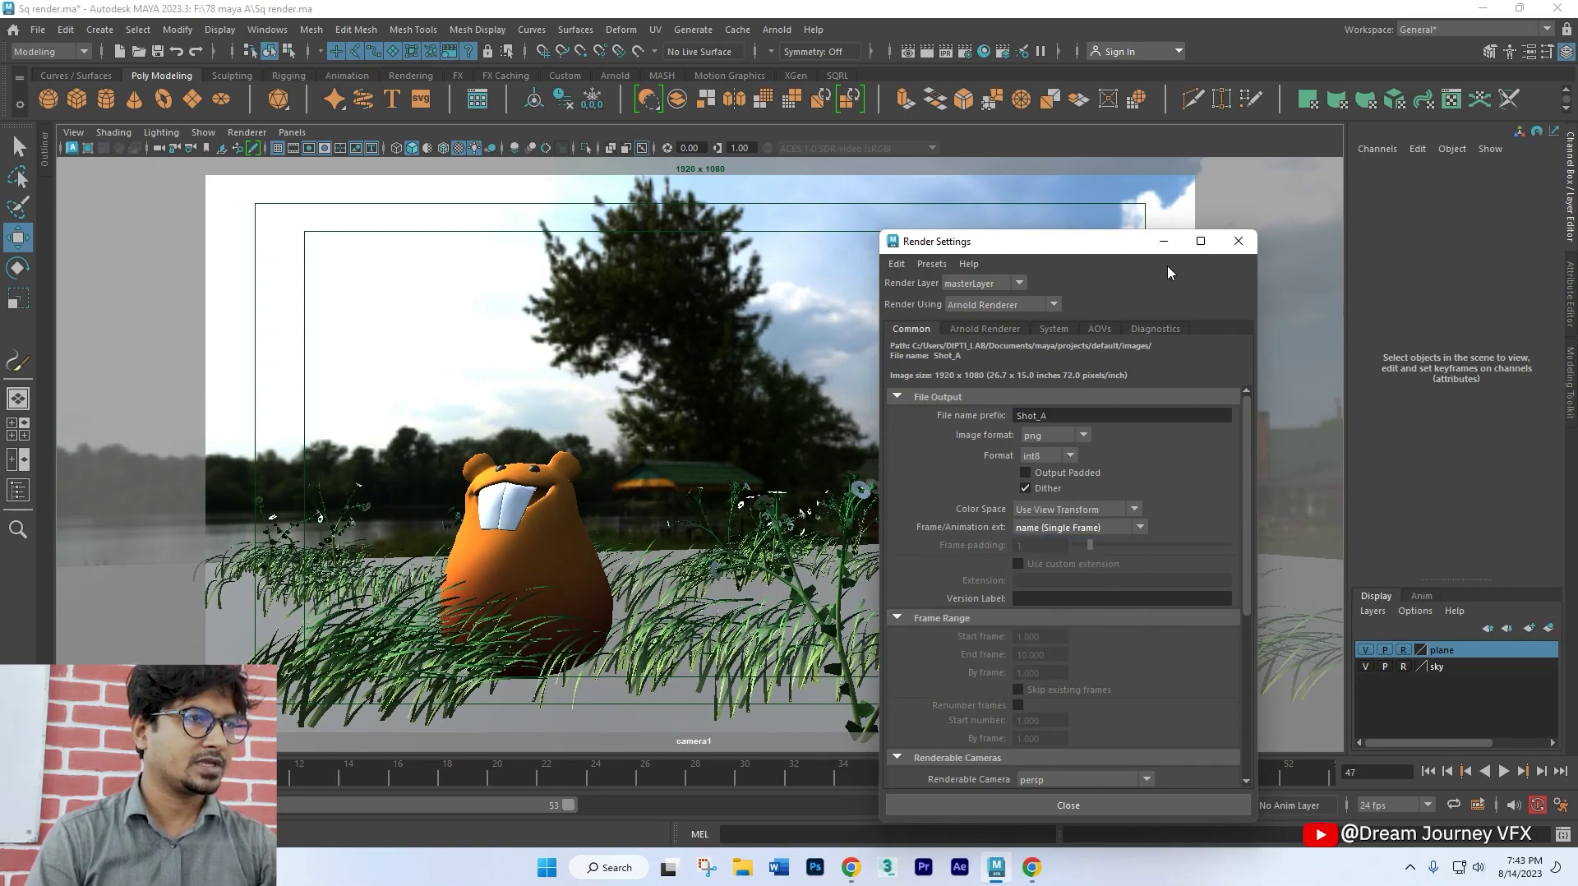
left_click(1238, 241)
Step: Select the shoulder control, scrub to frame 44 and replay, then reopen Render Settings
key("alt+v")
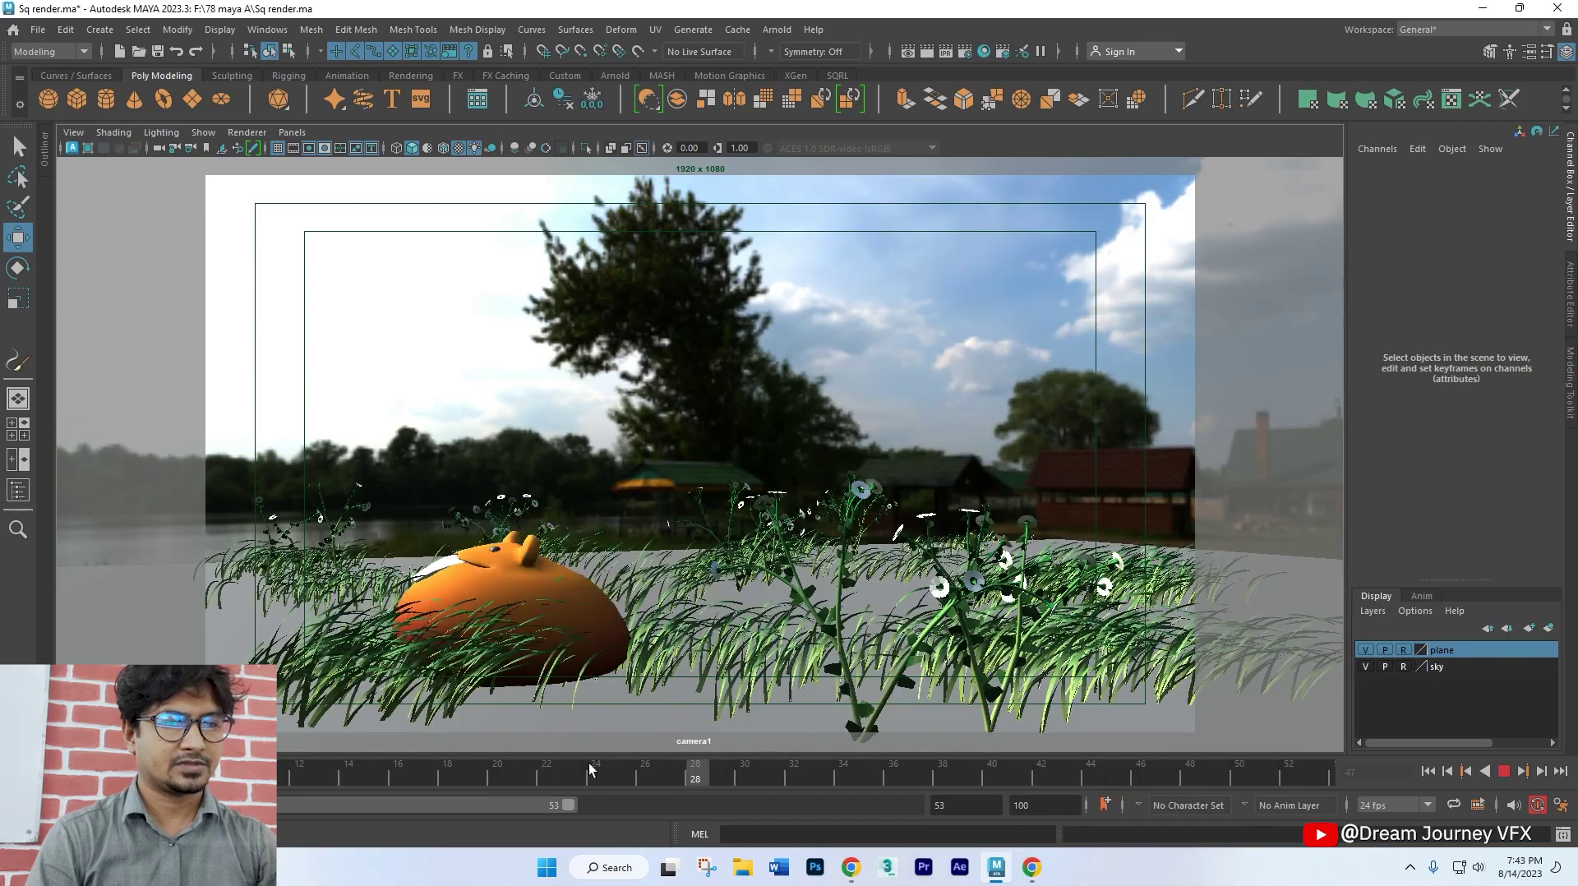
key("alt+shift+v")
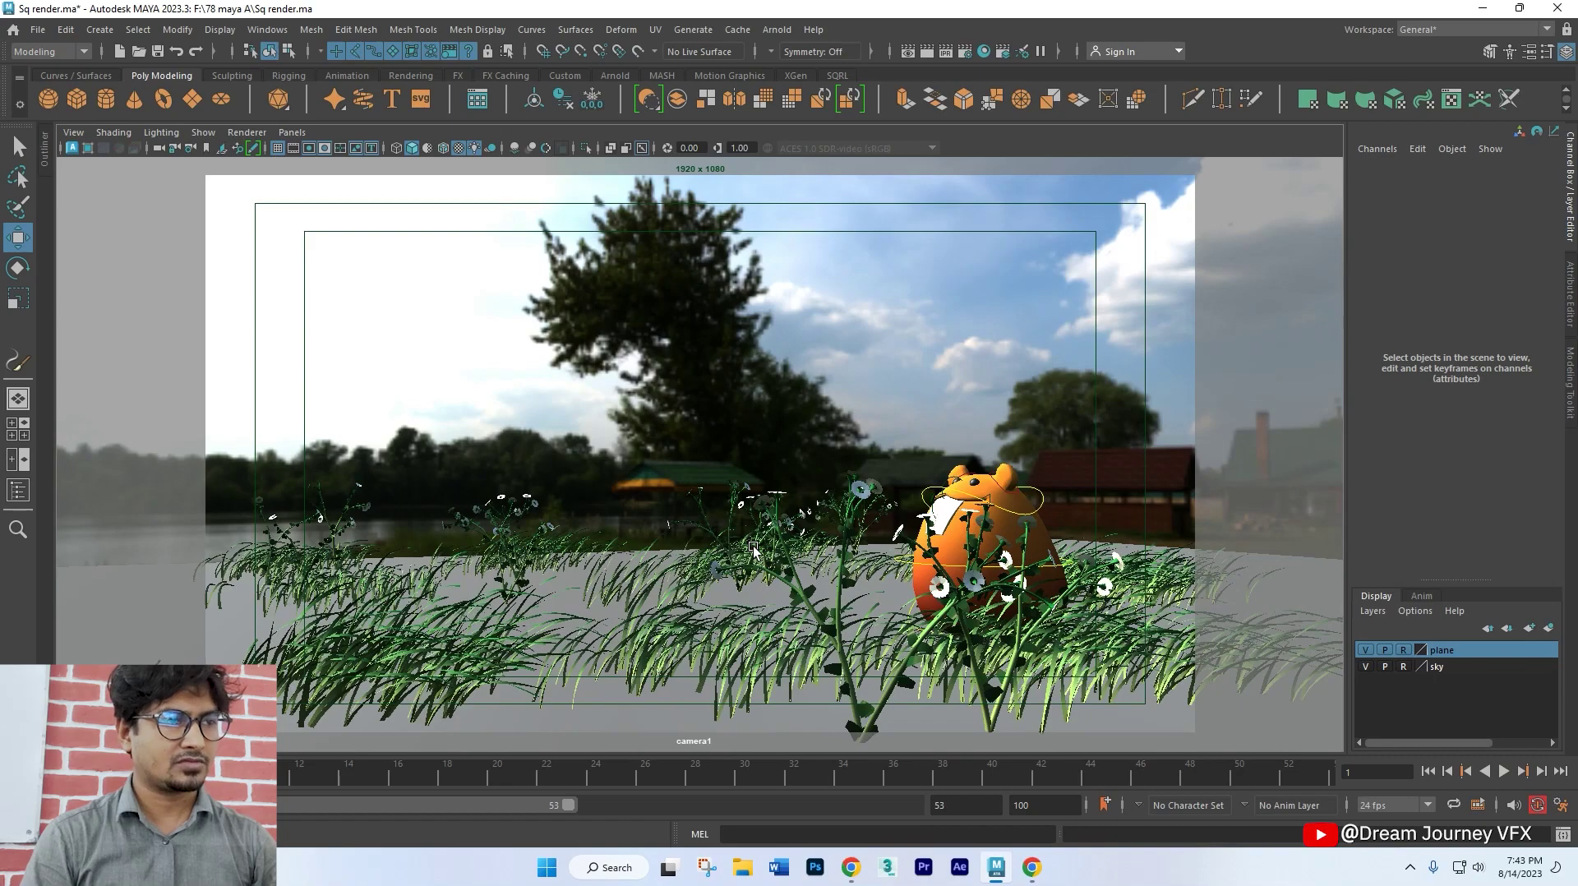
left_click(1042, 507)
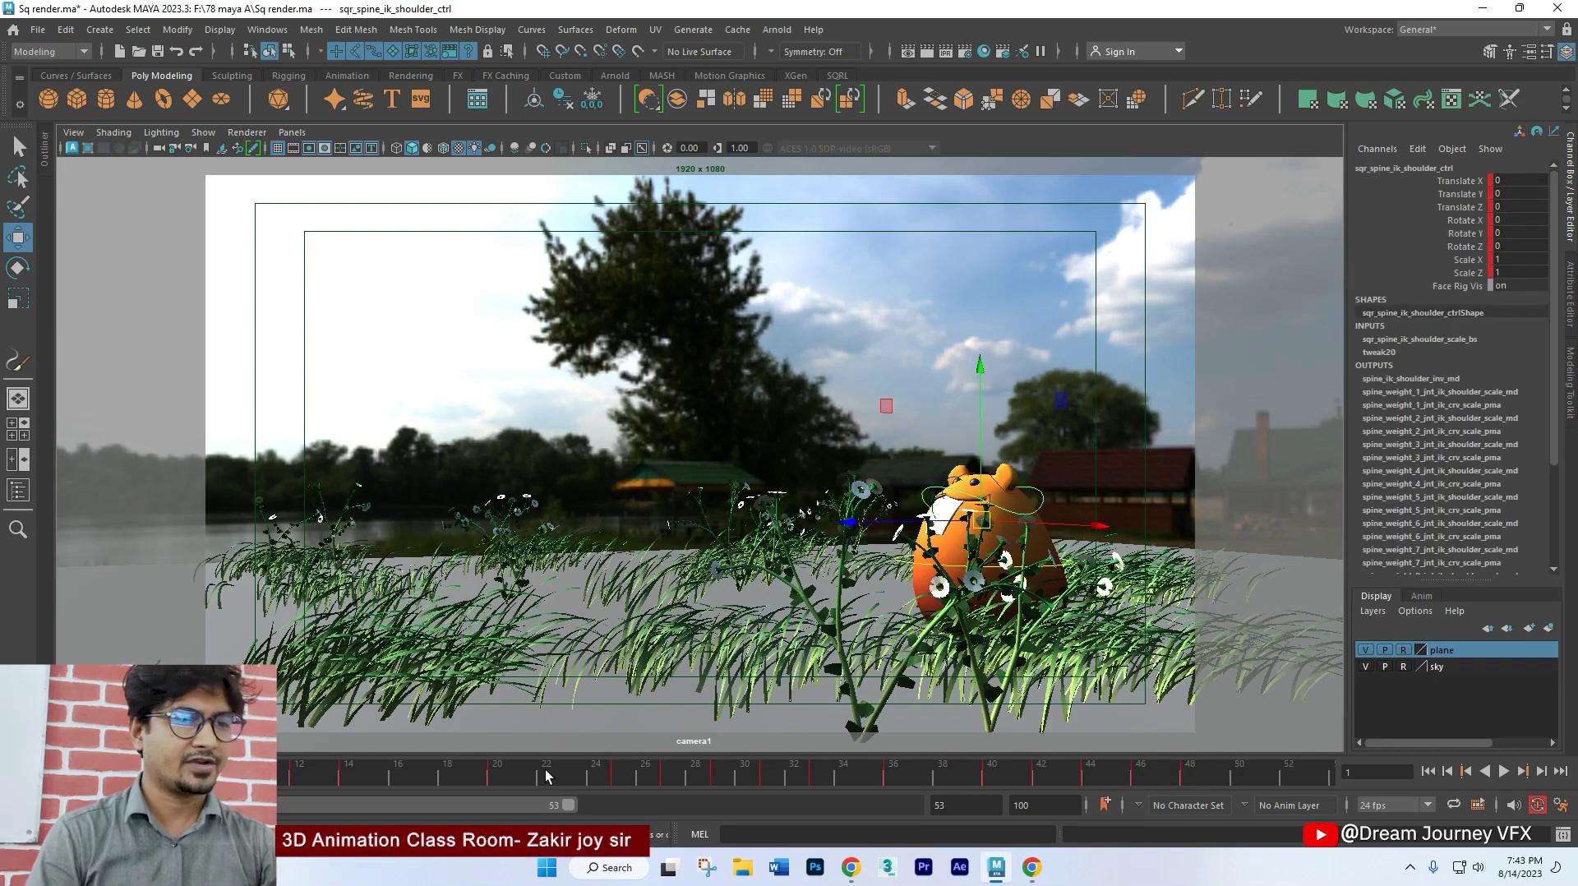
left_click_drag(26, 777, 1189, 777)
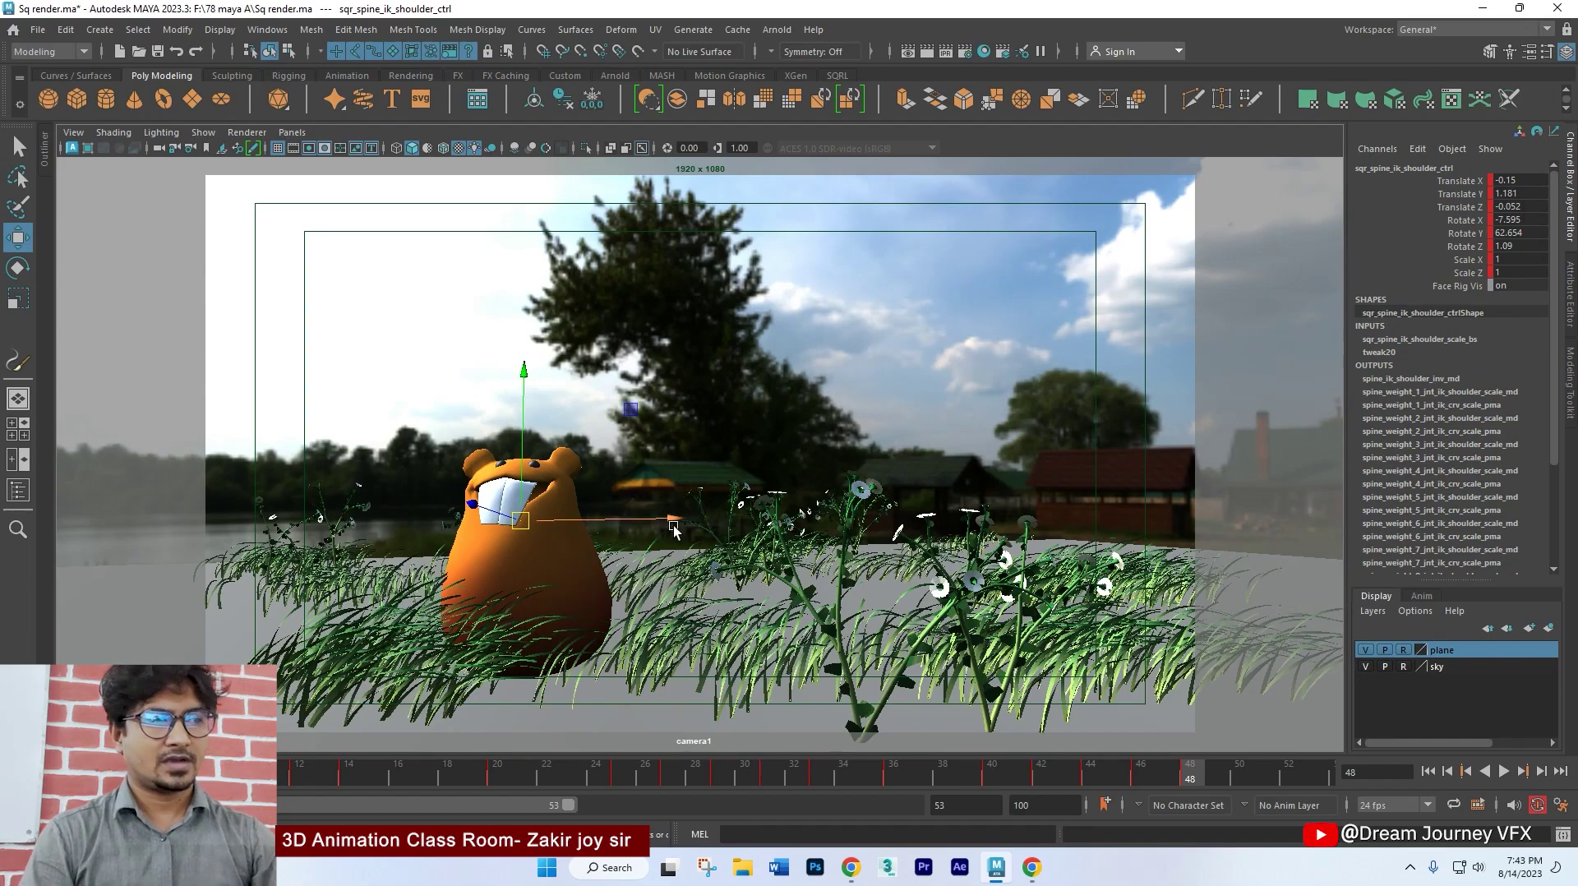
key("alt+v")
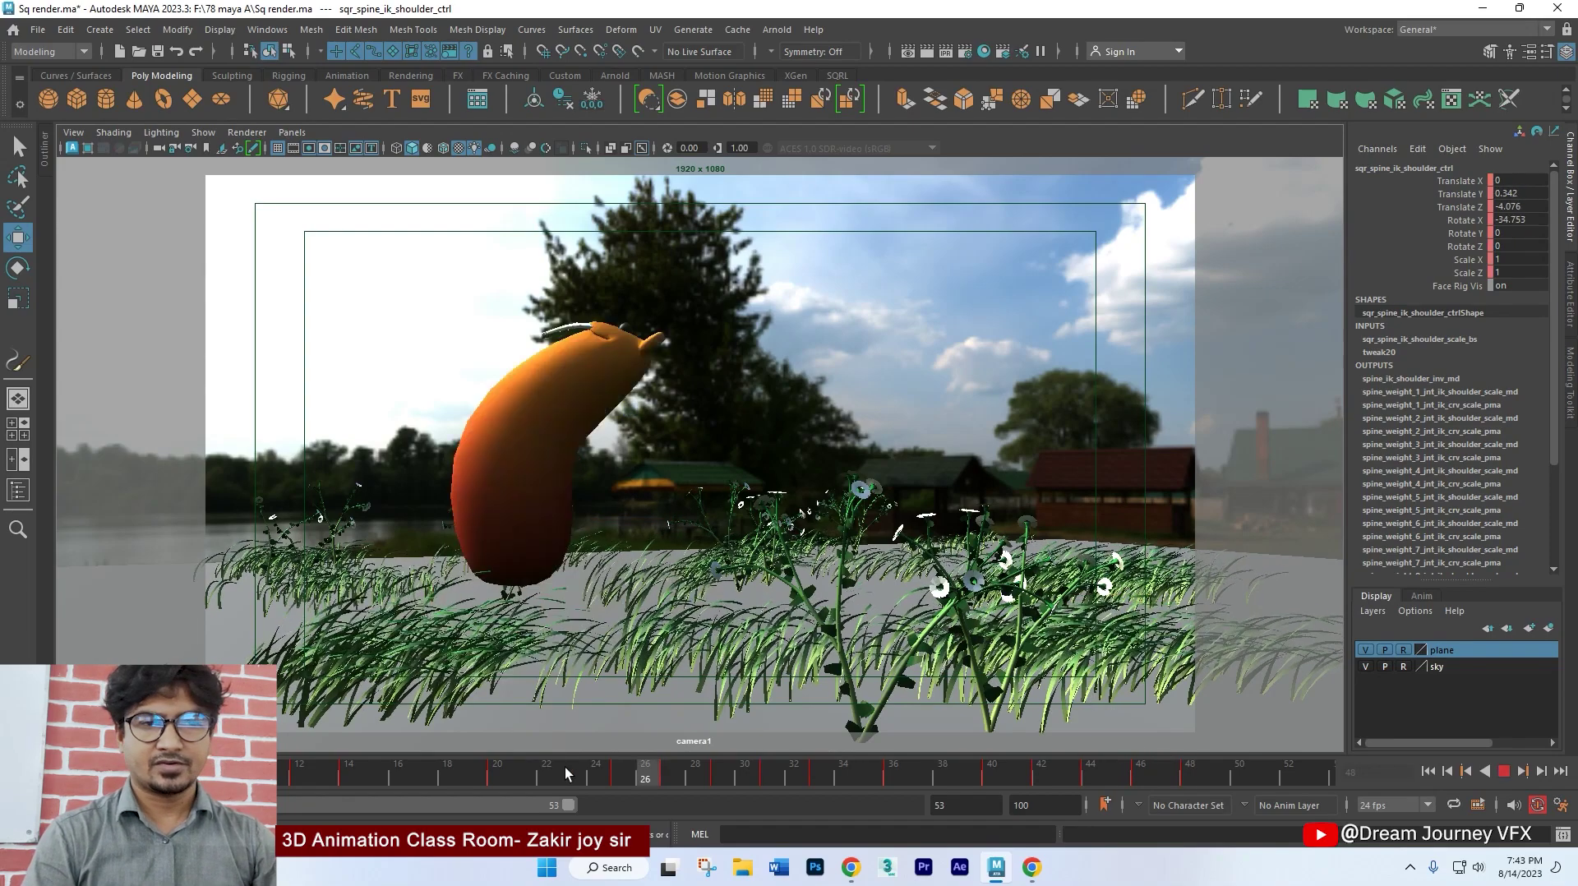
key("Escape")
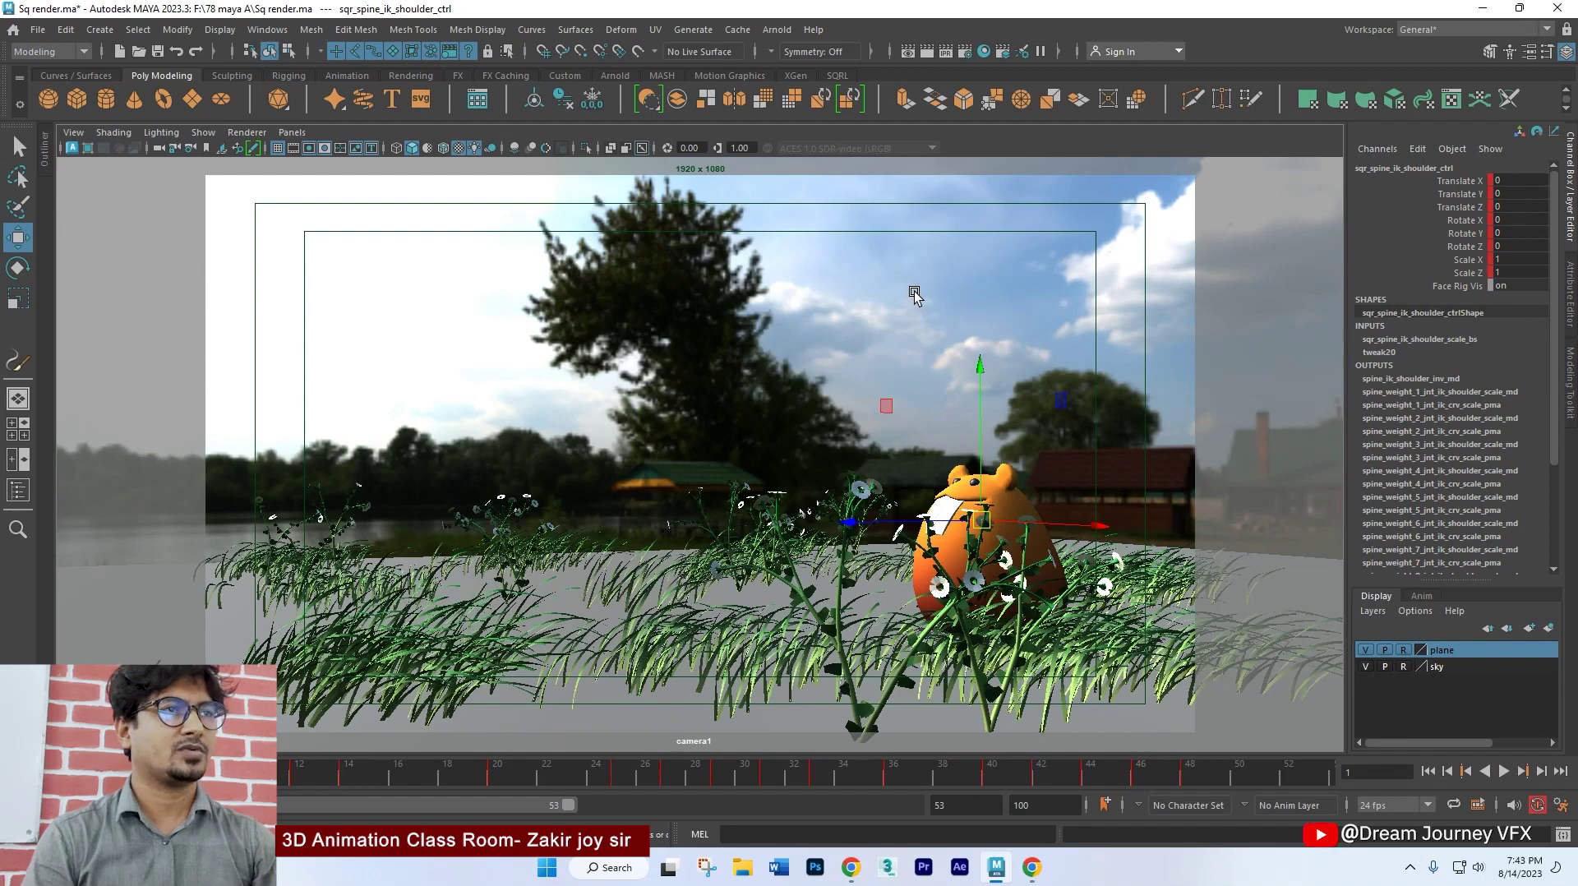
left_click(915, 296)
left_click(965, 53)
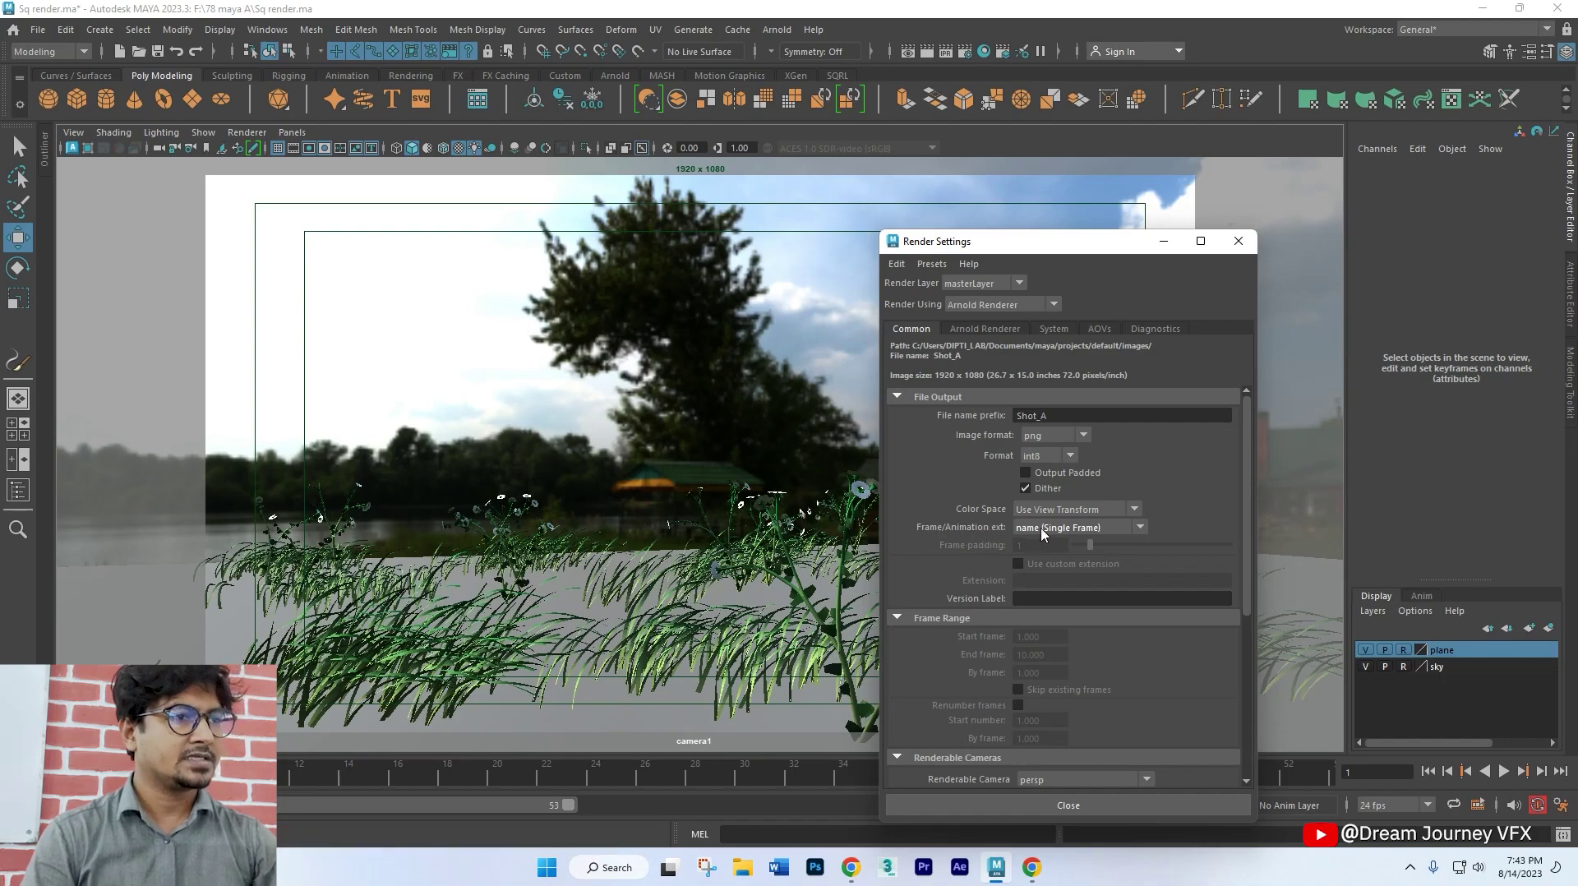
Step: Set Frame/Animation ext to name.#.ext and the end frame to 48
left_click(1052, 528)
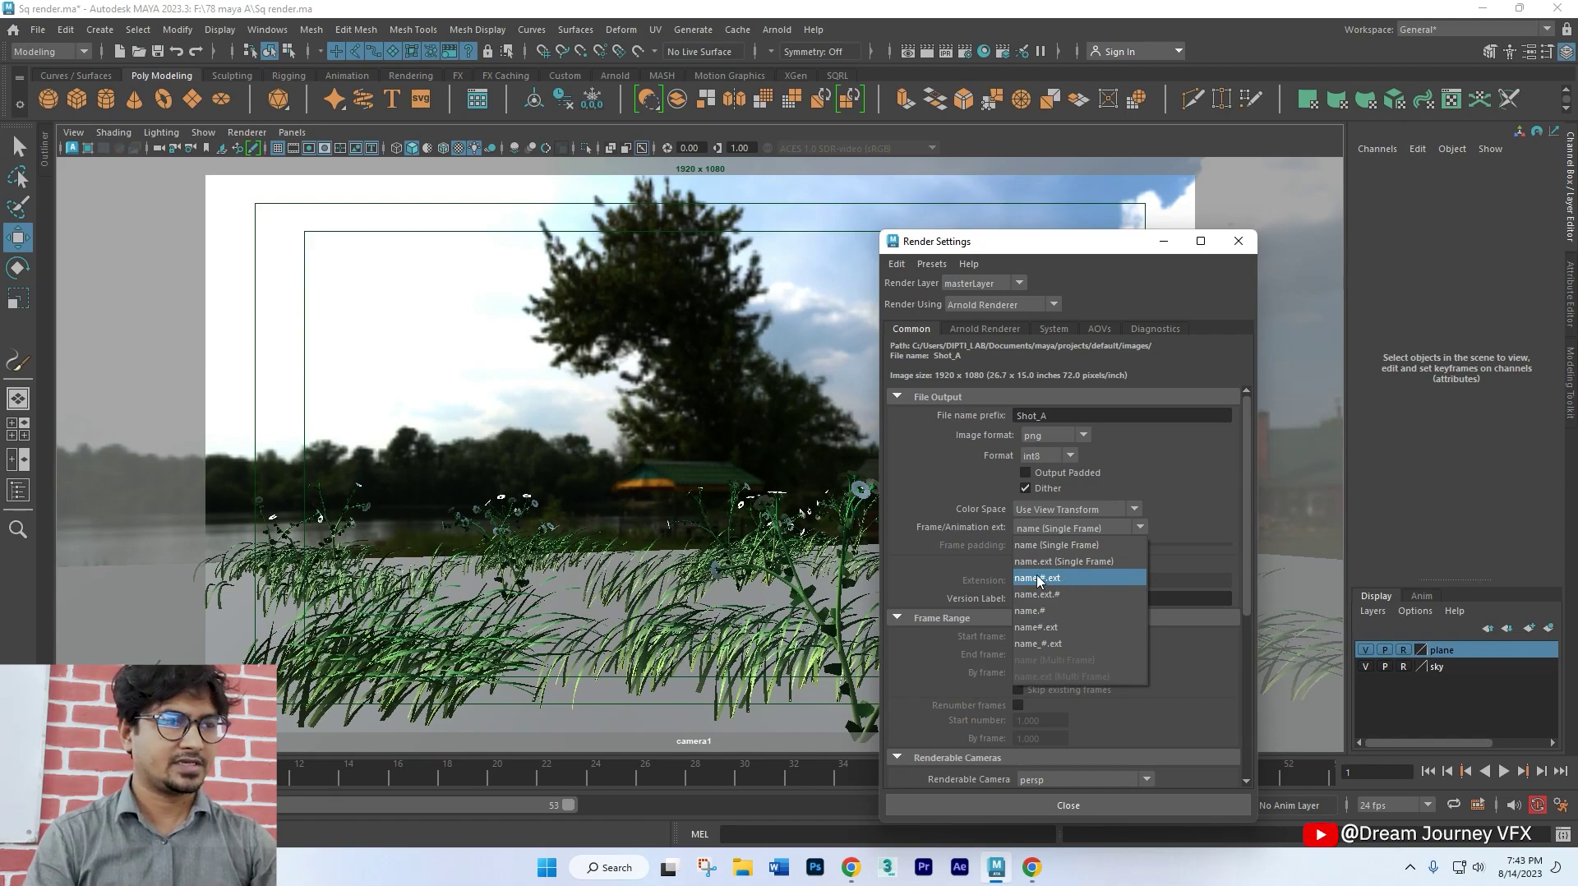
left_click(1039, 580)
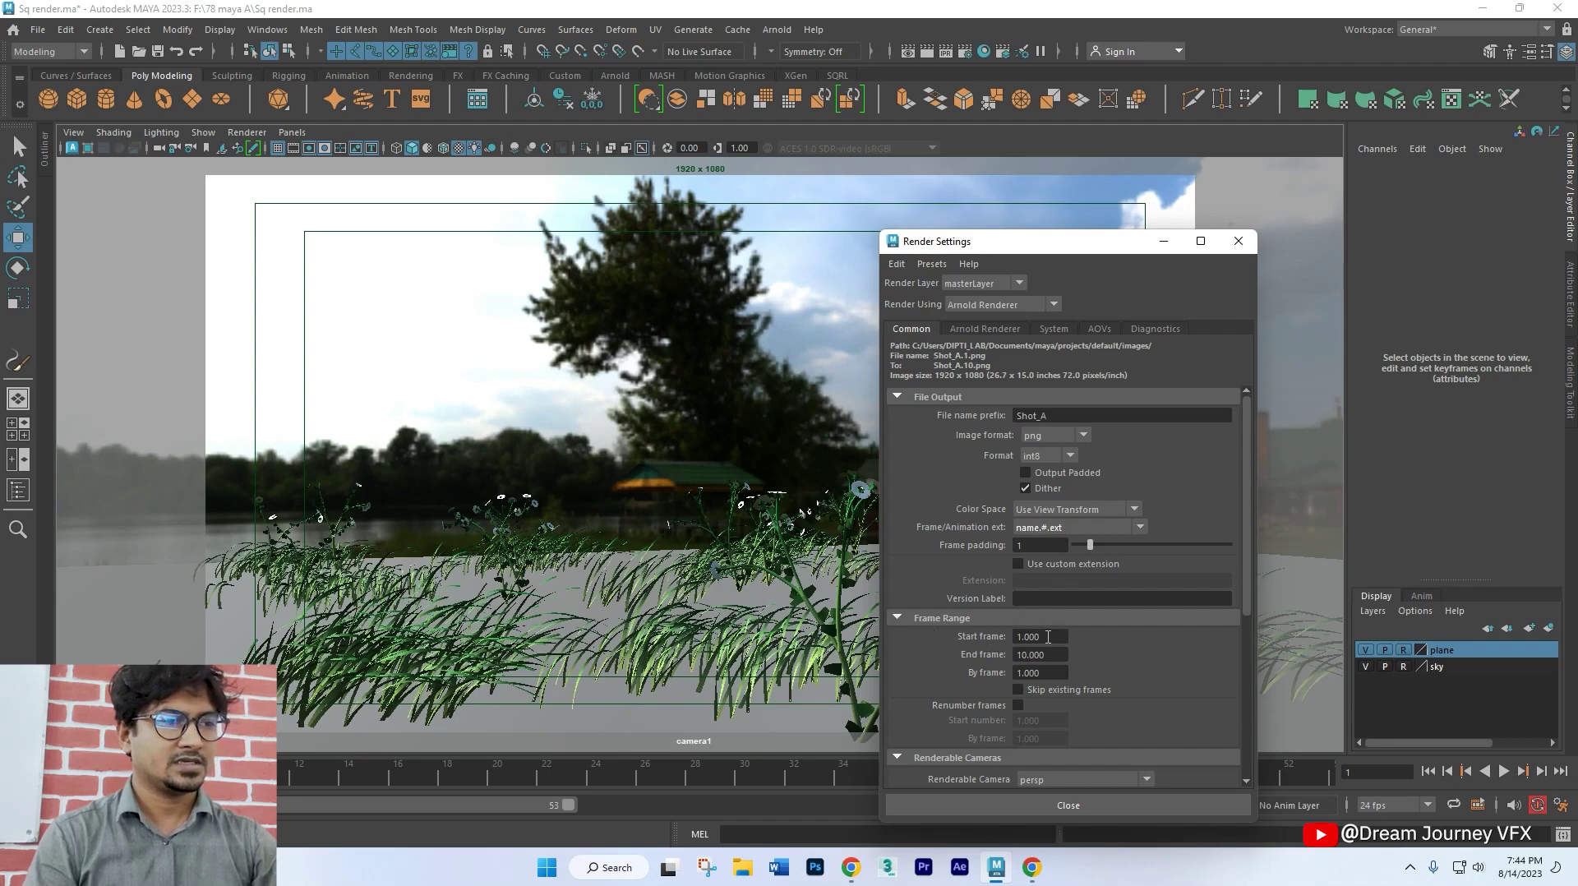
left_click(1041, 636)
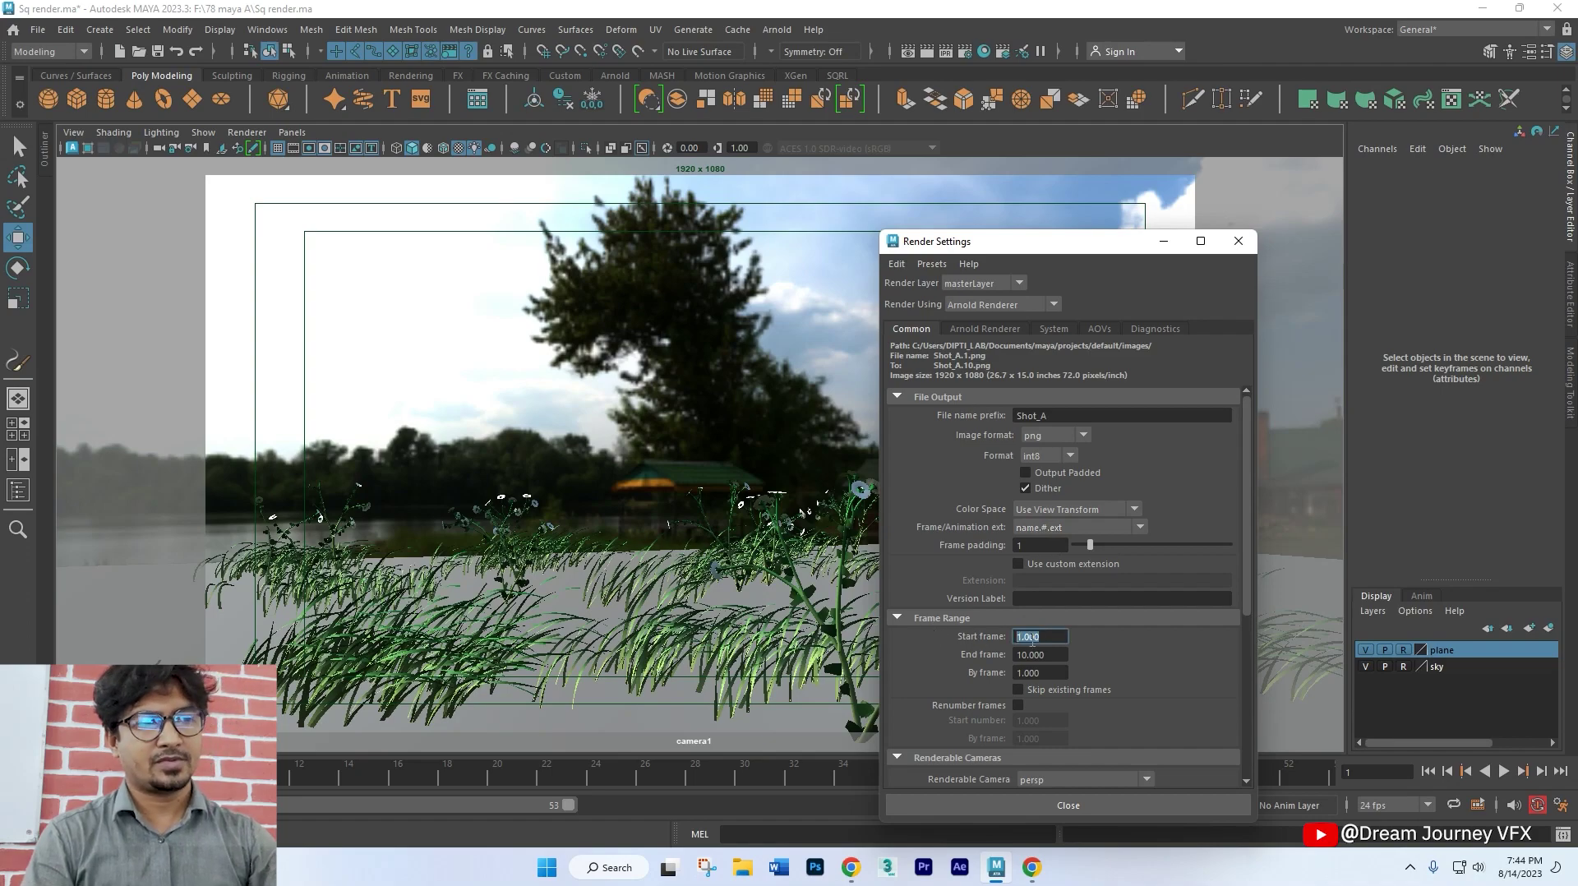
left_click(1412, 868)
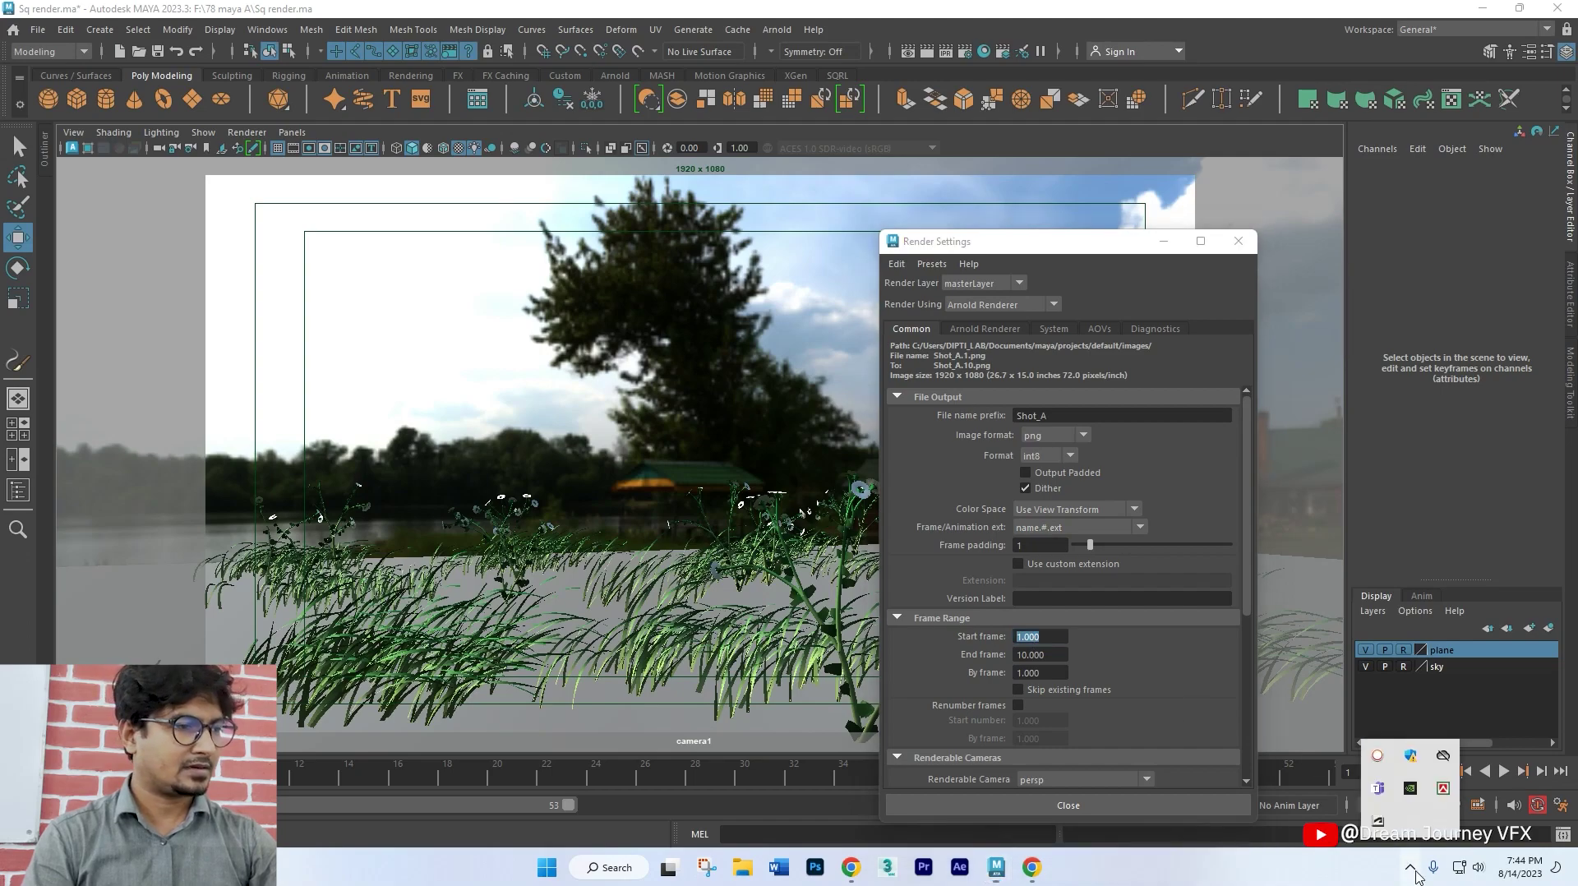
left_click(1413, 869)
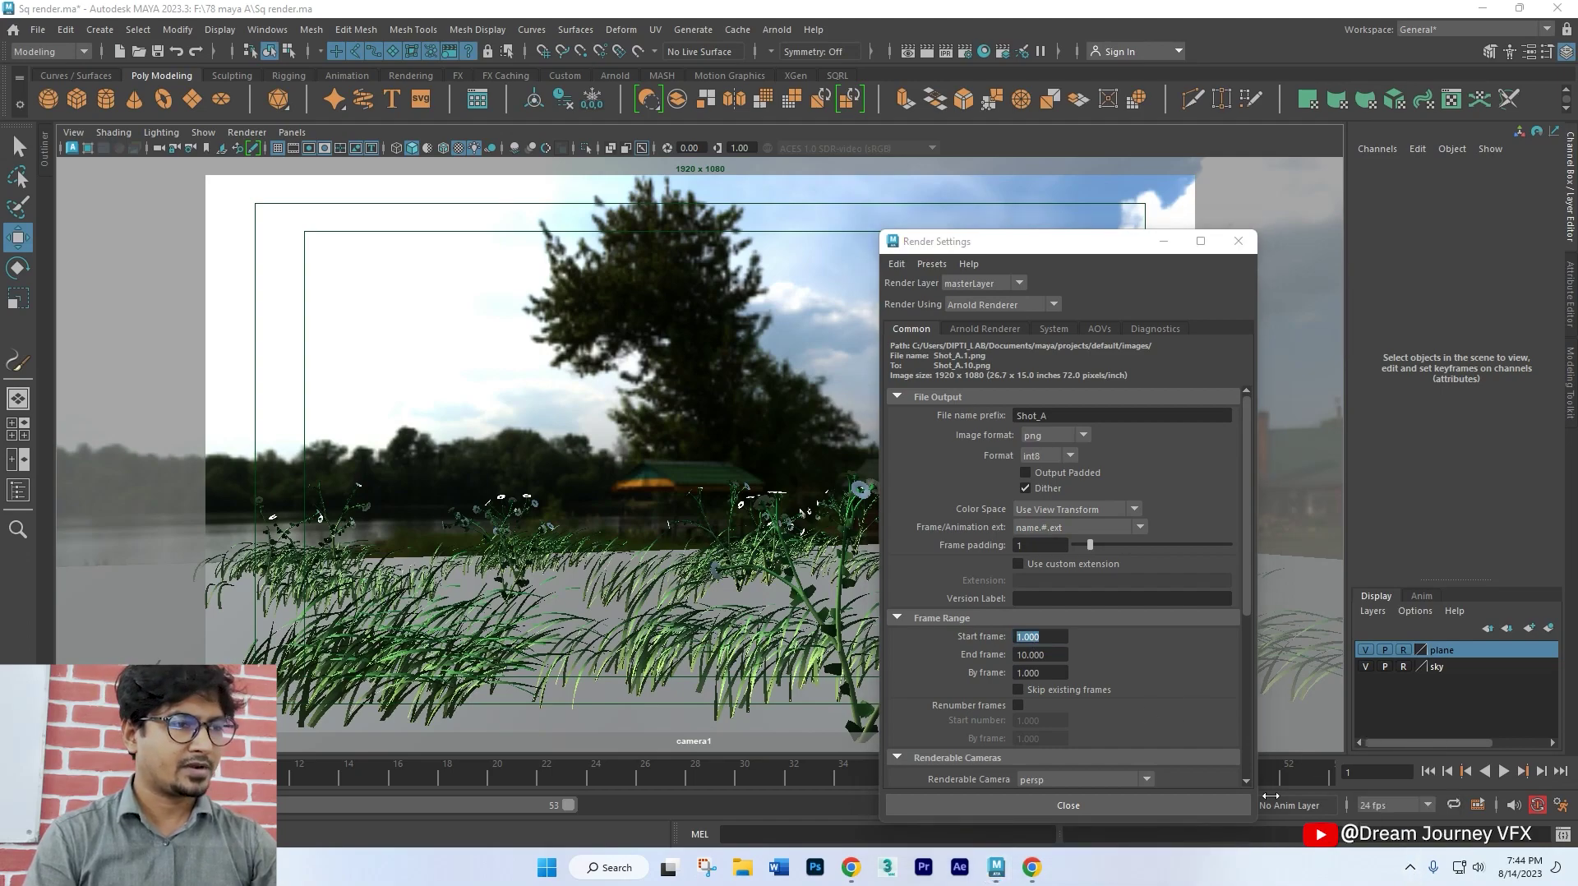
left_click(1054, 653)
type("48")
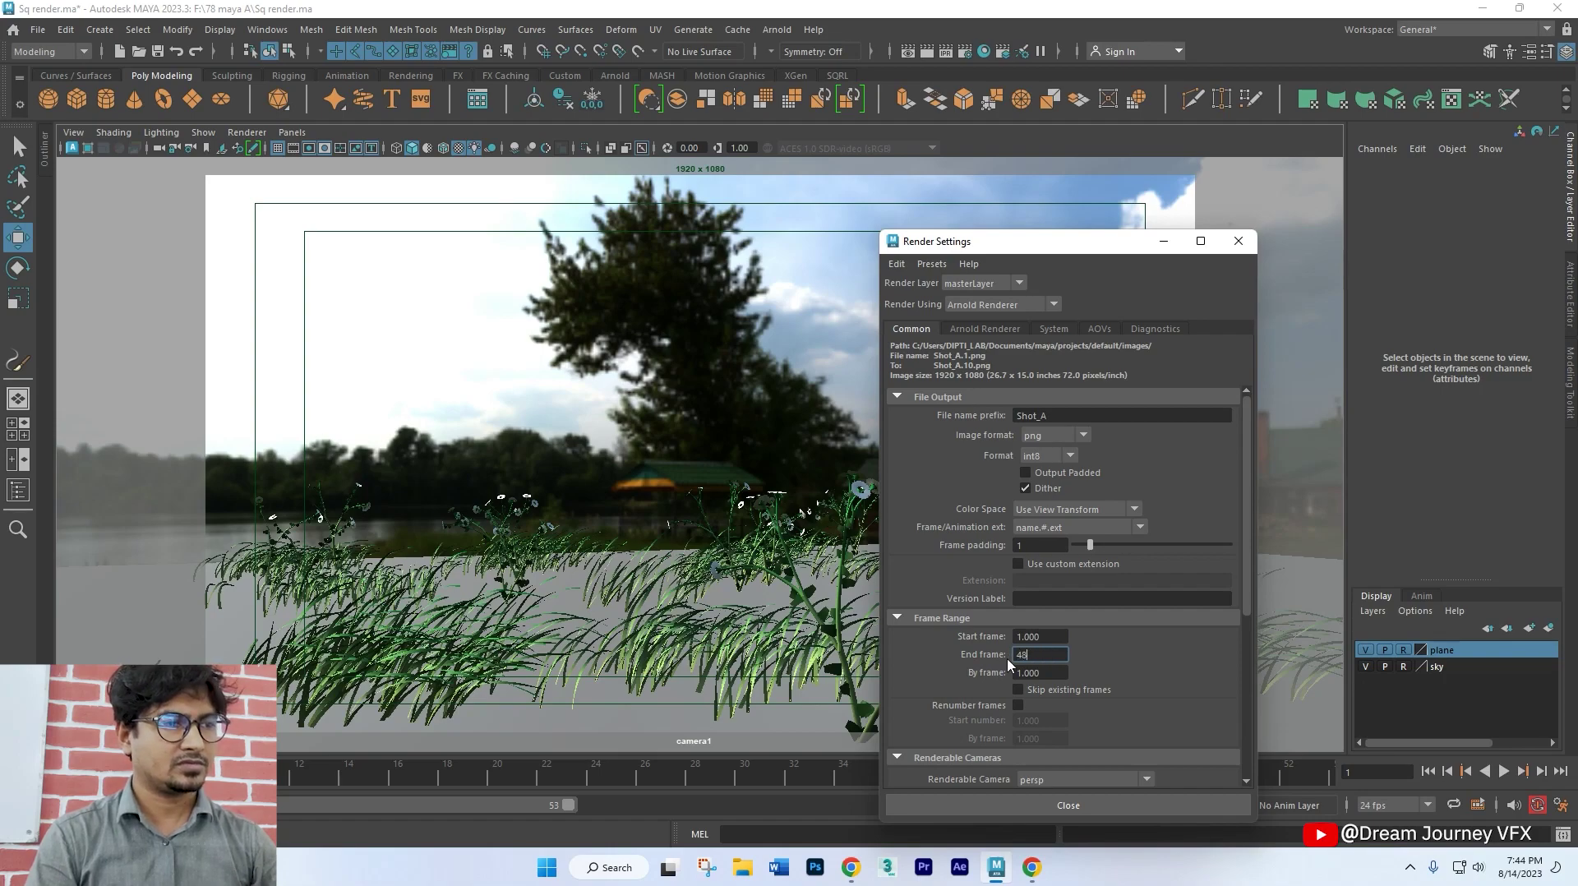
key("Return")
Step: Make camera1 the renderable camera instead of persp
left_click_drag(1082, 243, 1038, 202)
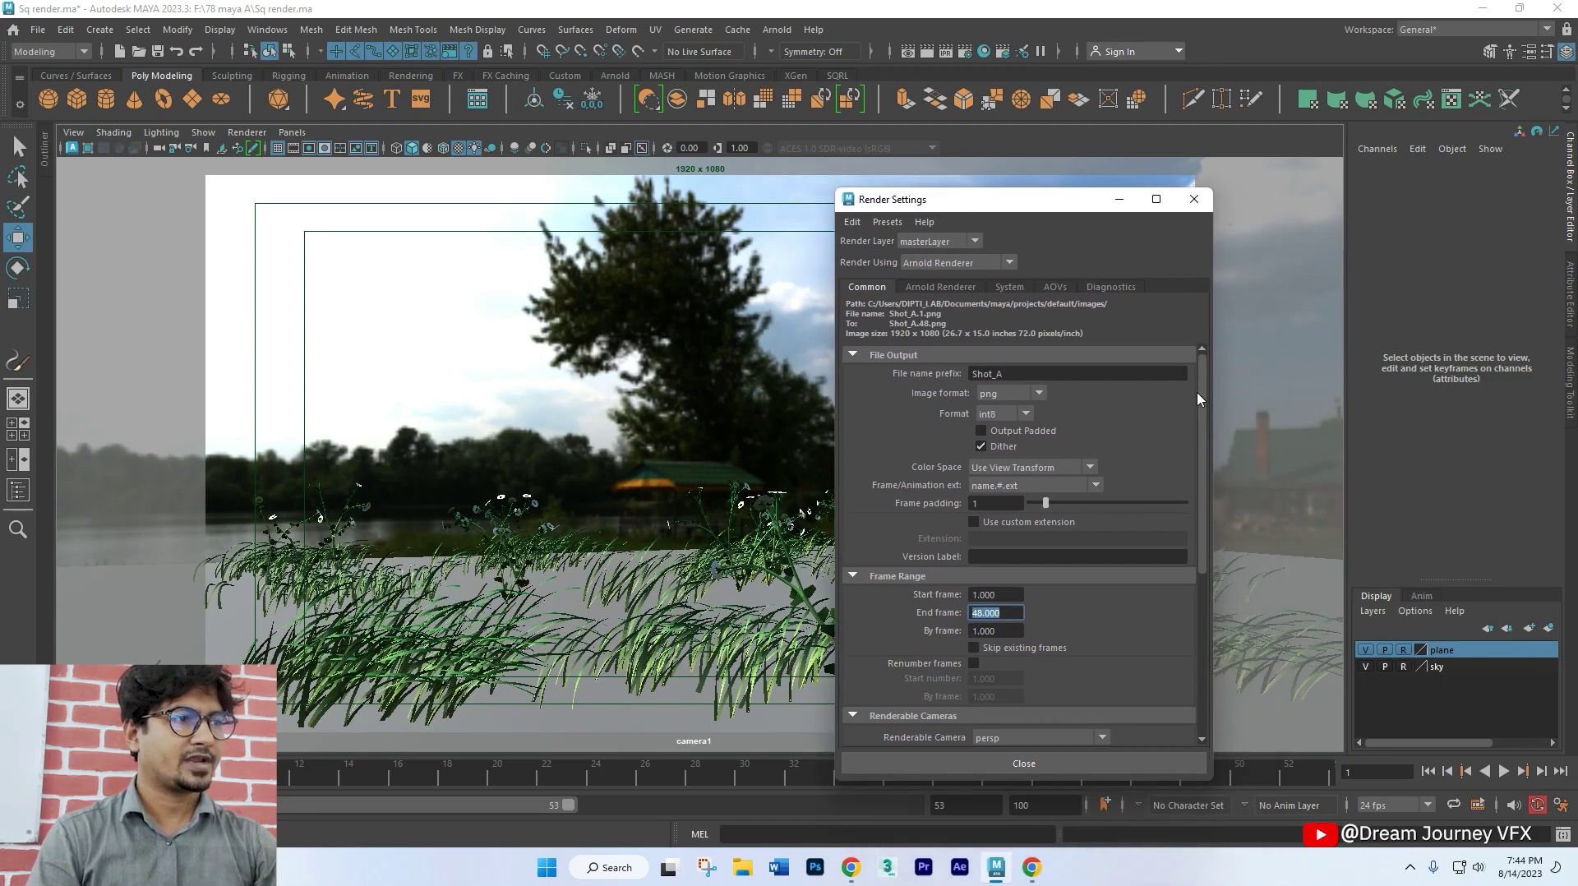
left_click_drag(1202, 407, 1202, 497)
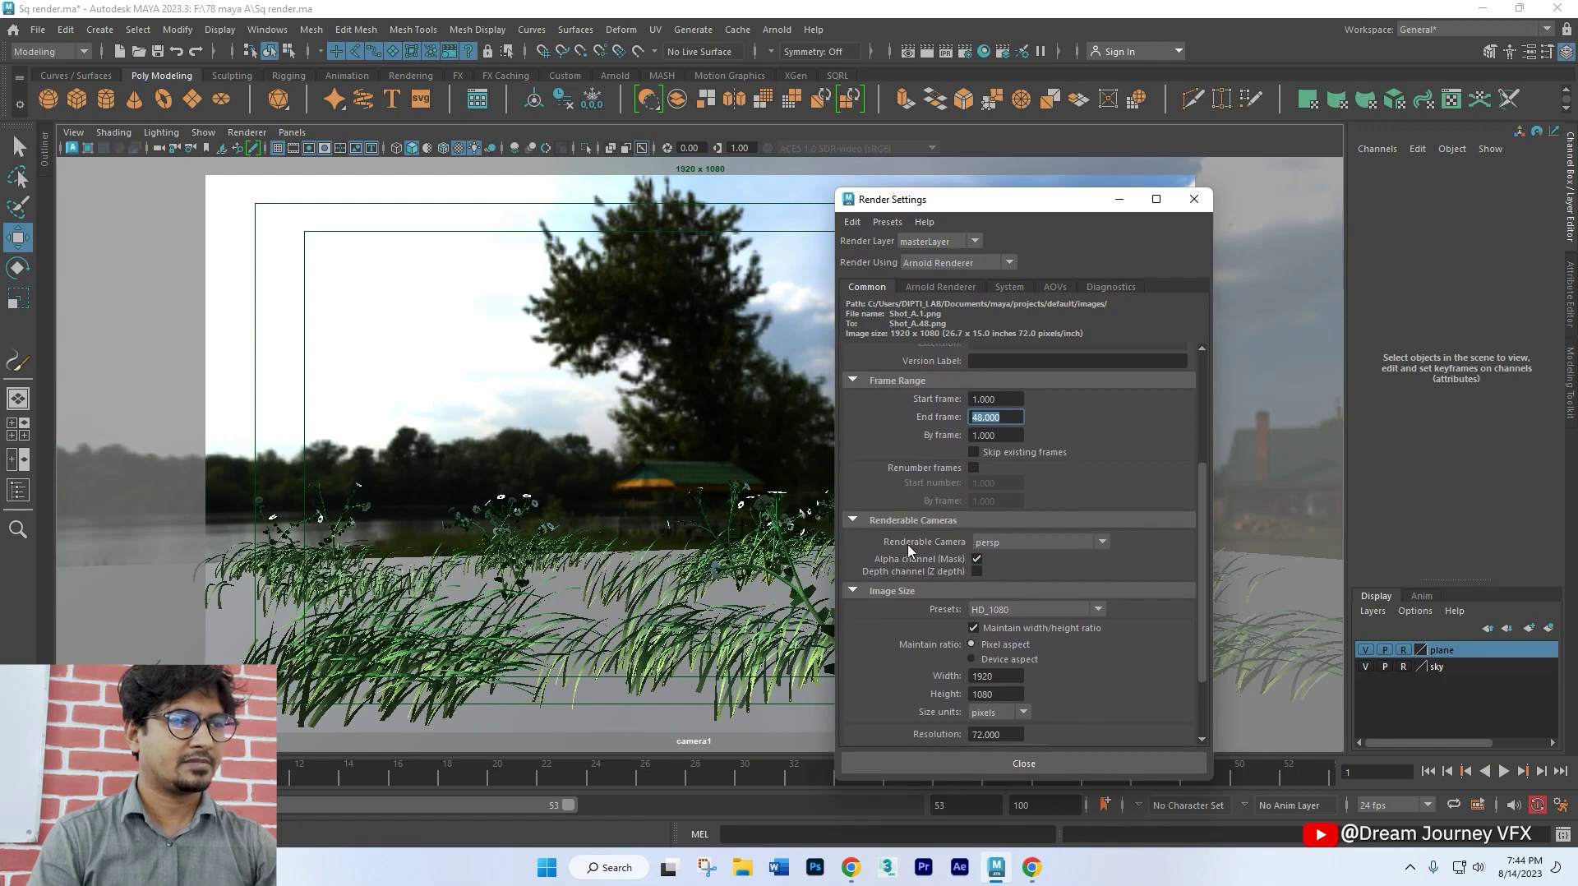
left_click(992, 545)
left_click(1002, 578)
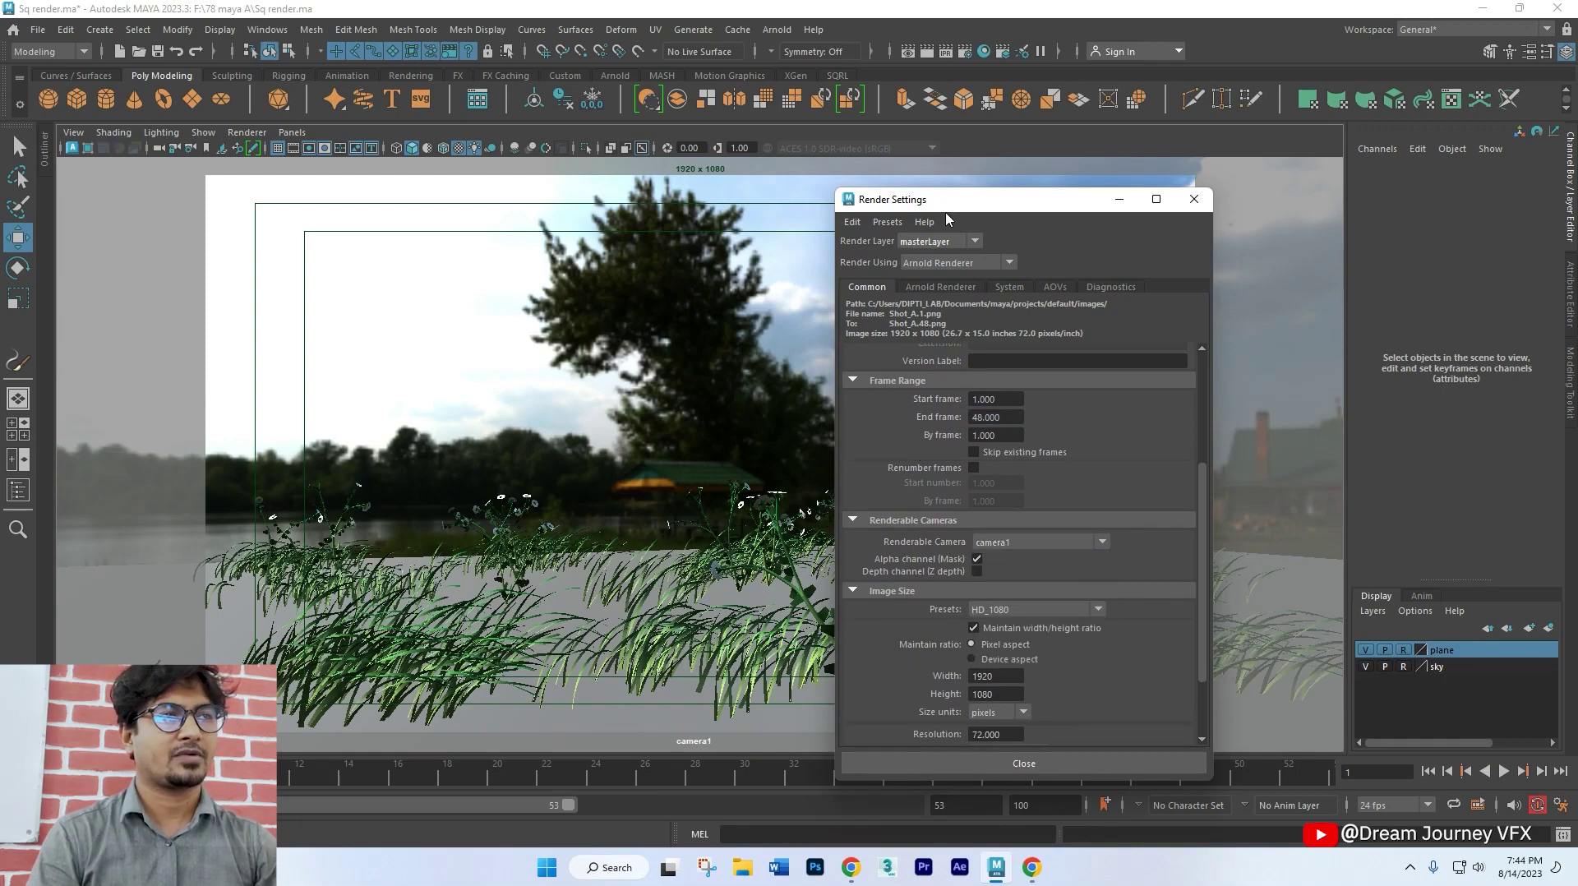
left_click_drag(960, 212, 980, 198)
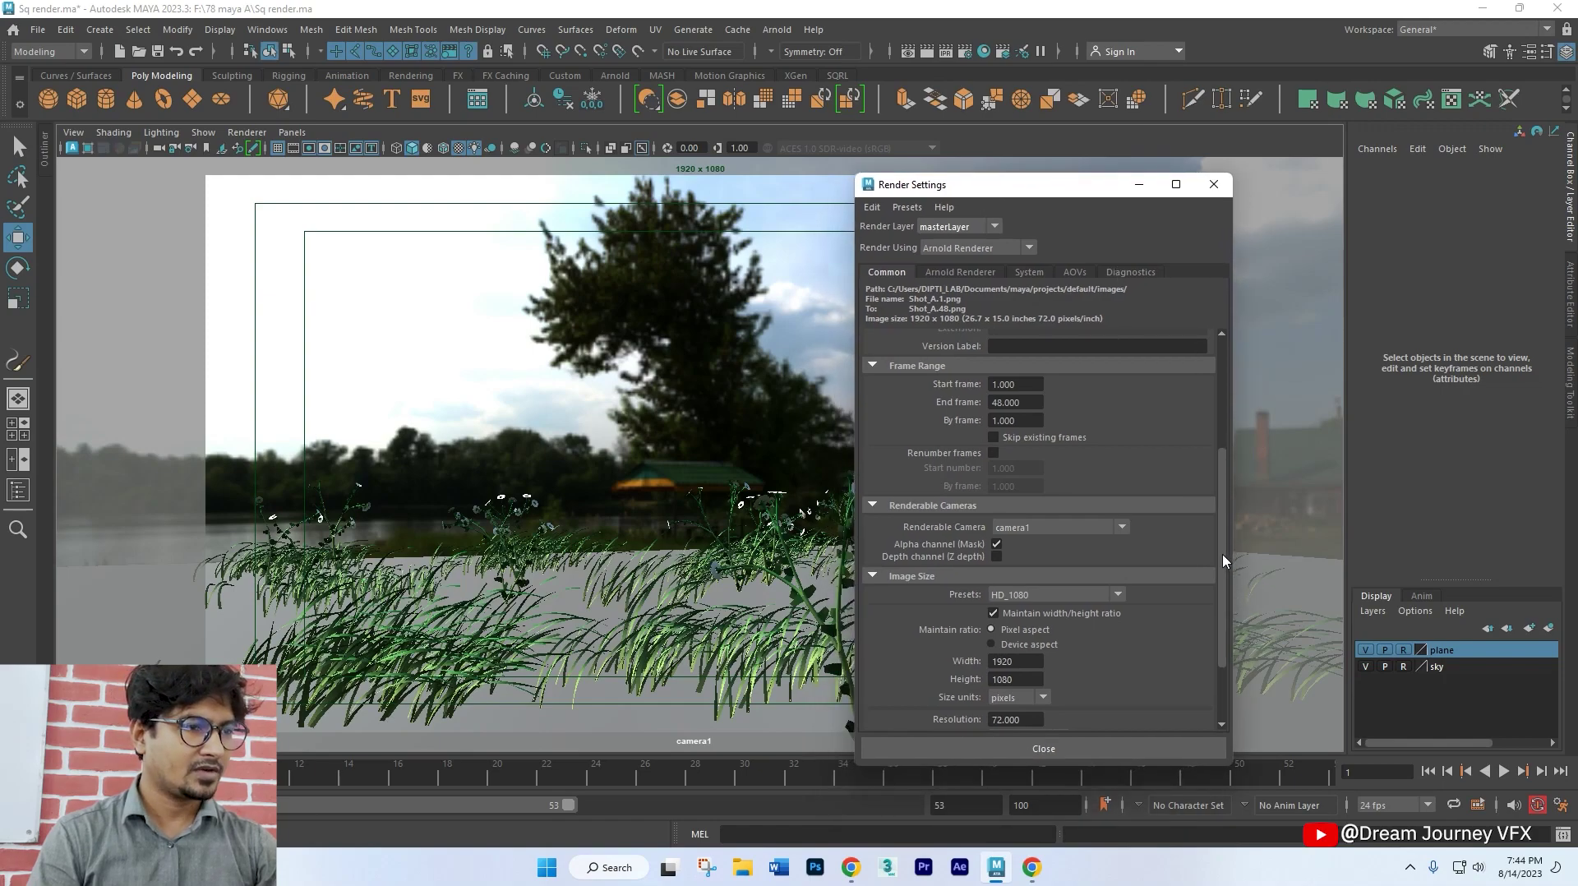
left_click_drag(1224, 561, 1220, 439)
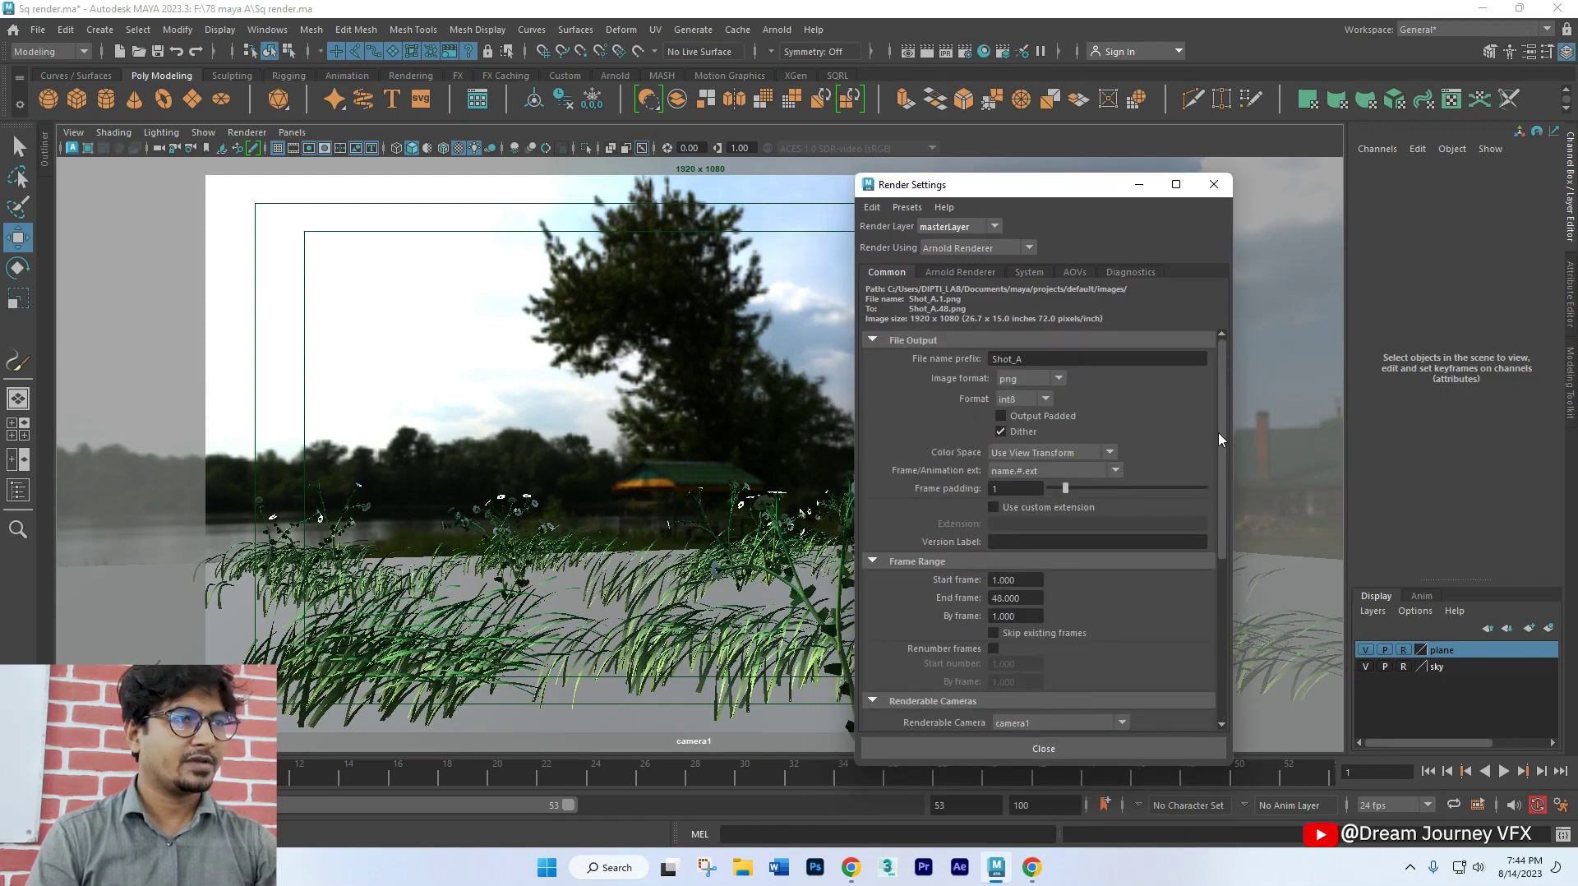
Step: Show Arnold sampling and set Camera (AA) samples to 6
left_click(947, 274)
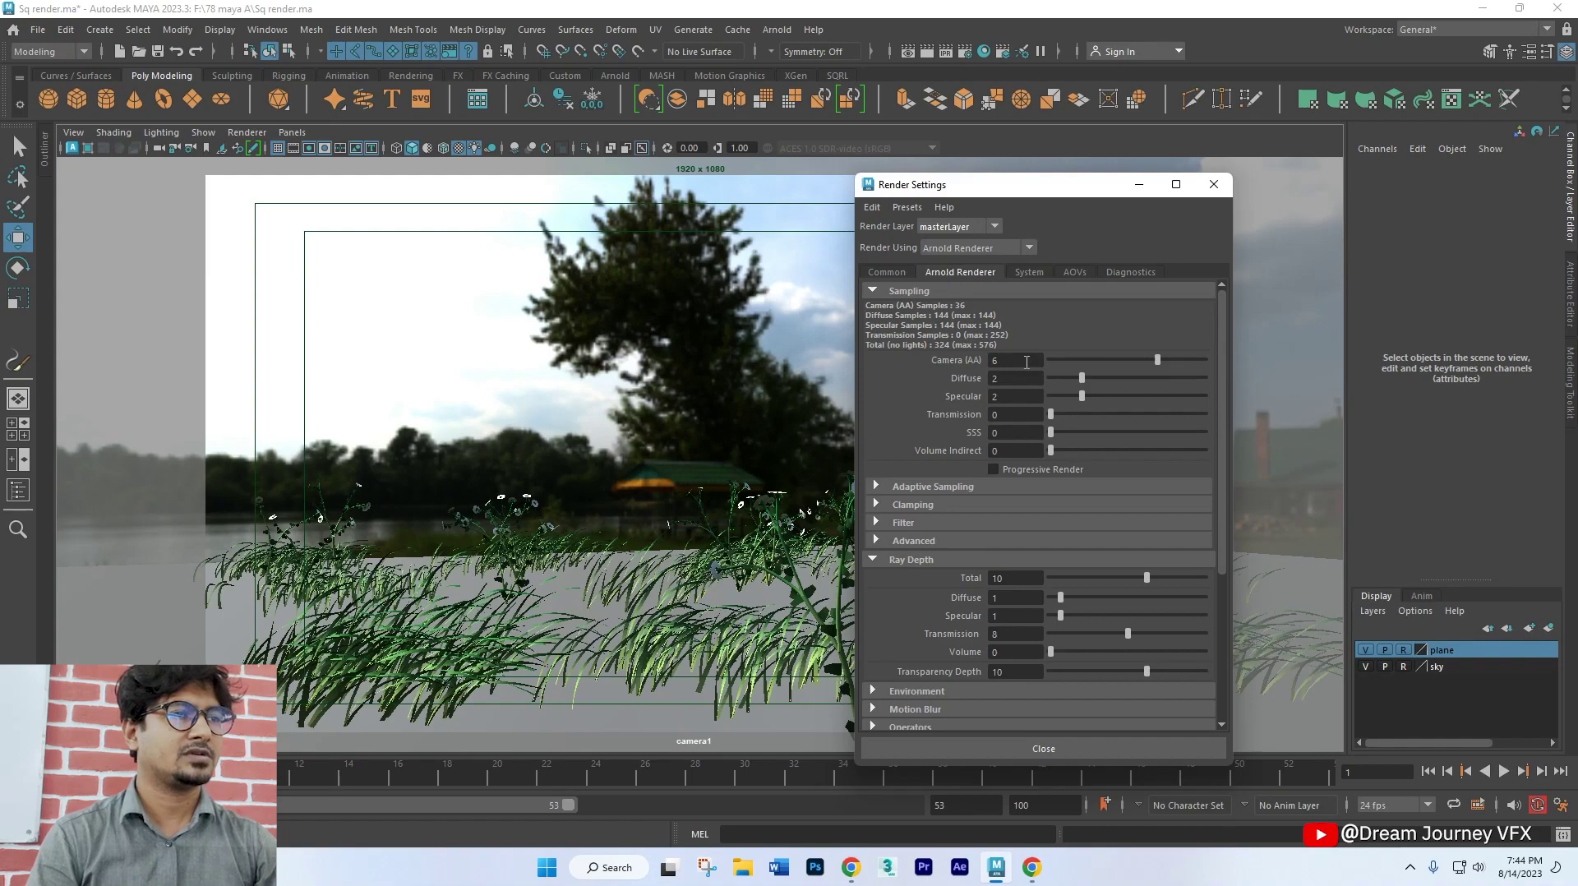
double_click(1013, 416)
left_click(1011, 432)
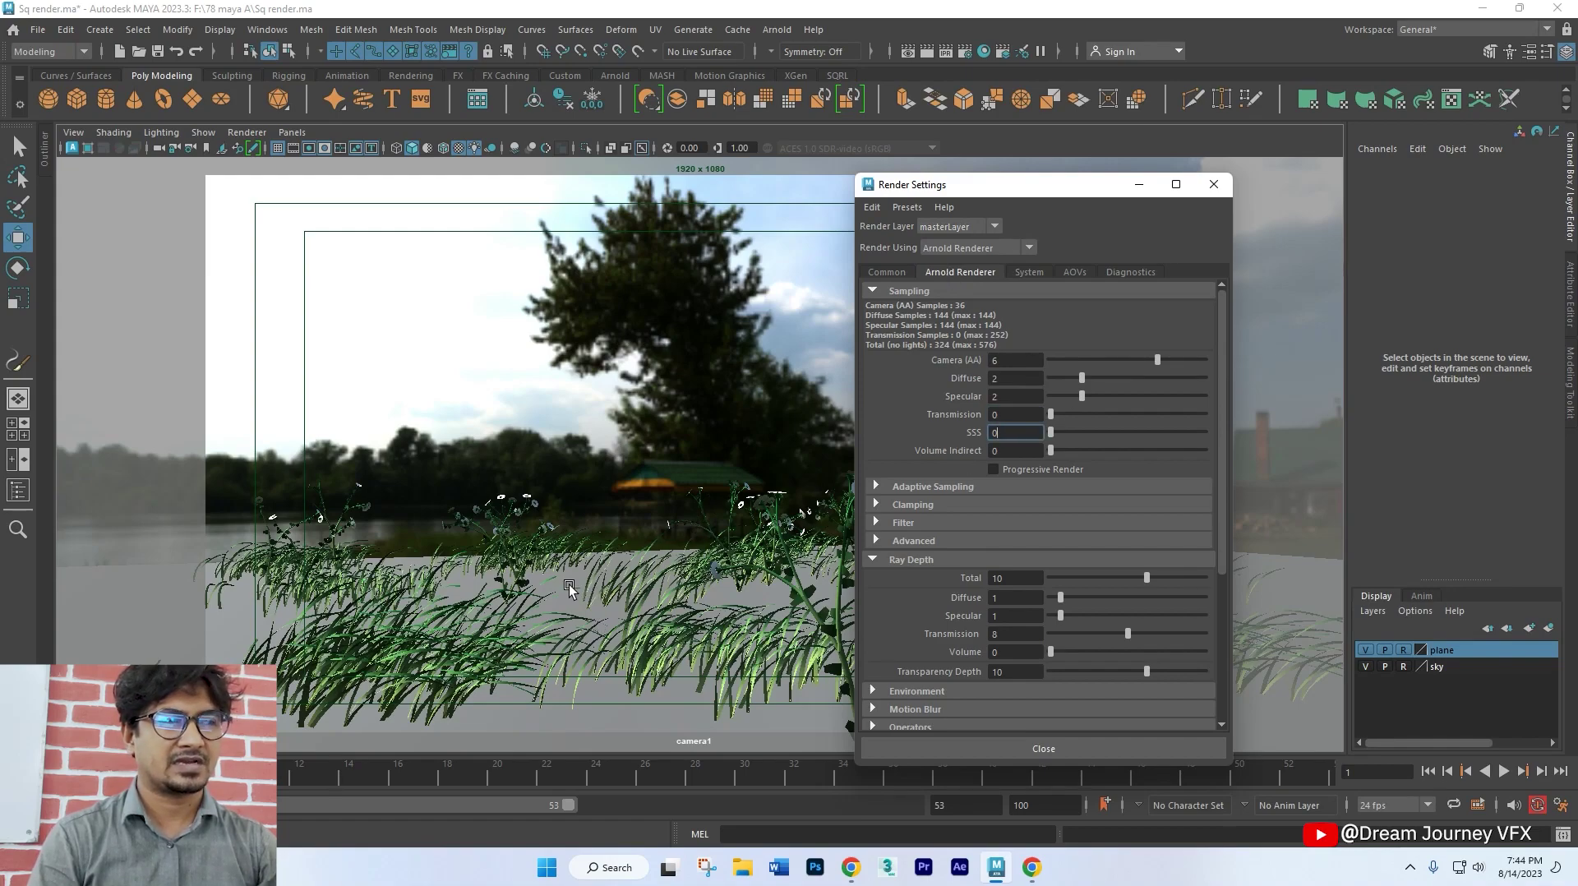
double_click(1004, 416)
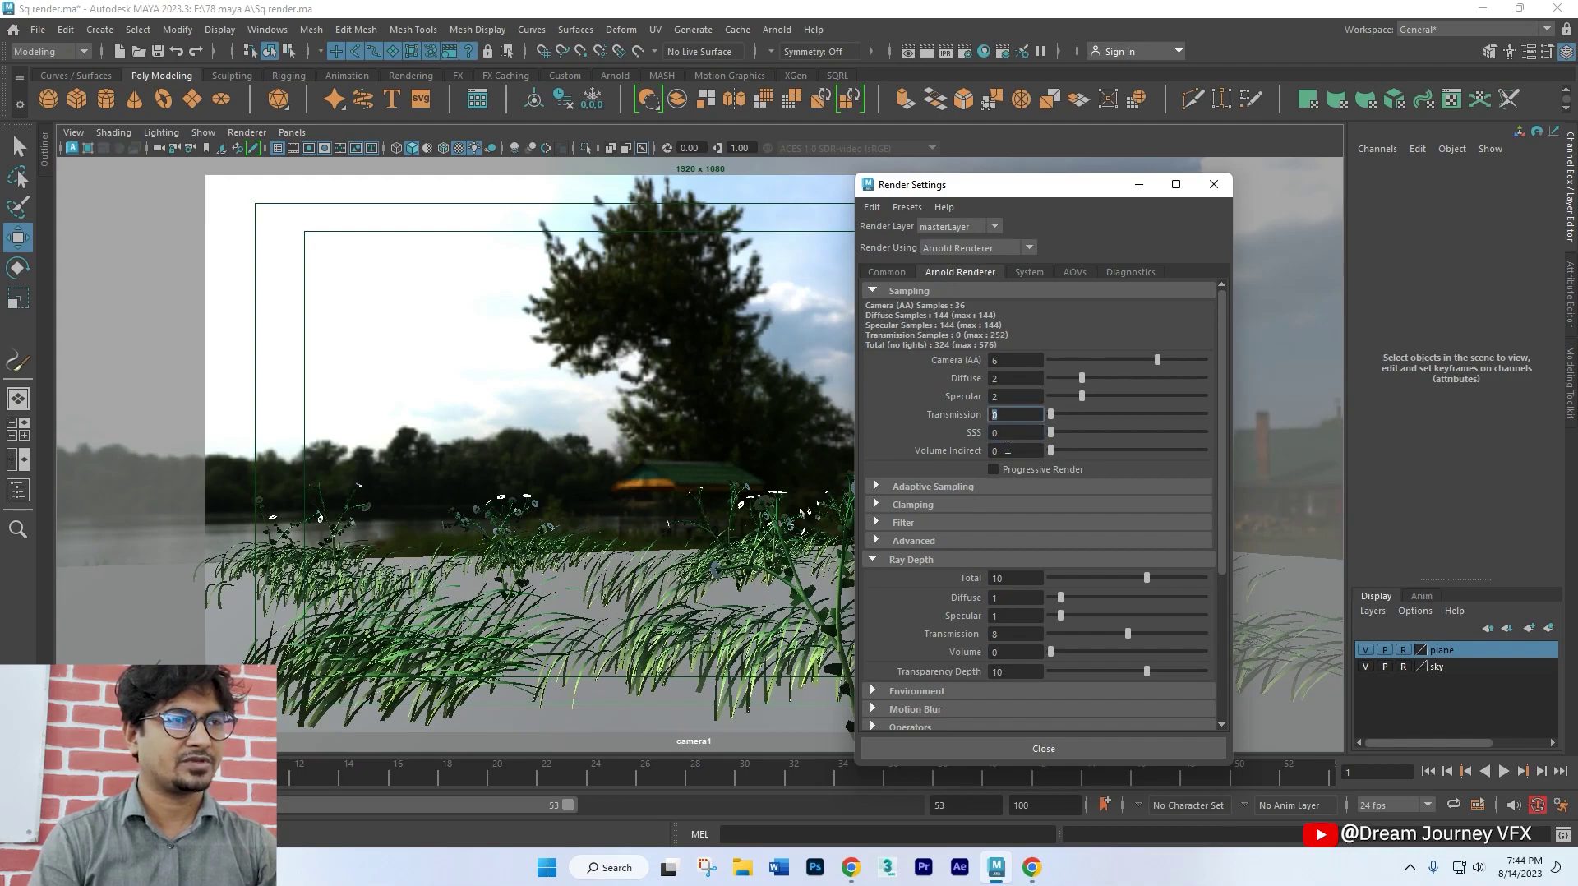
double_click(1010, 361)
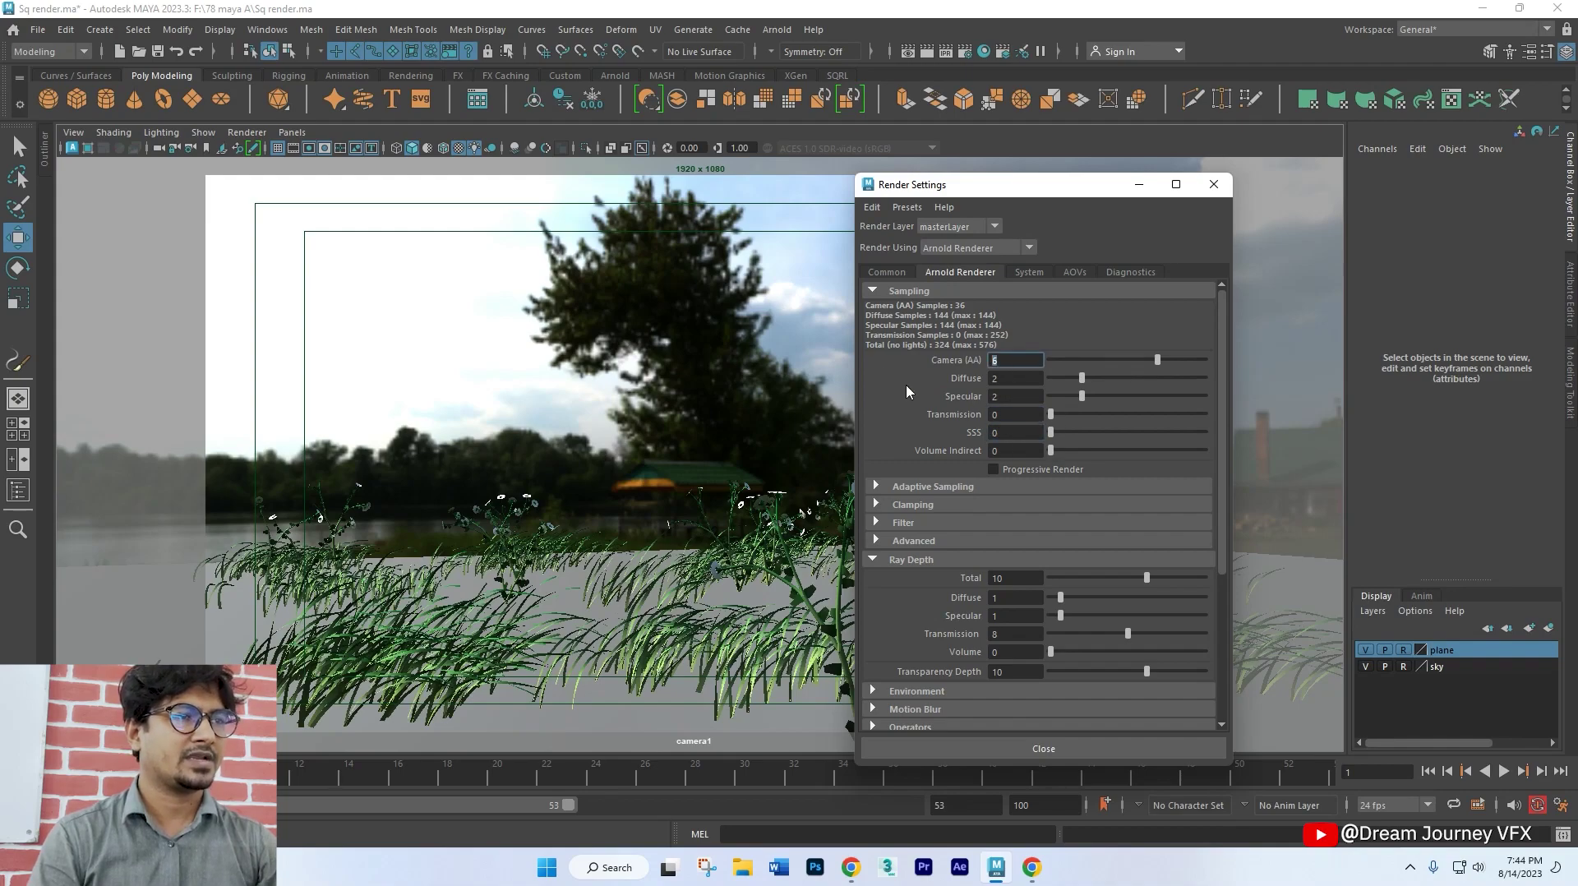
Step: Set Diffuse and Specular samples to 1 and Ray Depth Total to 7
double_click(1011, 379)
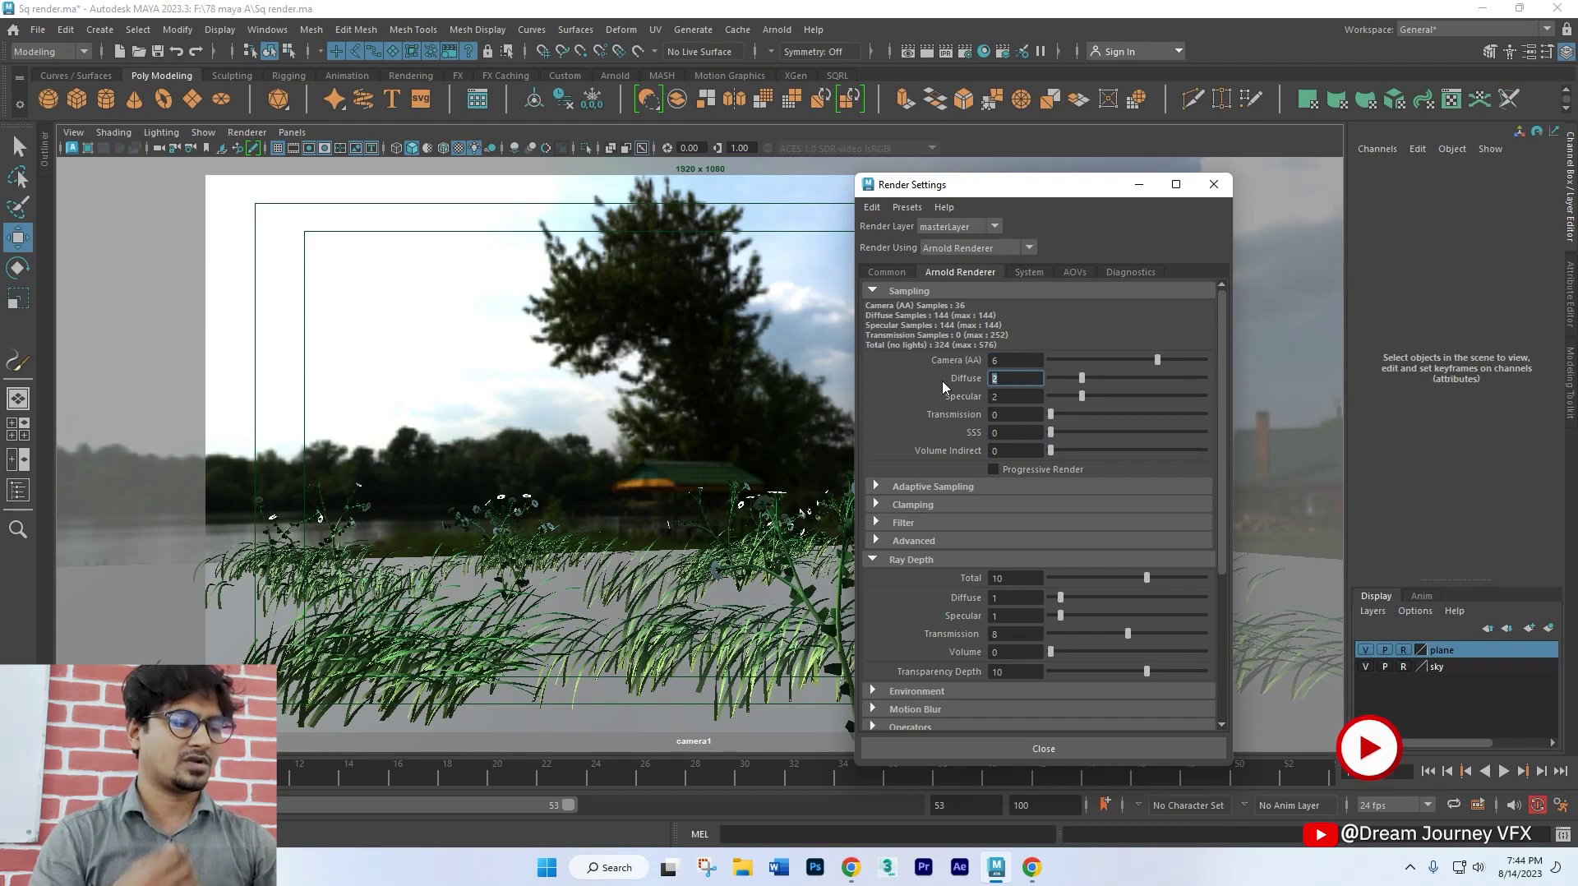
type("1")
key("Tab")
type("1")
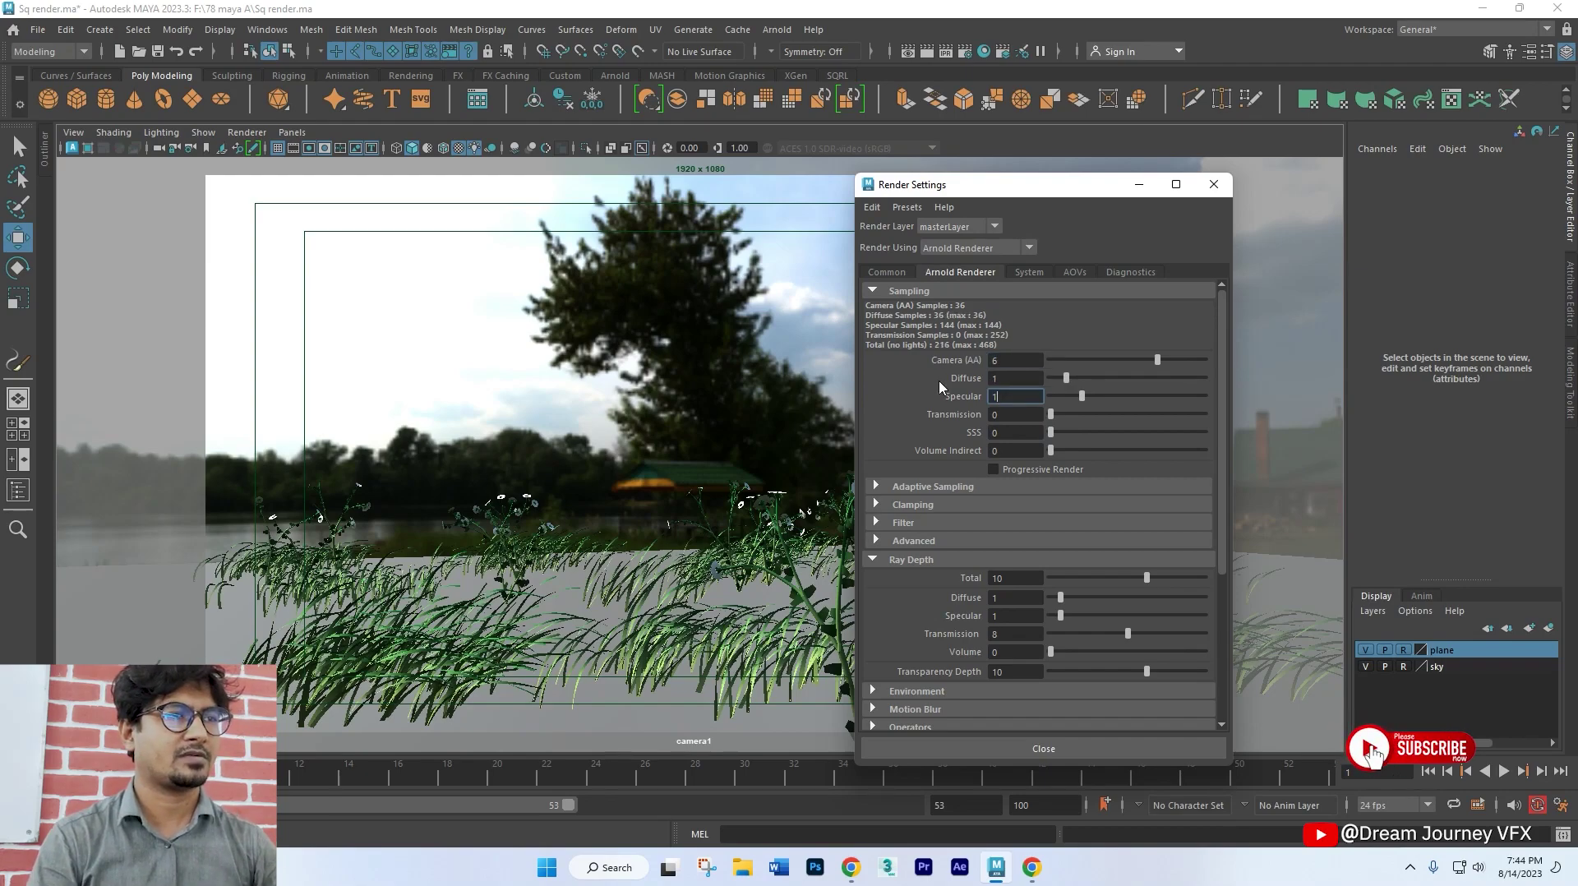
key("Return")
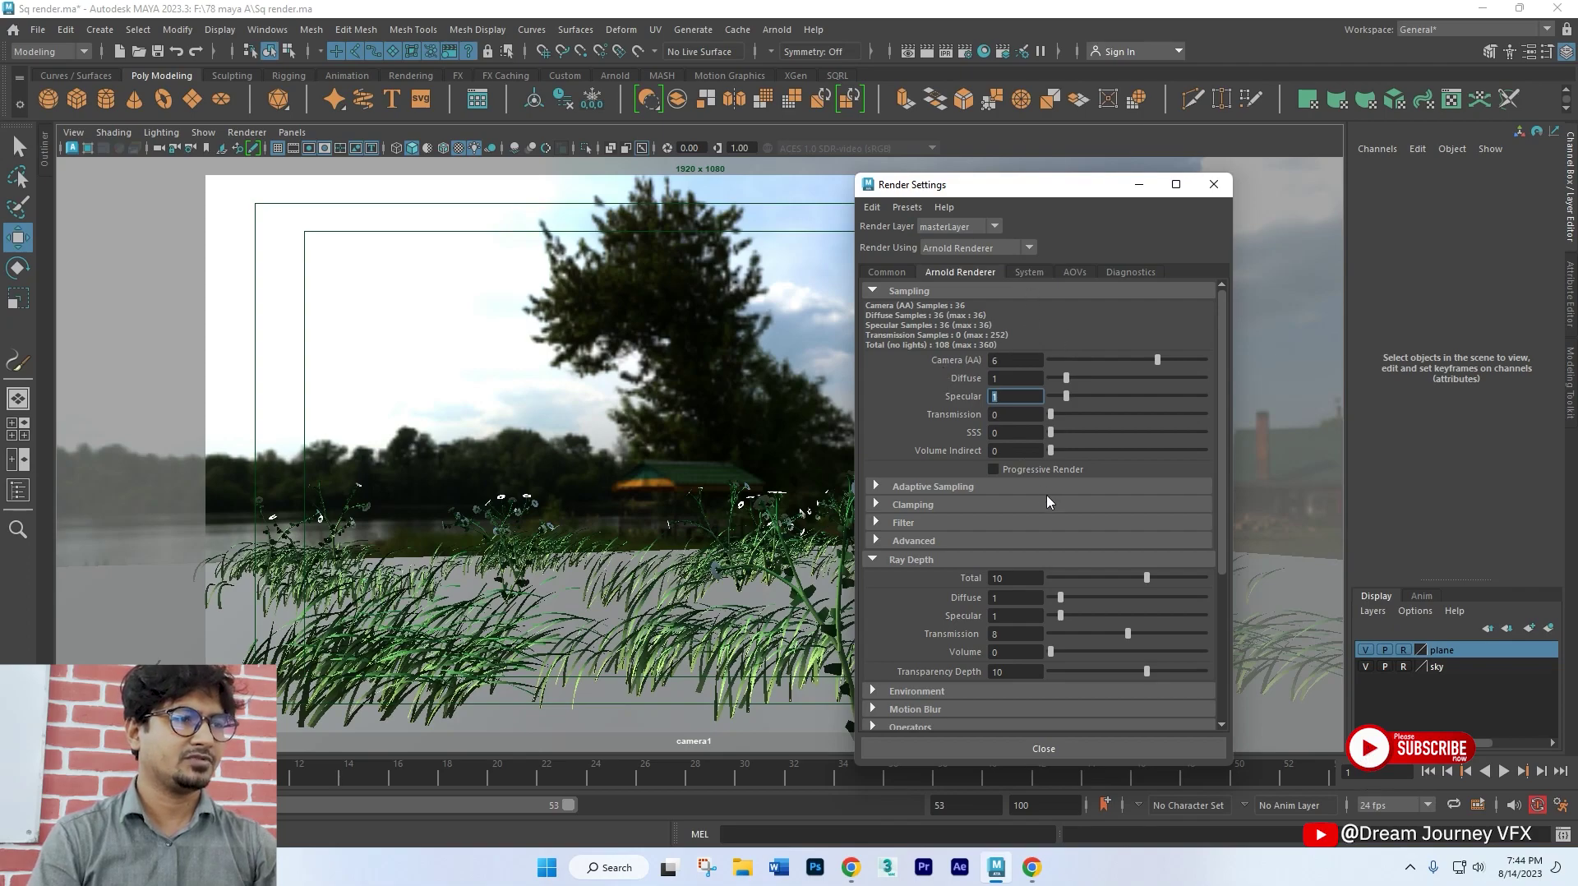
double_click(1013, 578)
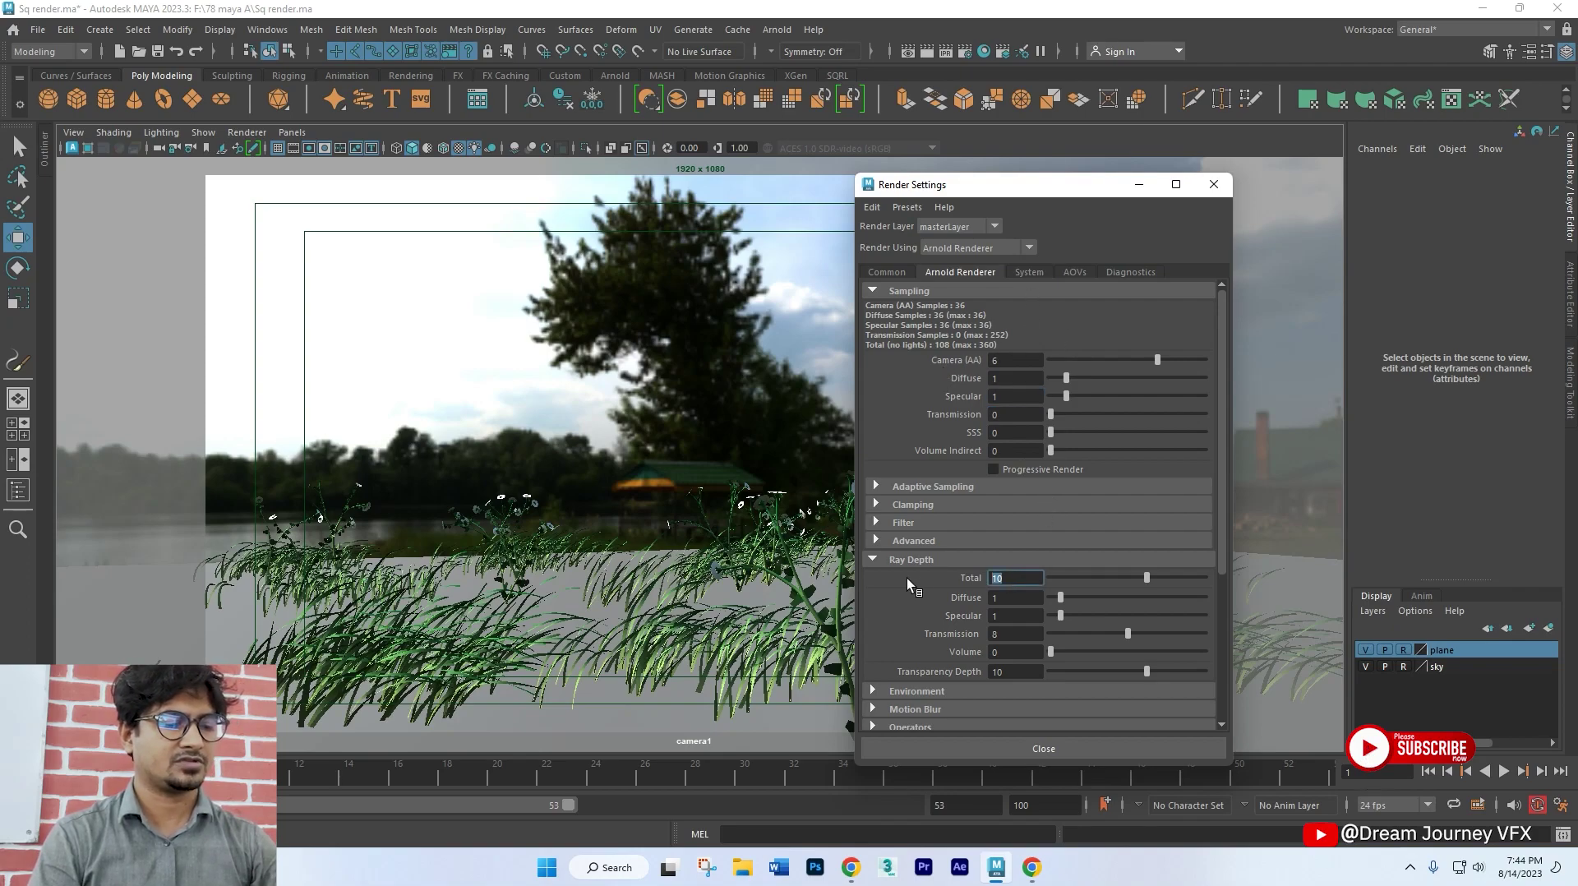
type("7")
key("Return")
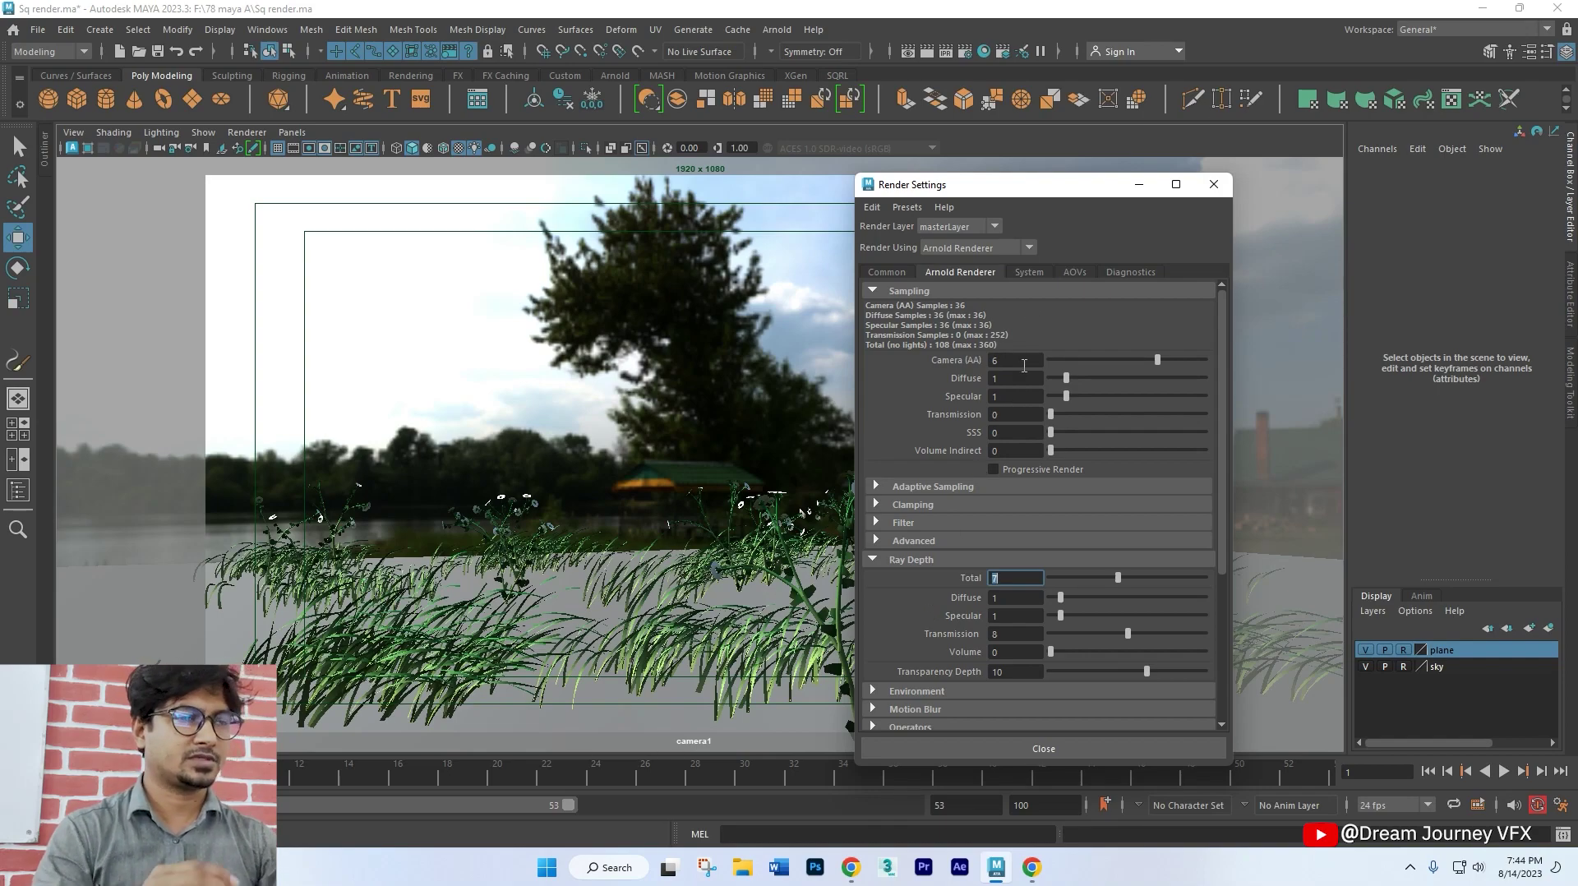
Step: Set Arnold's Render Device to GPU, Min. Memory to 2000 MB, with manual device selection on
left_click(1031, 273)
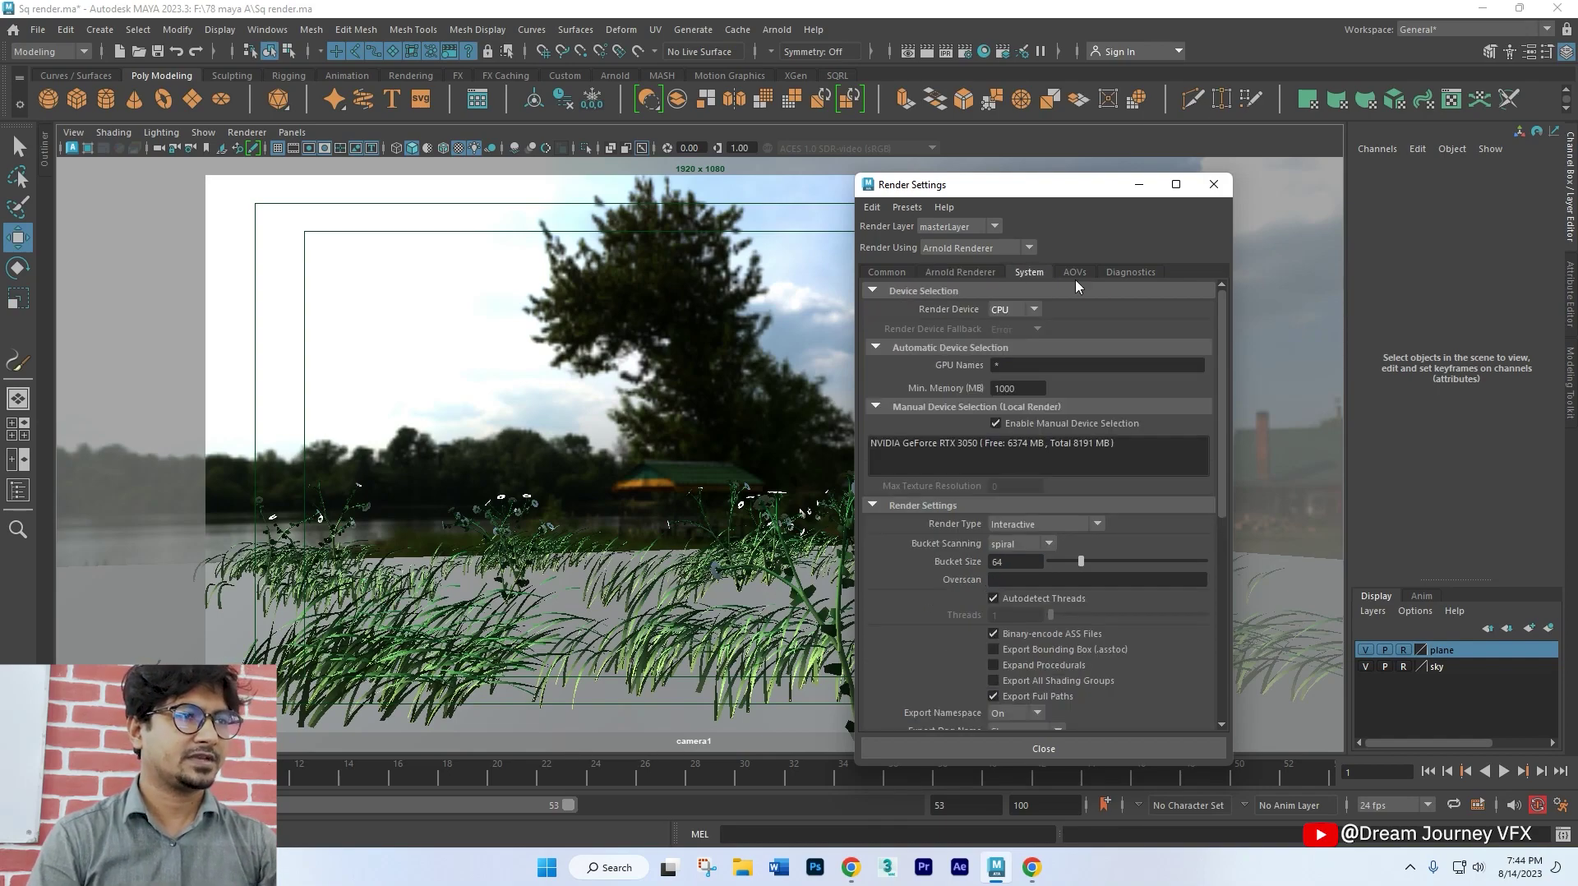
left_click(1015, 309)
left_click(1011, 329)
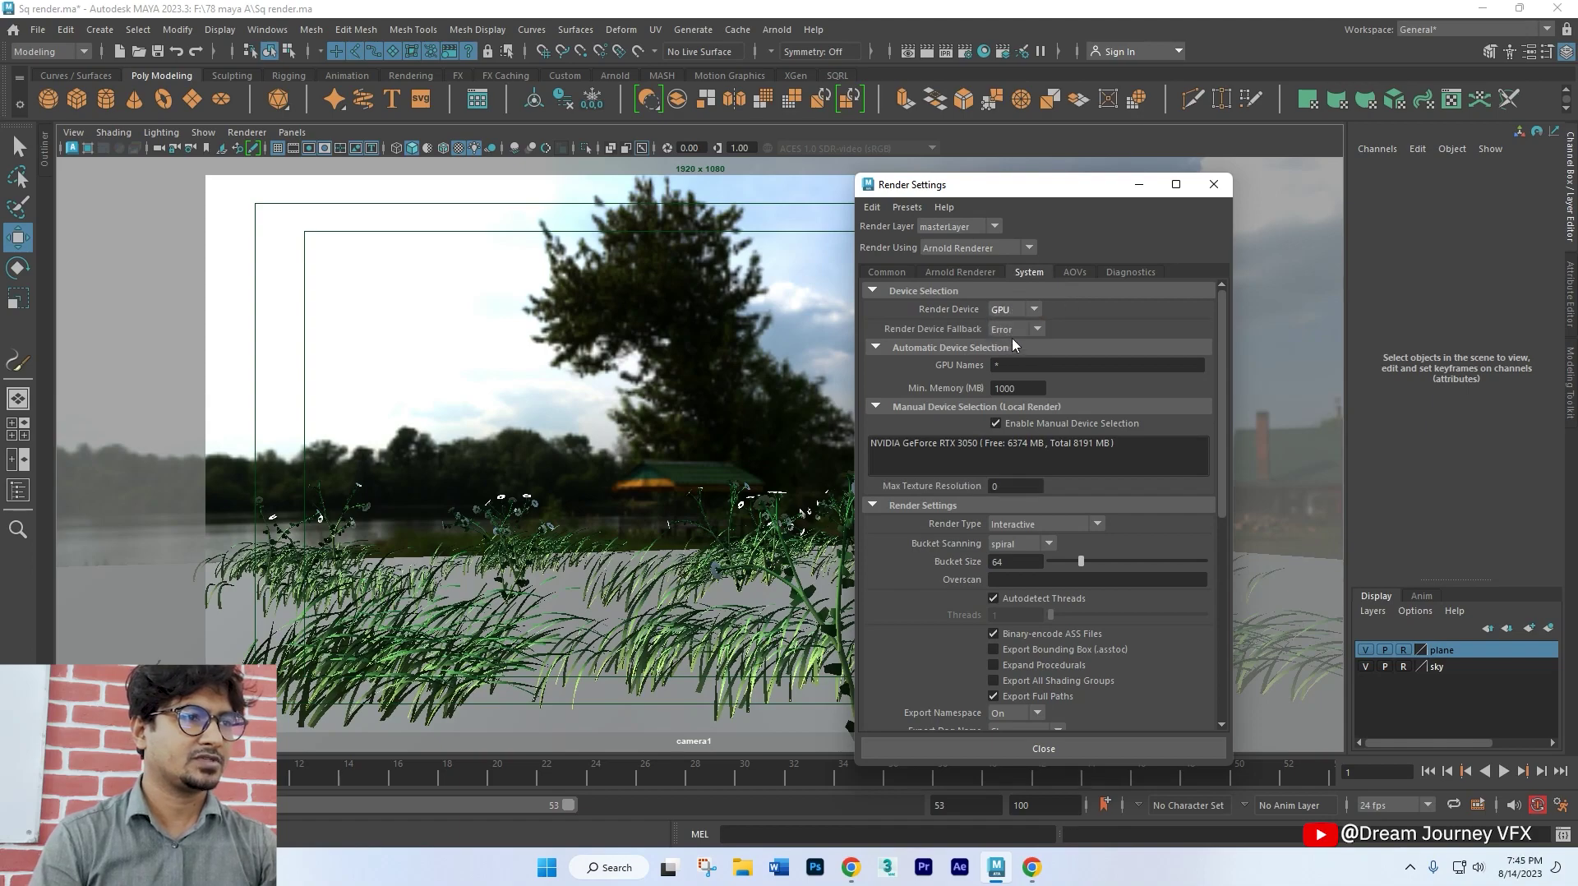
left_click_drag(1013, 386, 957, 390)
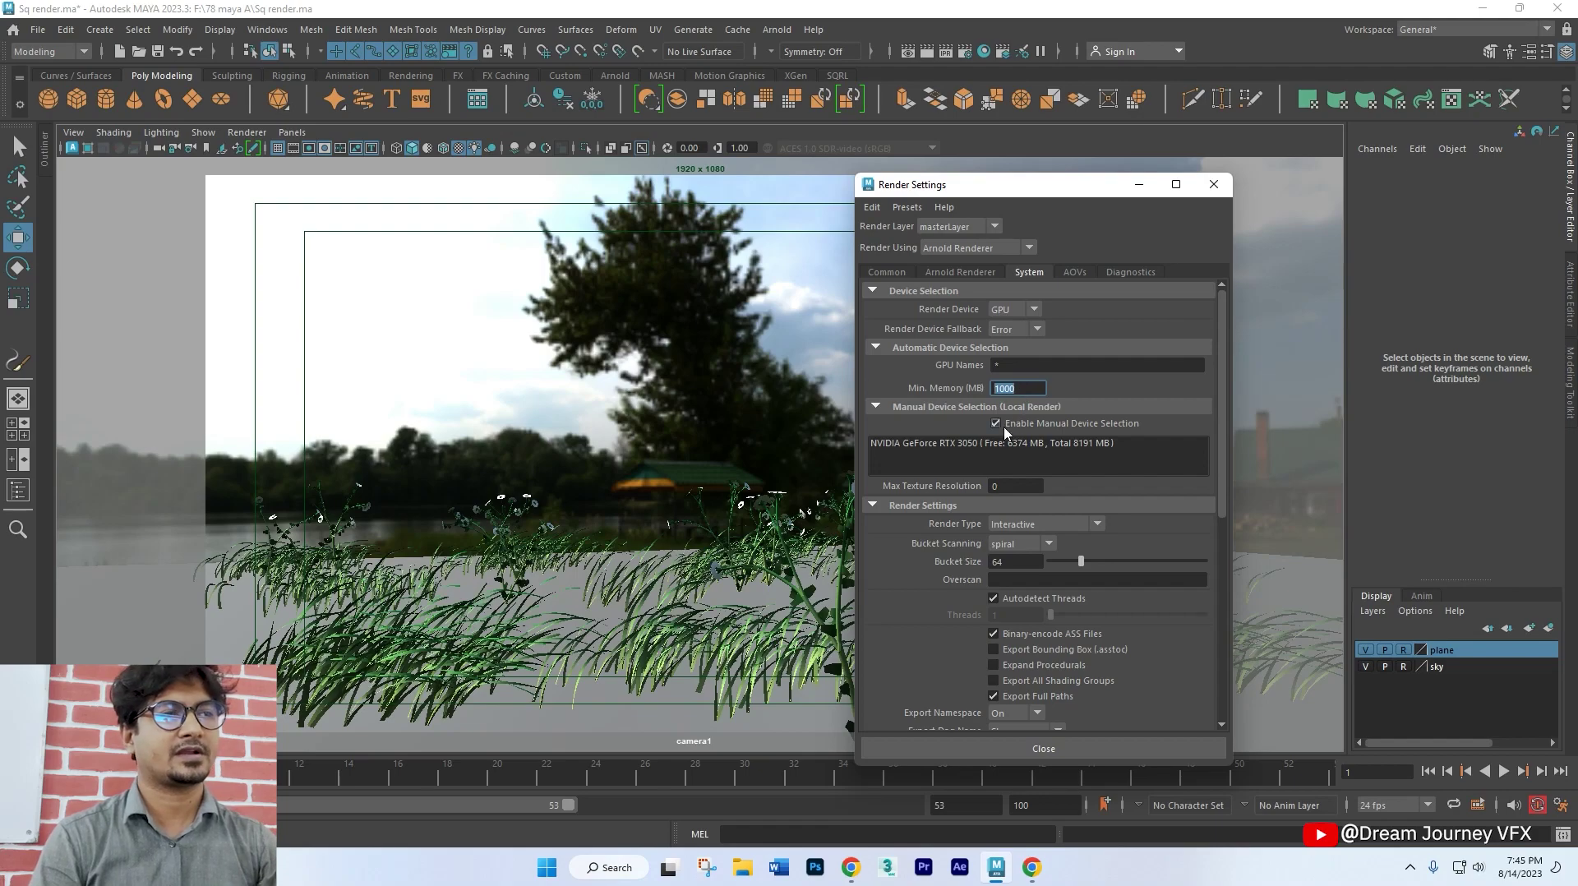
left_click(997, 424)
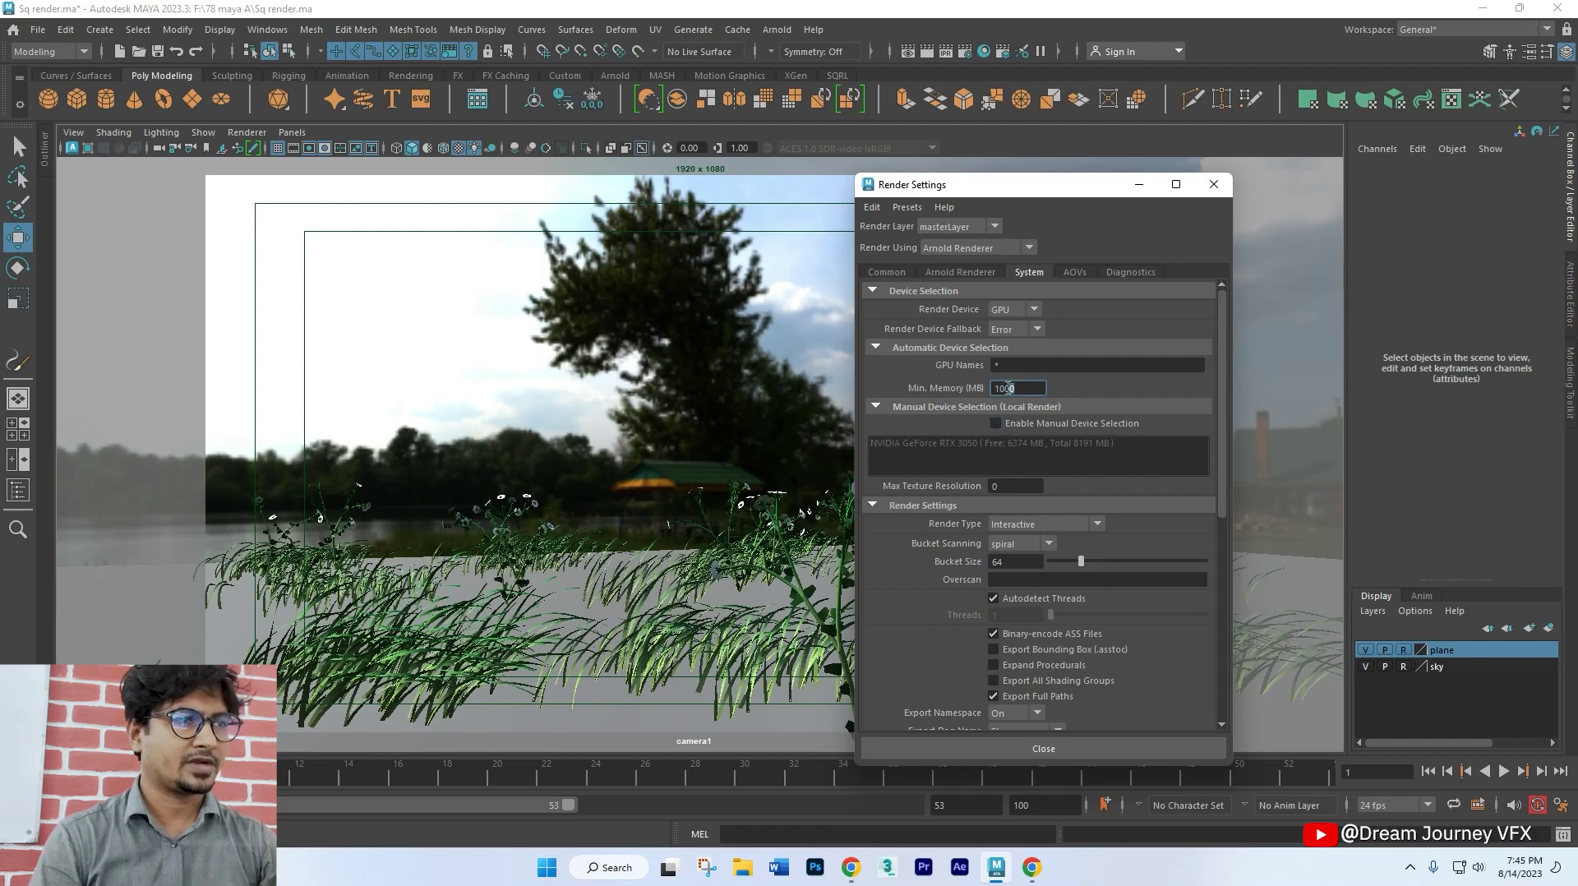
double_click(1009, 388)
type("2000")
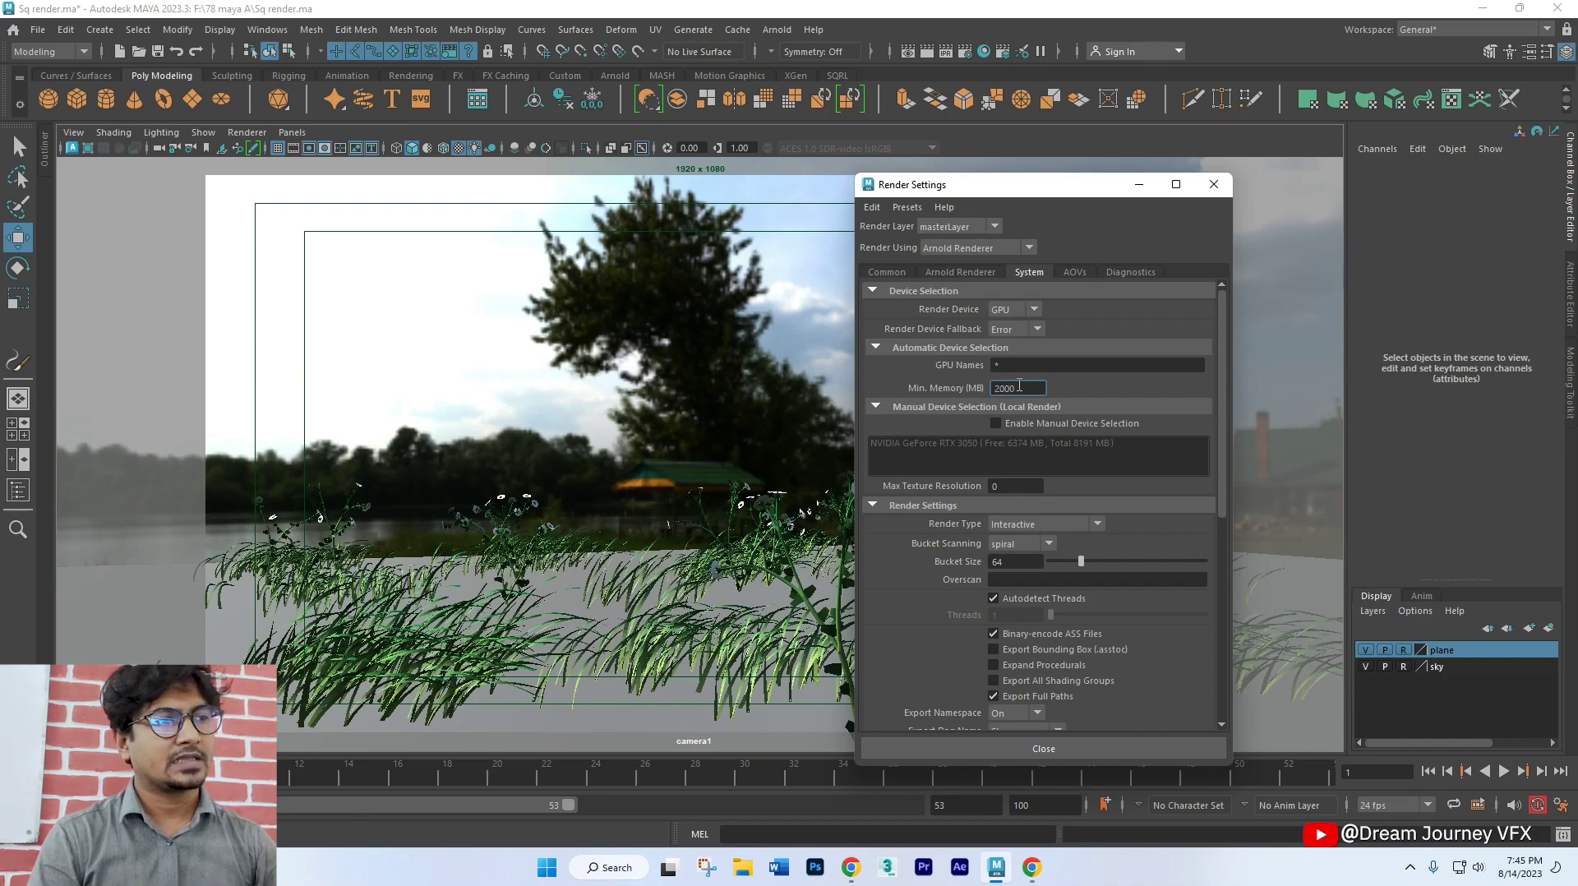
double_click(1020, 387)
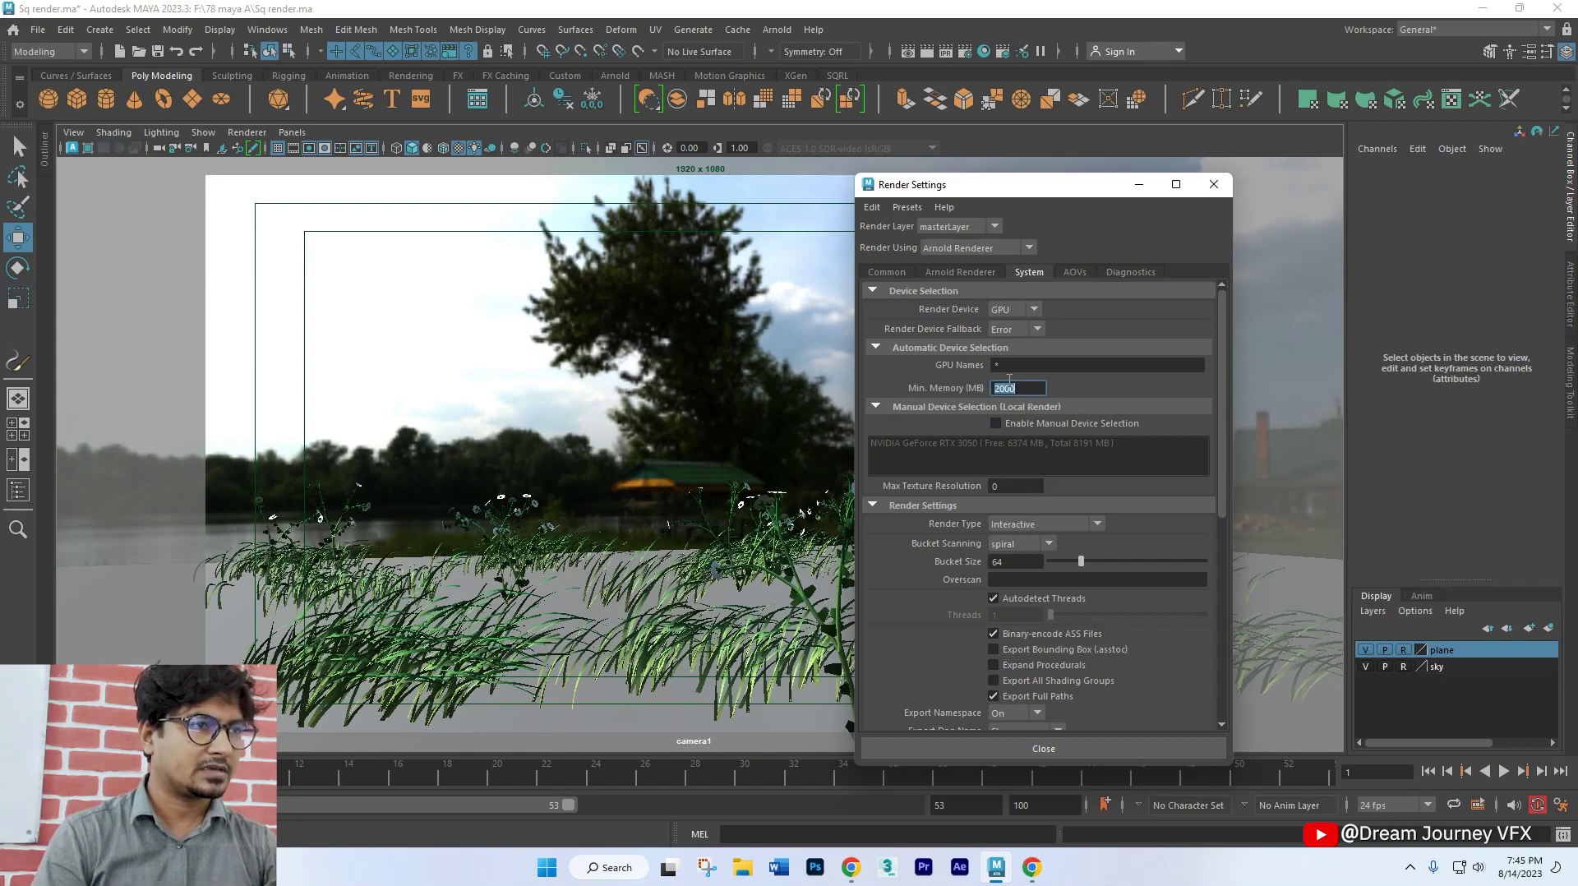
left_click(997, 424)
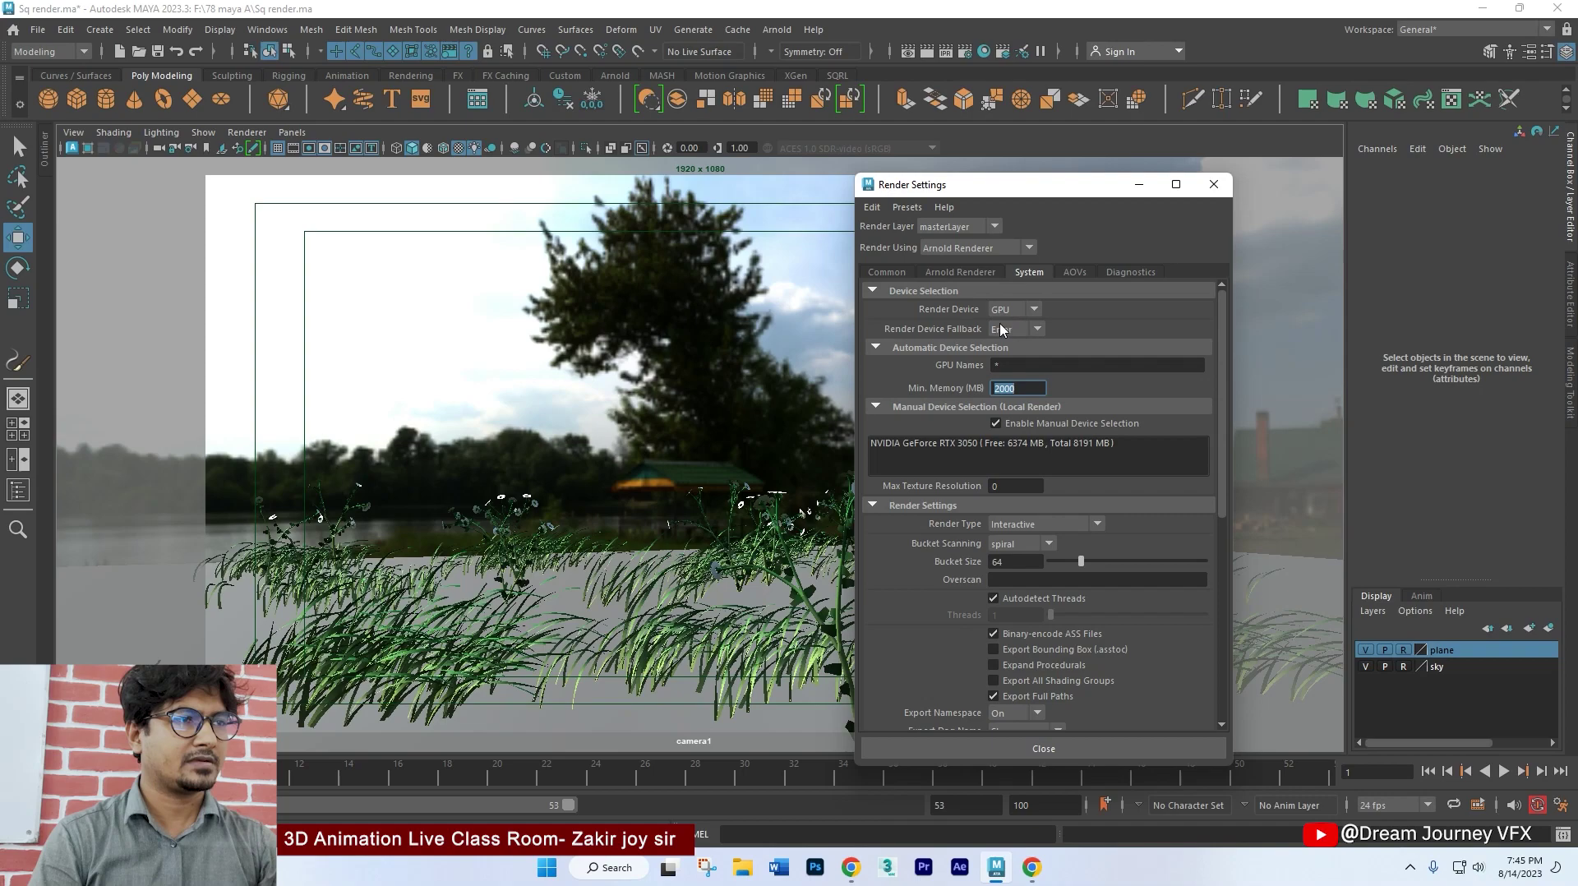
Step: Recheck the Arnold sampling and system settings, including Camera (AA) samples
left_click(959, 272)
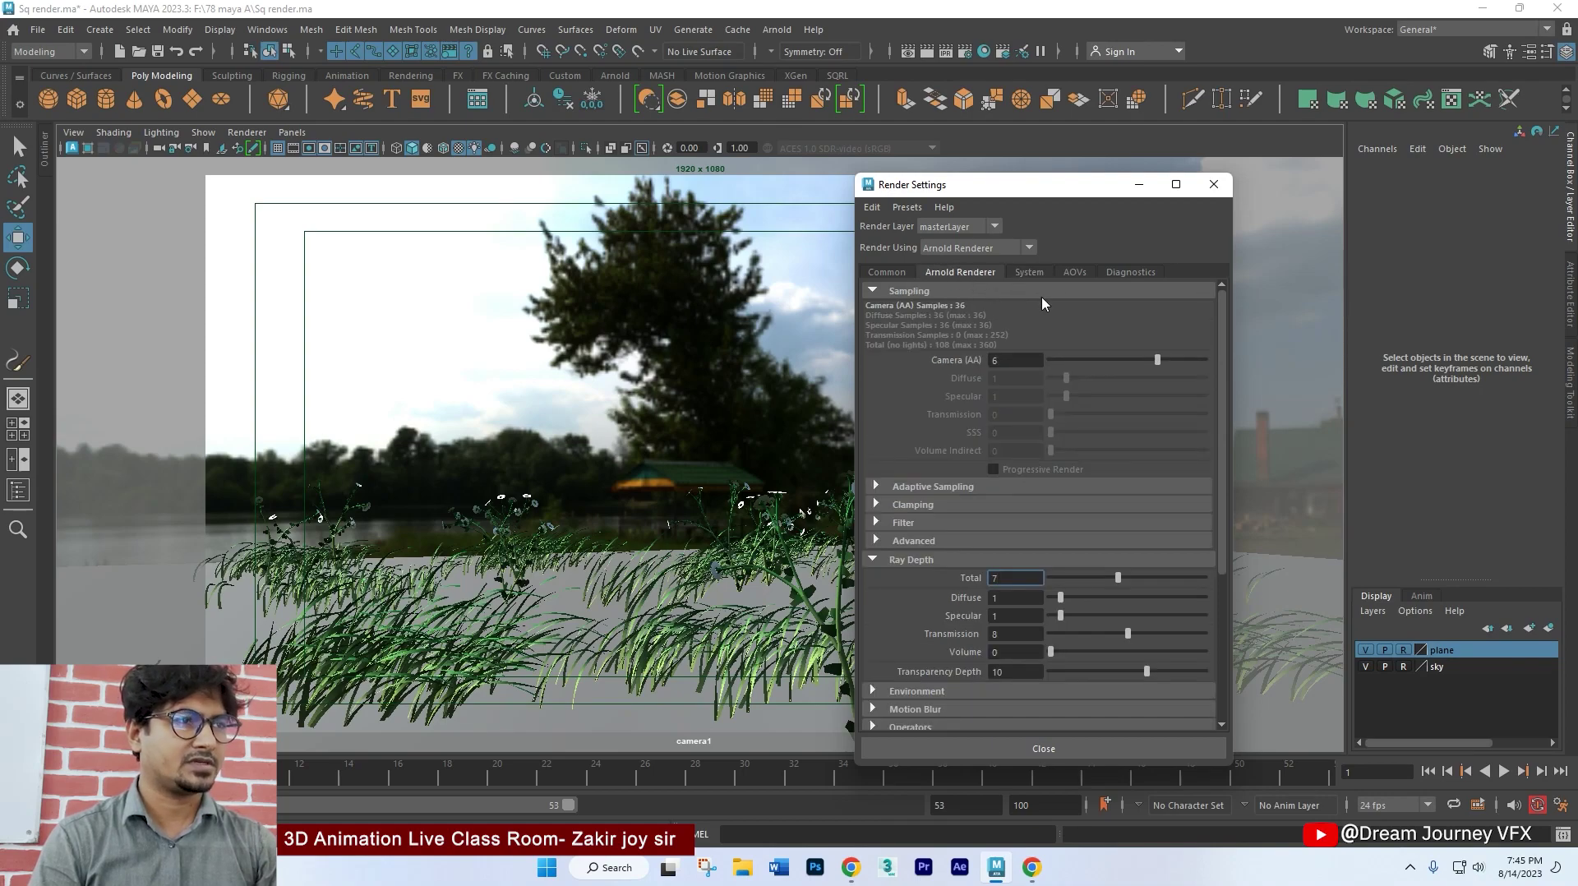
left_click(1034, 273)
left_click(979, 272)
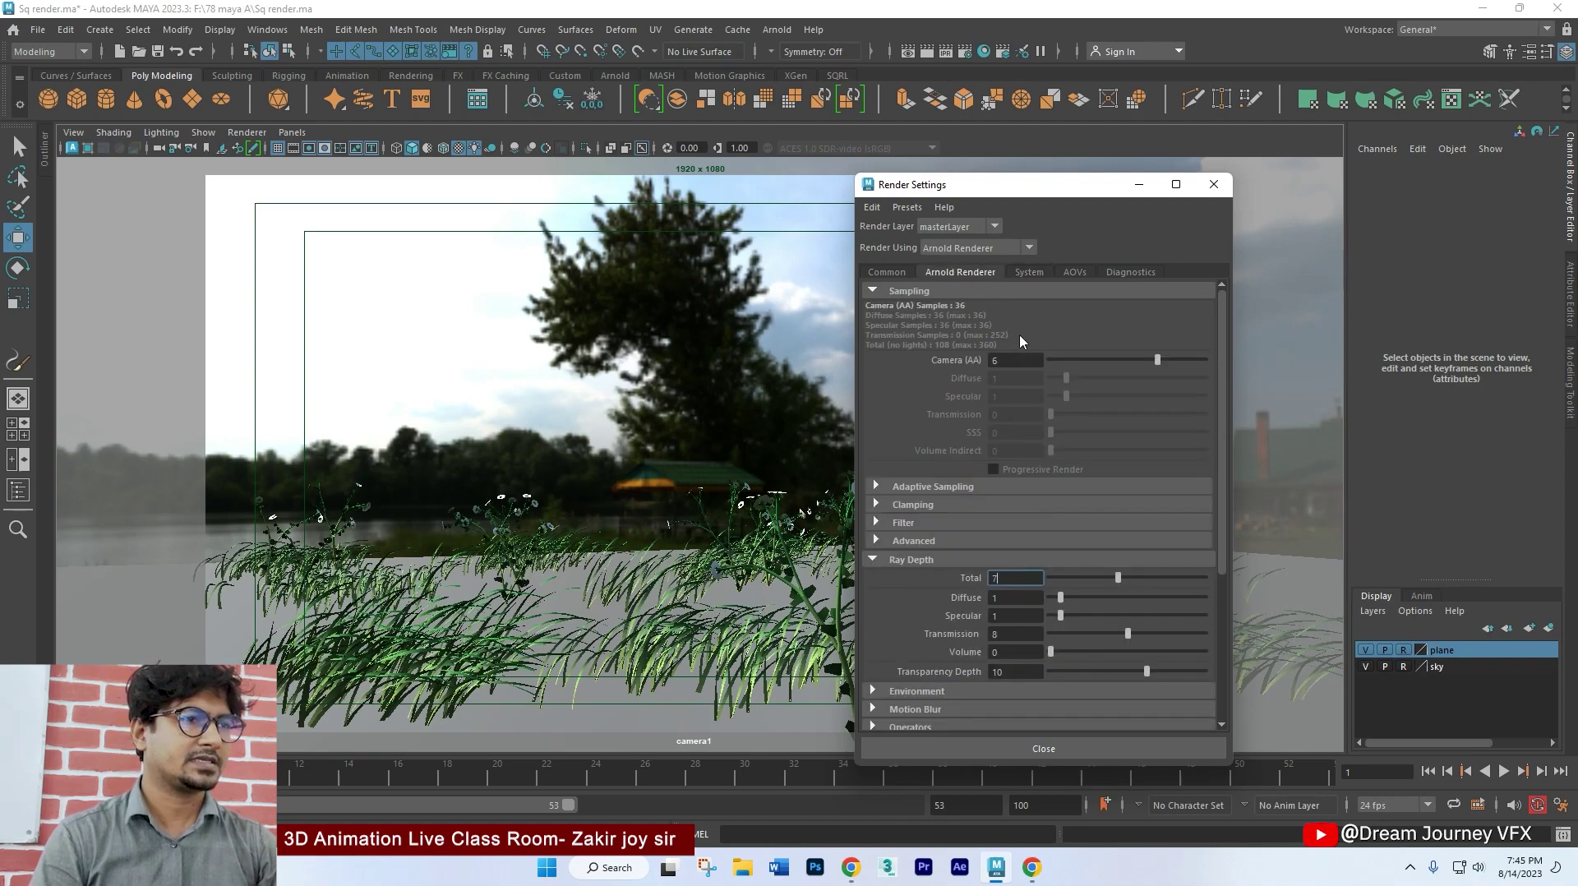
double_click(1010, 359)
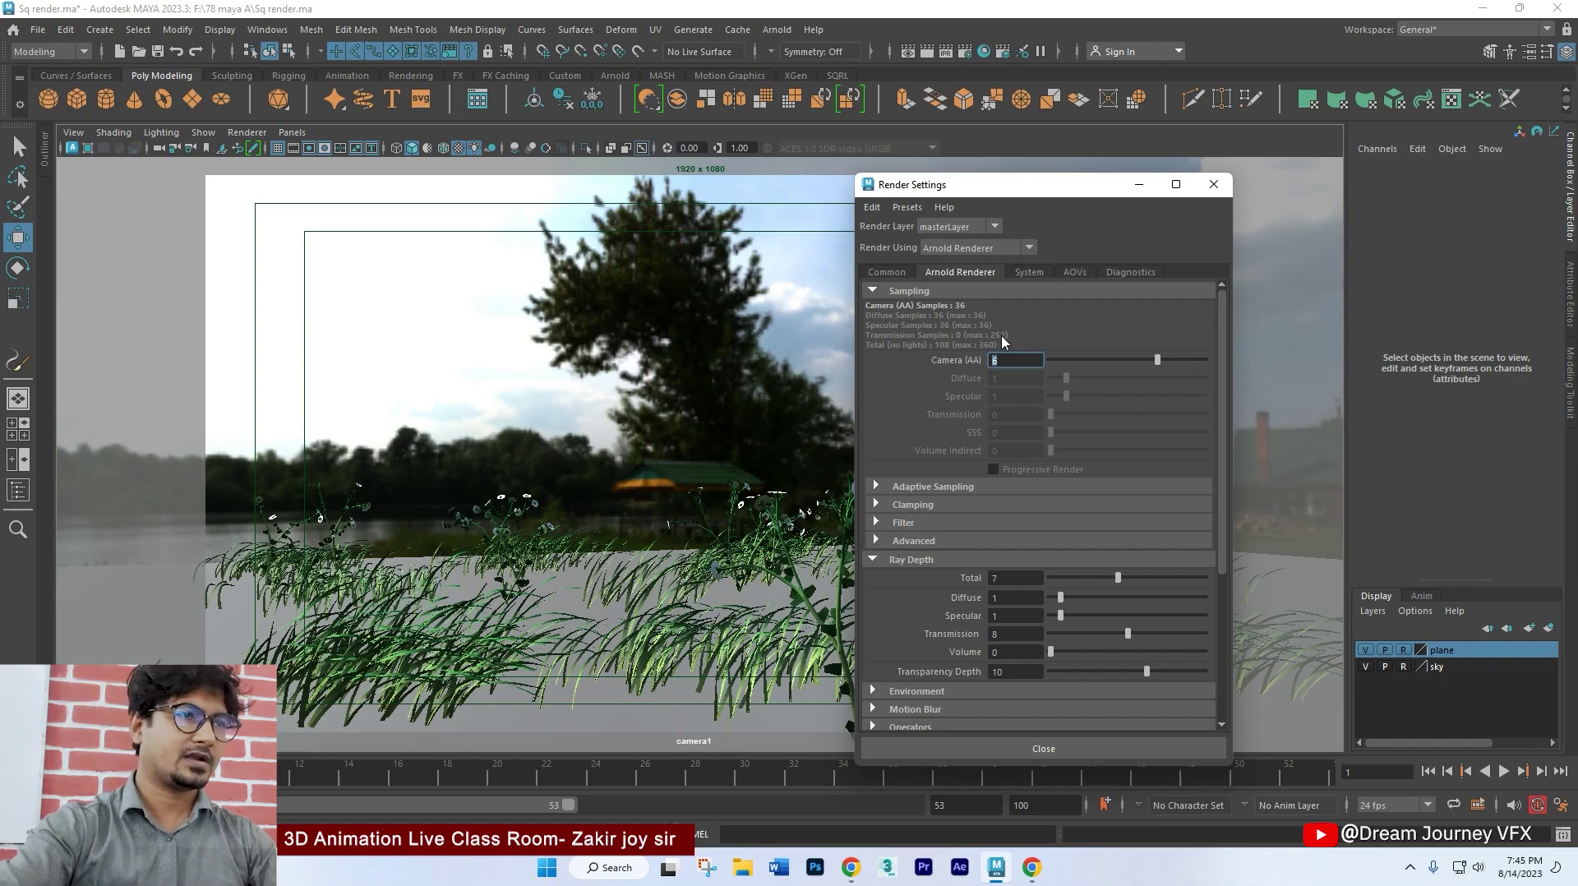
Step: Review the Common file output and frame range, then hide the Render Settings window
left_click_drag(1012, 187, 1127, 159)
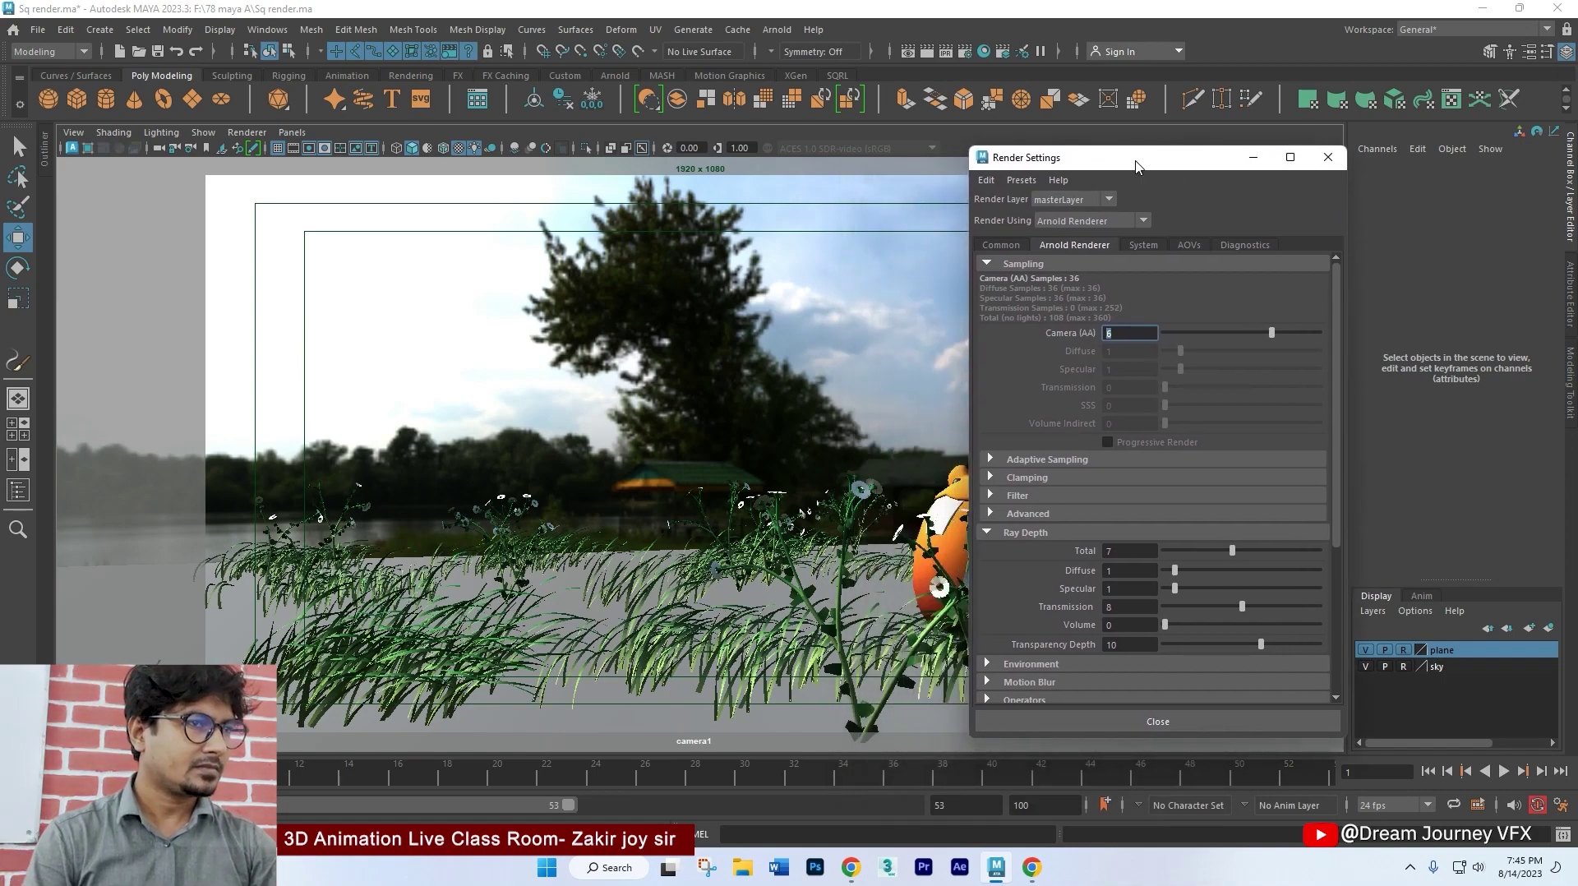
left_click(989, 245)
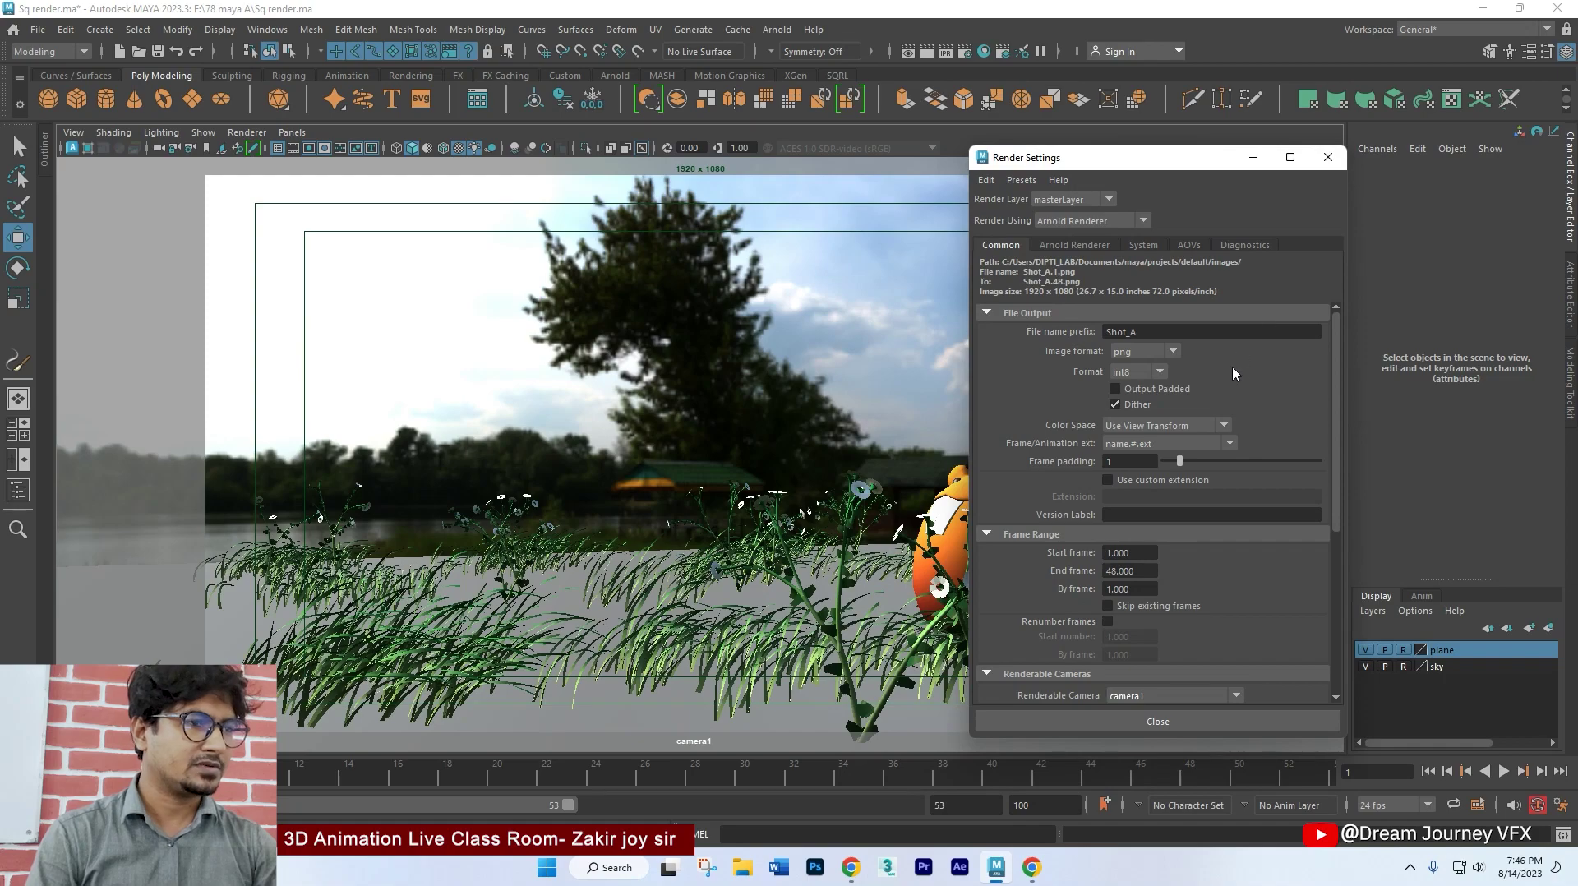
mouse_move(1336, 462)
left_mouse_down()
mouse_move(1346, 620)
mouse_move(1326, 400)
left_mouse_up()
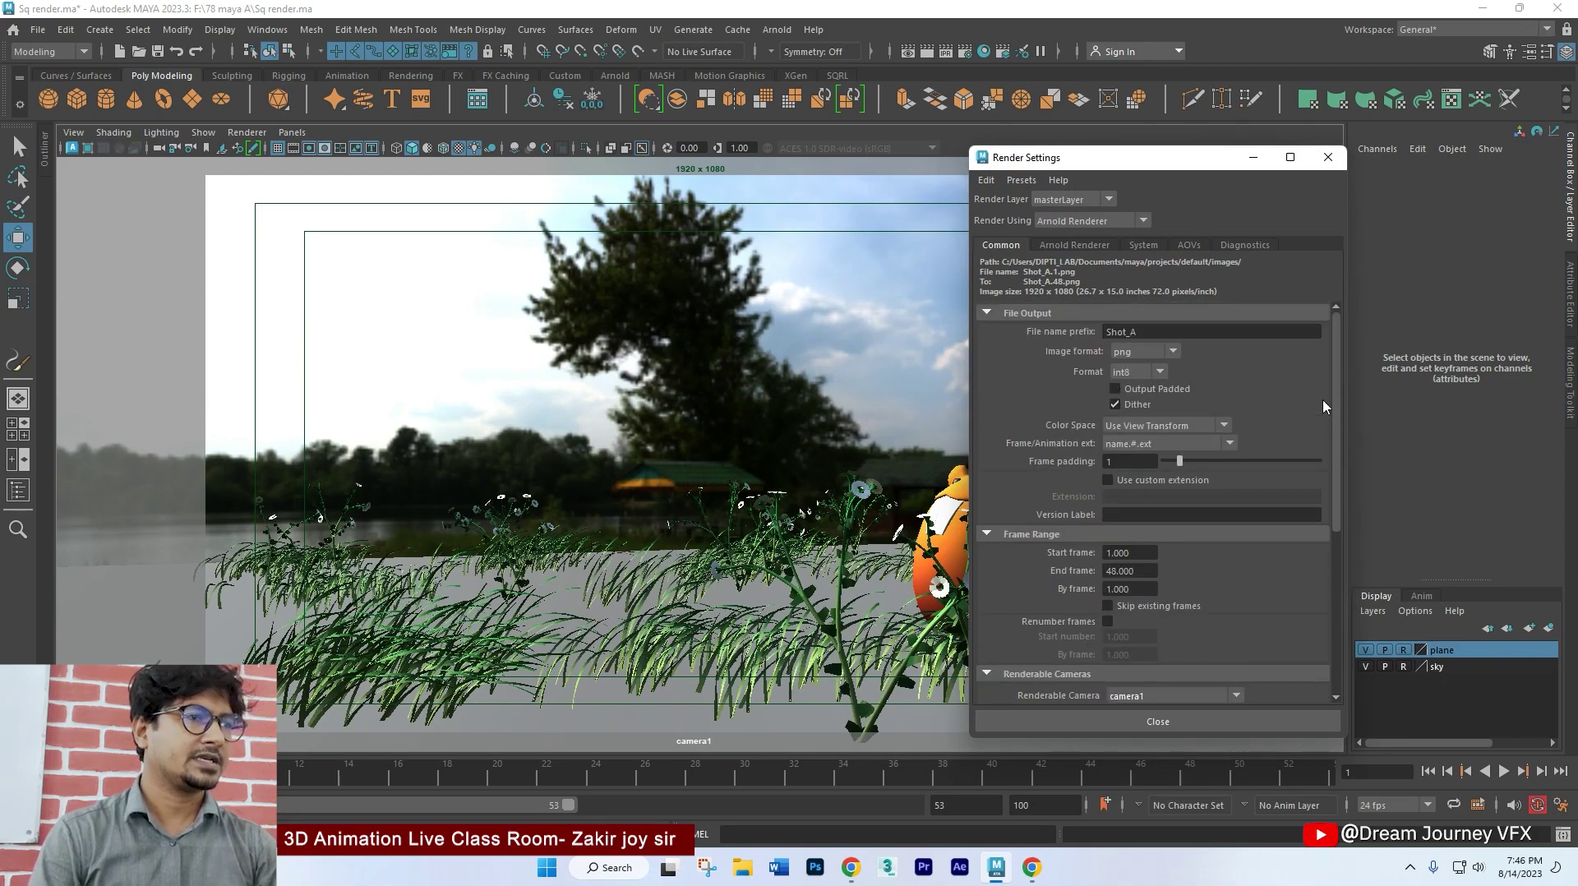
left_click(1250, 158)
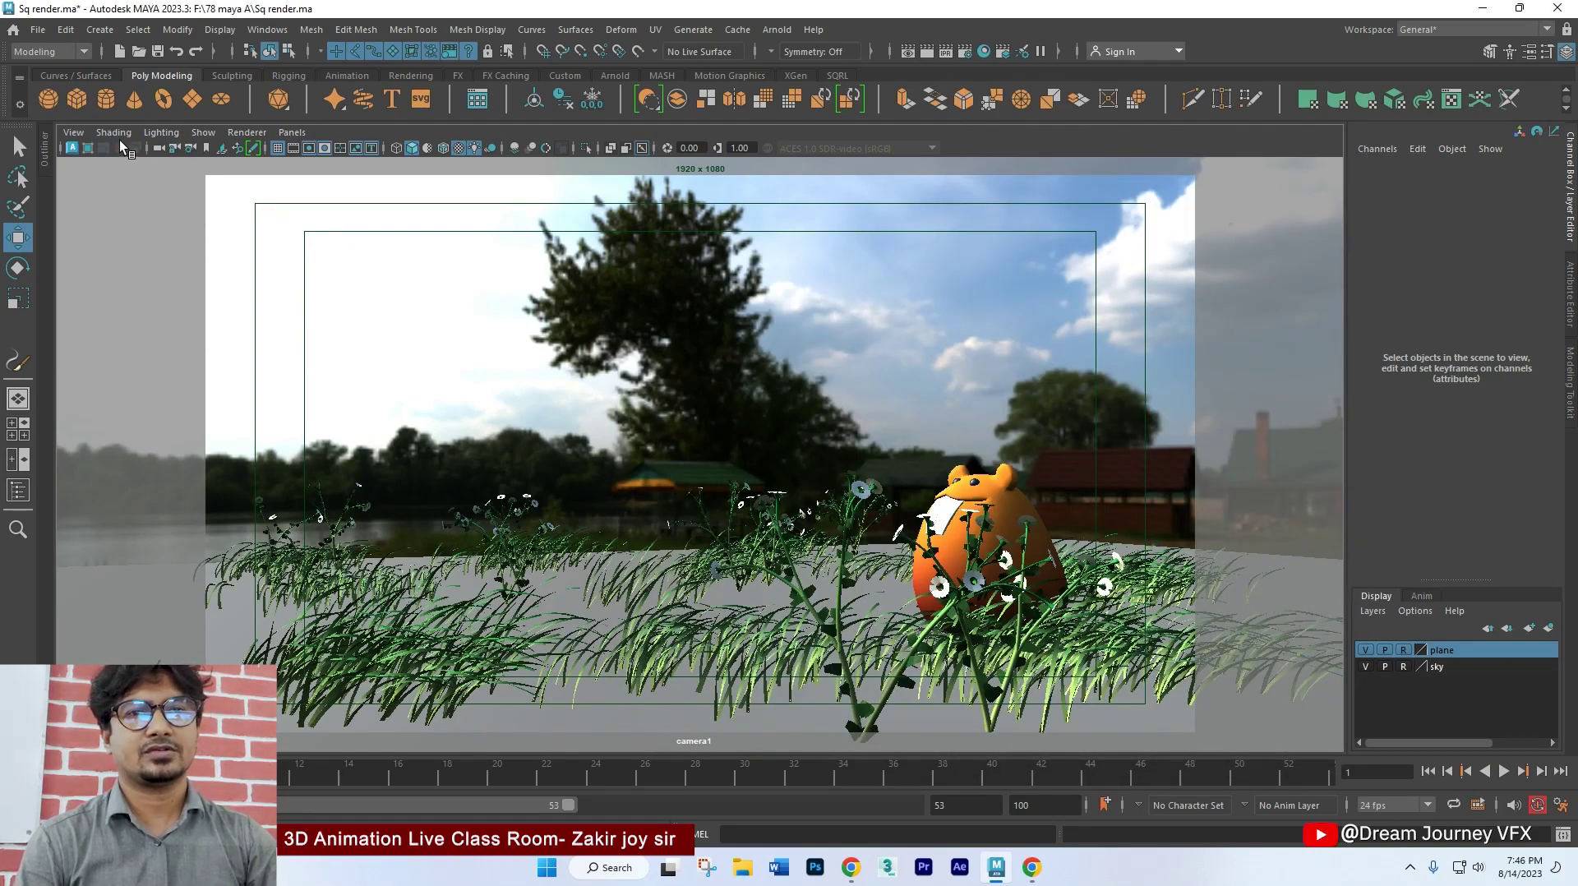
left_click(74, 133)
mouse_move(113, 446)
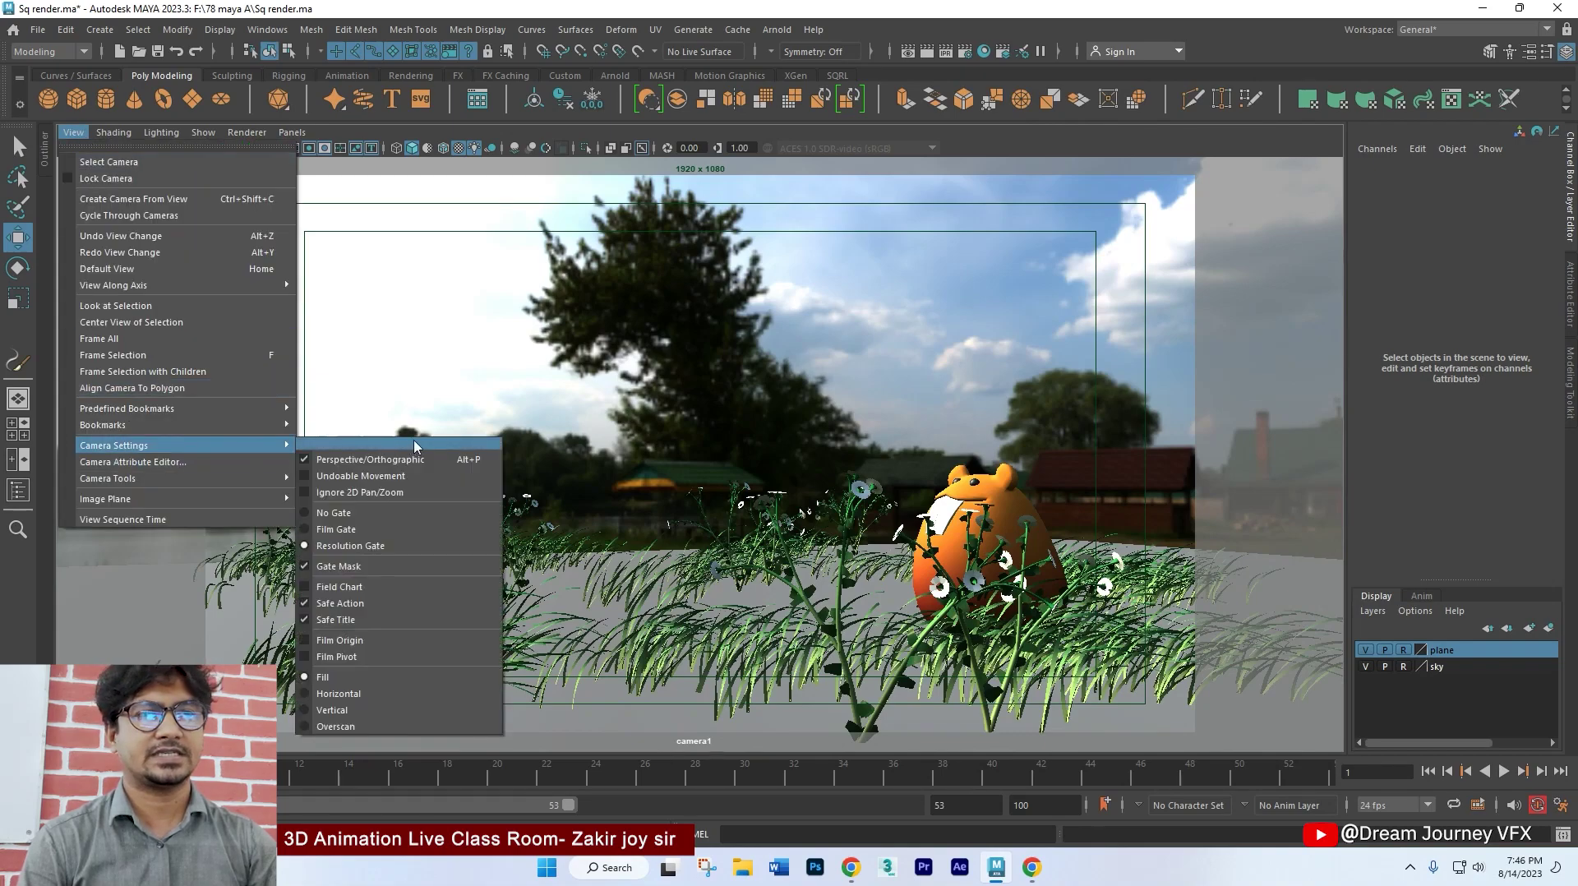
left_click(403, 442)
left_click_drag(370, 403, 255, 362)
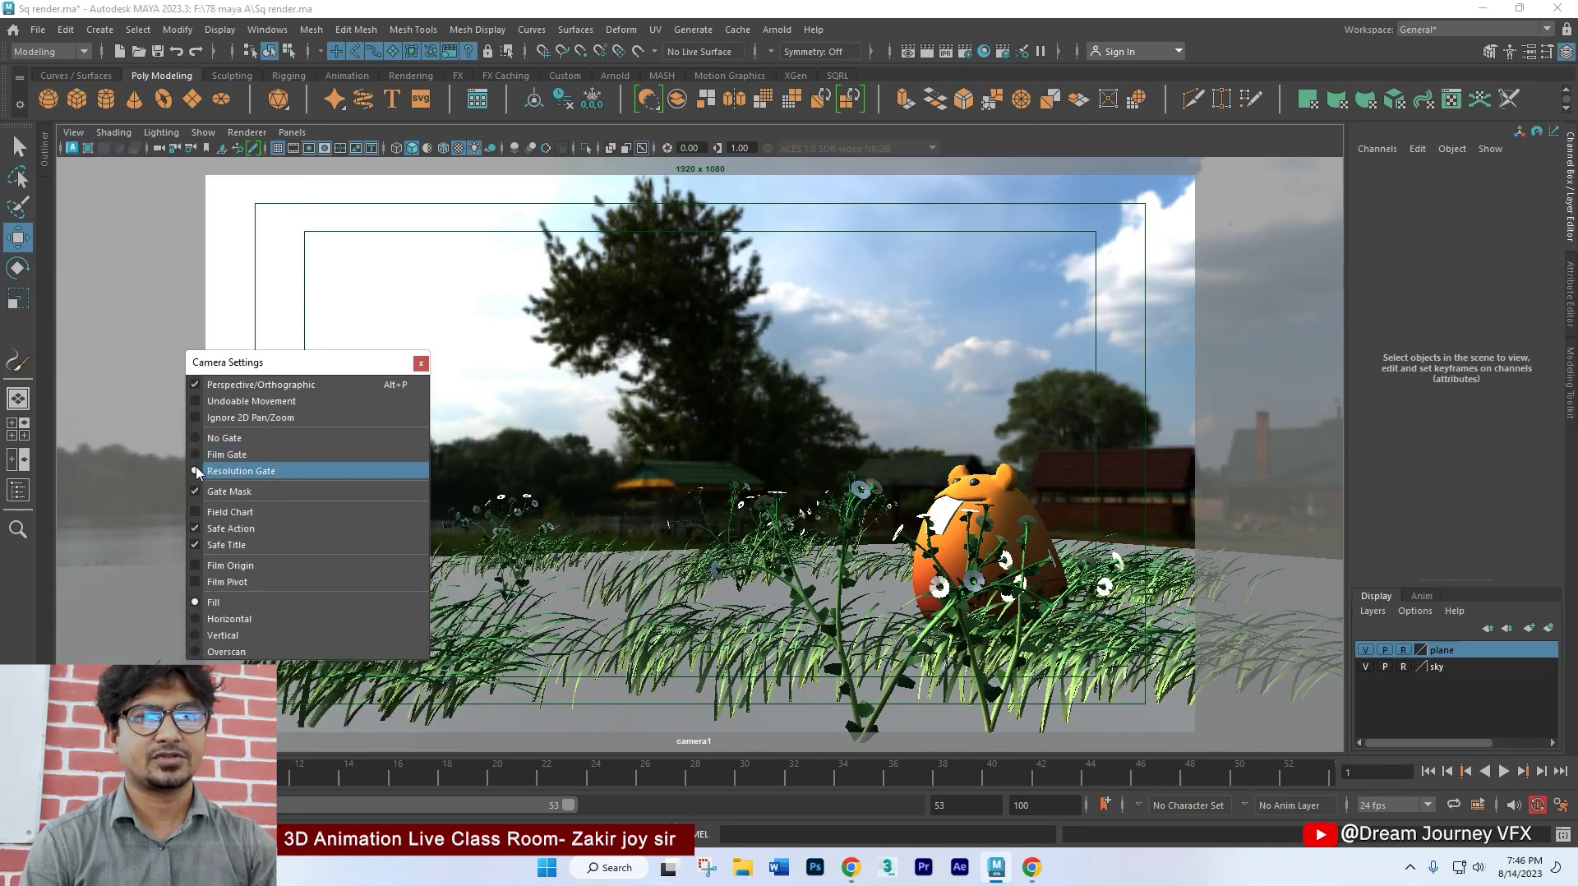
left_click(215, 438)
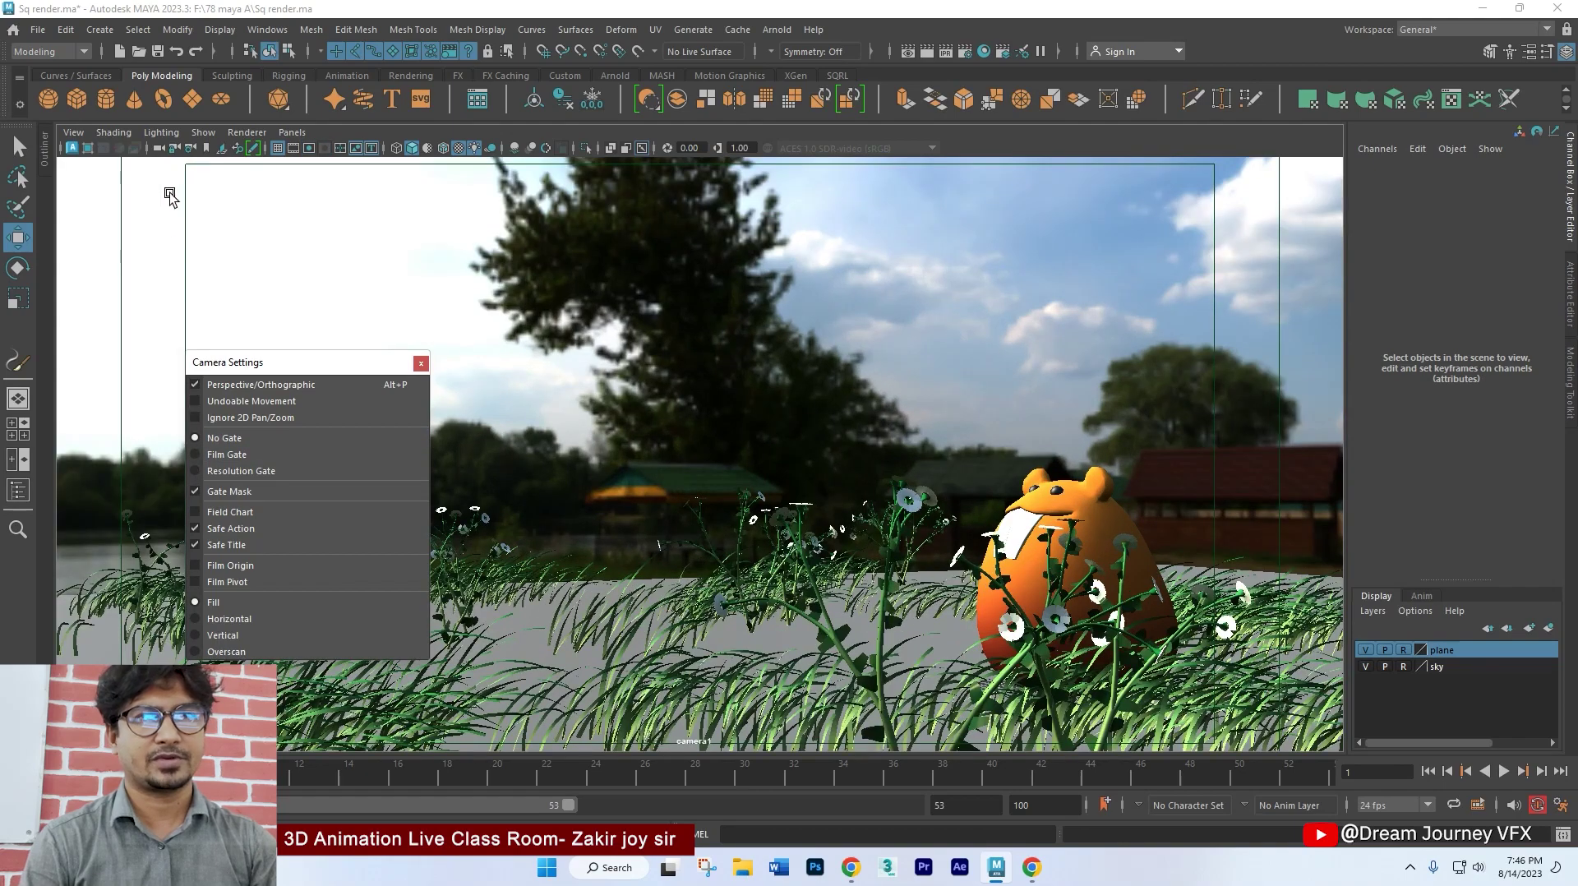
left_click(222, 528)
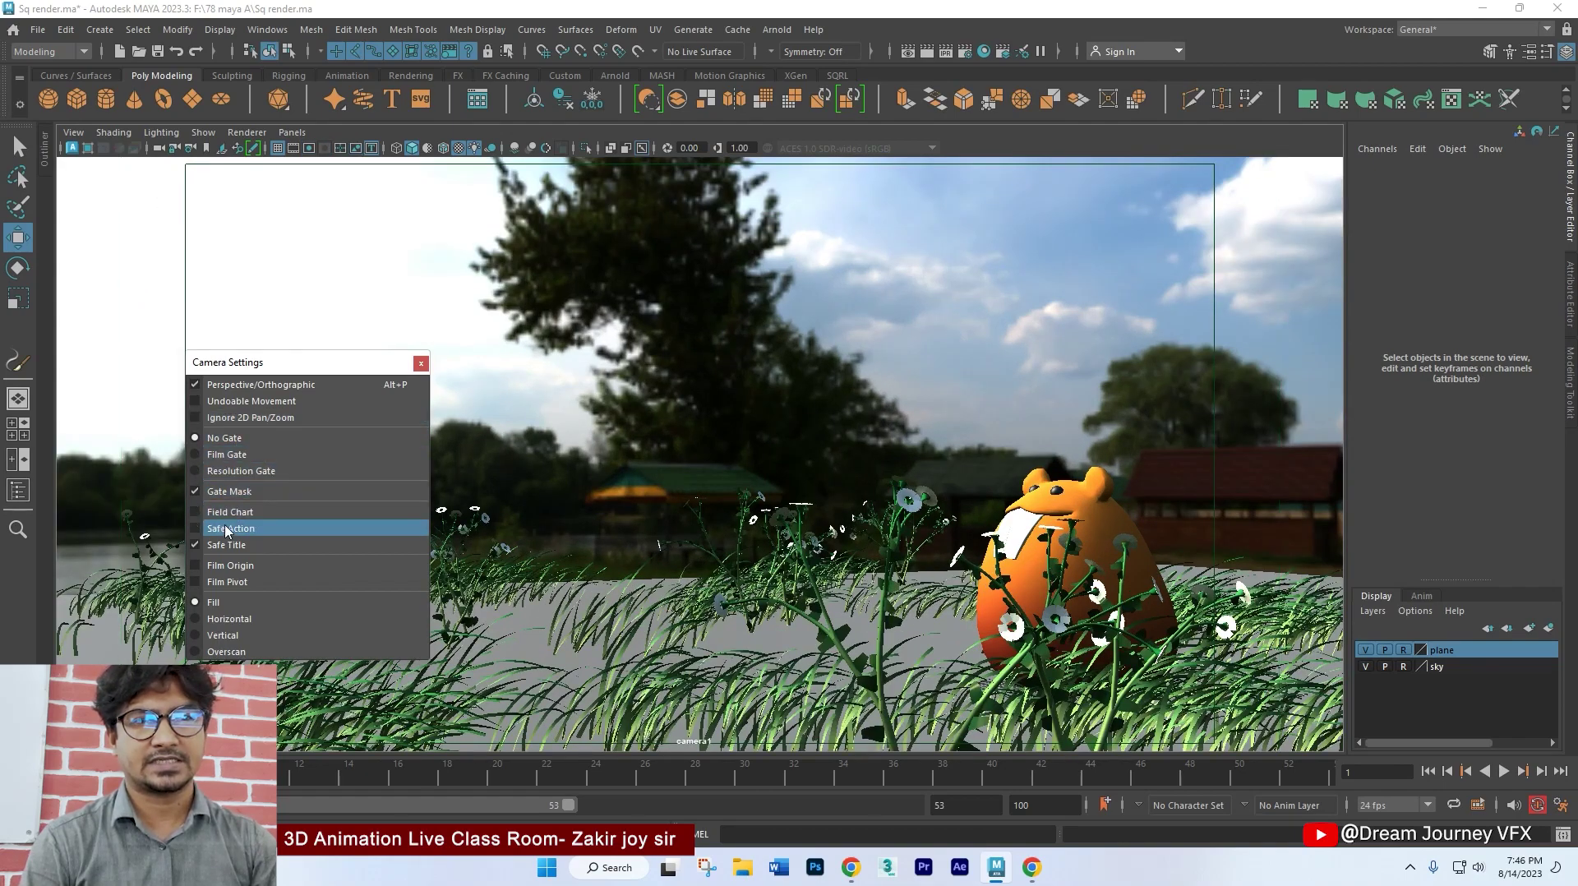
left_click(227, 545)
left_click_drag(356, 365, 1078, 398)
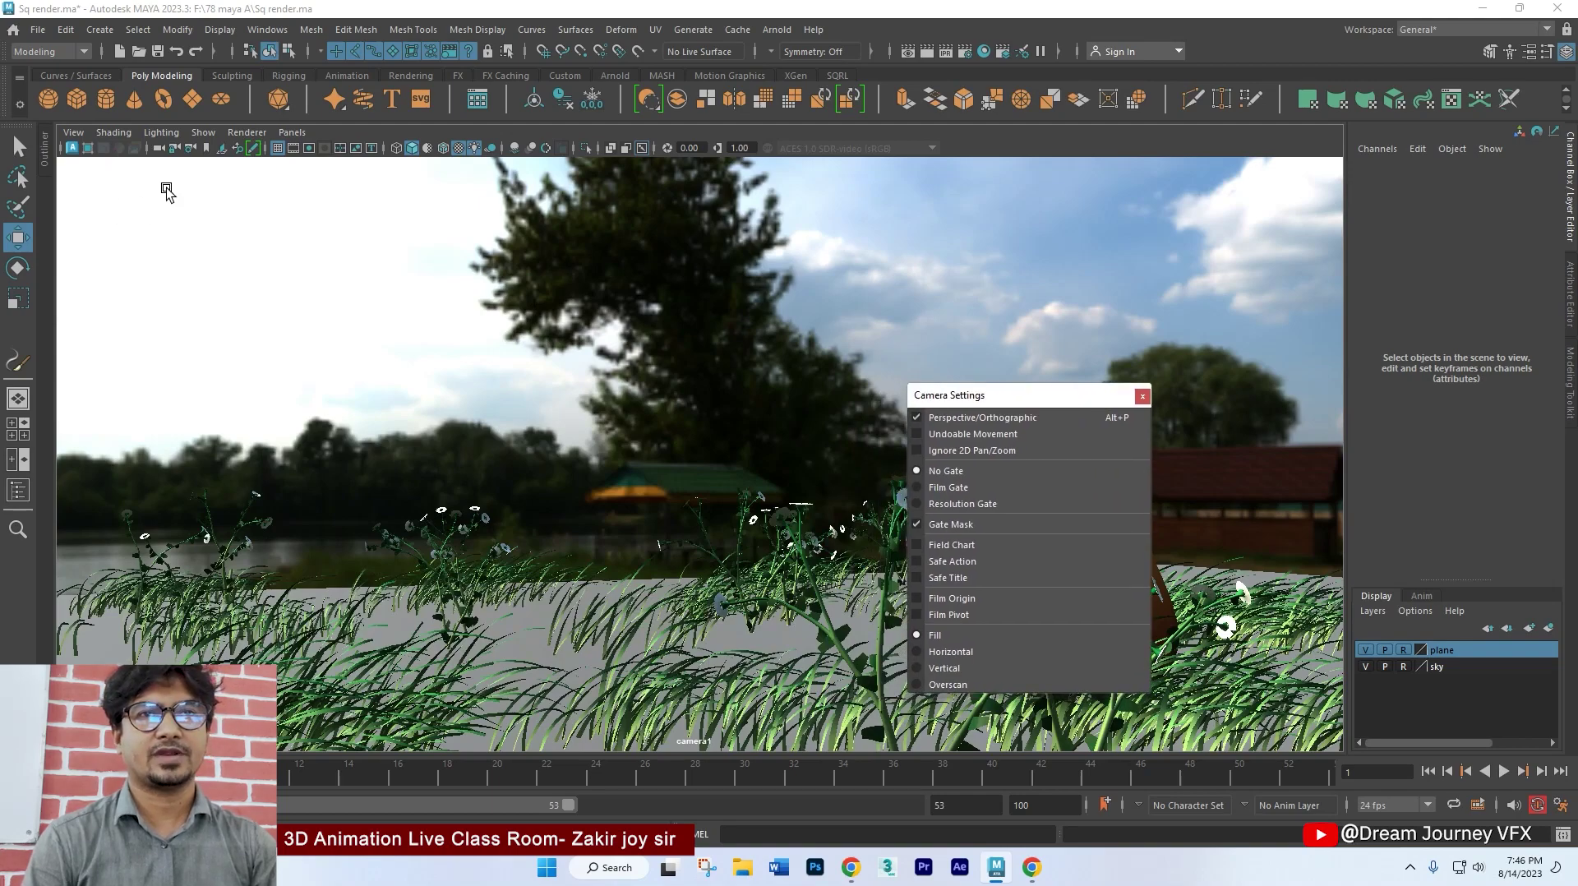
left_click(160, 150)
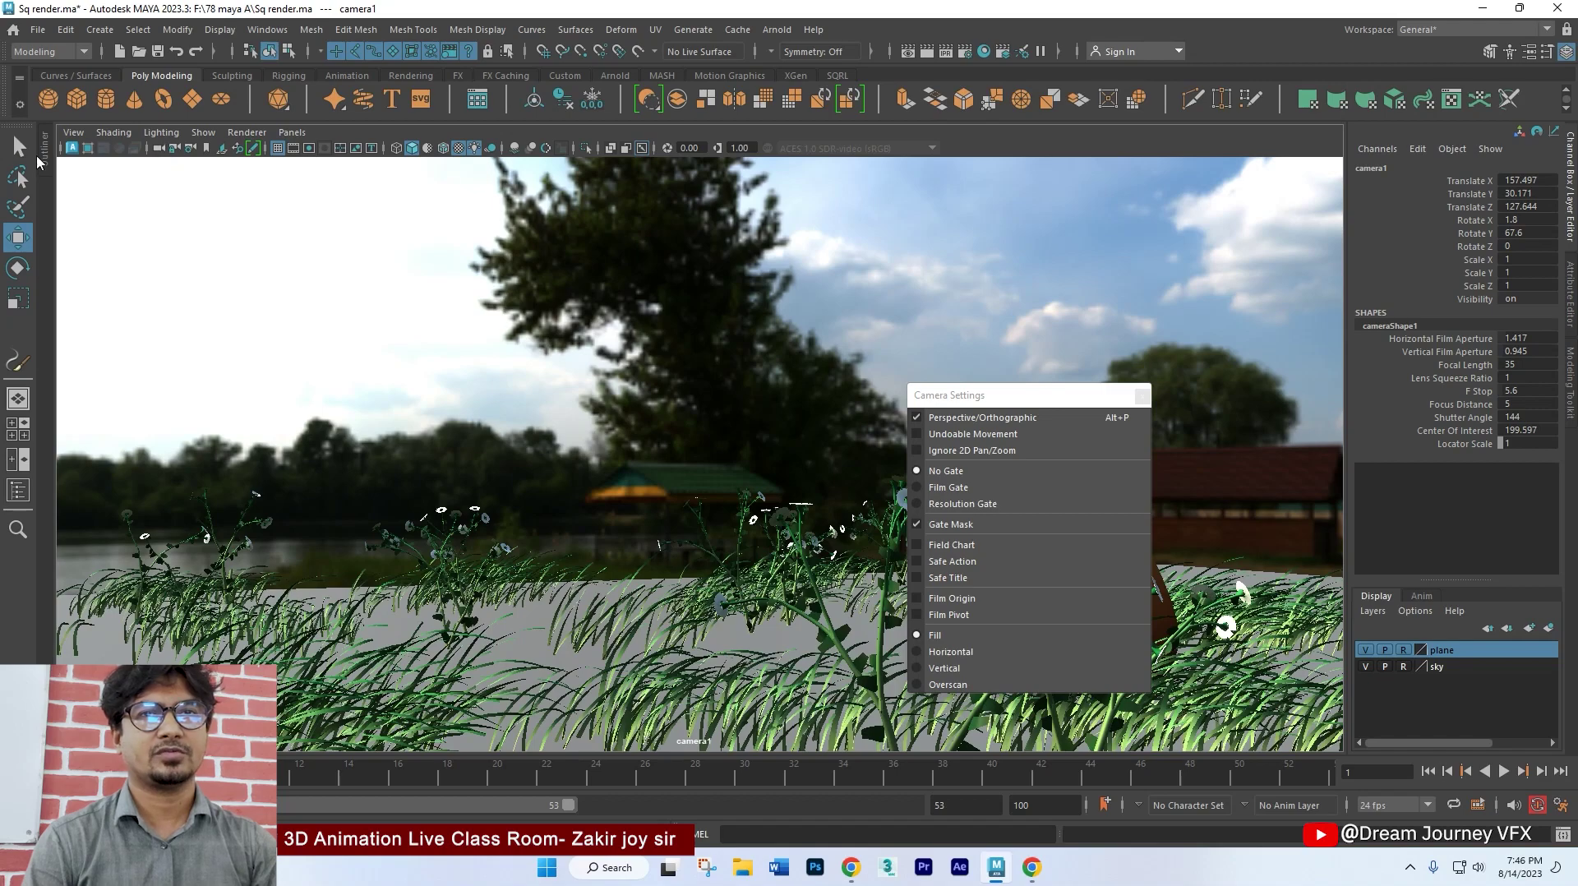
left_click(41, 154)
scroll(132, 386, "down", 5)
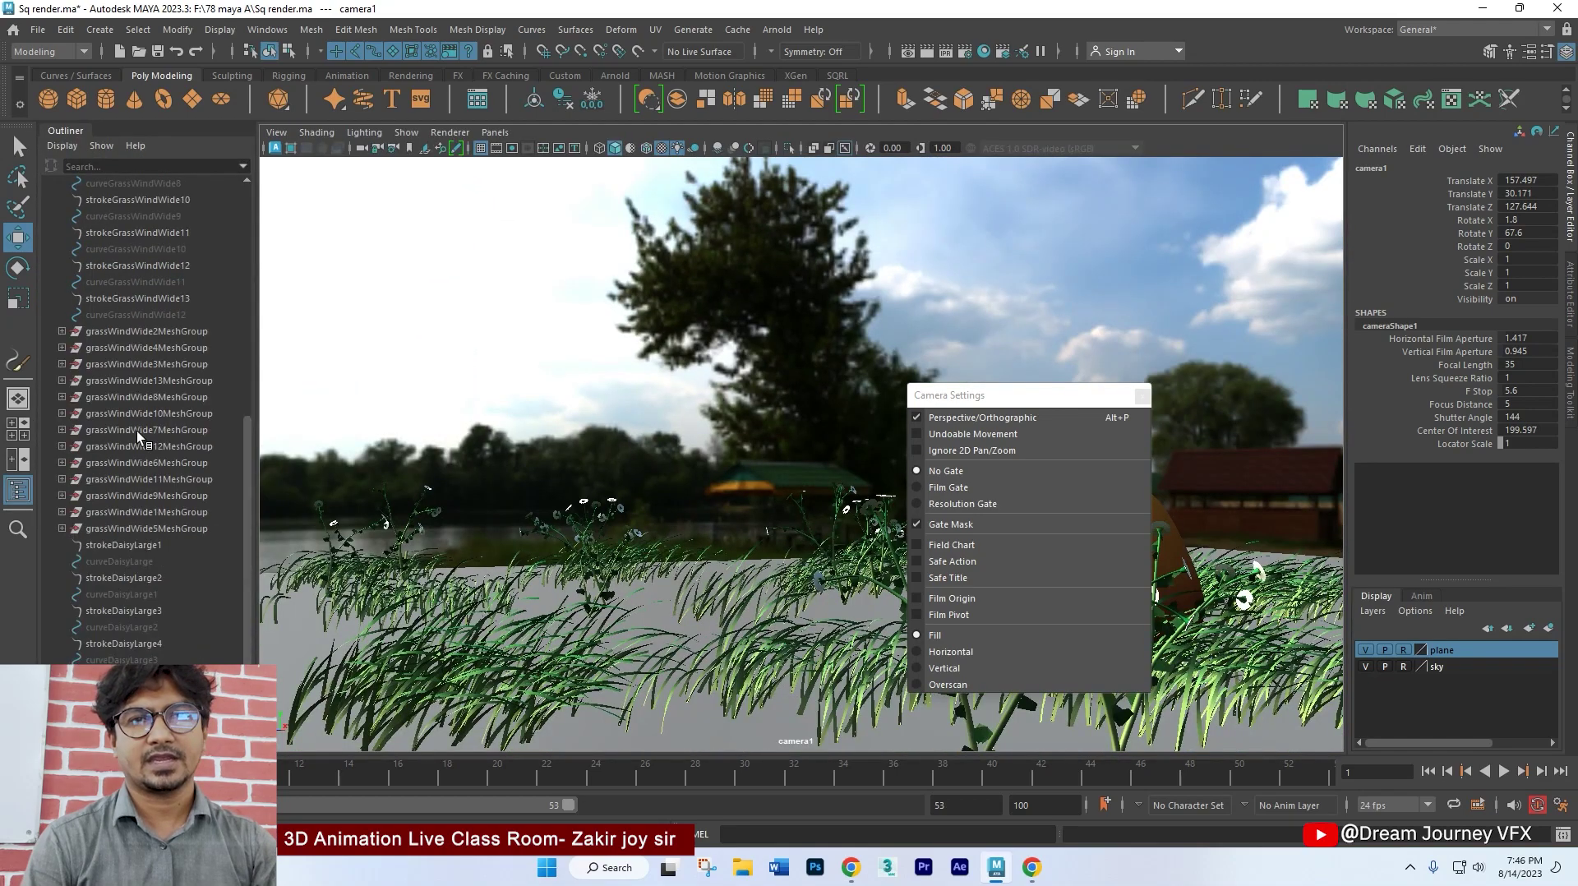
scroll(156, 551, "up", 5)
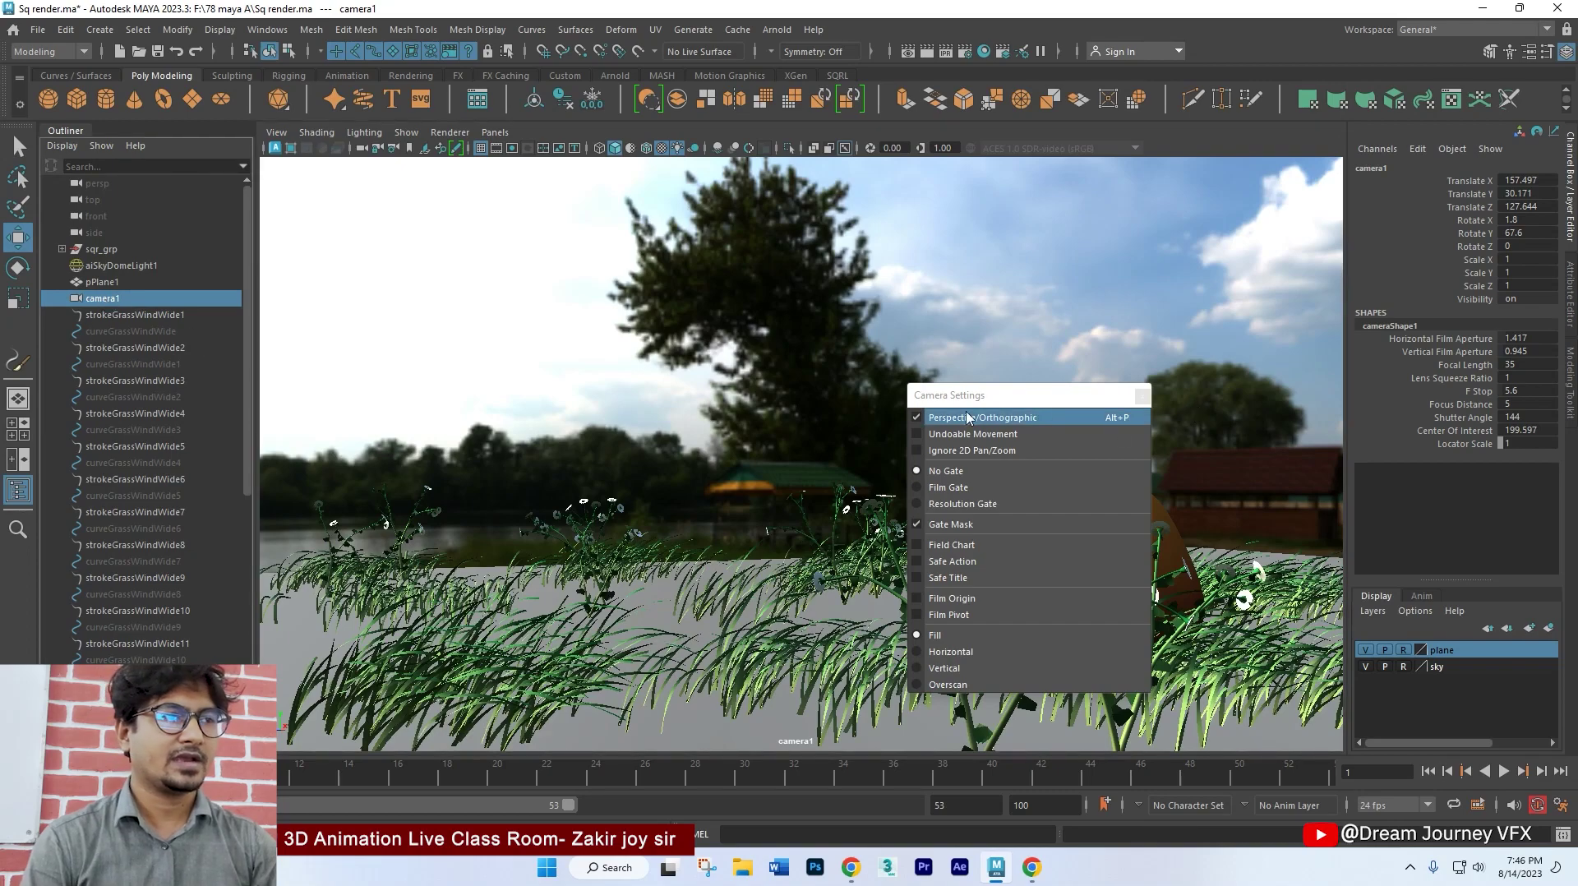
left_click(975, 401)
left_click_drag(975, 398, 888, 366)
left_click(878, 475)
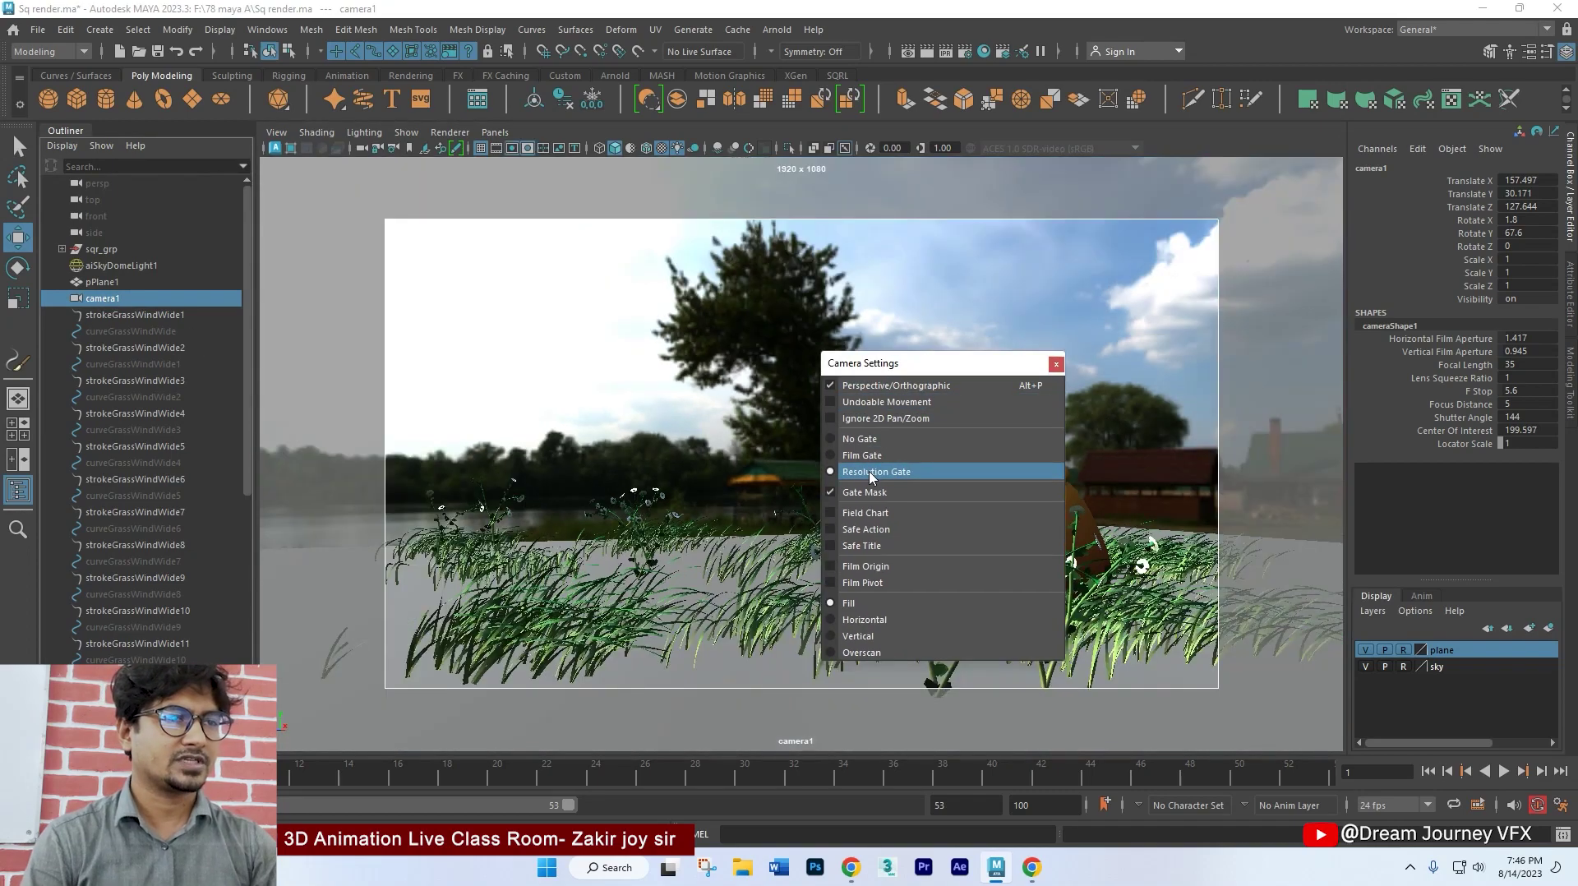
left_click(864, 530)
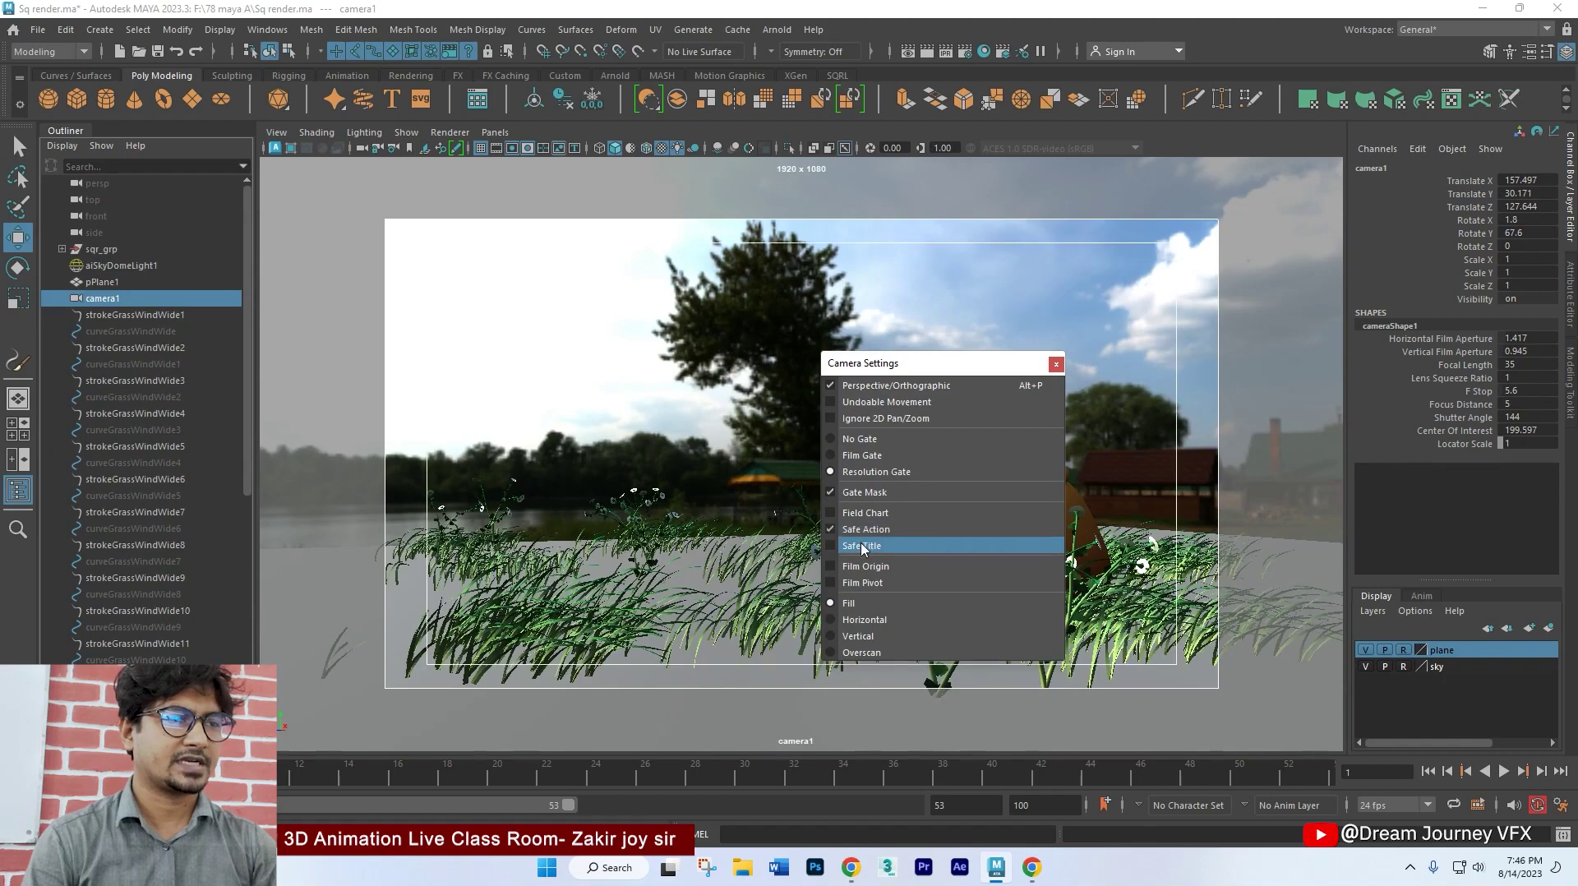
left_click(863, 547)
left_click(1056, 363)
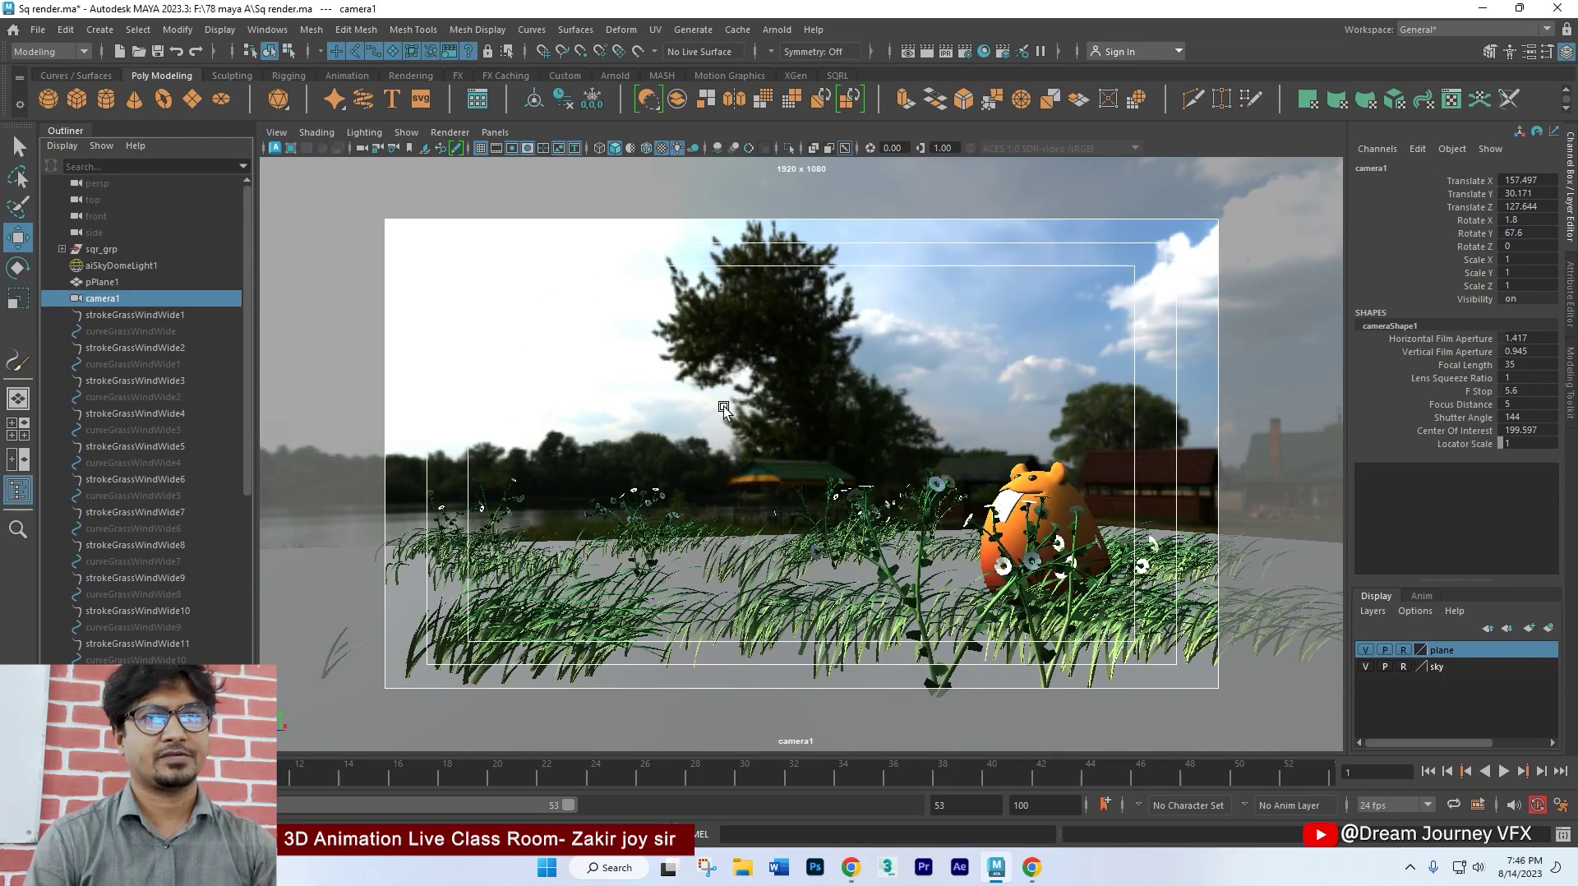
left_click(65, 128)
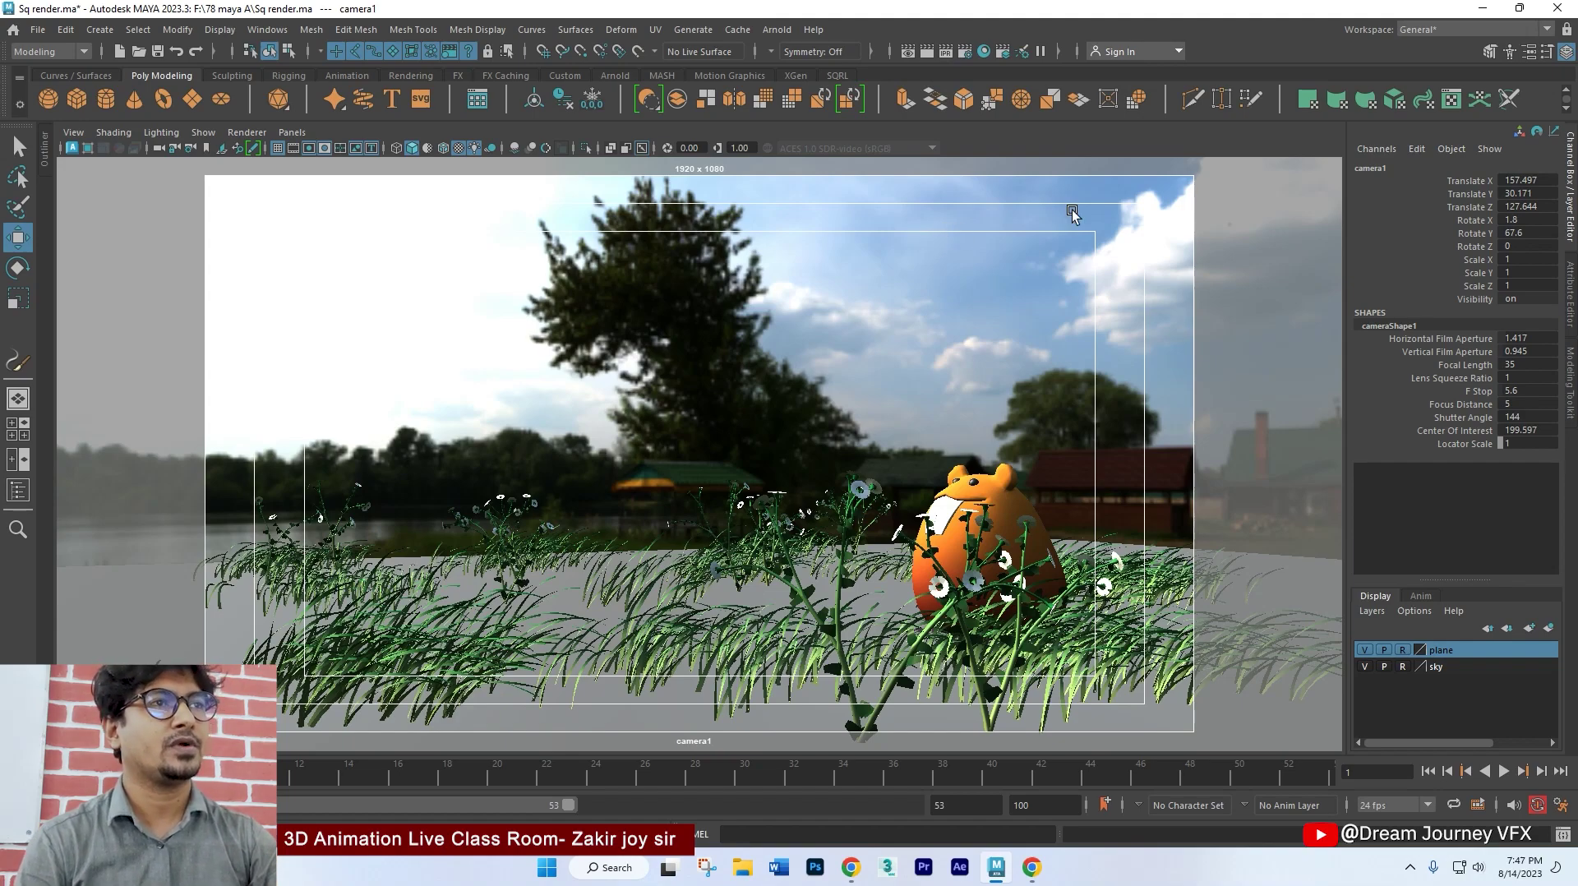
Step: Keep the image size at the HD_1080 preset, 1920×1080
left_click(964, 51)
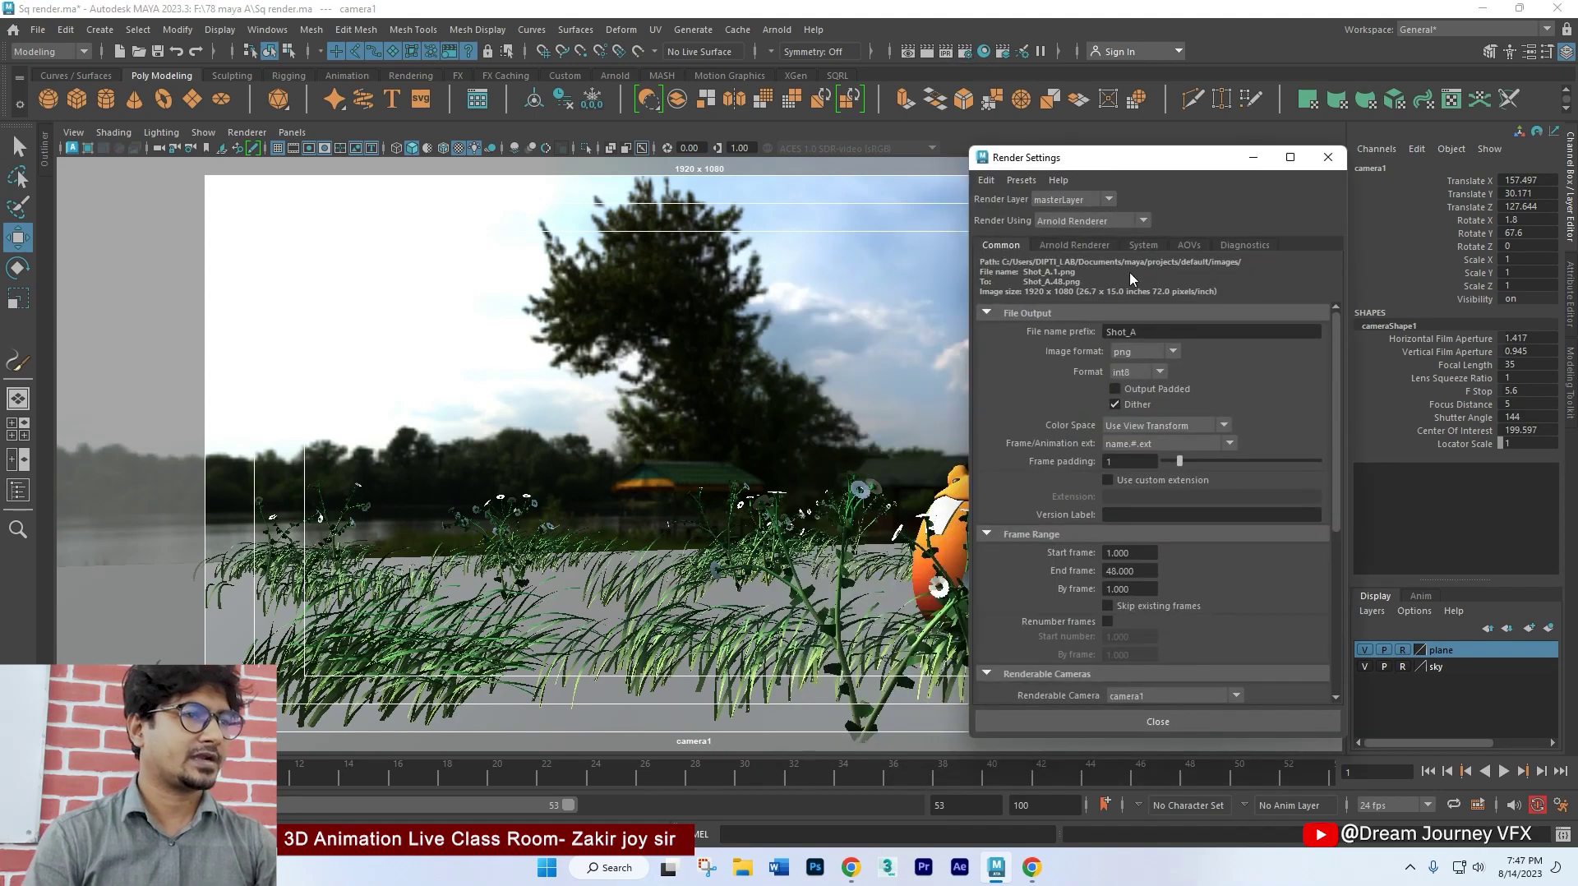
left_click_drag(1337, 448, 1349, 546)
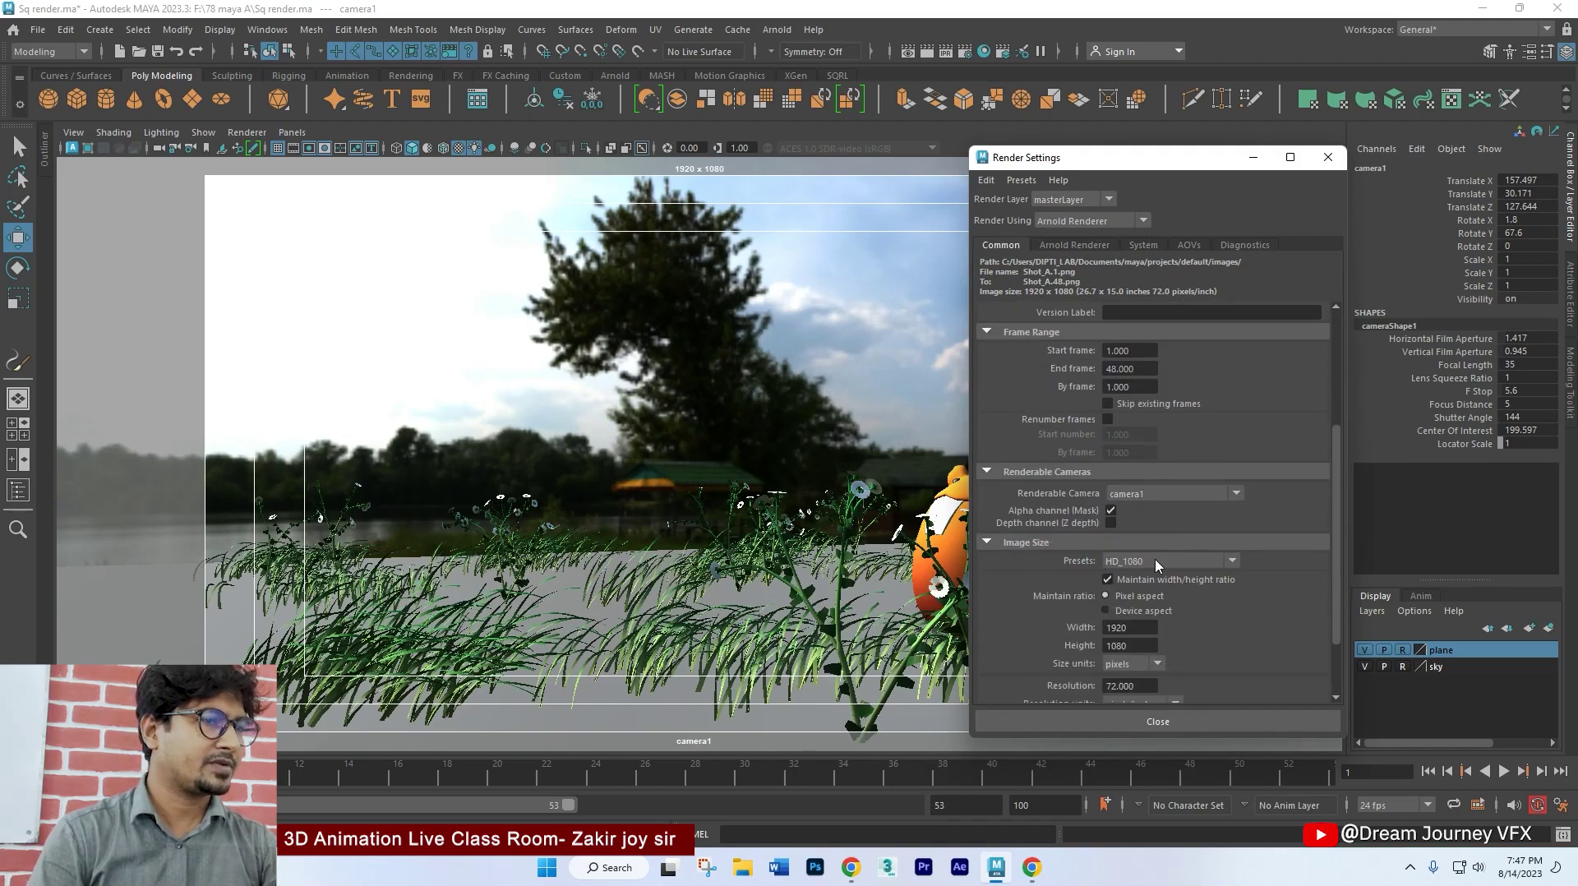
left_click(1156, 562)
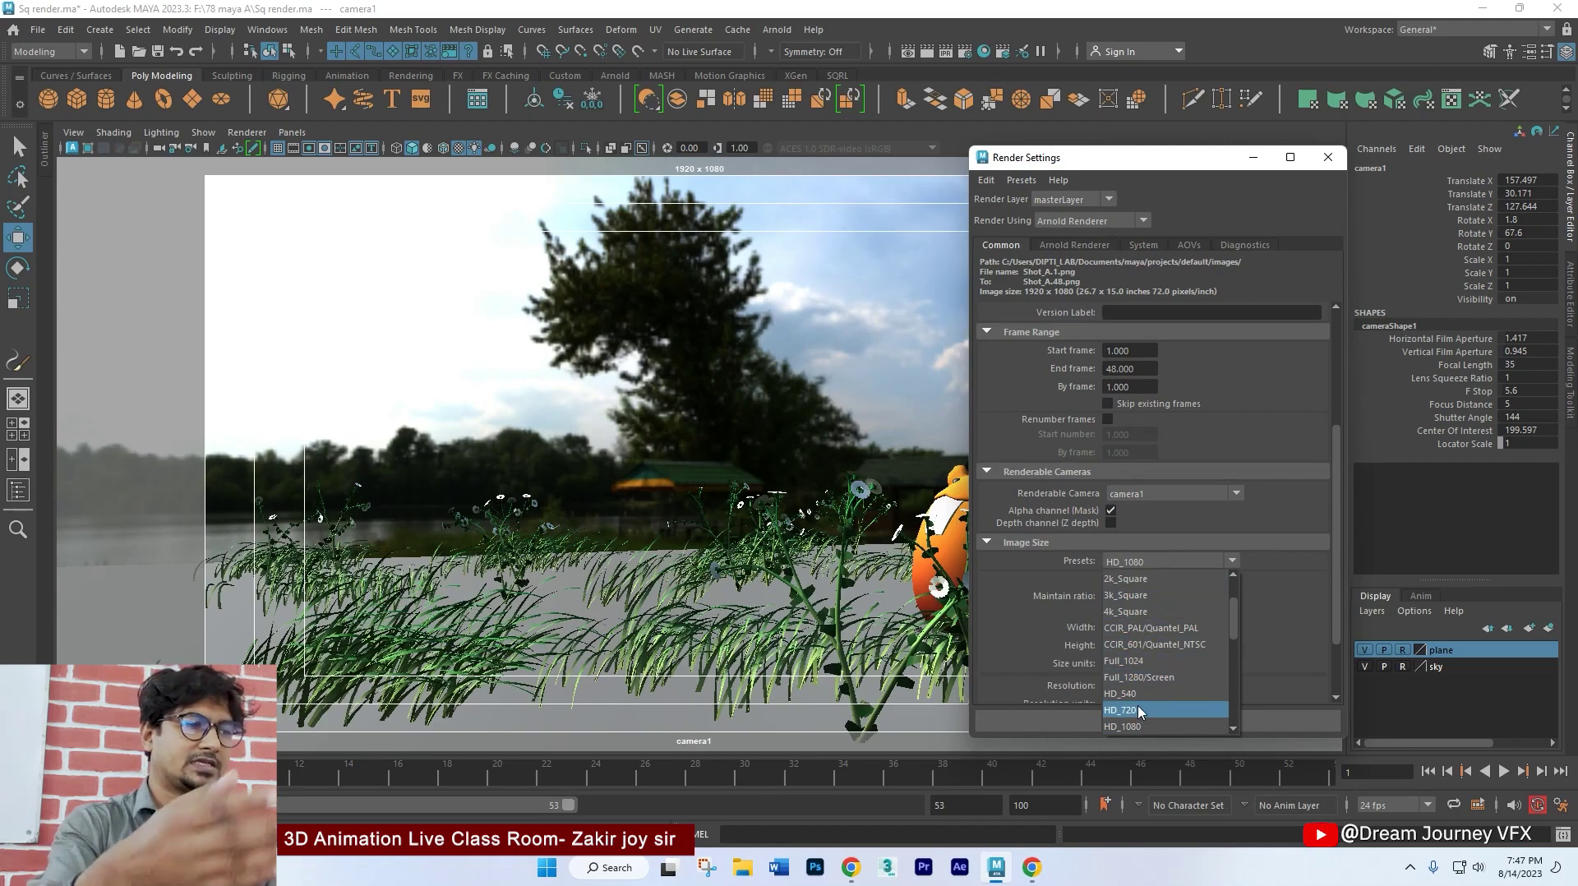
left_click(1133, 564)
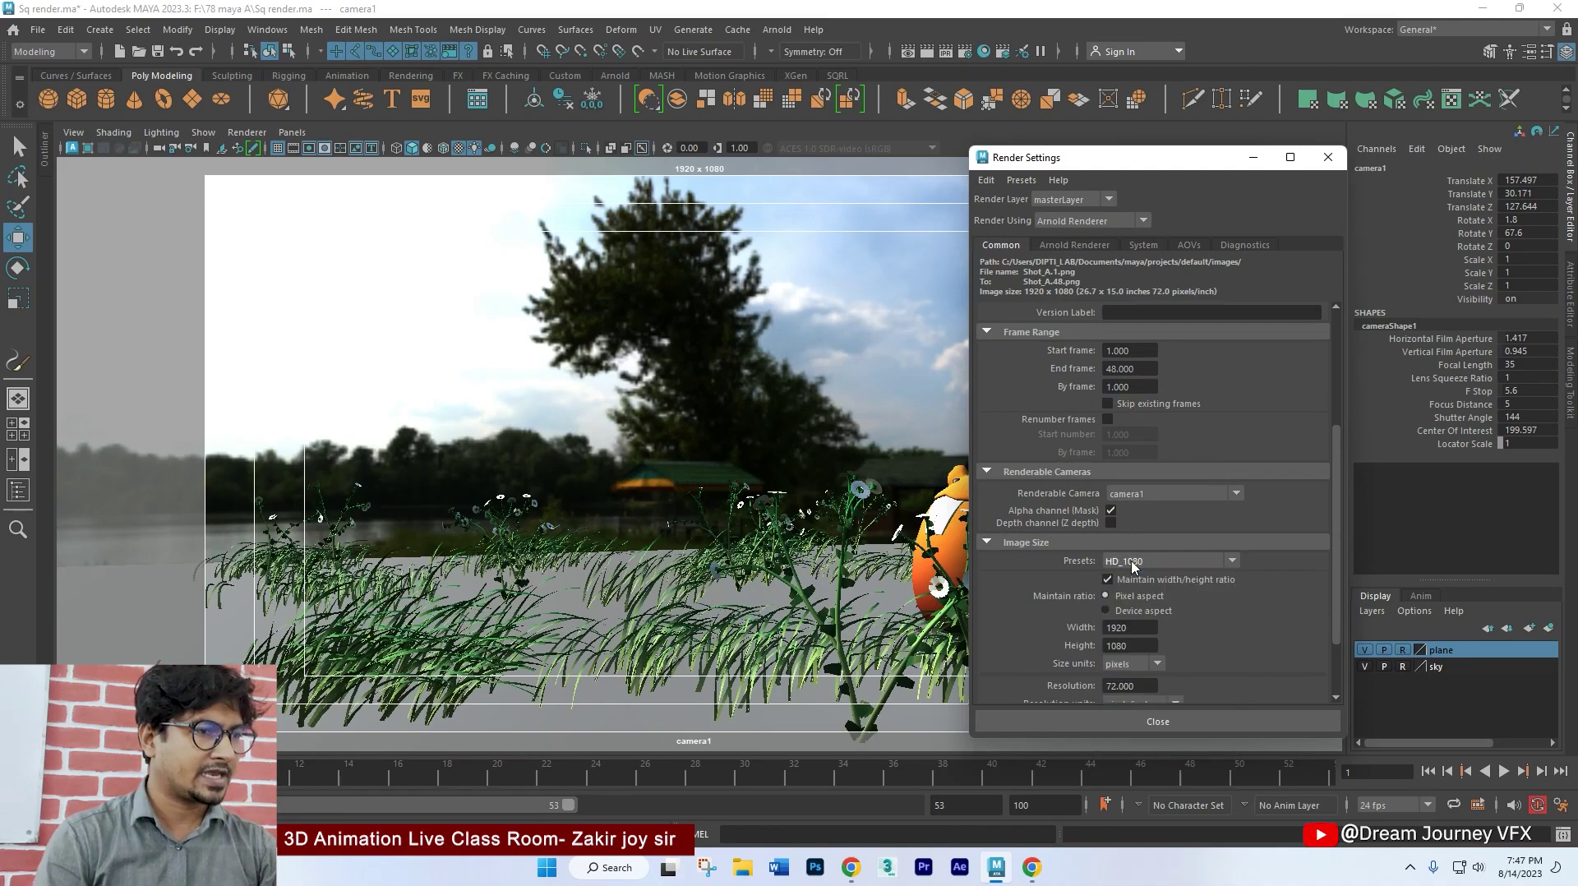
left_click(1134, 564)
left_click(1133, 727)
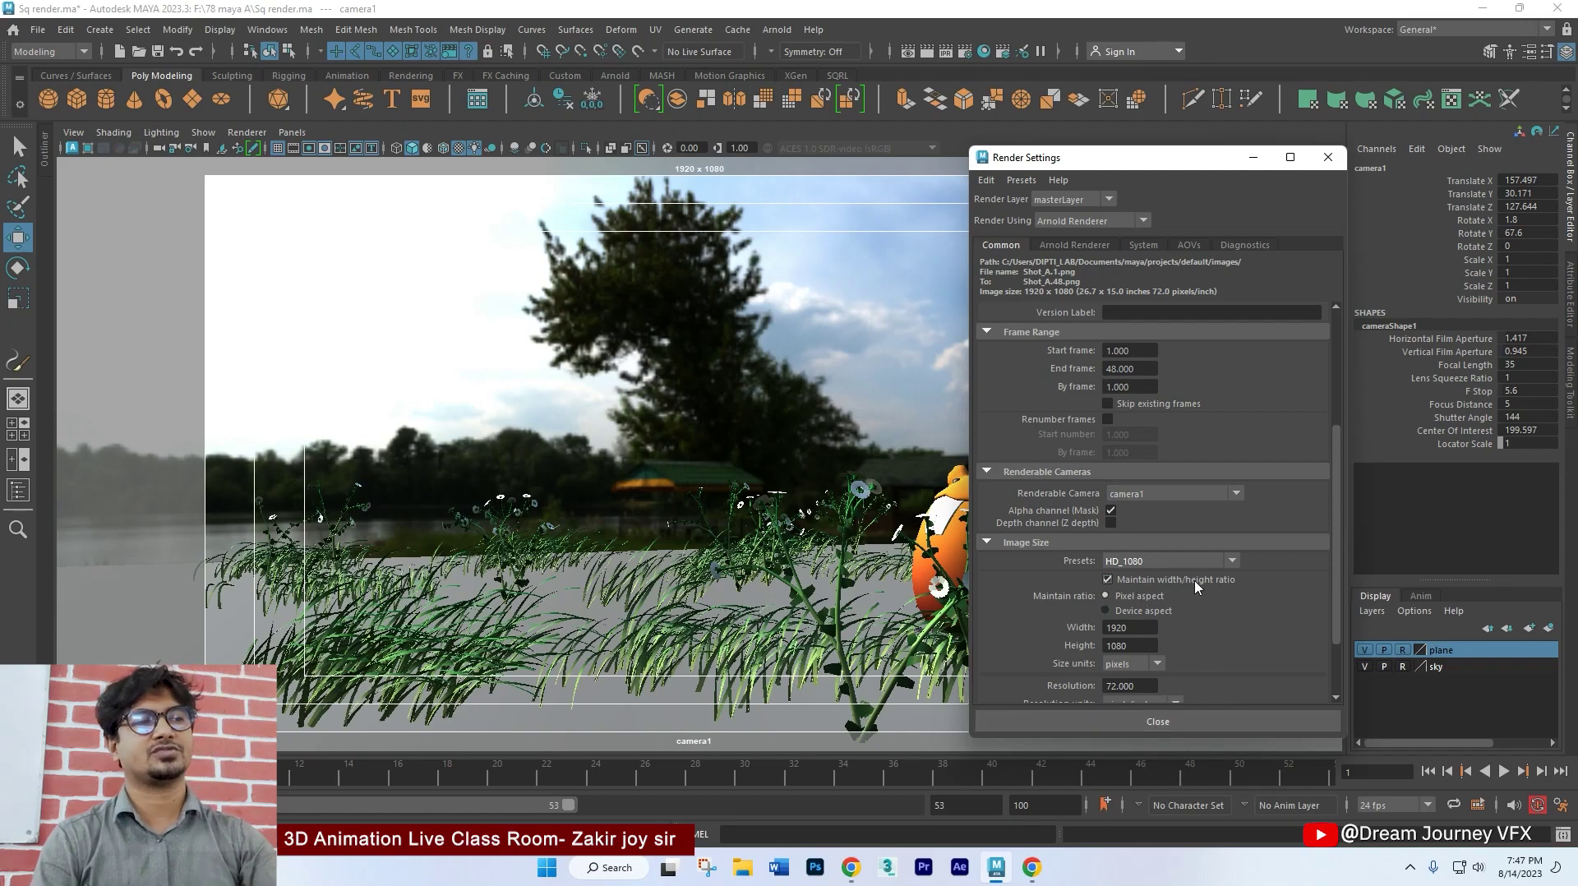
left_click(1135, 628)
key("Tab")
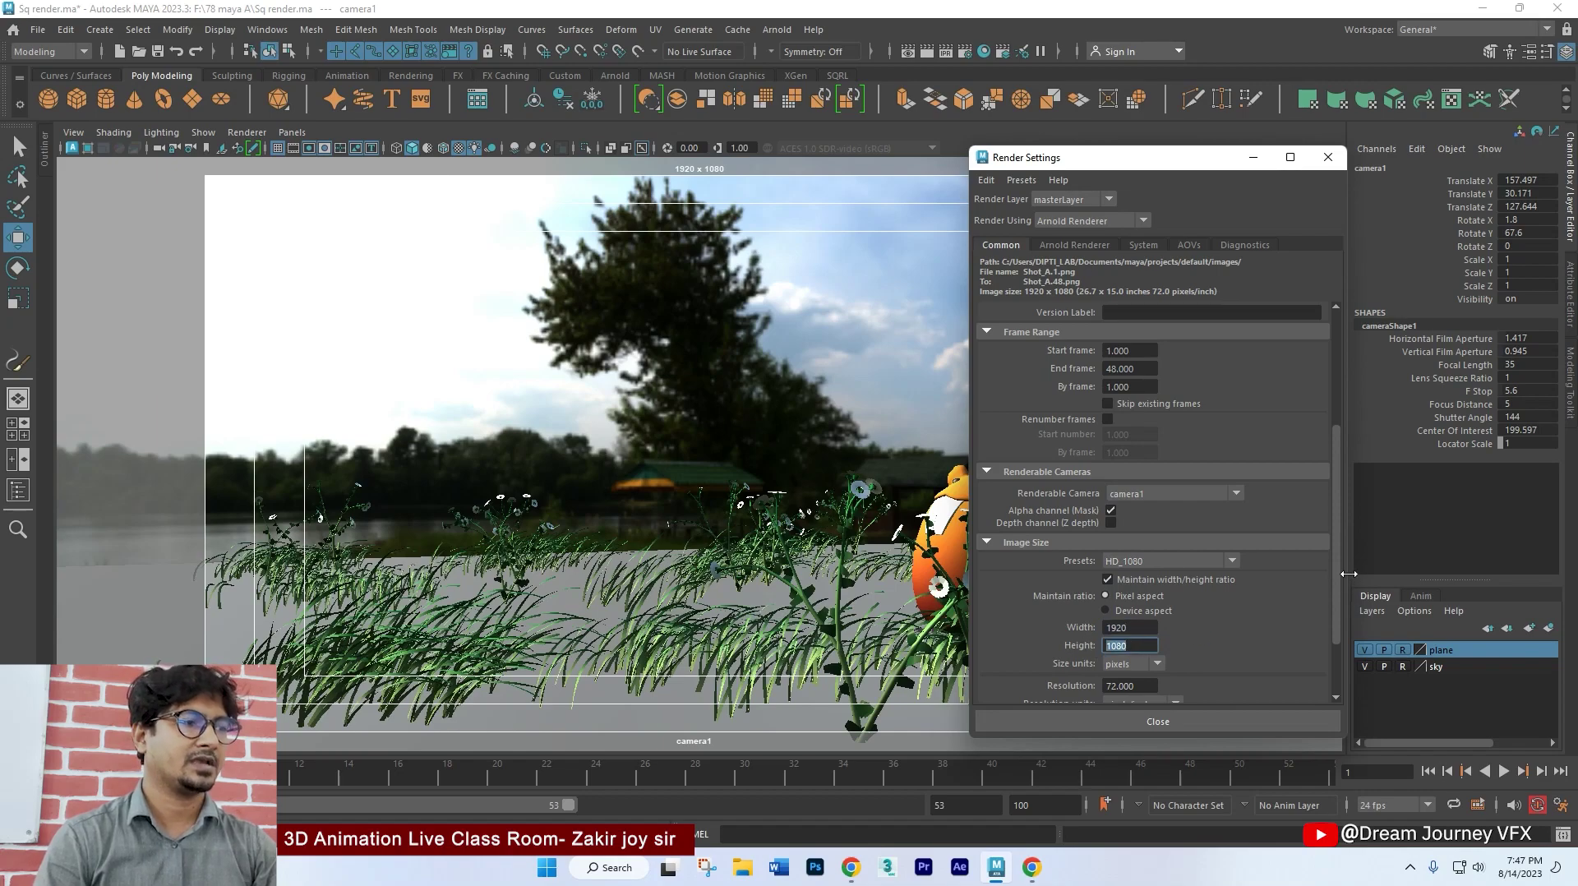
Step: View the Arnold Renderer tab, then put the Render Settings window away
left_click_drag(1340, 580, 1331, 485)
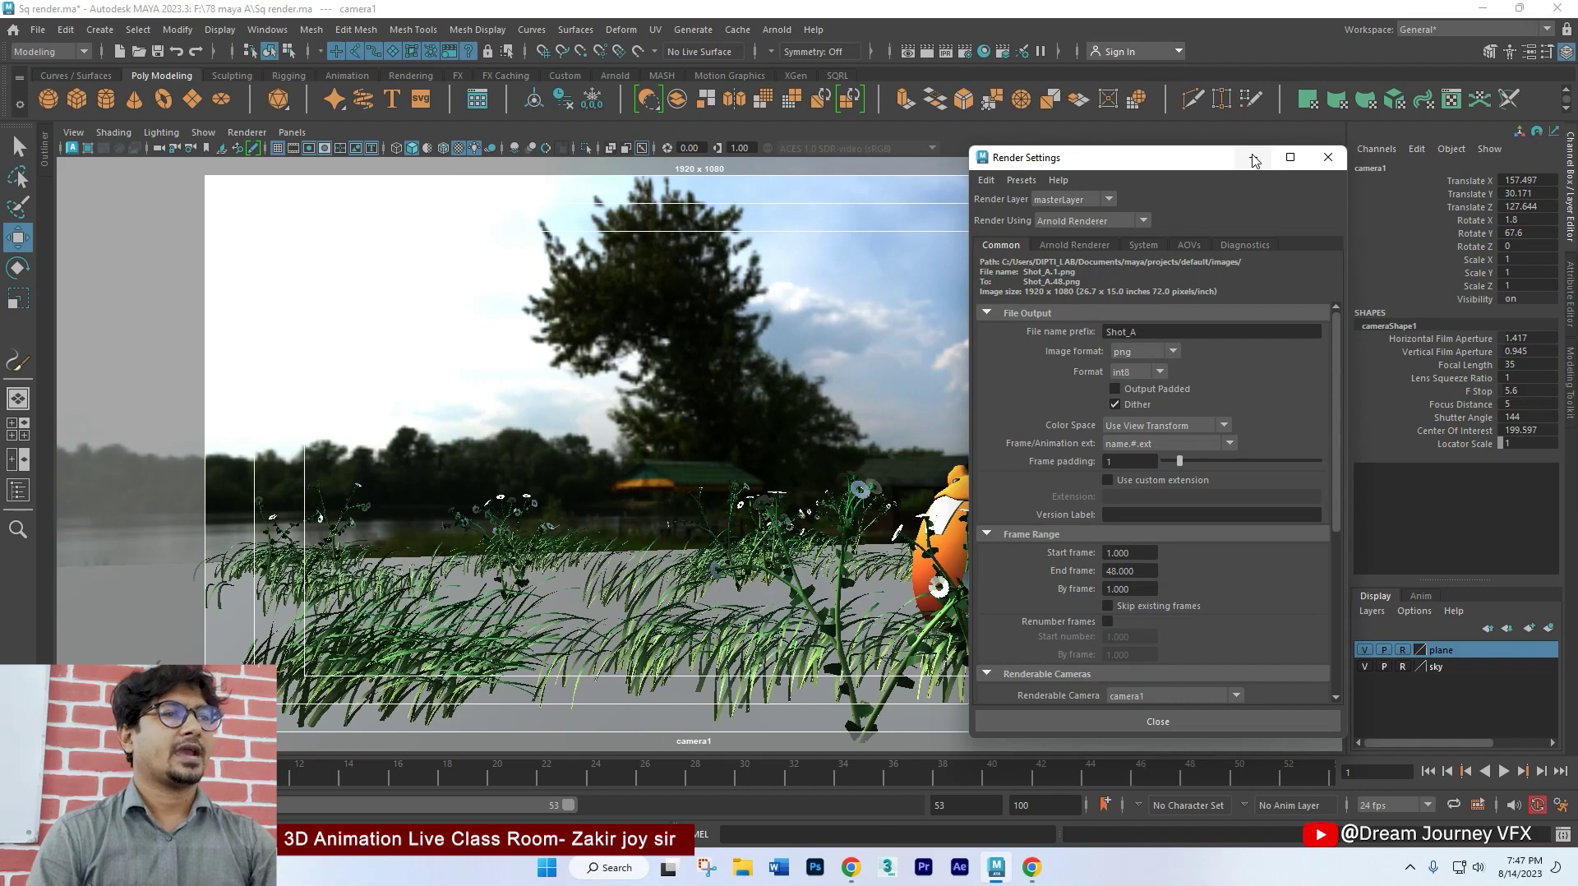
left_click(1091, 245)
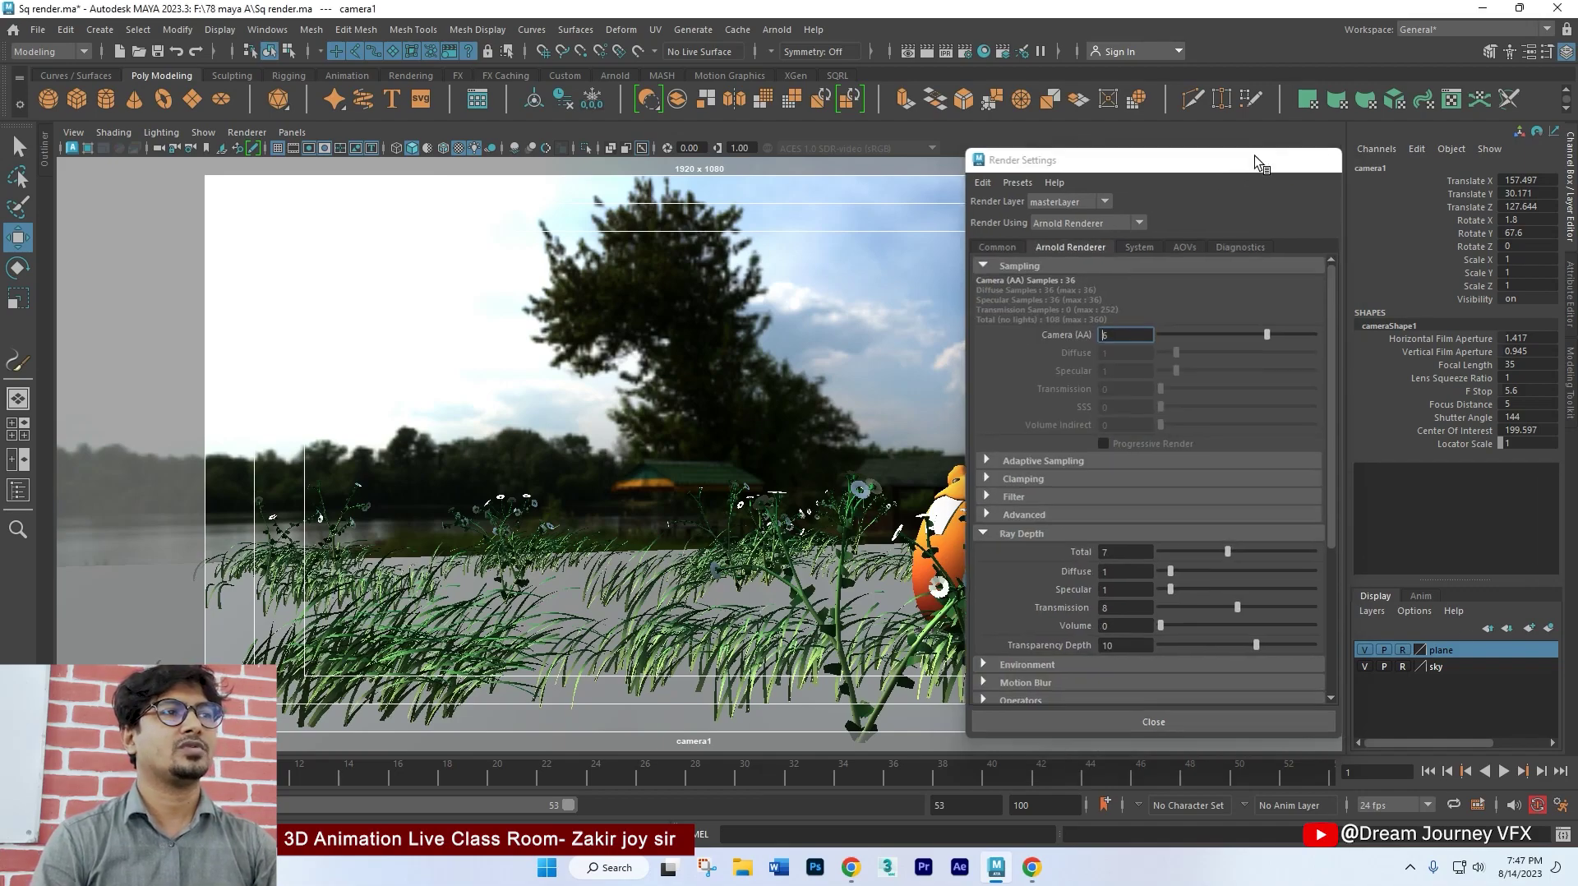
left_click(1255, 157)
left_click(58, 49)
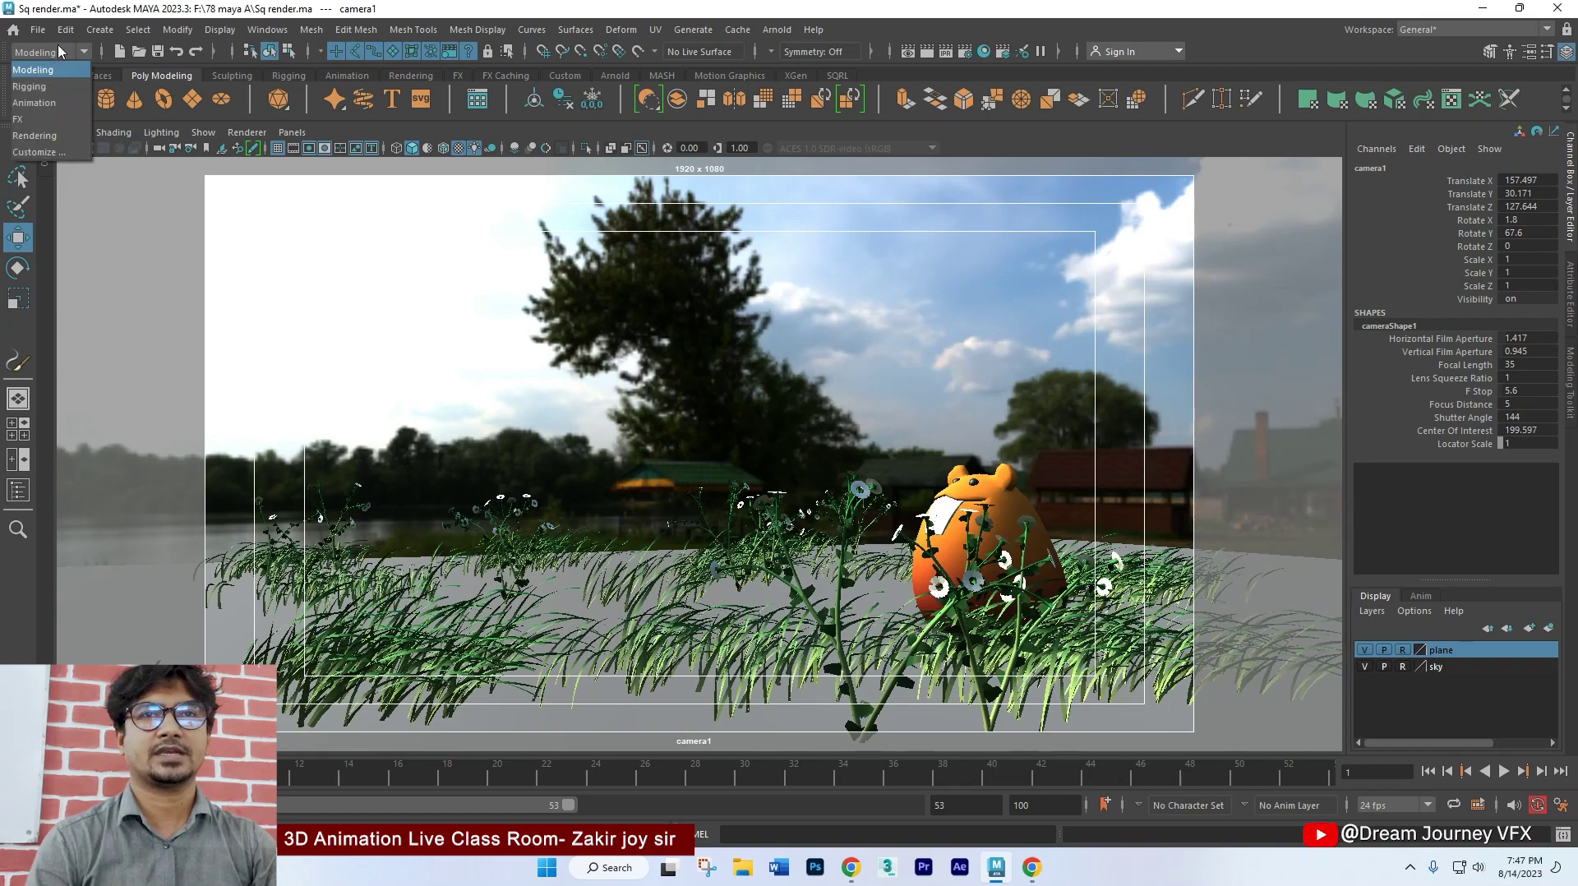
Step: From the Rendering menu set, open Render Sequence options for frames 1–48 with camera1 as render camera
left_click(41, 136)
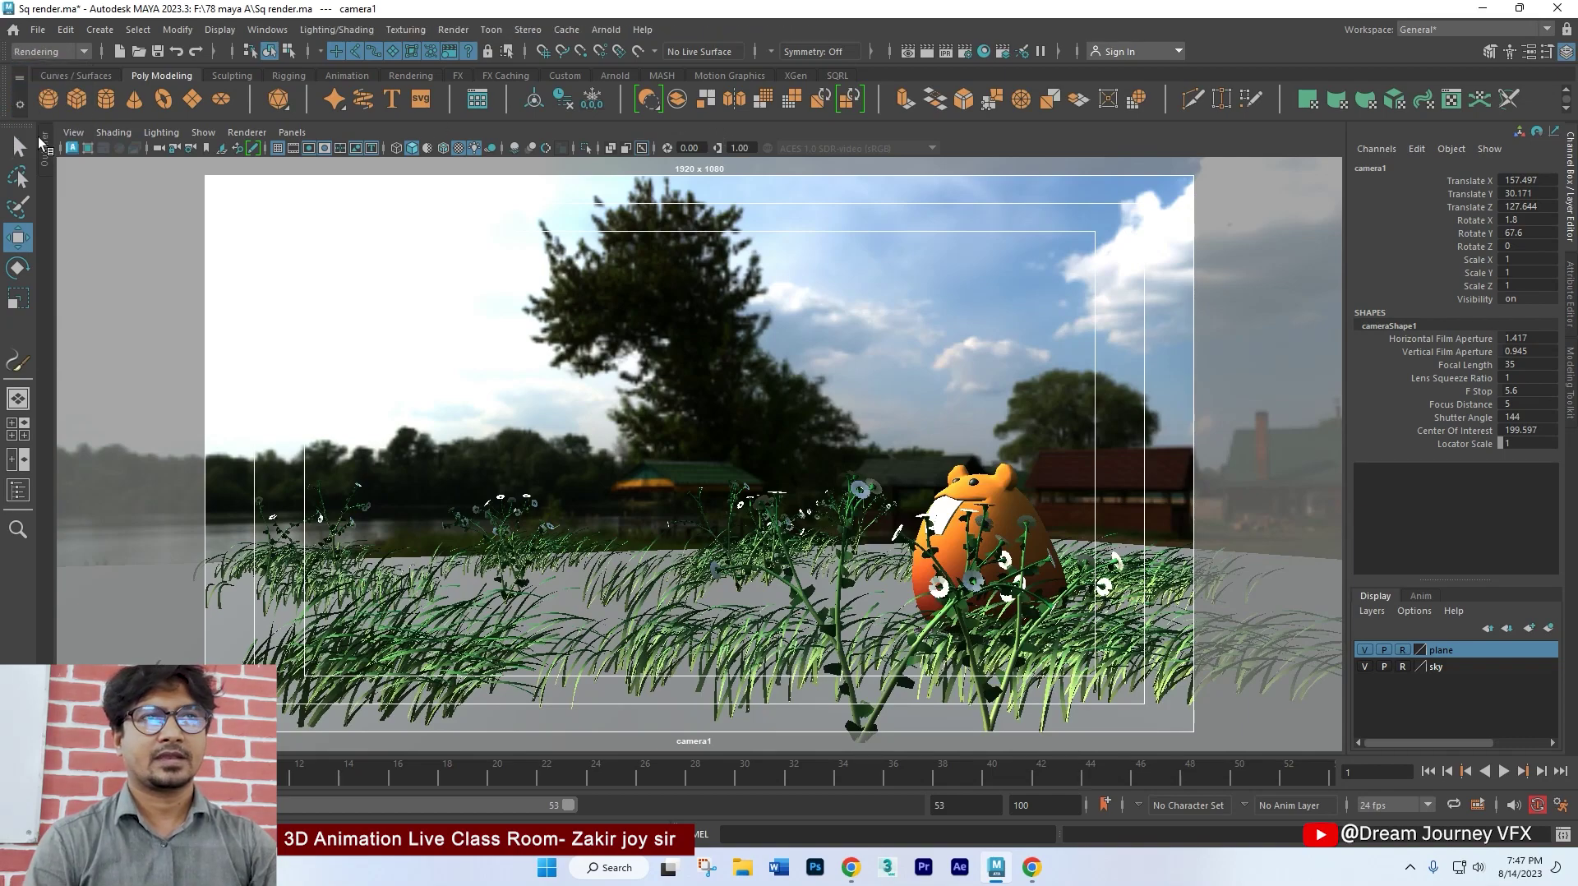
left_click(453, 31)
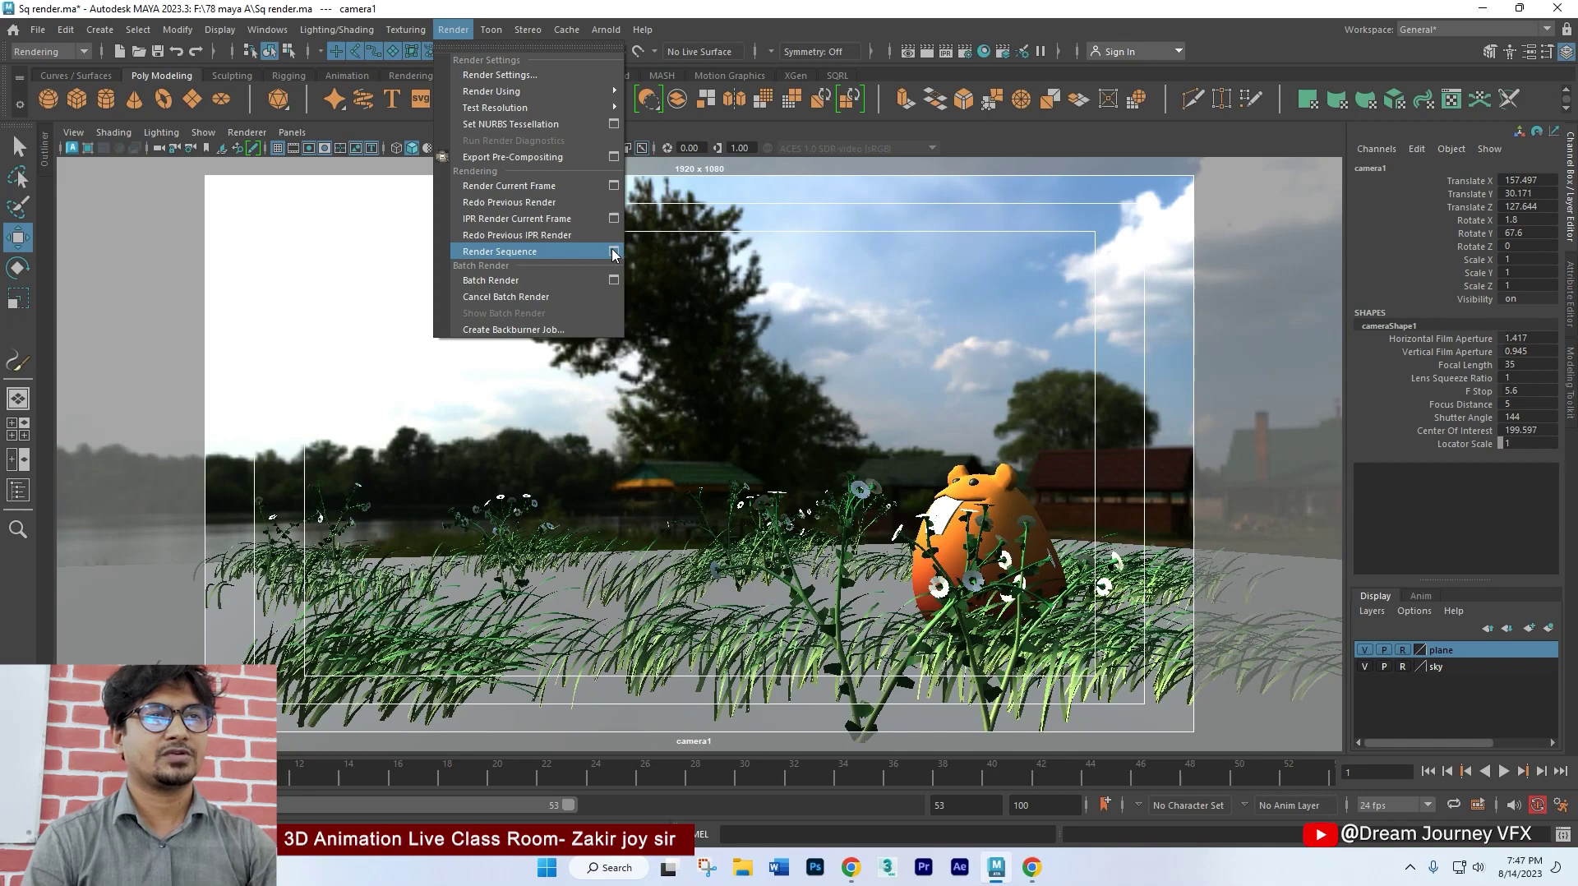
left_click(614, 251)
left_click(755, 252)
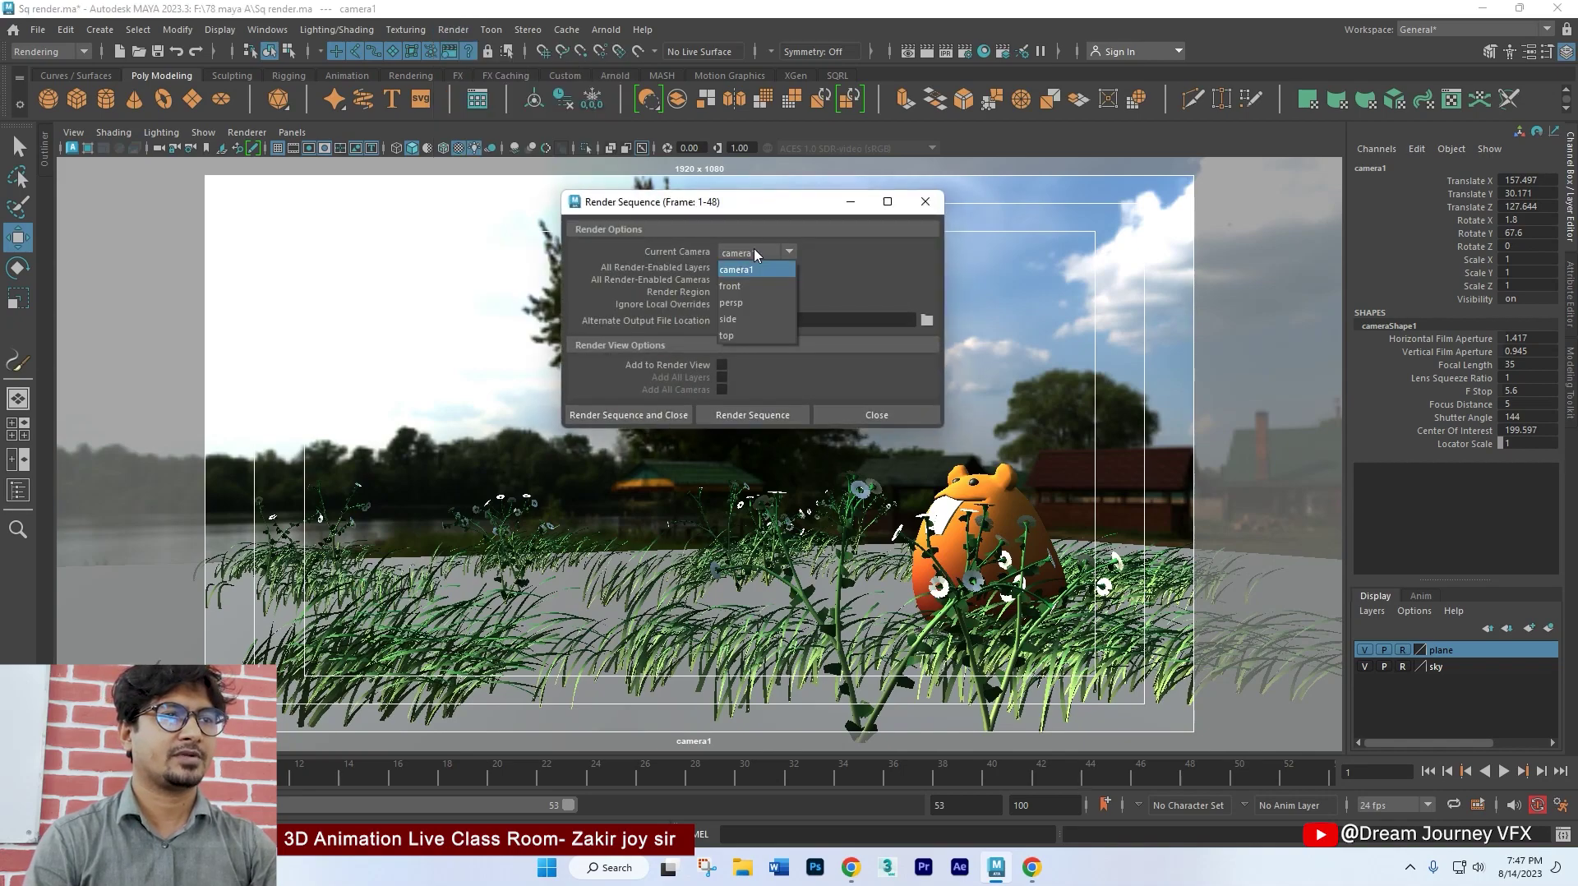
left_click(751, 270)
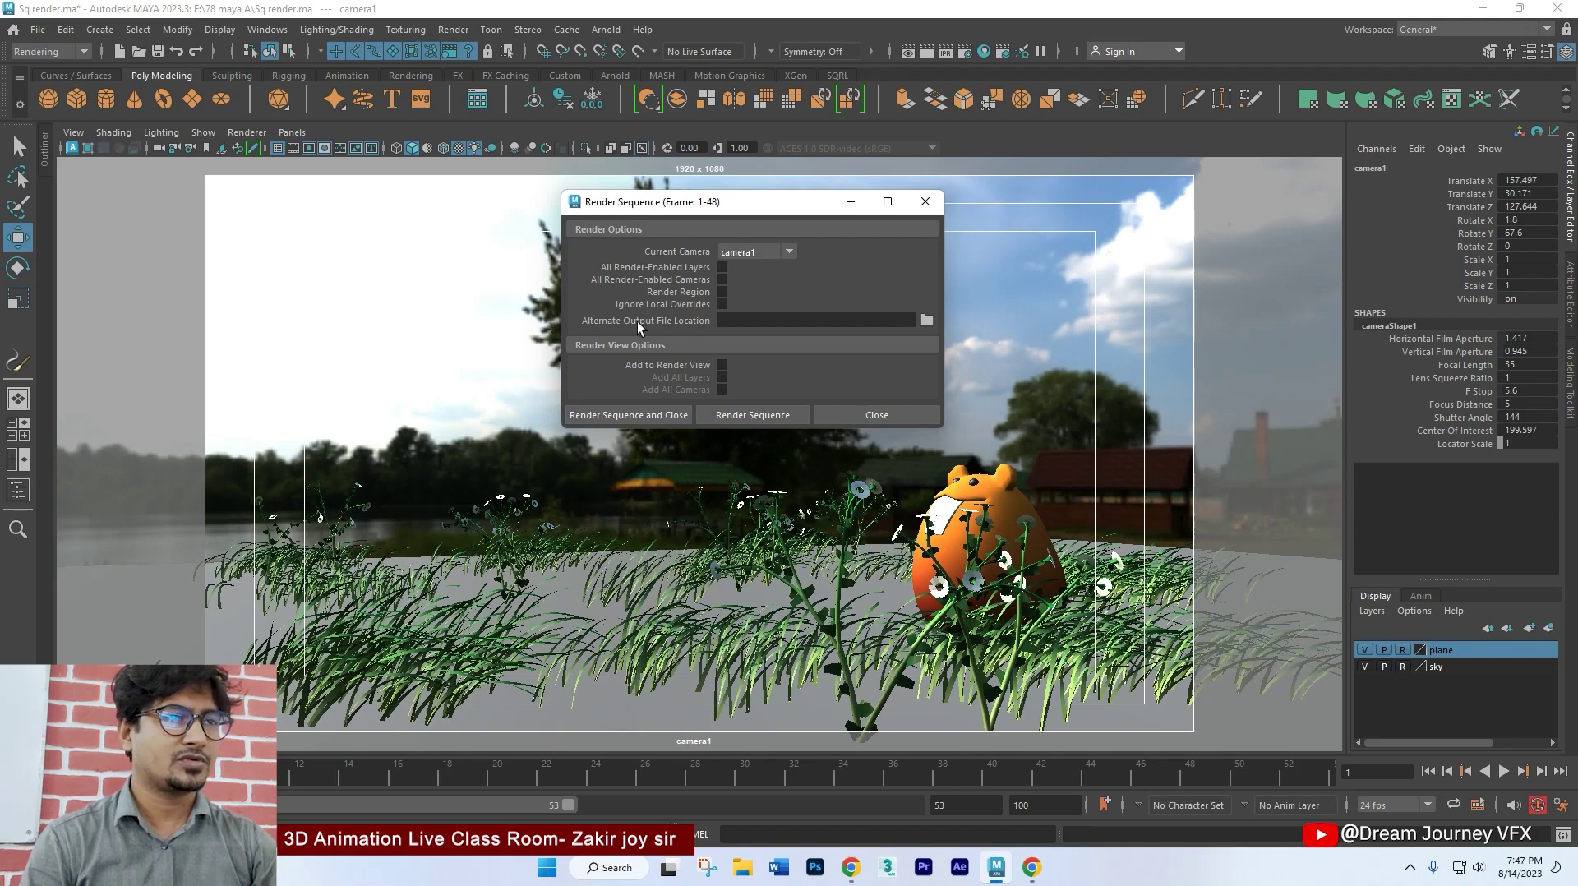
Step: Browse for an alternate output folder and create a folder named '3d Ch_Render' on drive G:
left_click(927, 320)
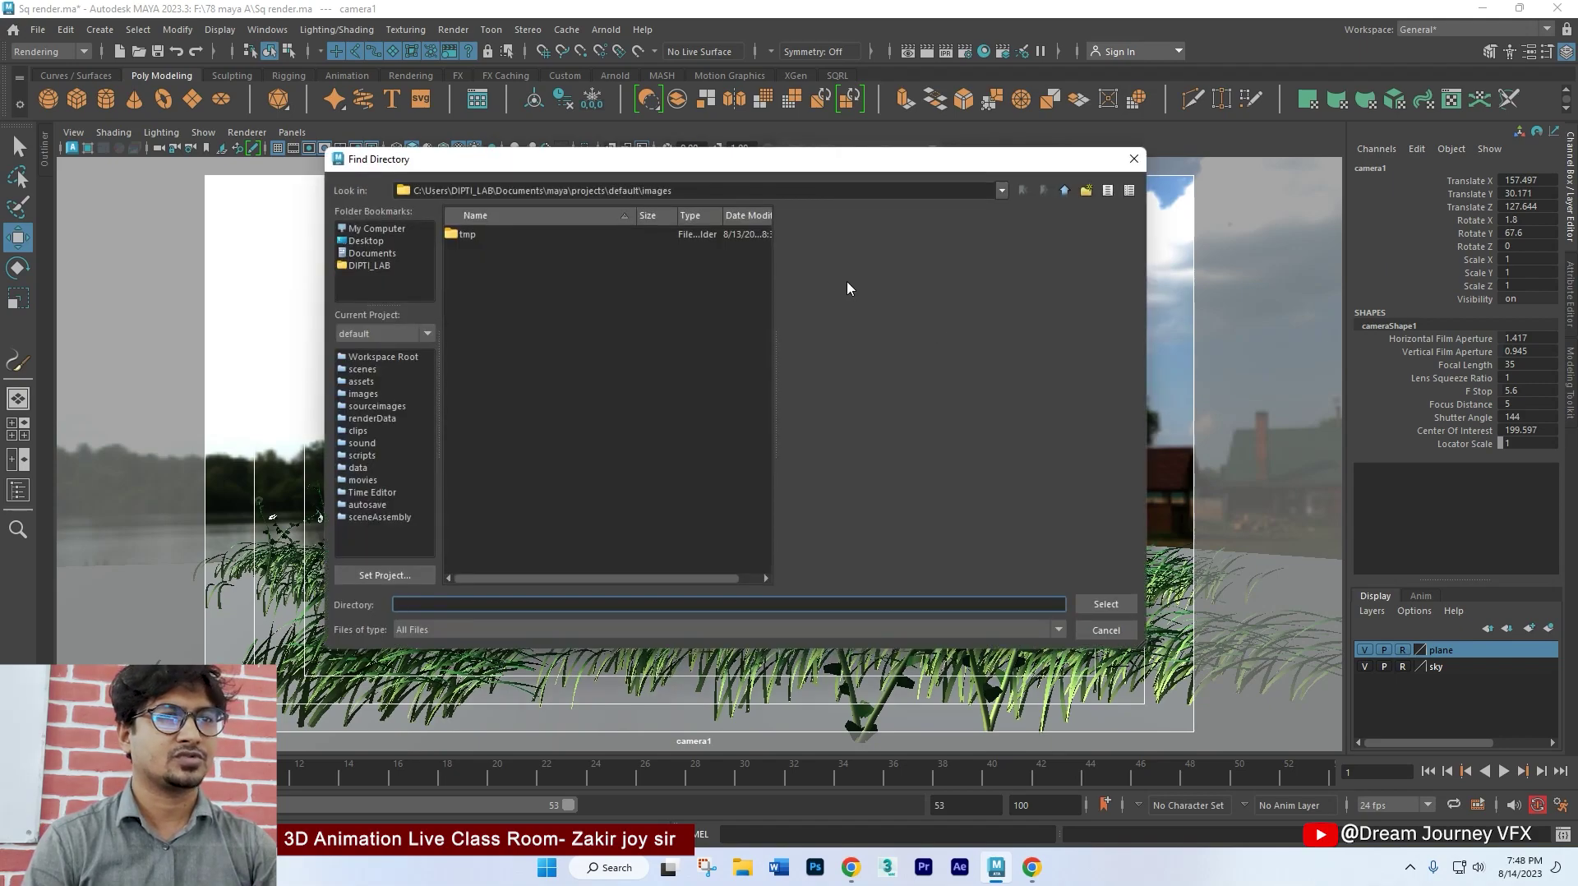
left_click(386, 233)
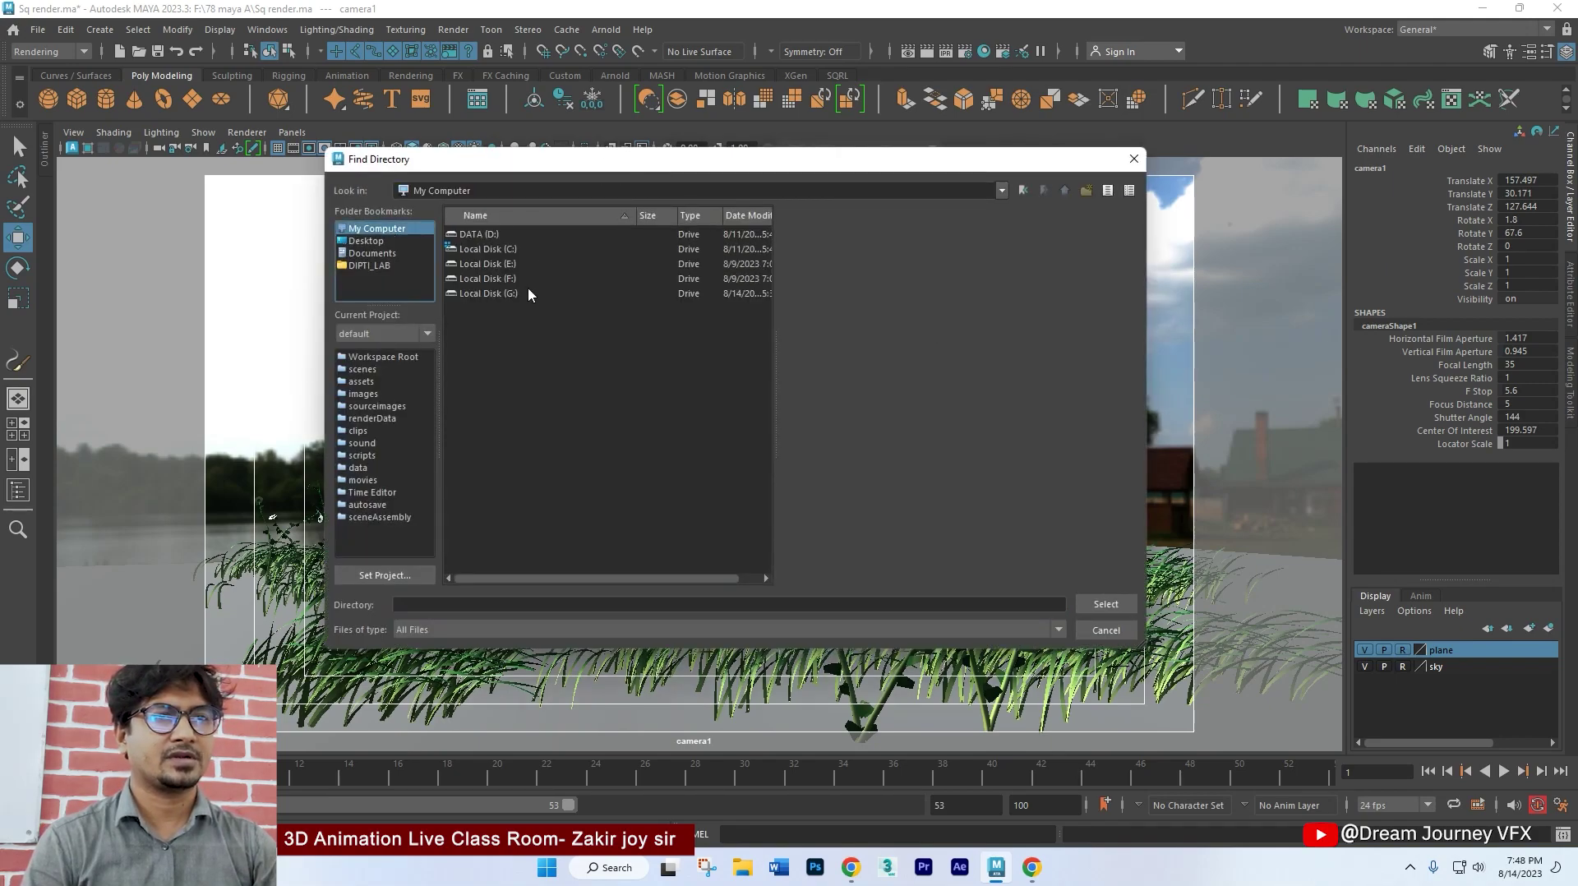
double_click(495, 295)
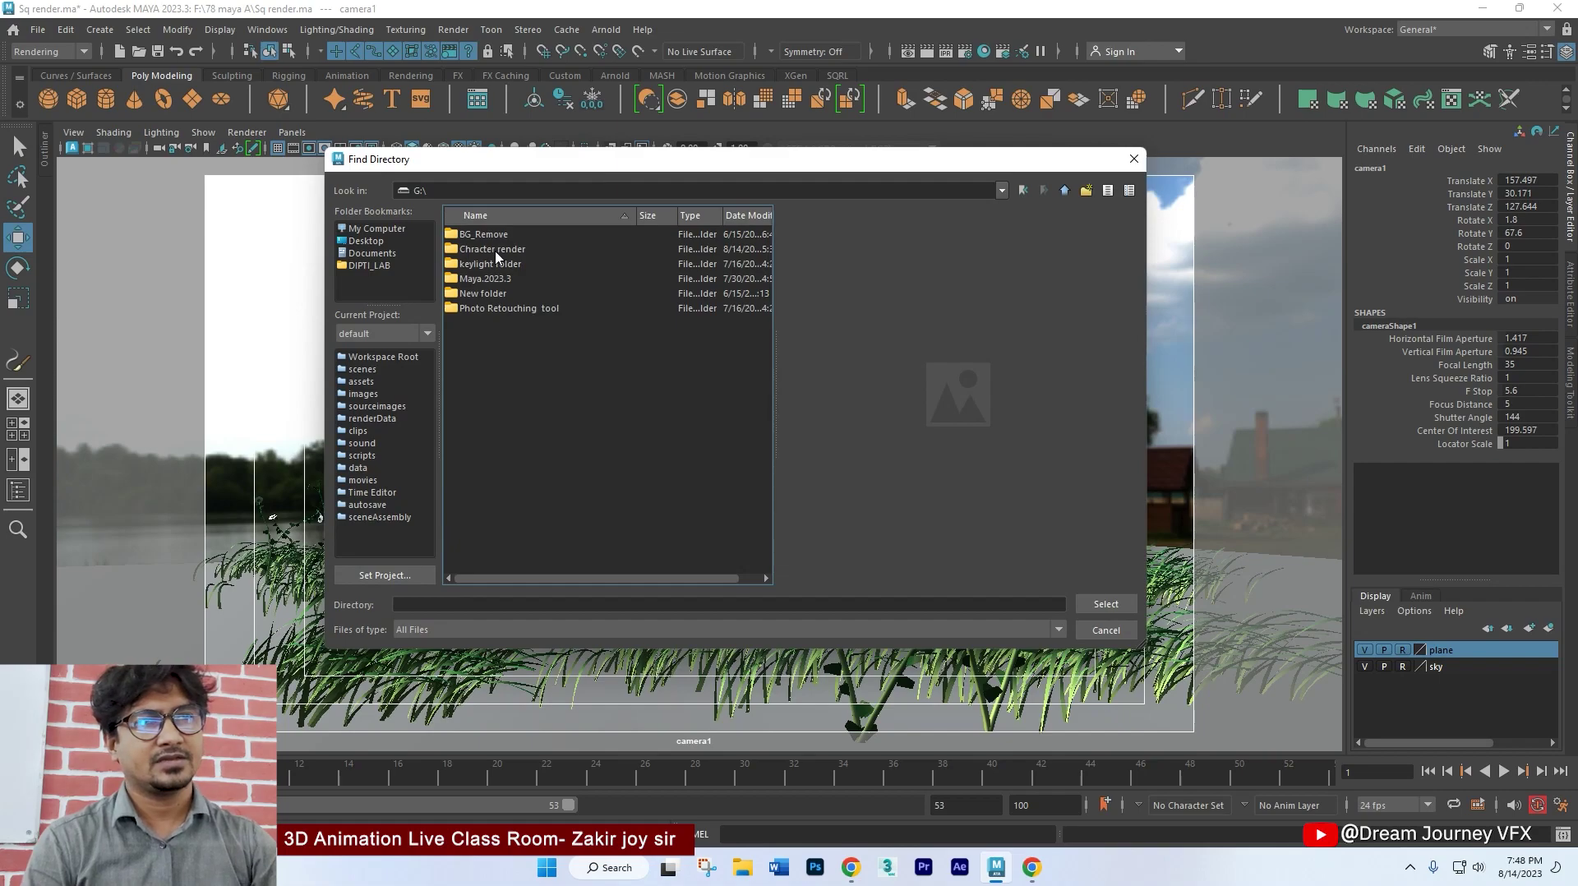
left_click(1089, 194)
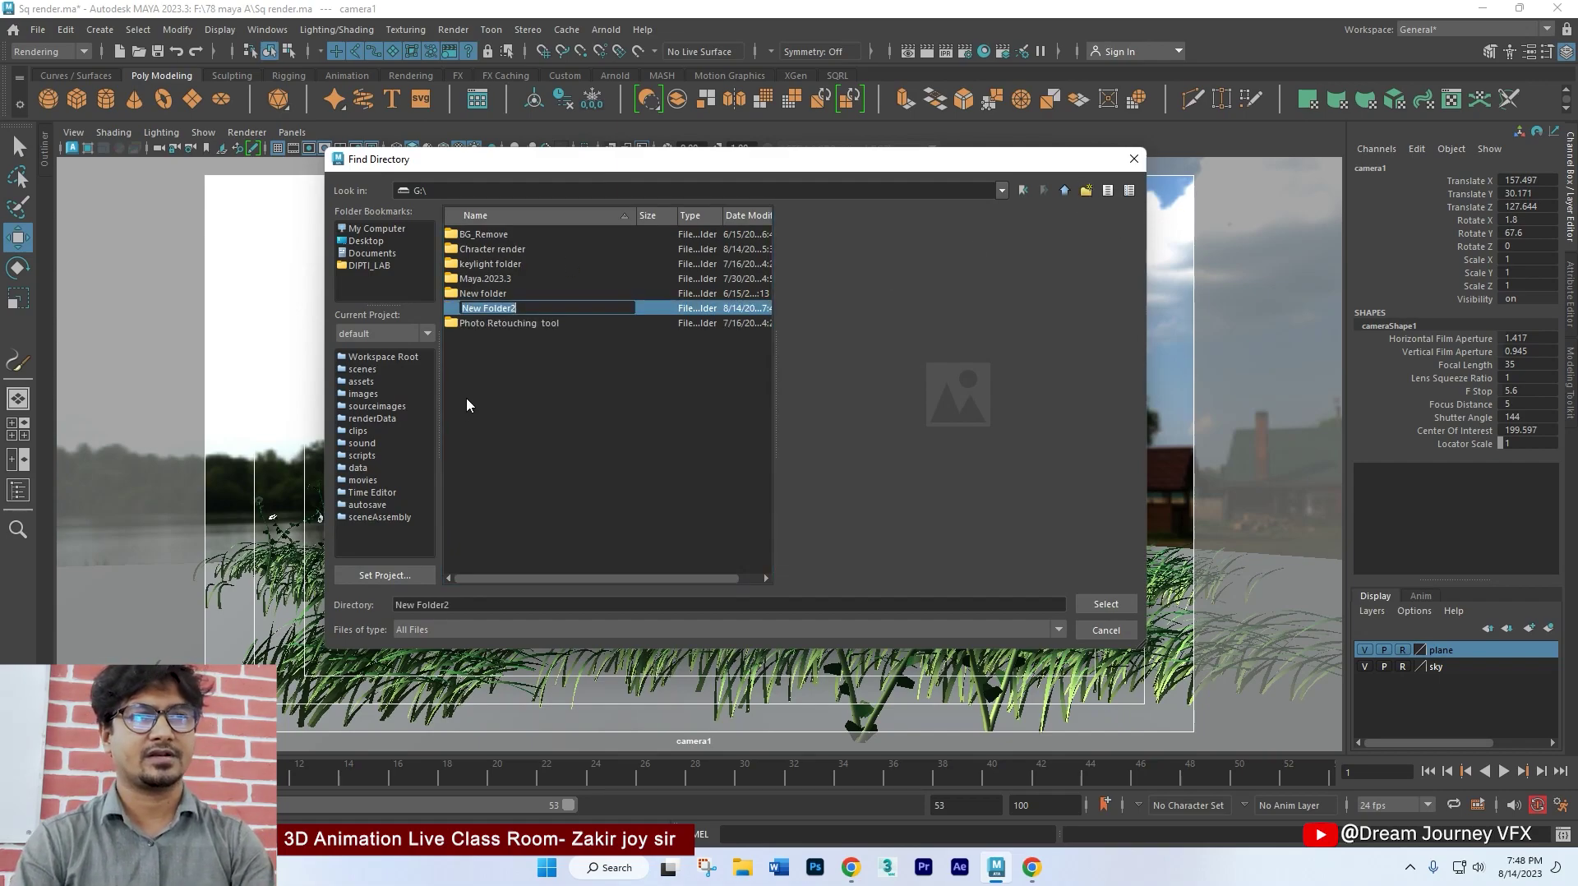
key("BackSpace")
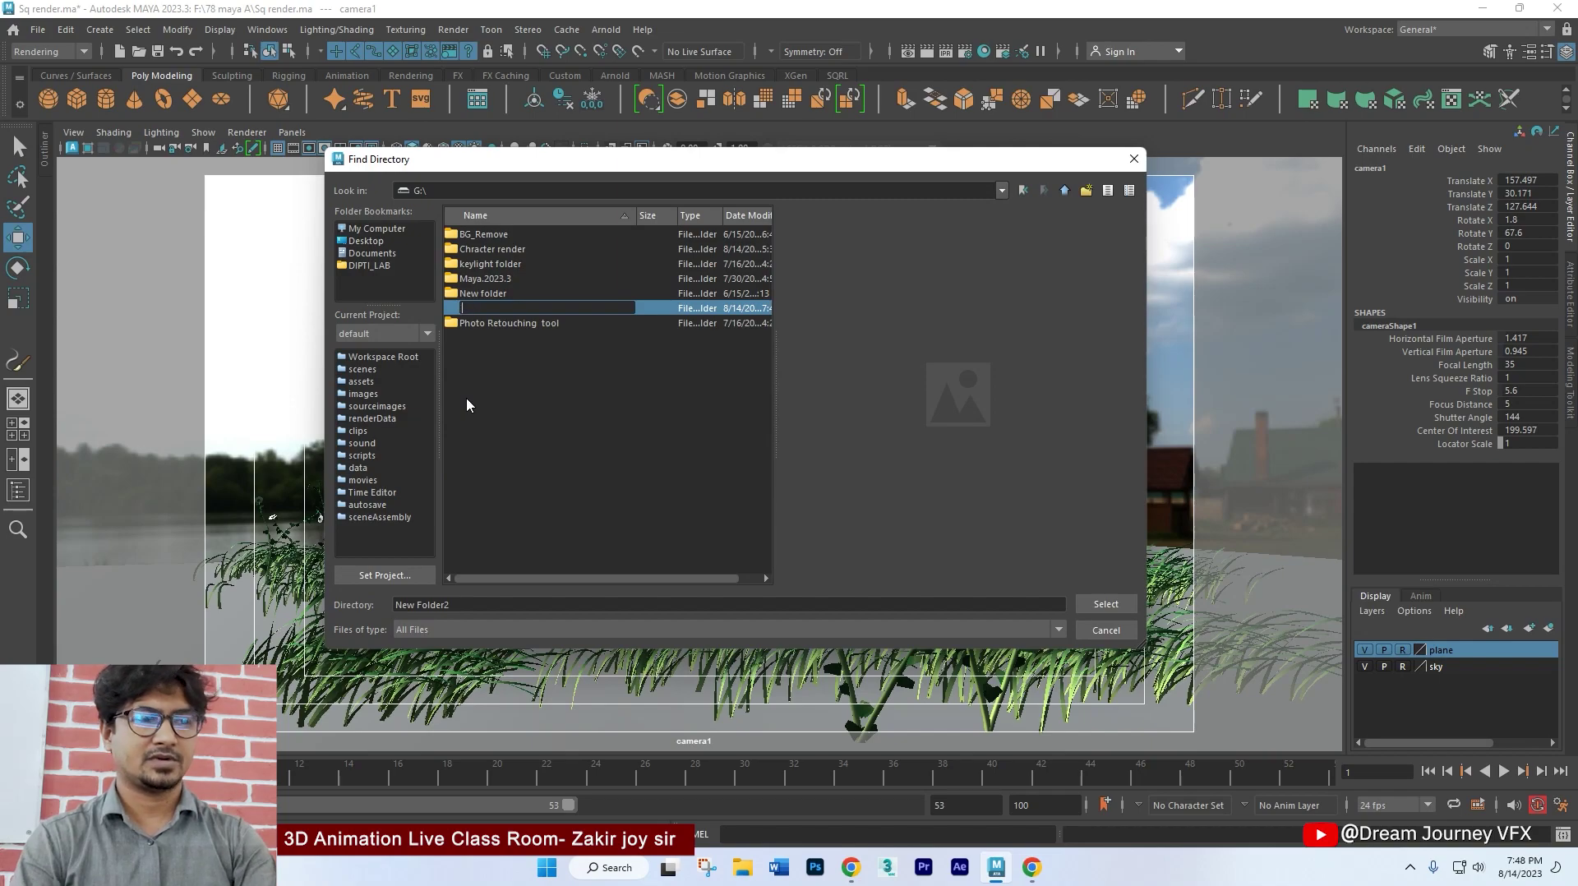
type("3d C")
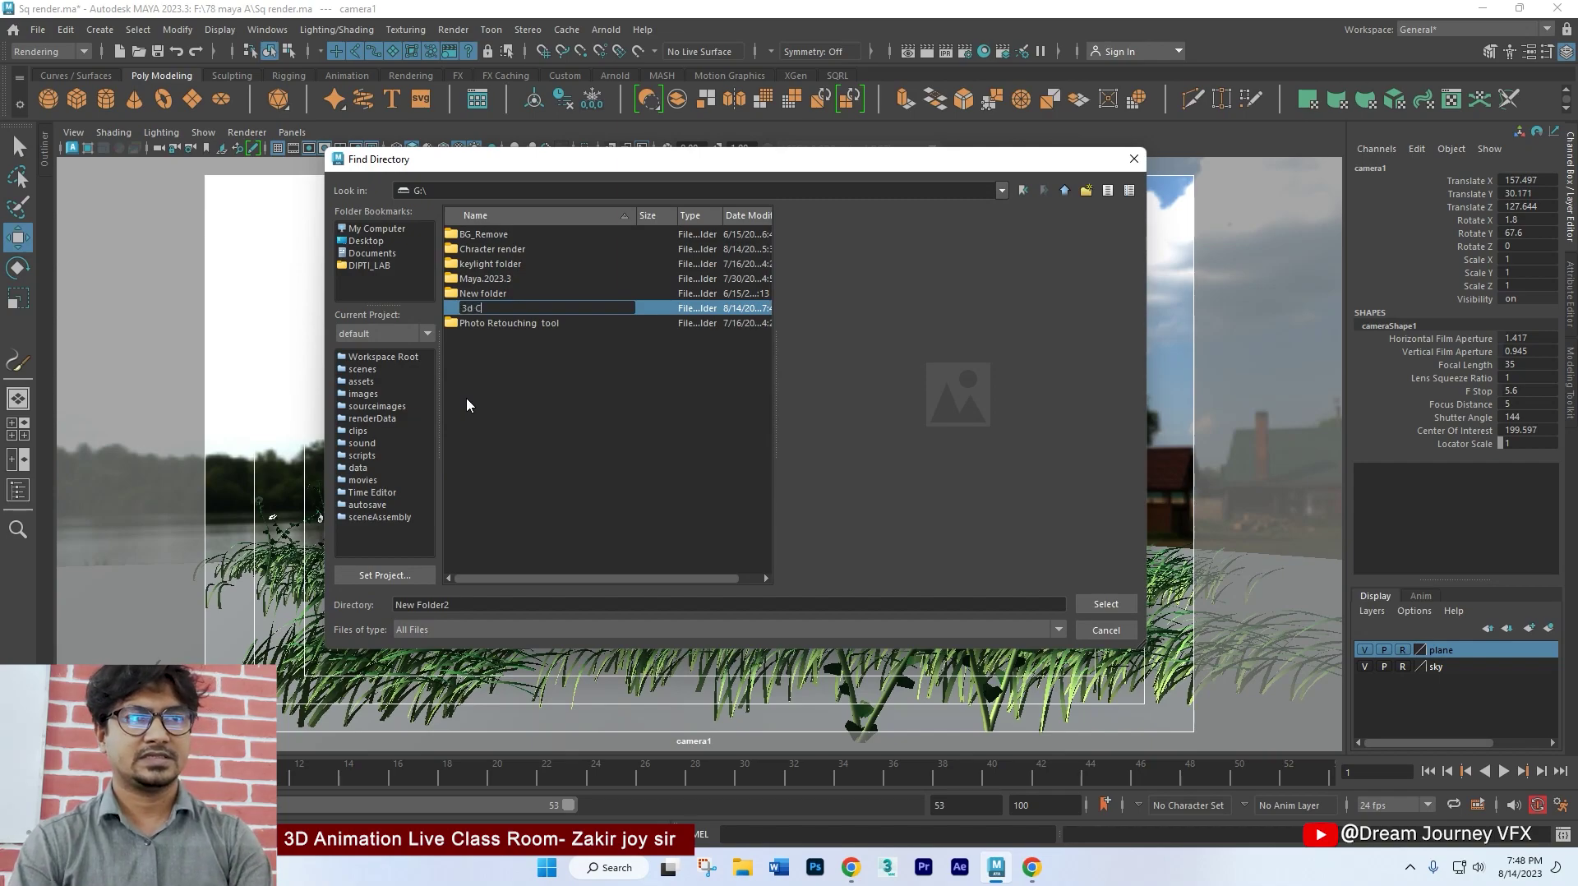
type("h_")
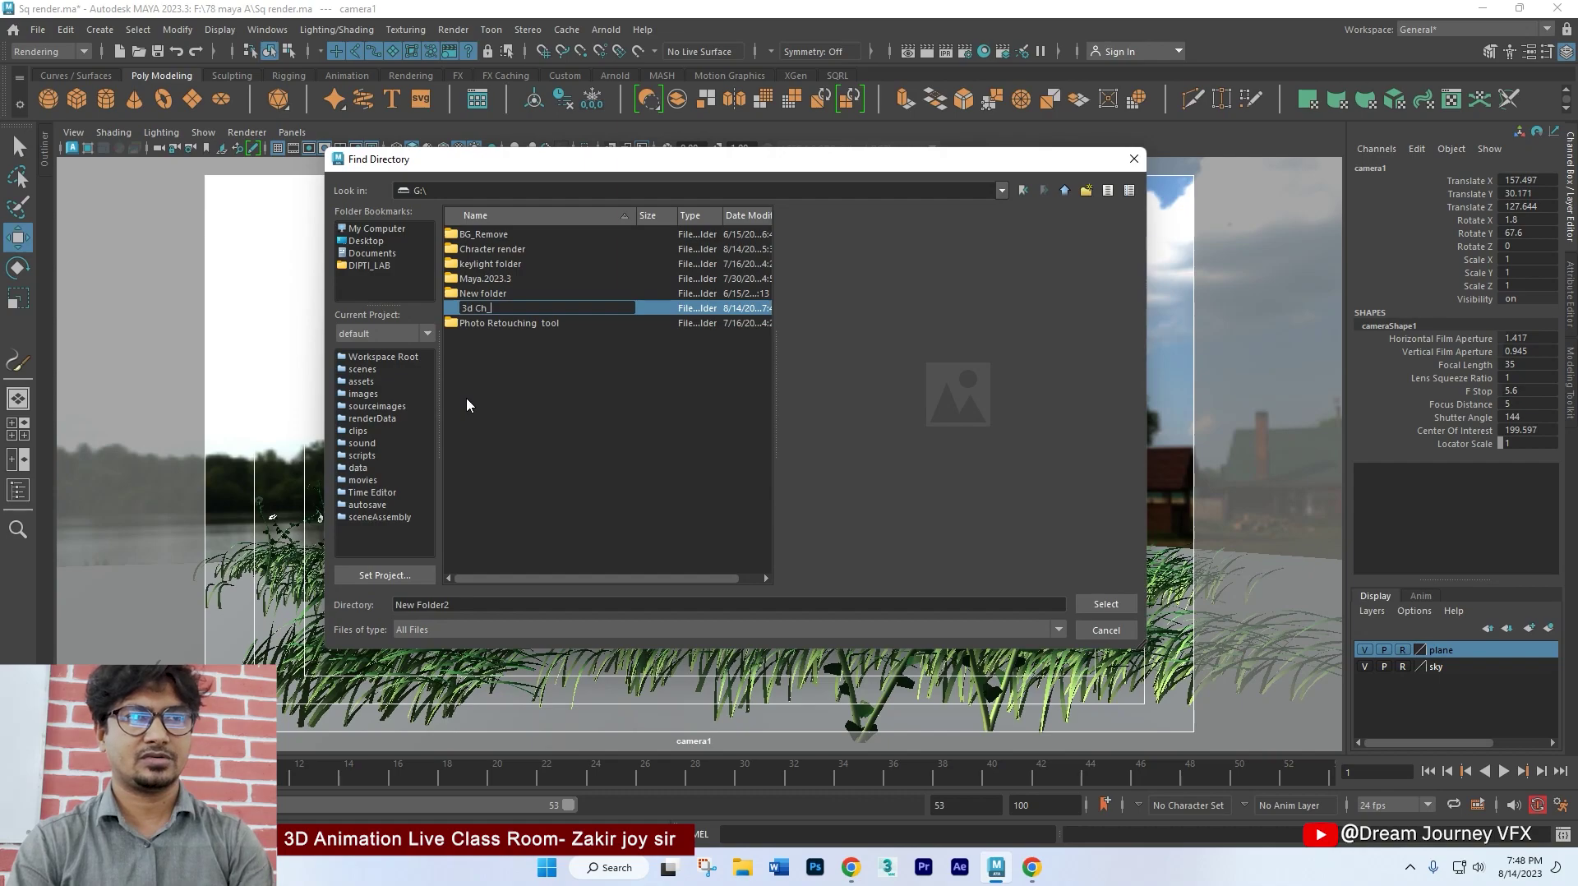
type("Rendeer")
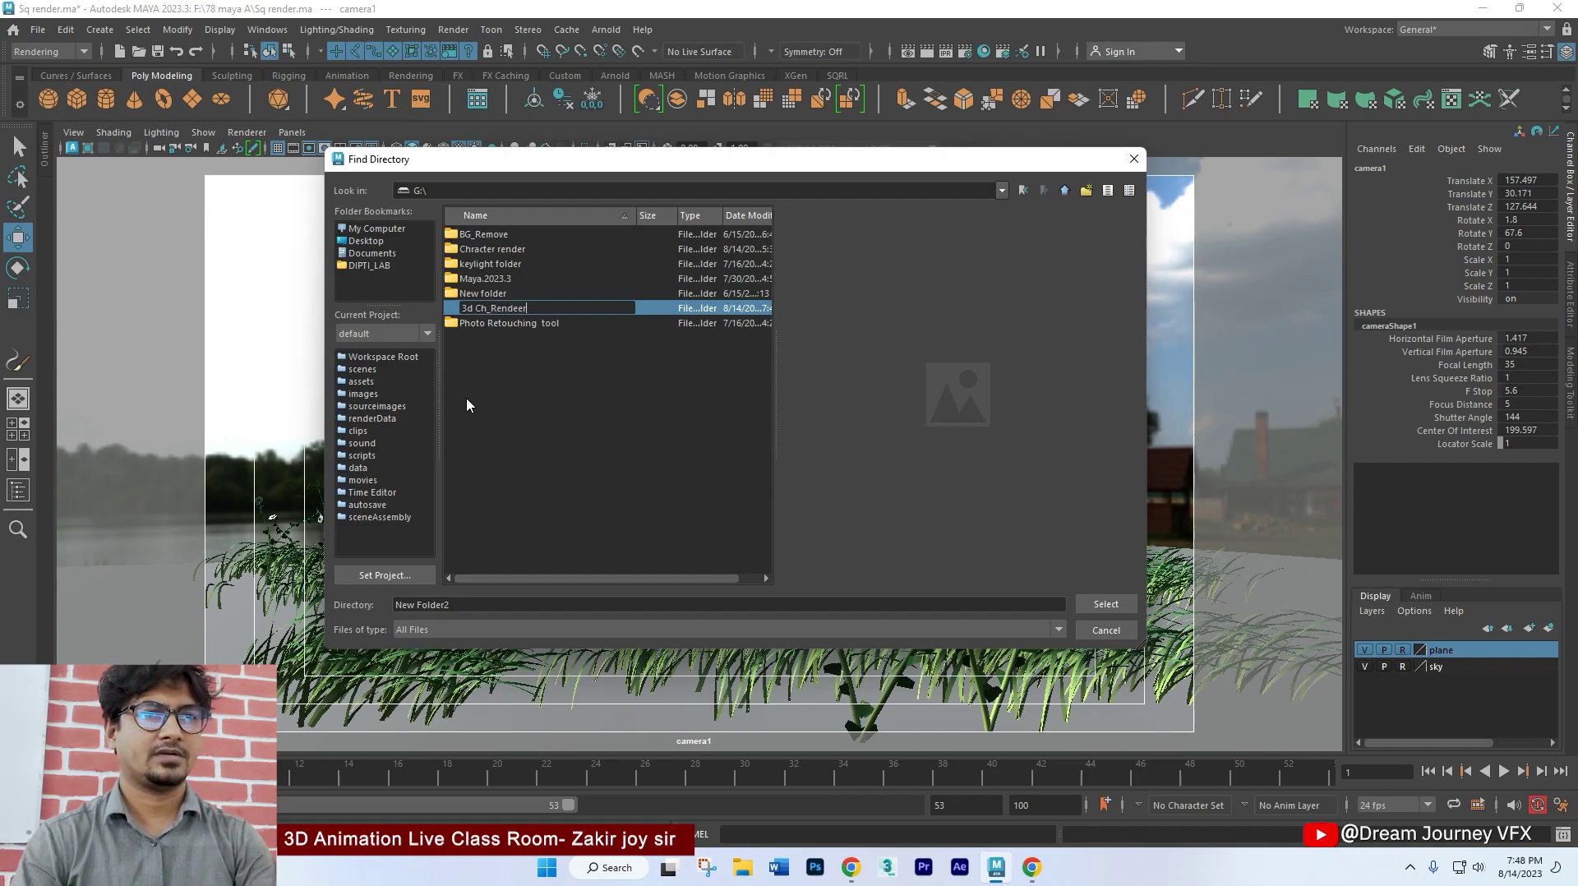
key("BackSpace")
key("BackSpace")
type("r")
key("Return")
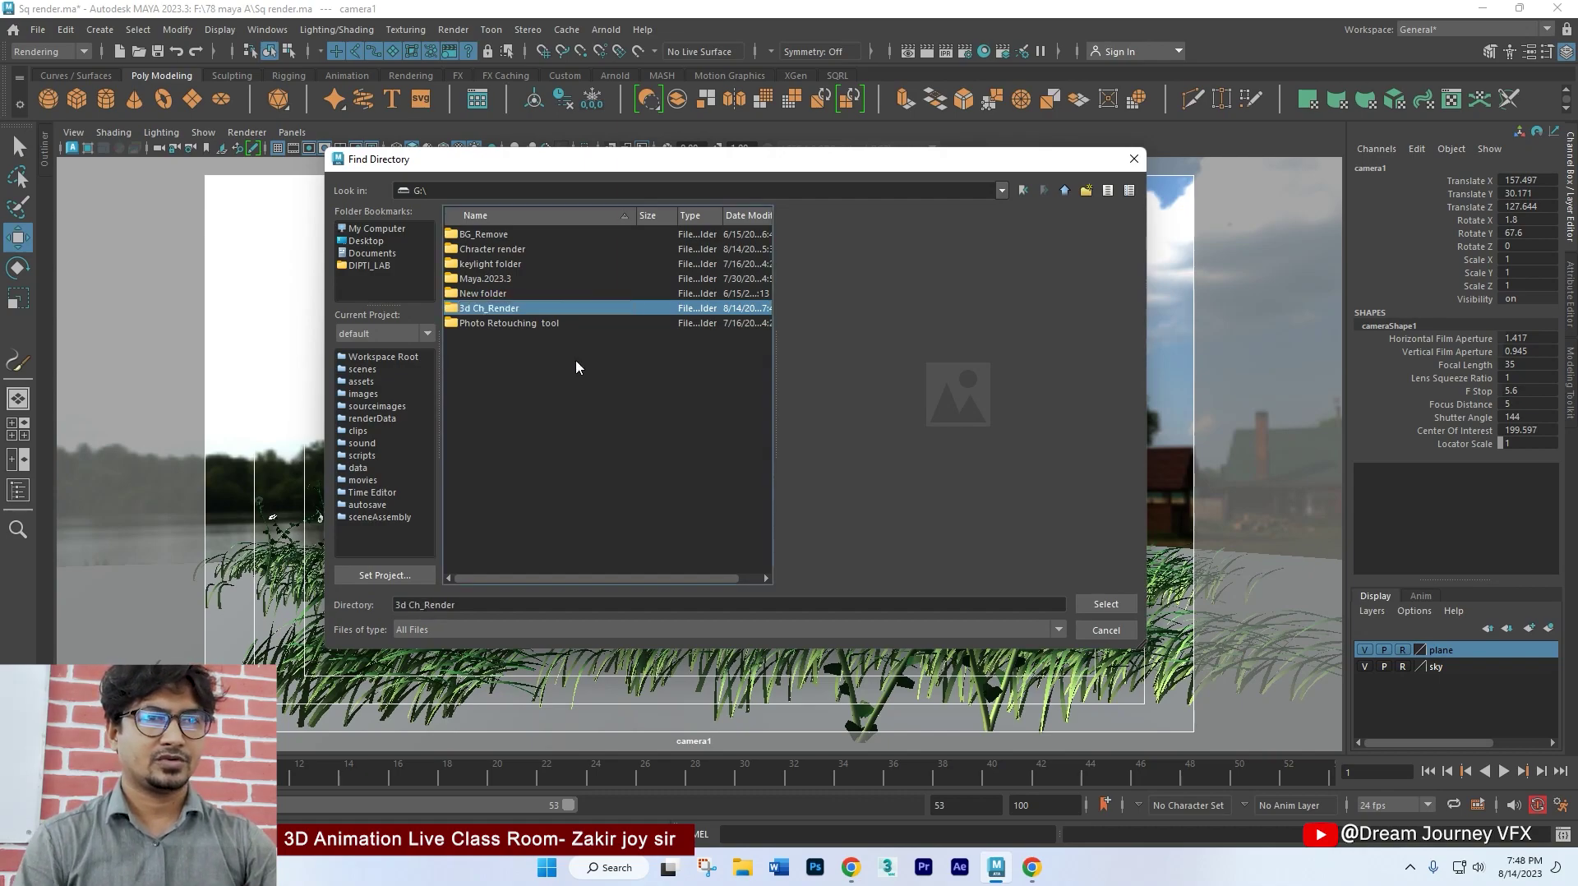
Step: Inside 3d Ch_Render, create a subfolder named 'cartoon animation'
double_click(499, 310)
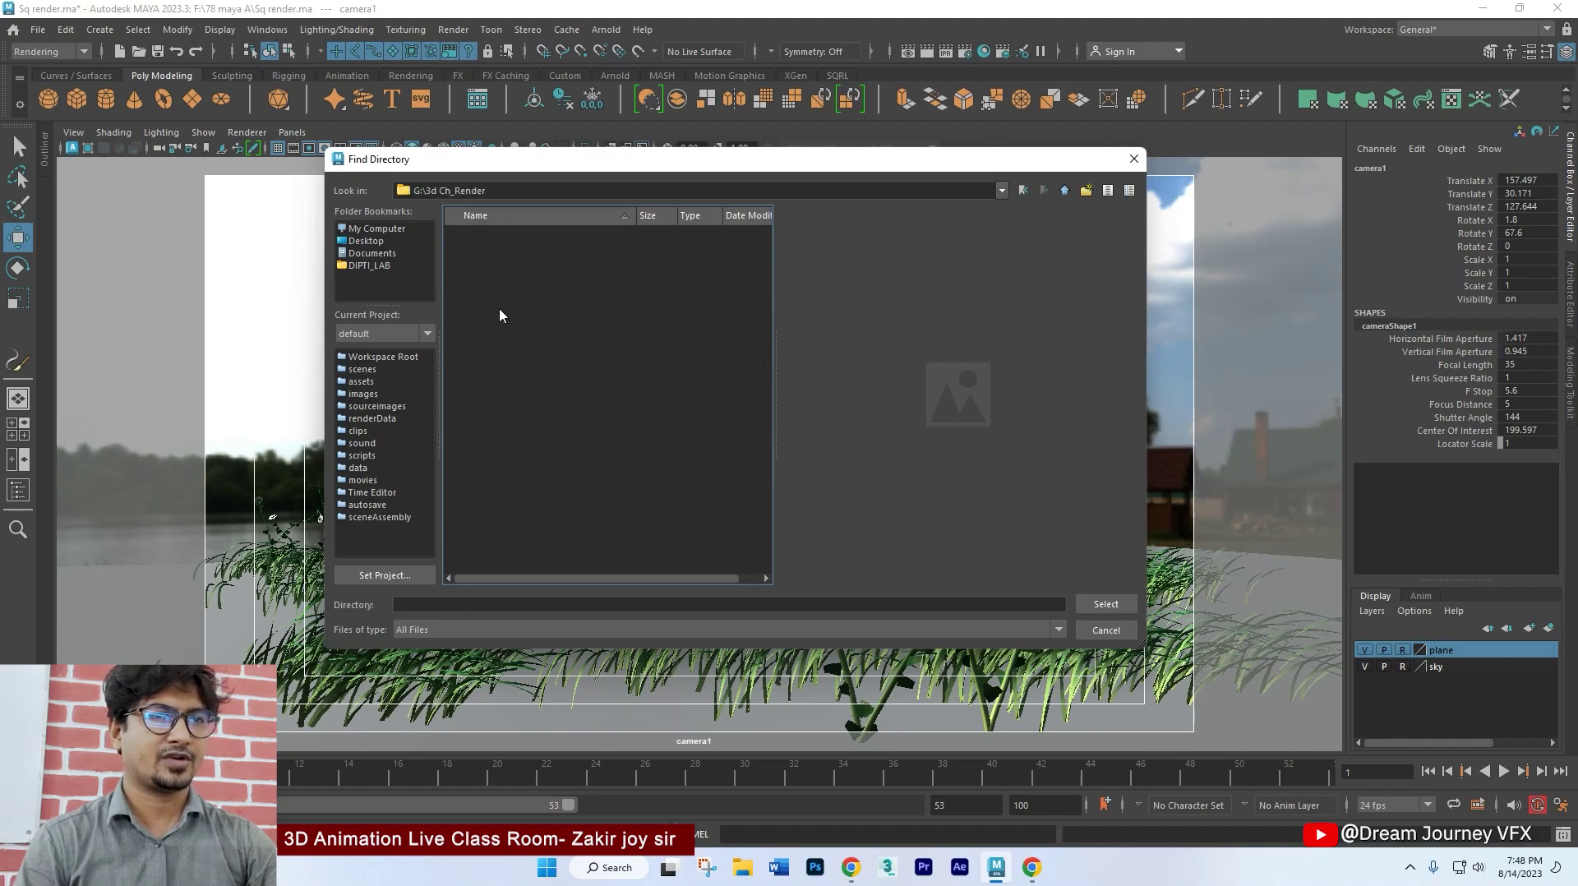
left_click(1086, 191)
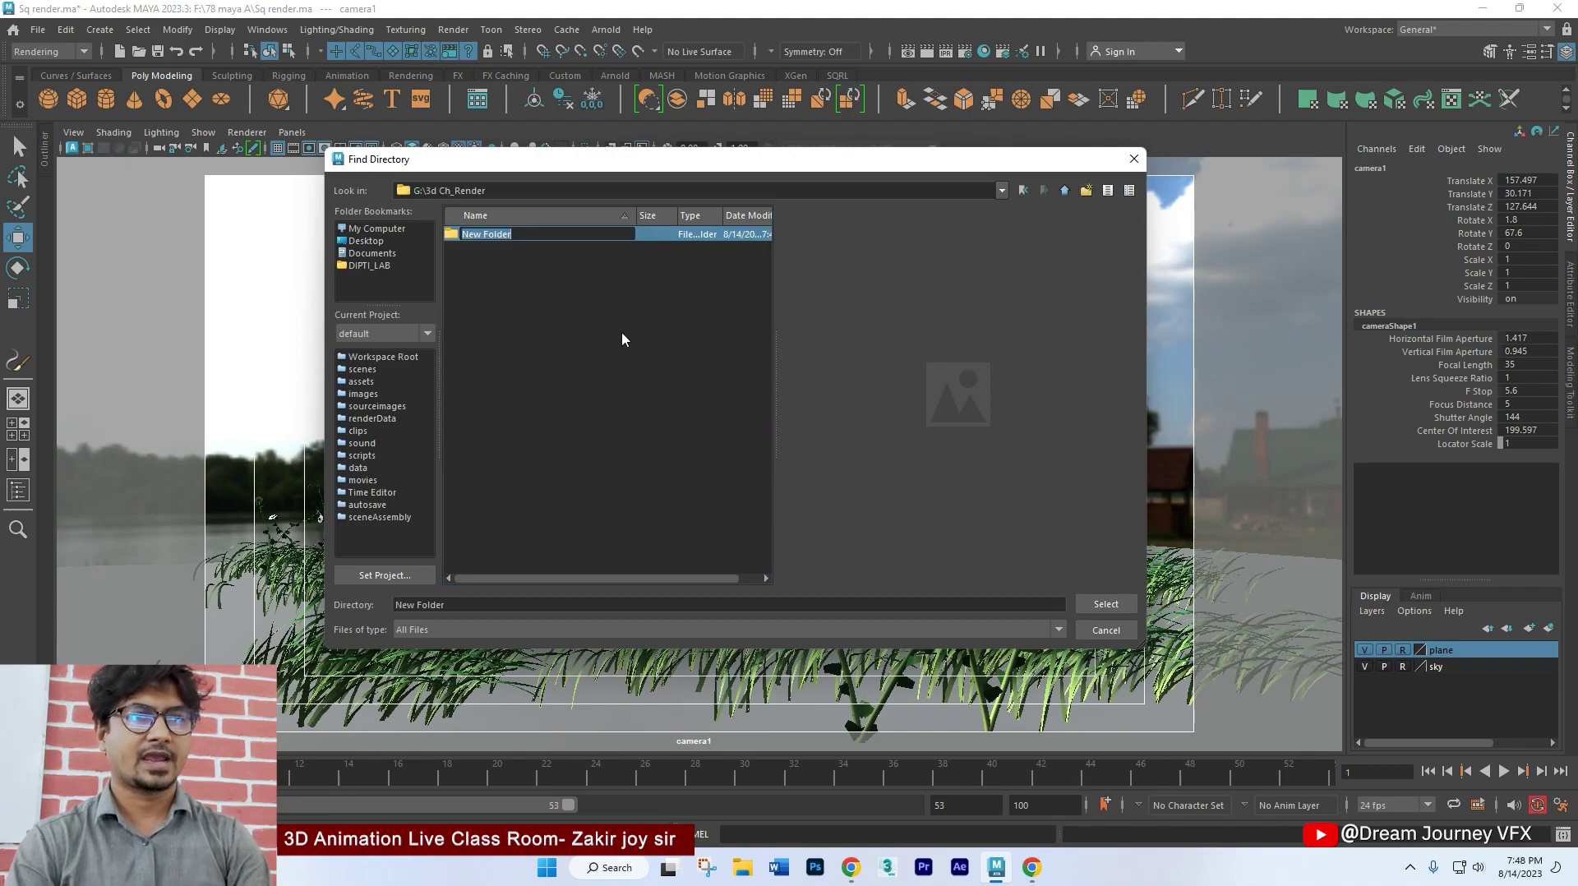
type("C")
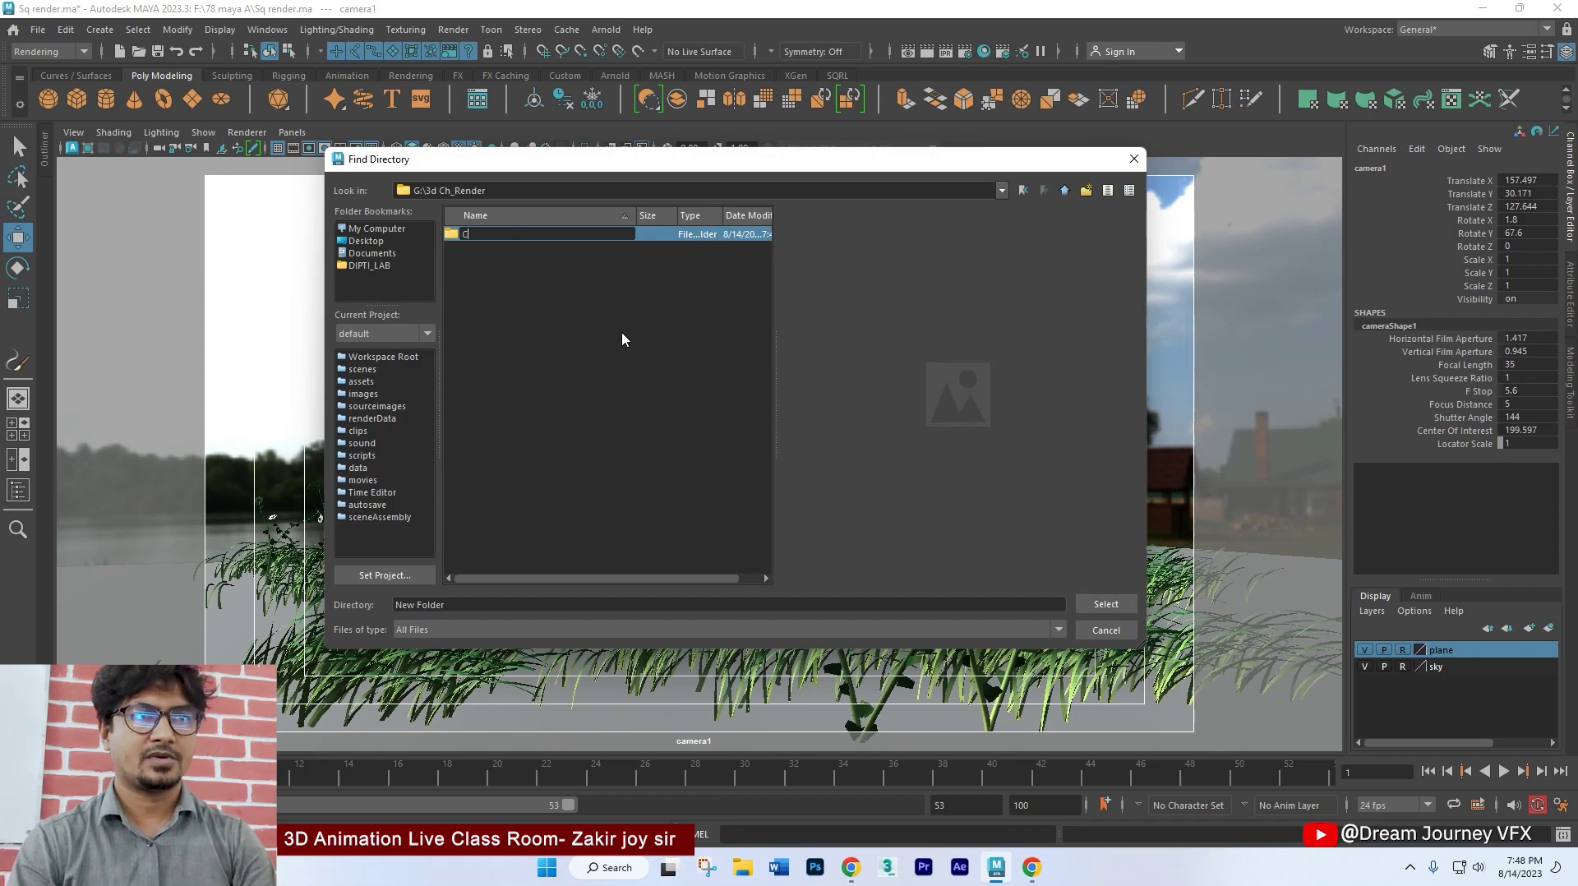
key("BackSpace")
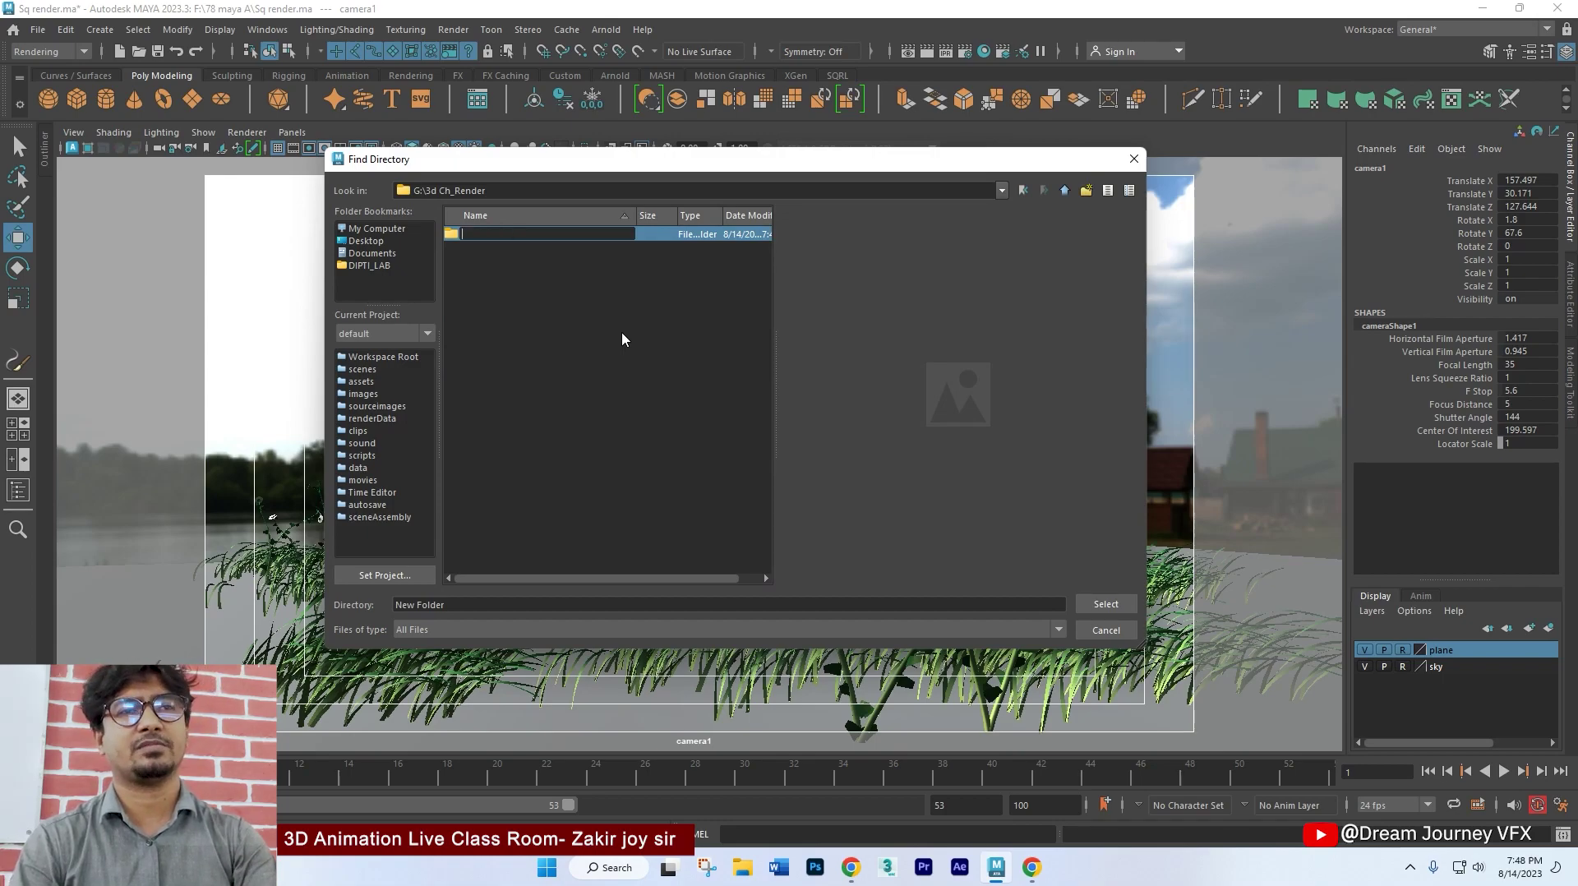
type("car")
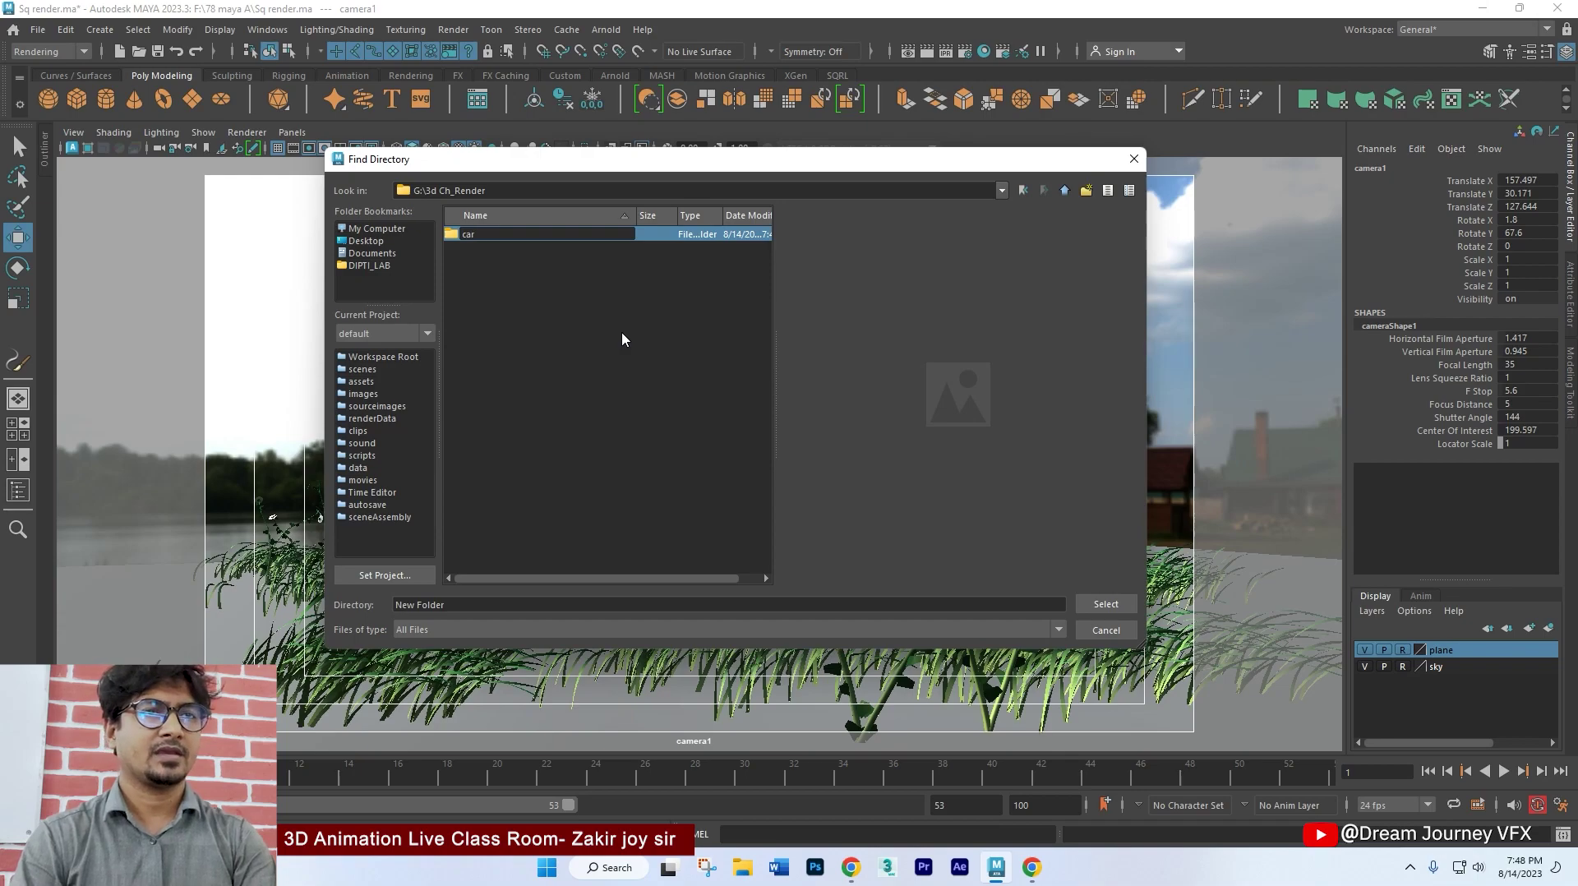
type("toon an")
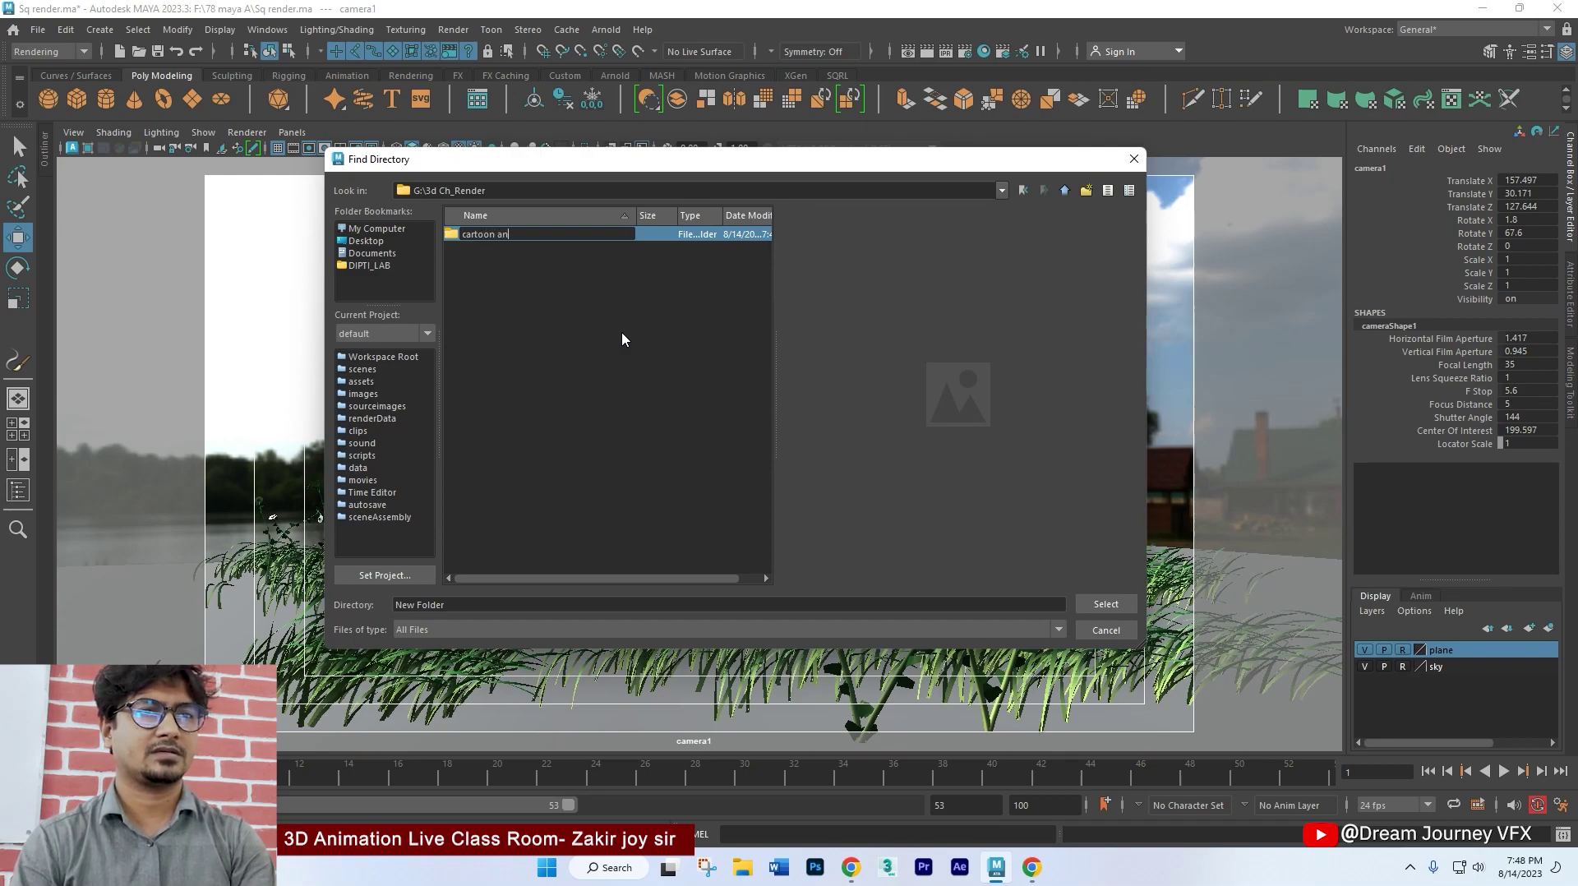
type("imation")
key("Return")
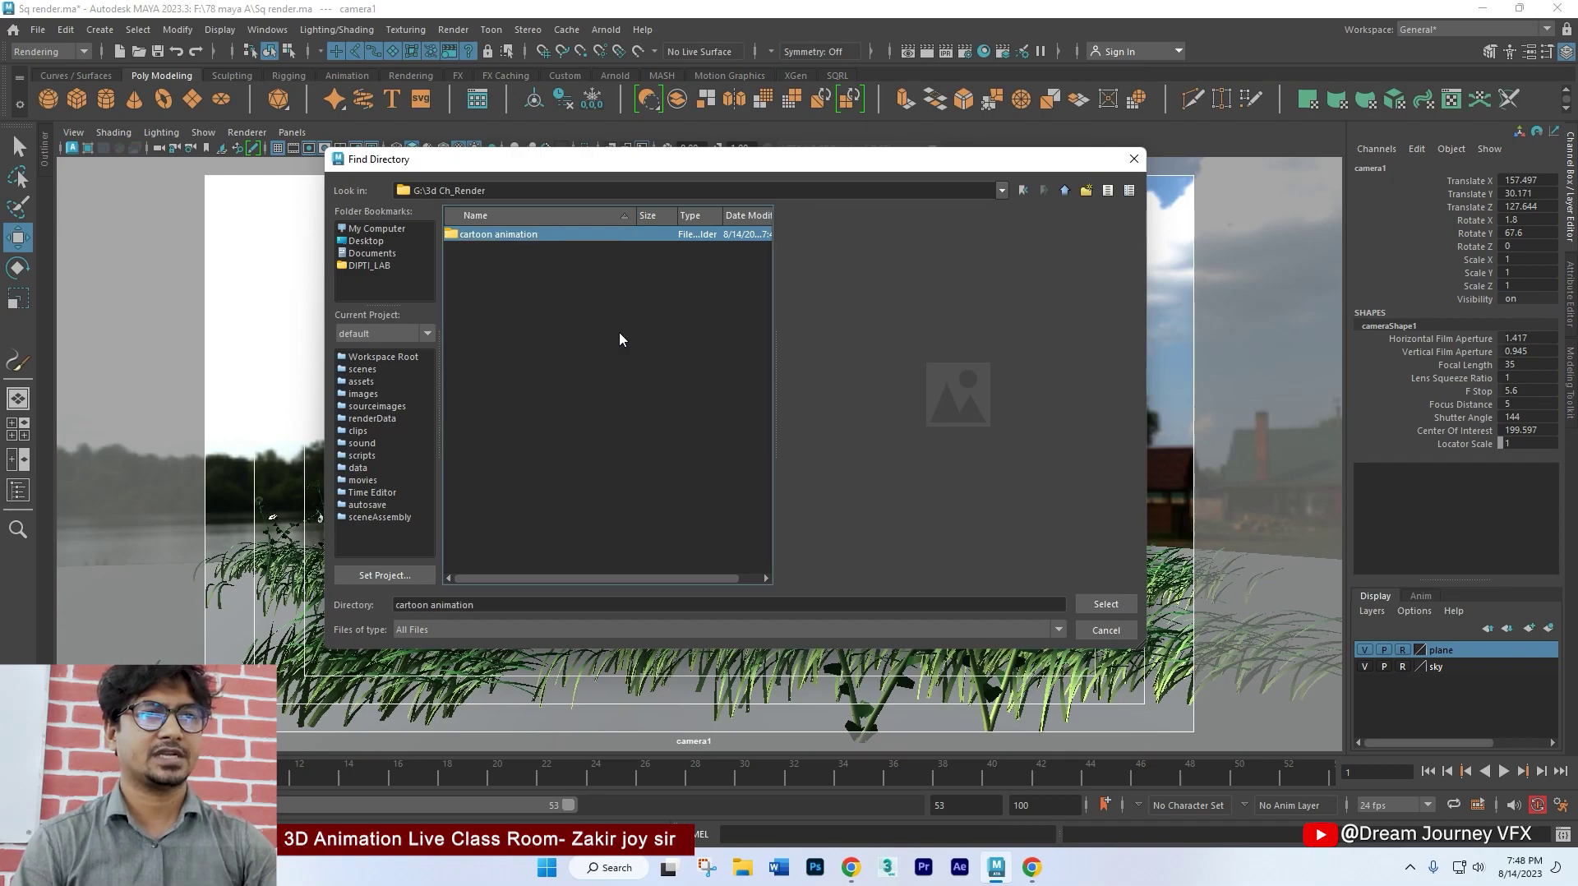
Step: Set render output to G:/3d Ch_Render/cartoon animation and save the Sq render.ma scene
left_click(1105, 604)
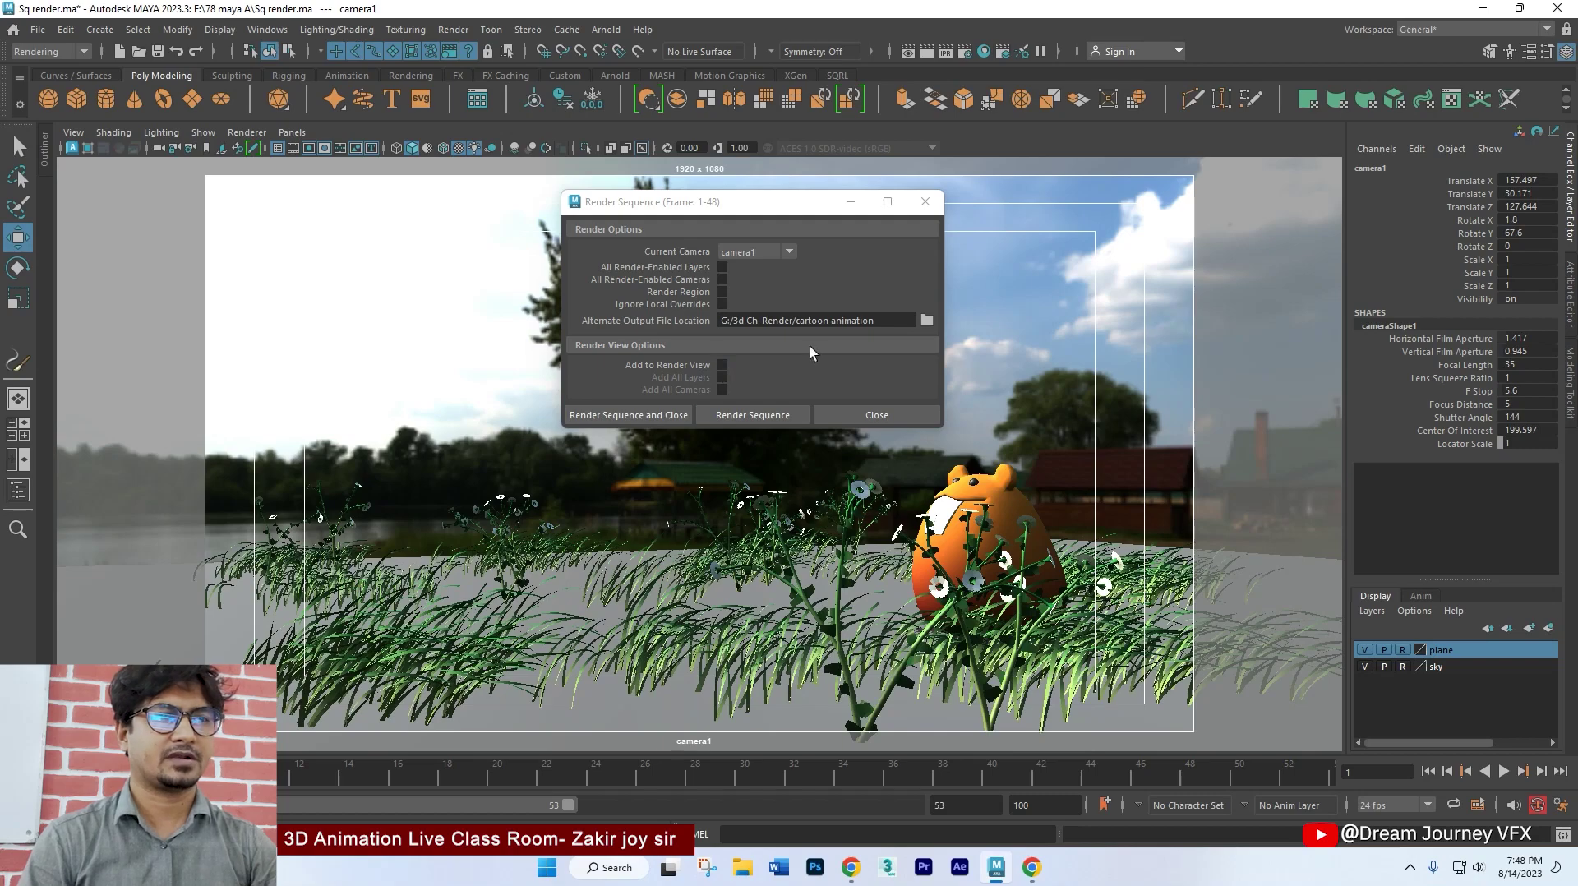
left_click_drag(764, 208, 1104, 232)
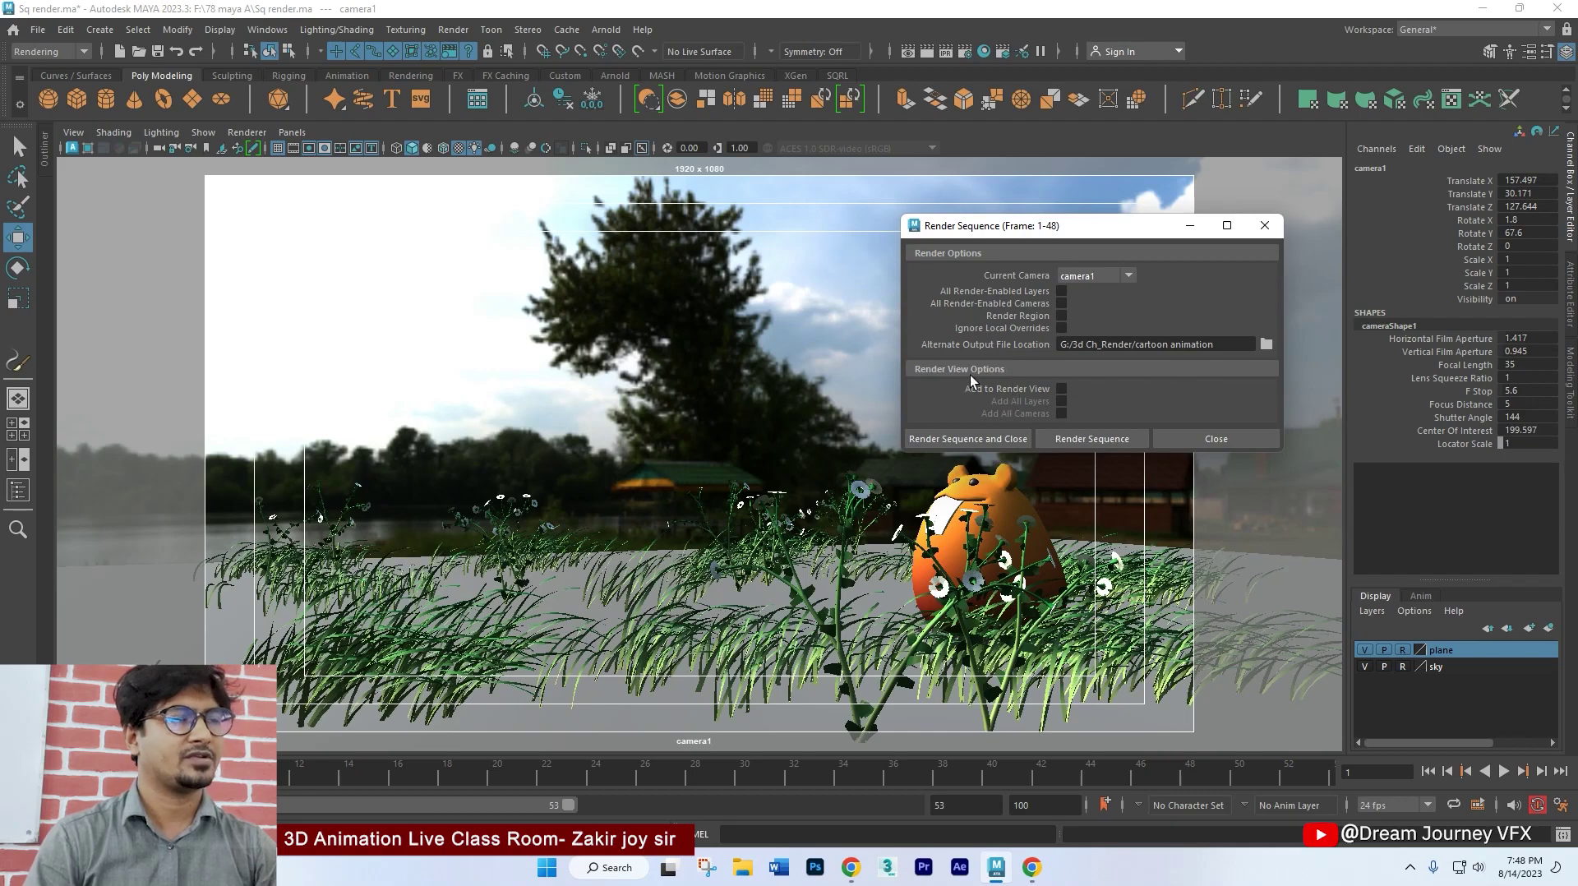
left_click_drag(1096, 230, 1160, 190)
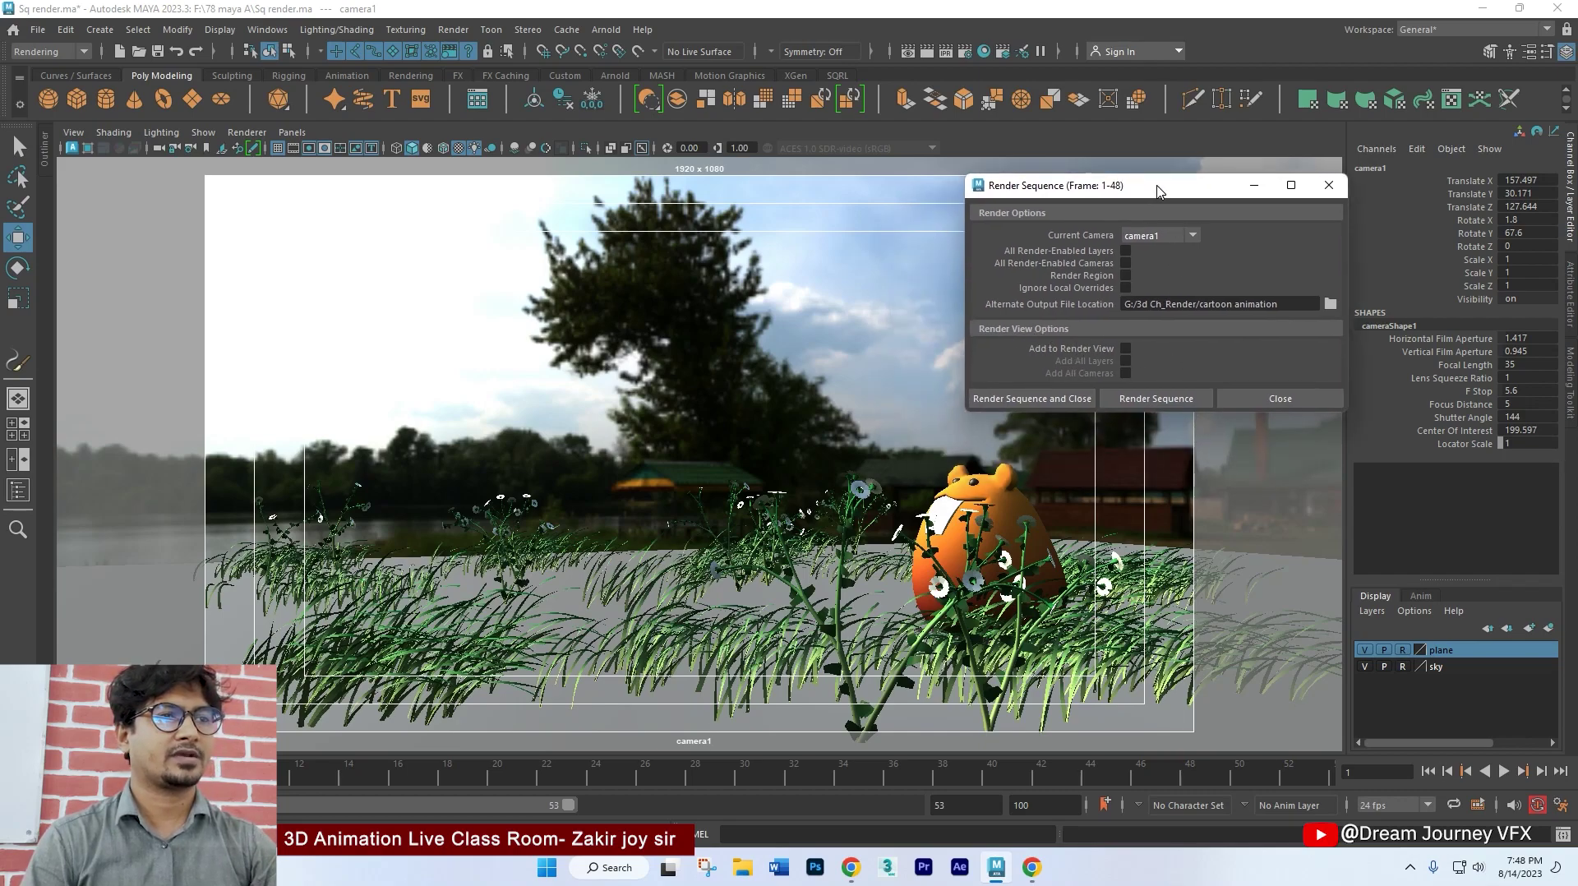
left_click(158, 51)
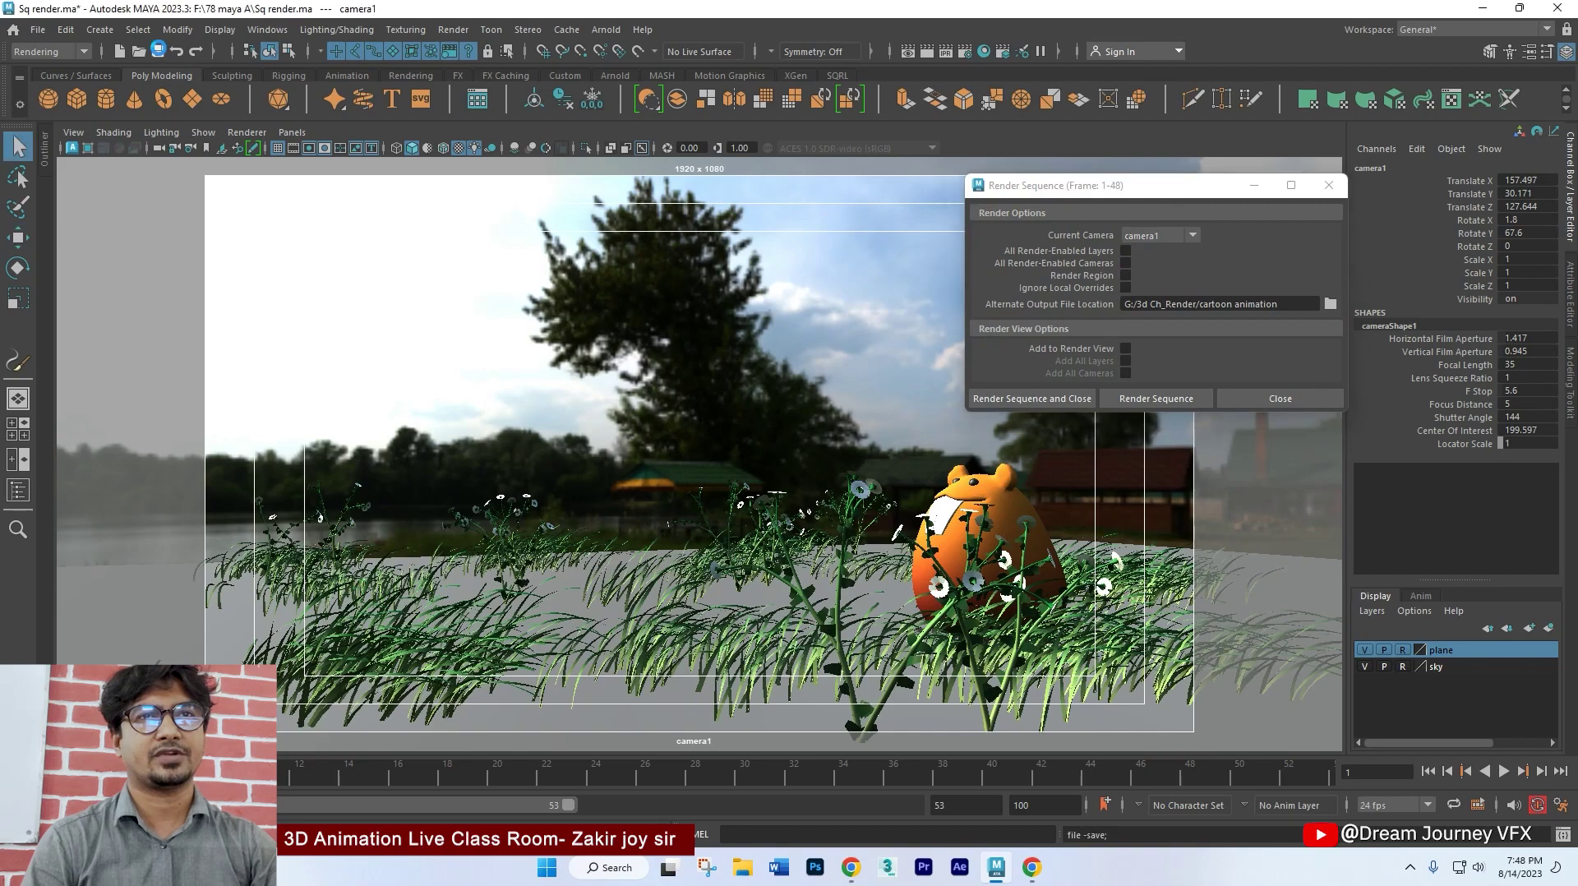
left_click(455, 352)
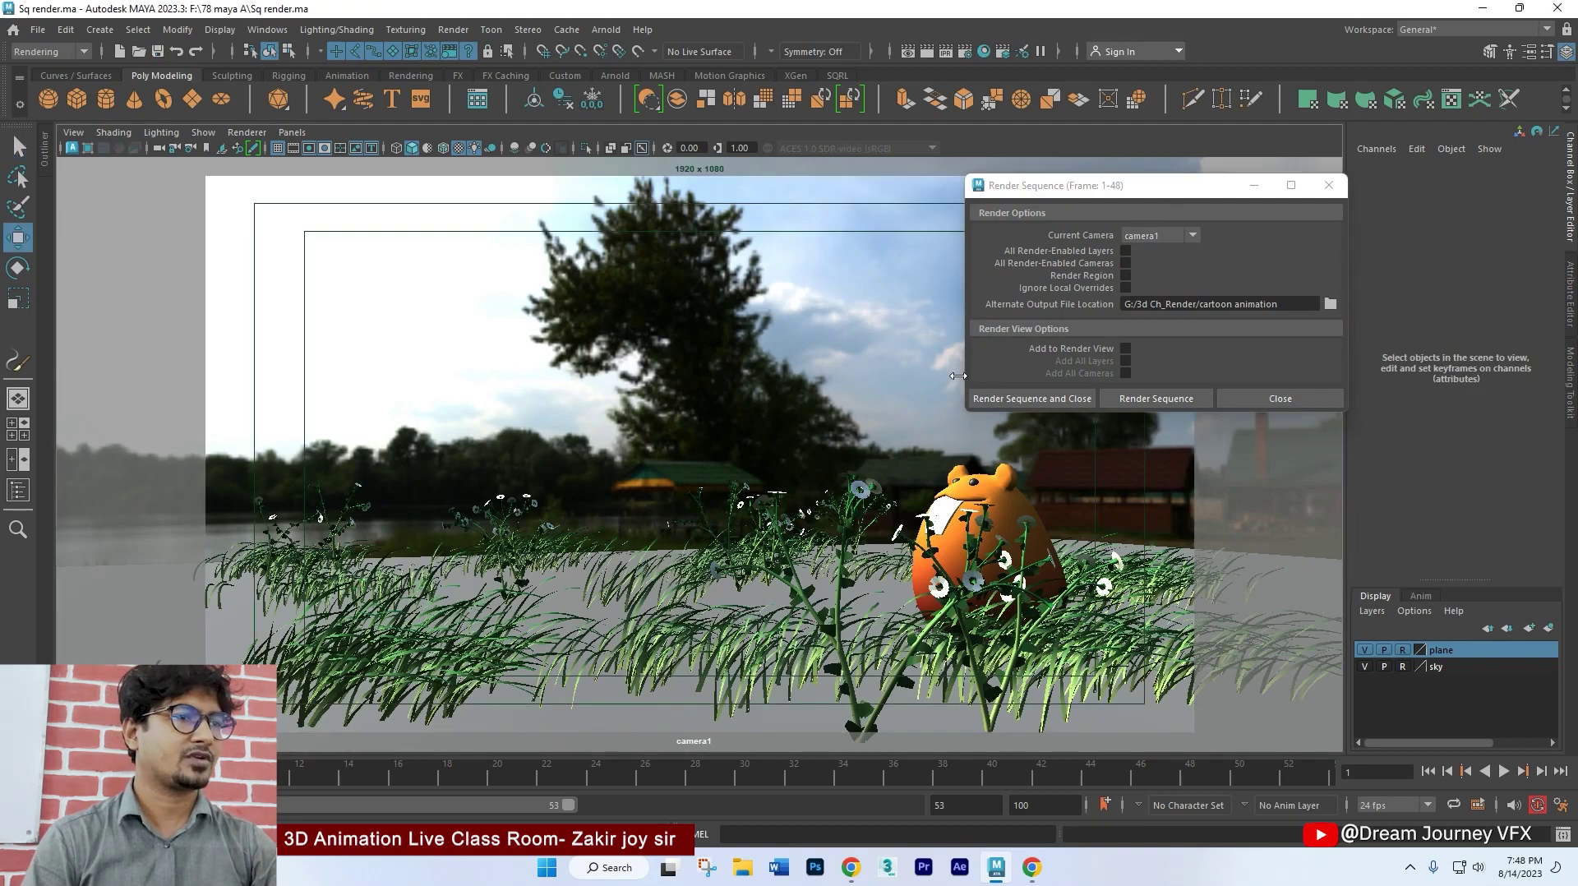
Step: Start rendering frames 1–48 from camera1, then show the taskbar's hidden apps
left_click(1008, 398)
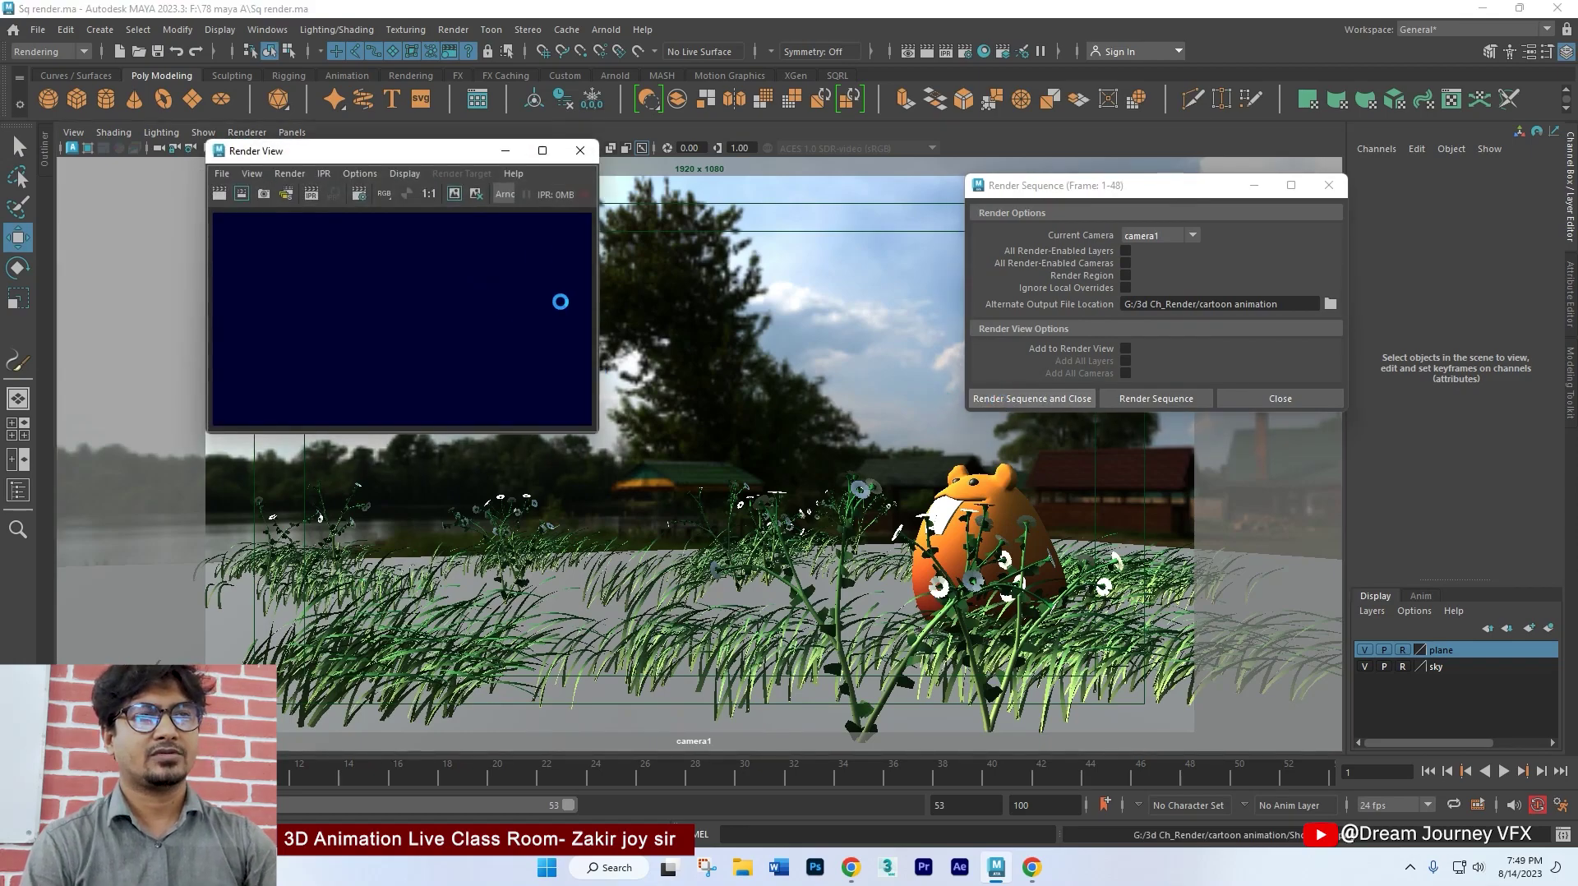
left_click(1411, 868)
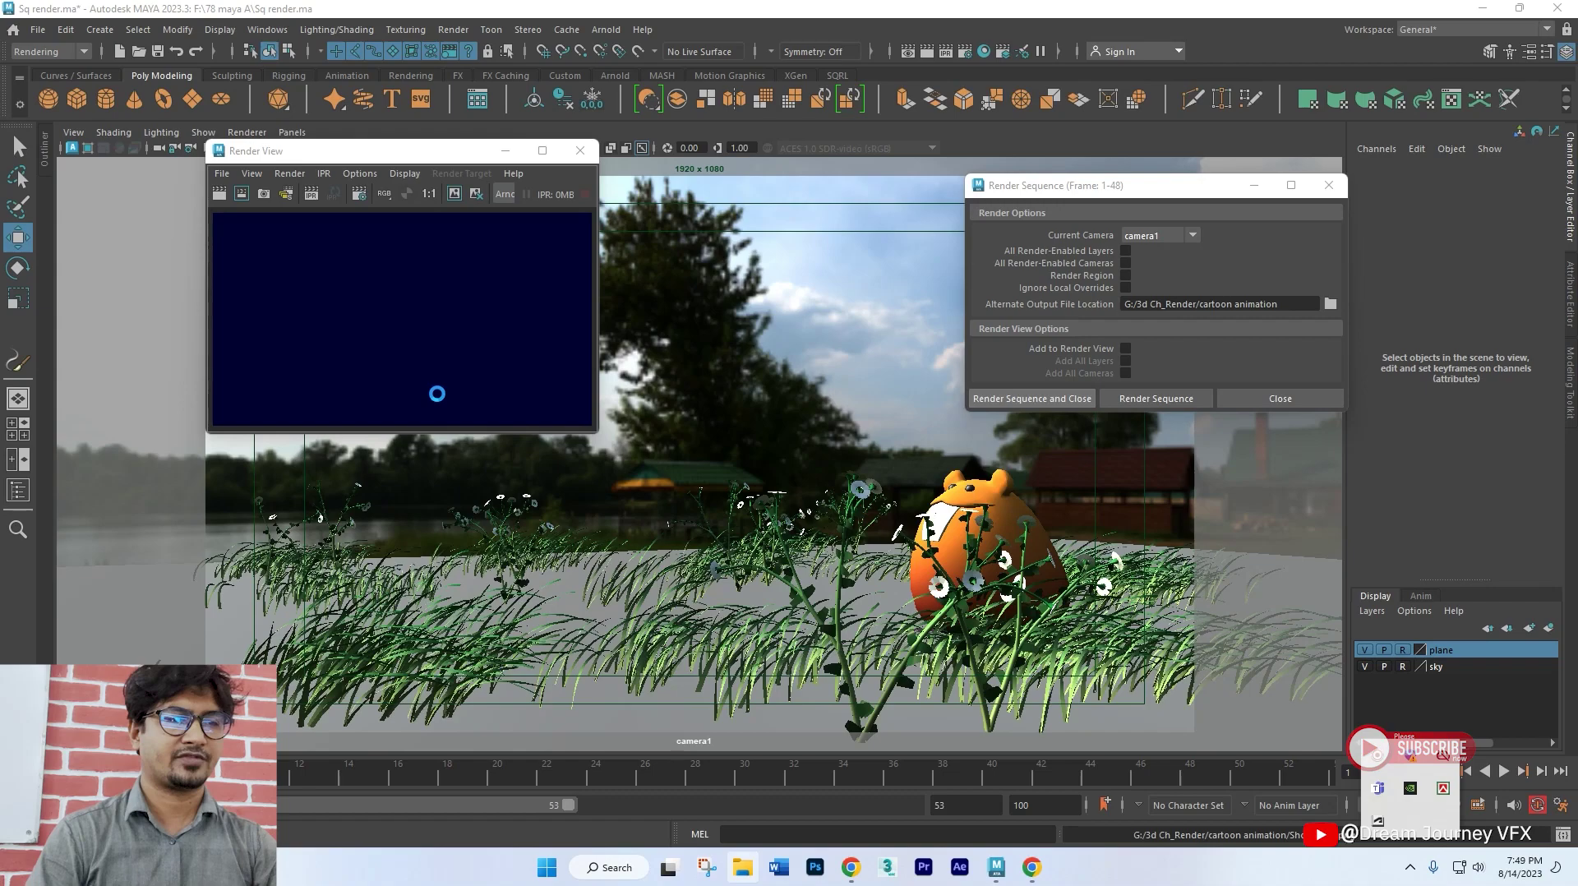
Step: In File Explorer, browse to G:\3d Ch_Render\cartoon animation and open Shot_A_1.1.png
left_click(742, 869)
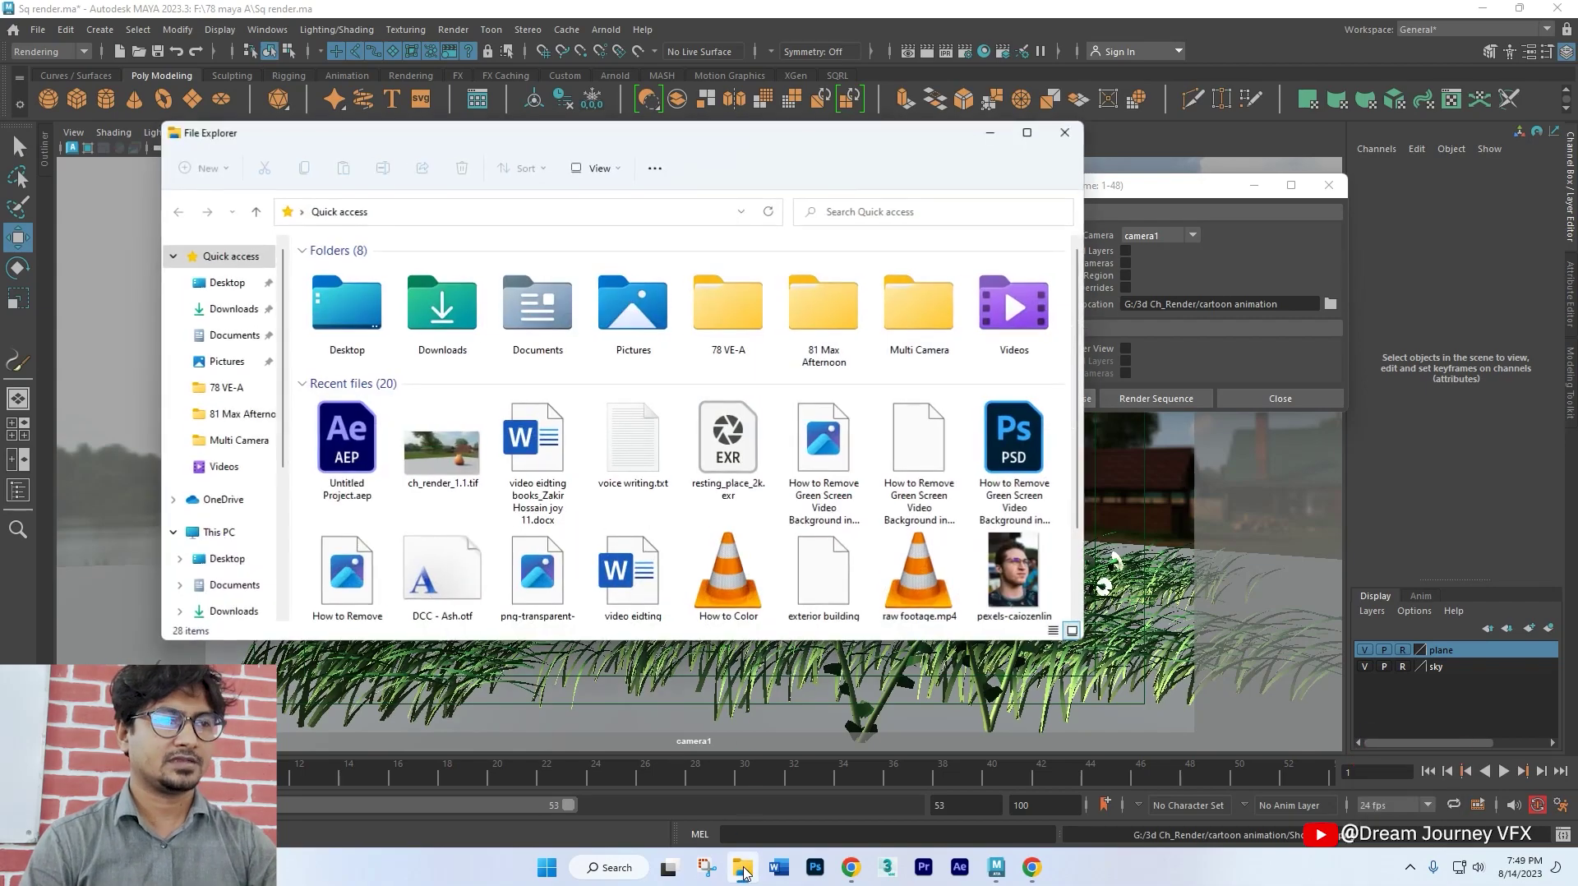
scroll(232, 541, "down", 1)
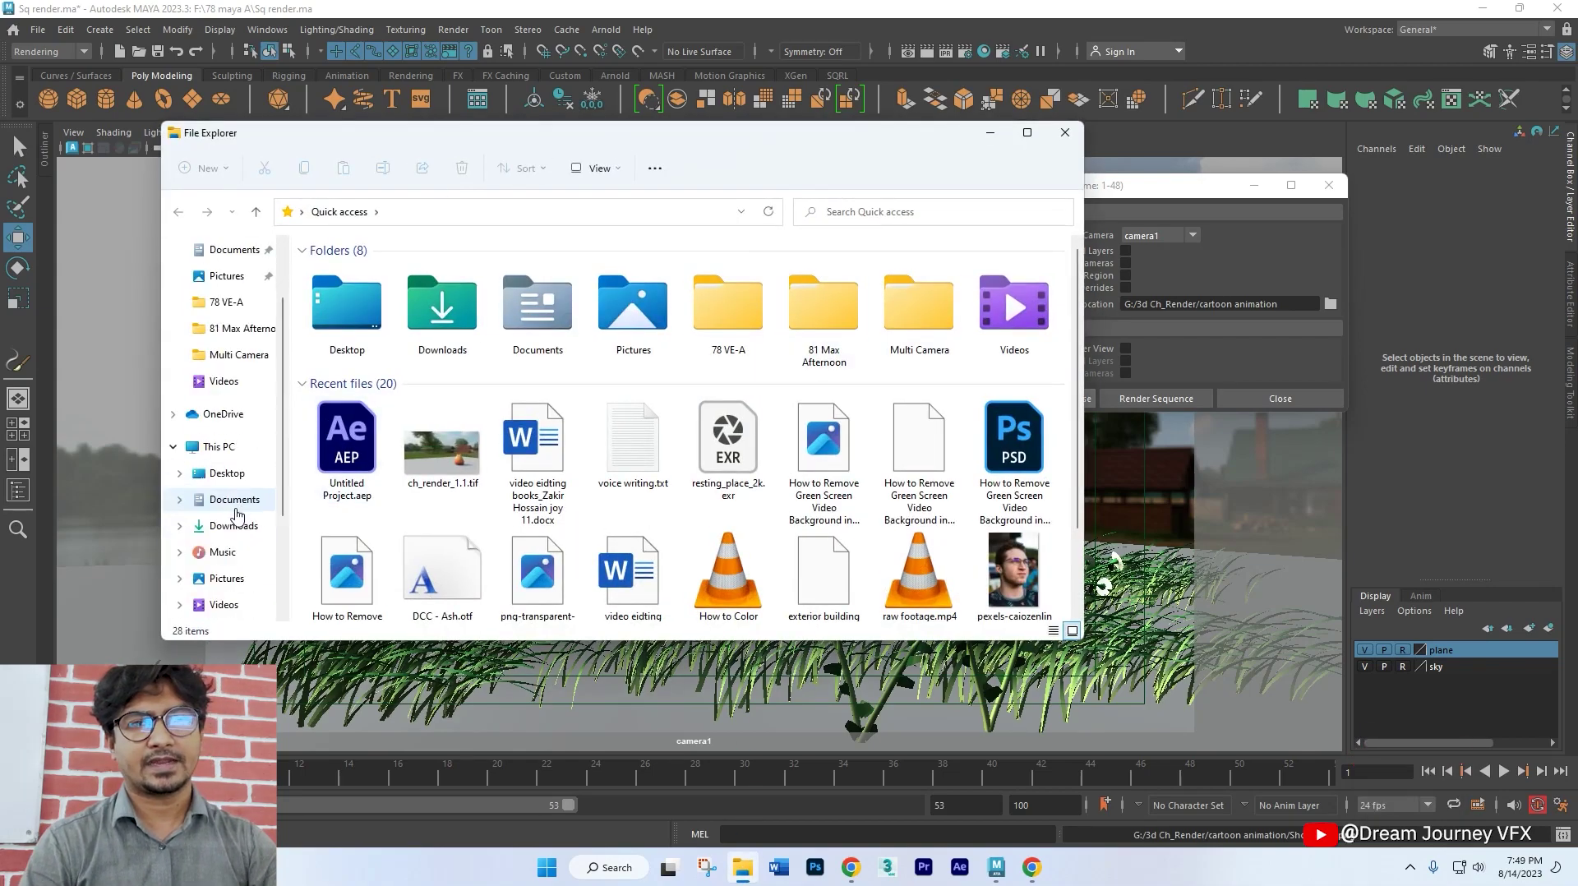
scroll(234, 544, "down", 1)
scroll(237, 549, "down", 1)
scroll(239, 553, "down", 1)
left_click(240, 548)
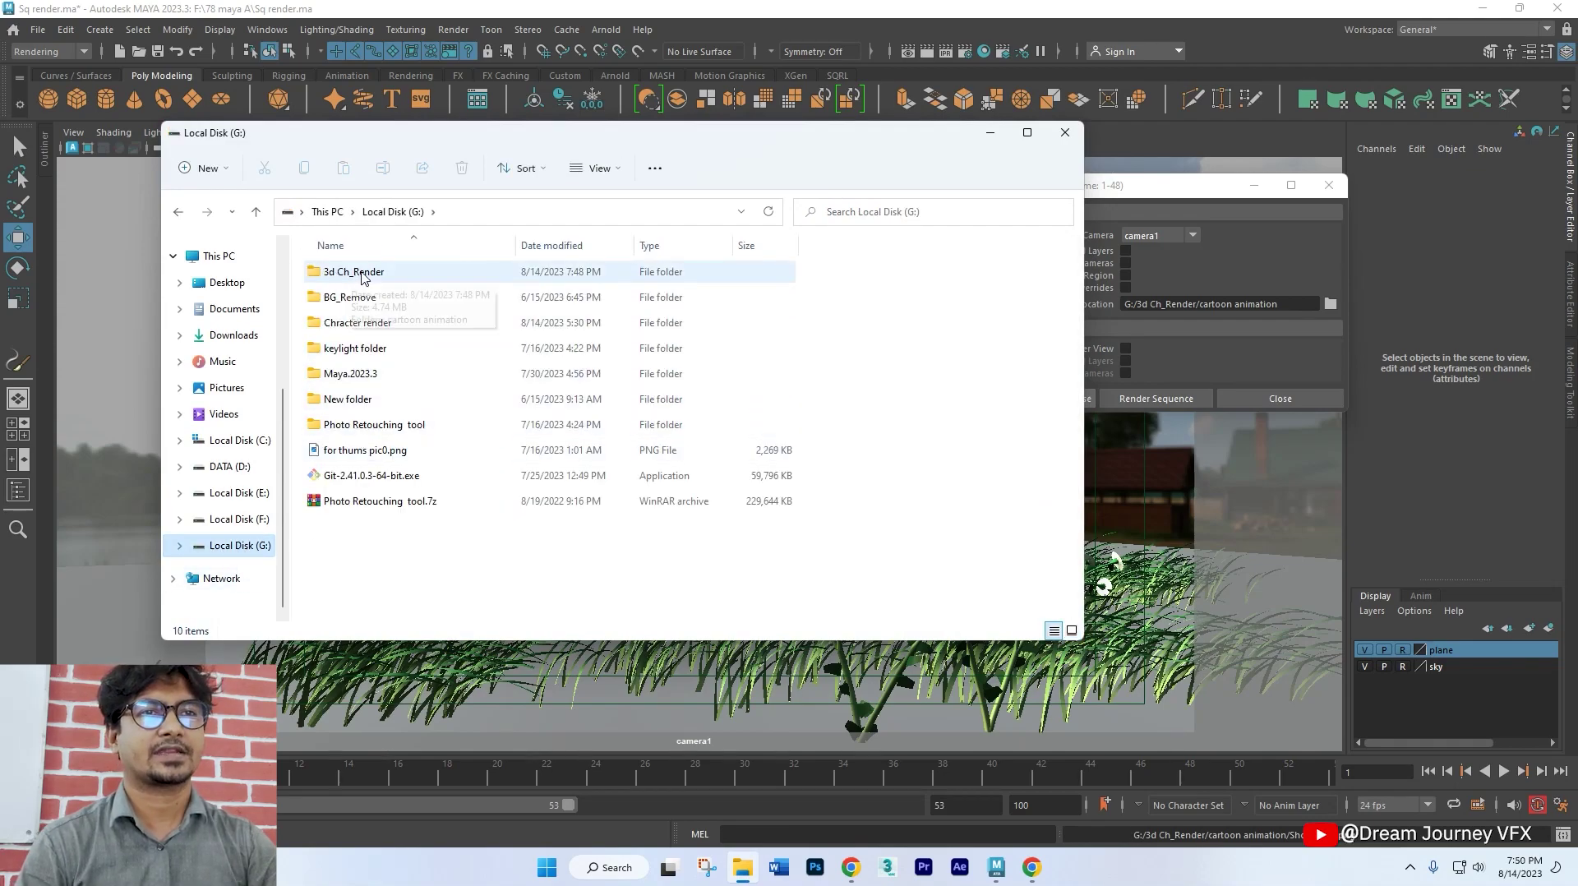
double_click(360, 274)
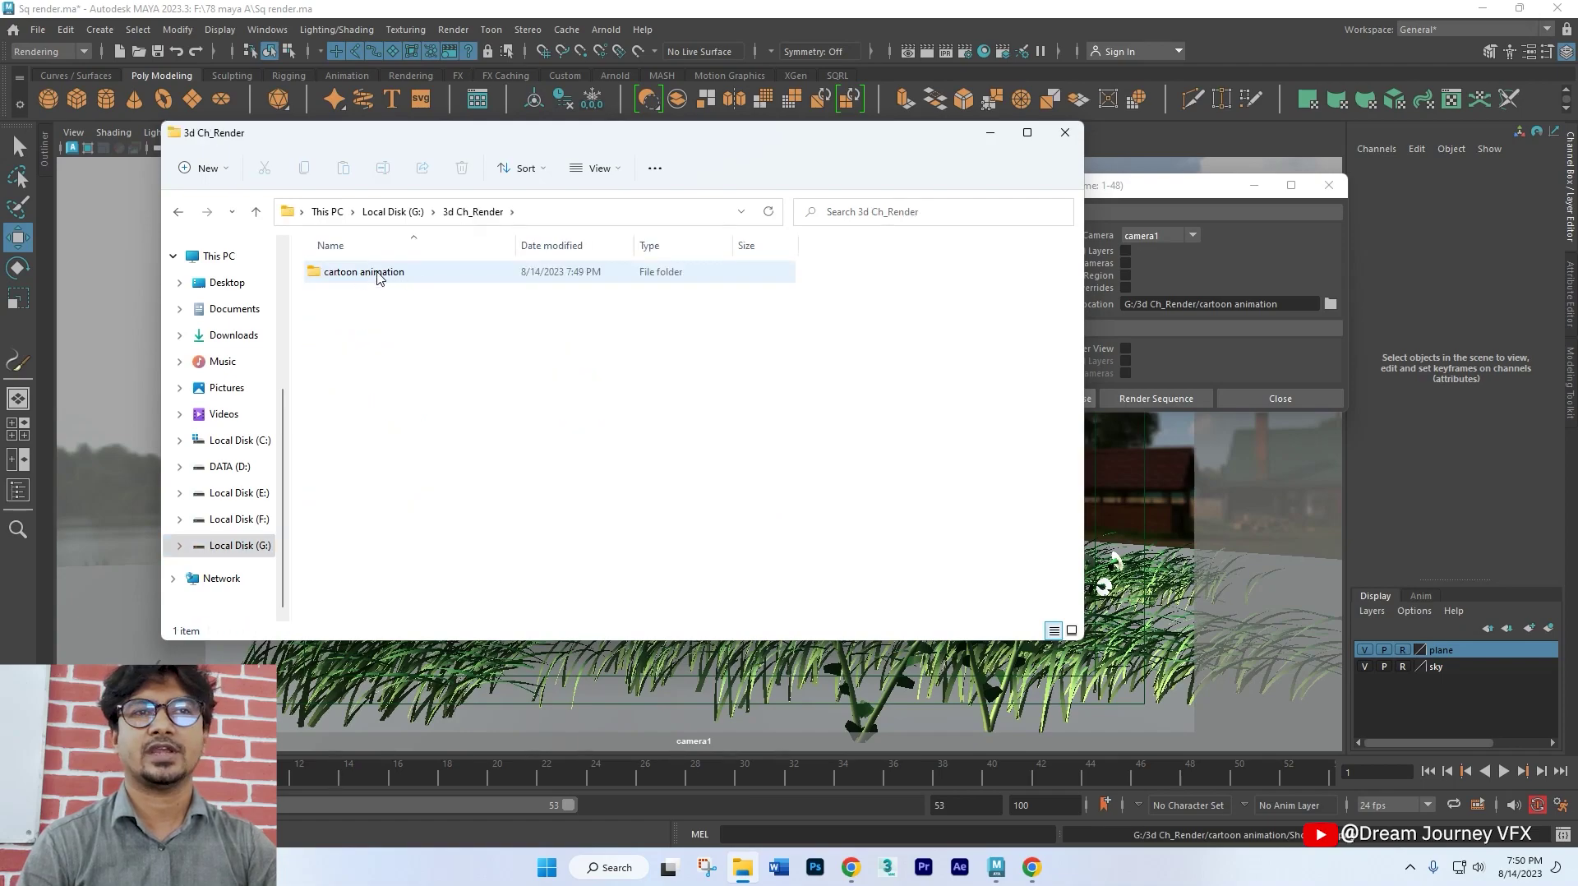
double_click(378, 275)
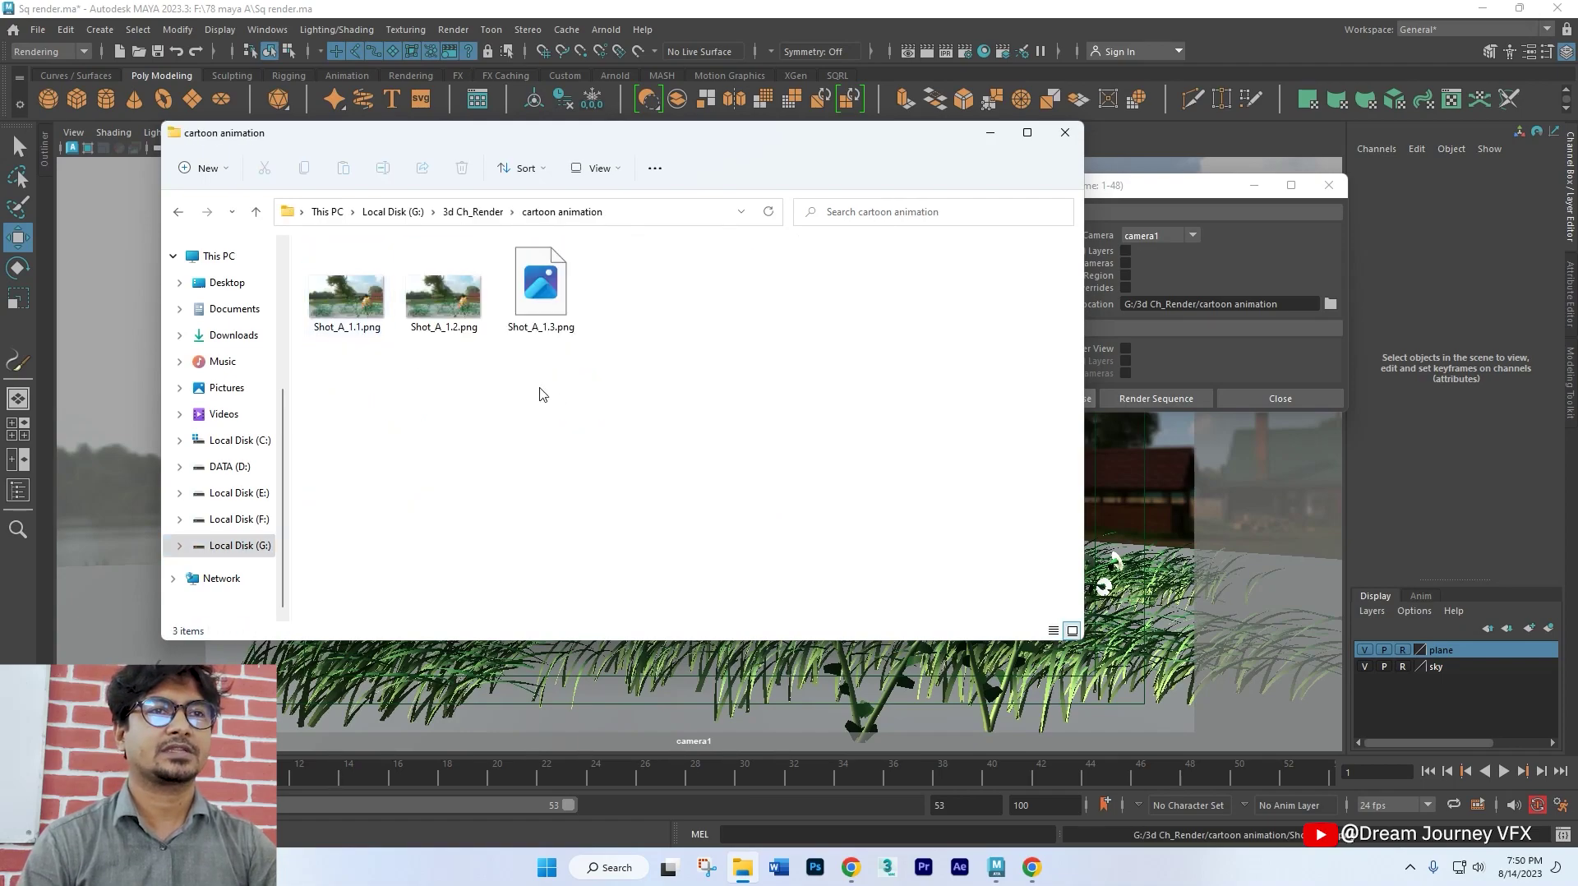
double_click(354, 306)
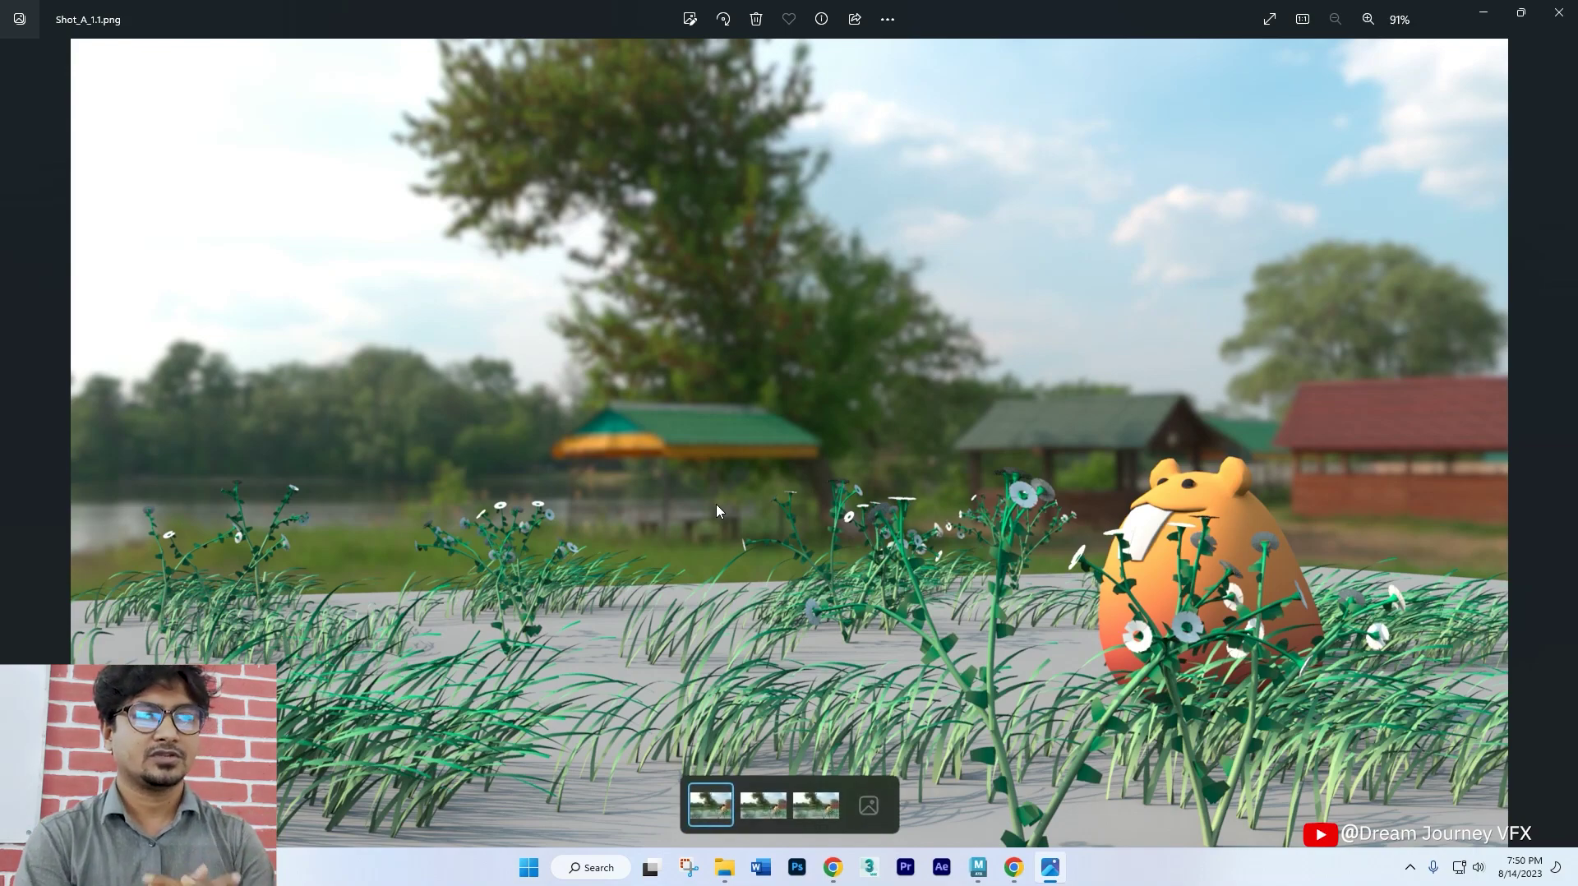
Step: Compare frames Shot_A_1.1 and Shot_A_1.2 in Photos, then reopen and close Shot_A_1.1
left_click(753, 814)
left_click(711, 805)
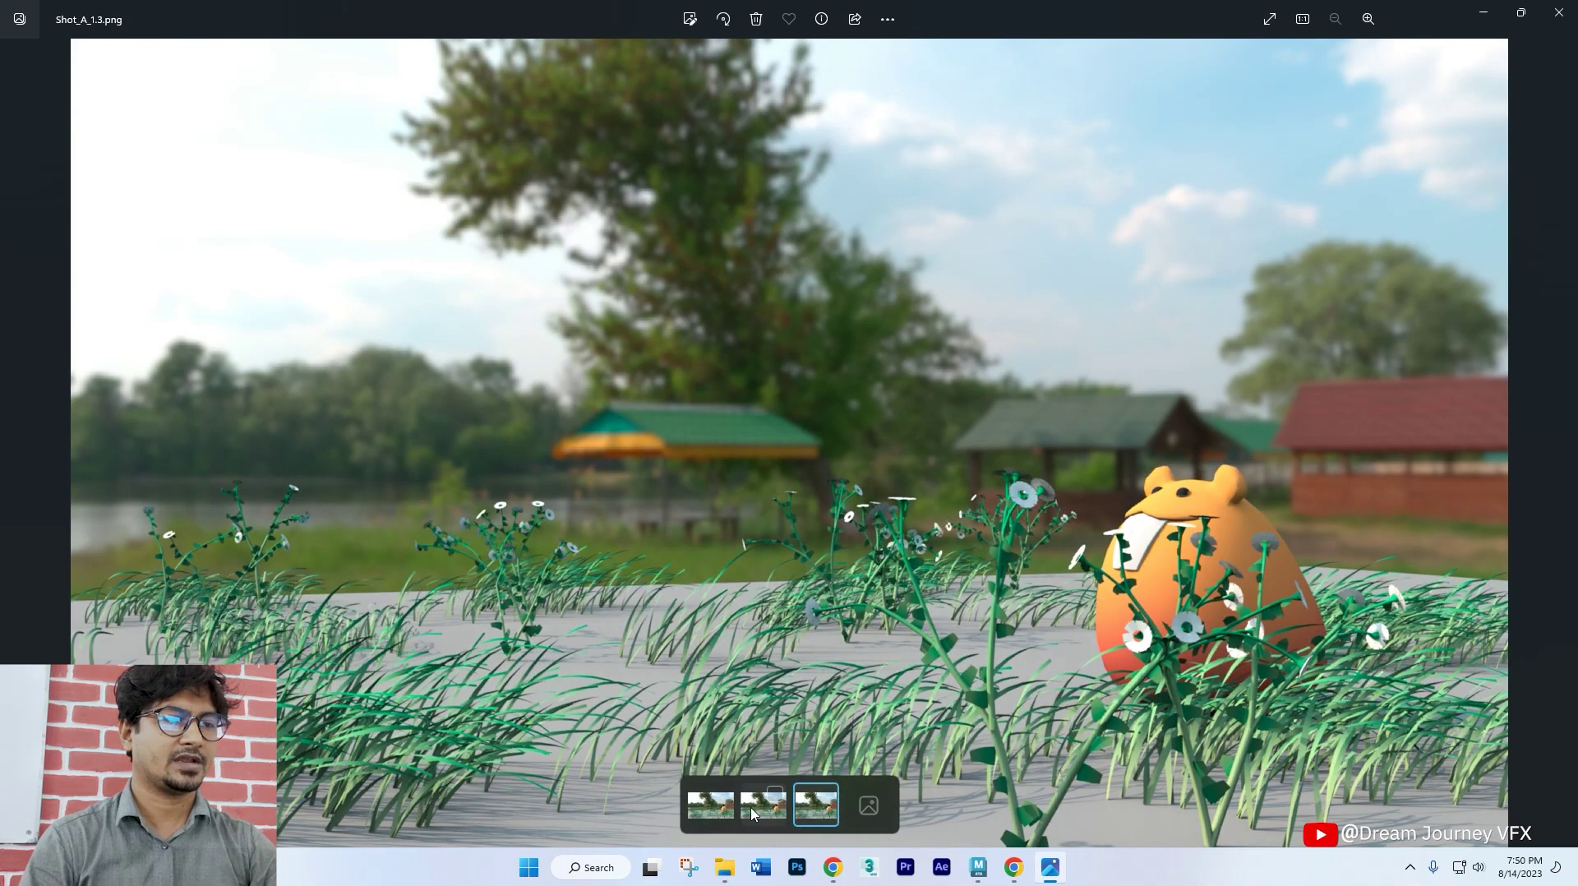
left_click(1559, 13)
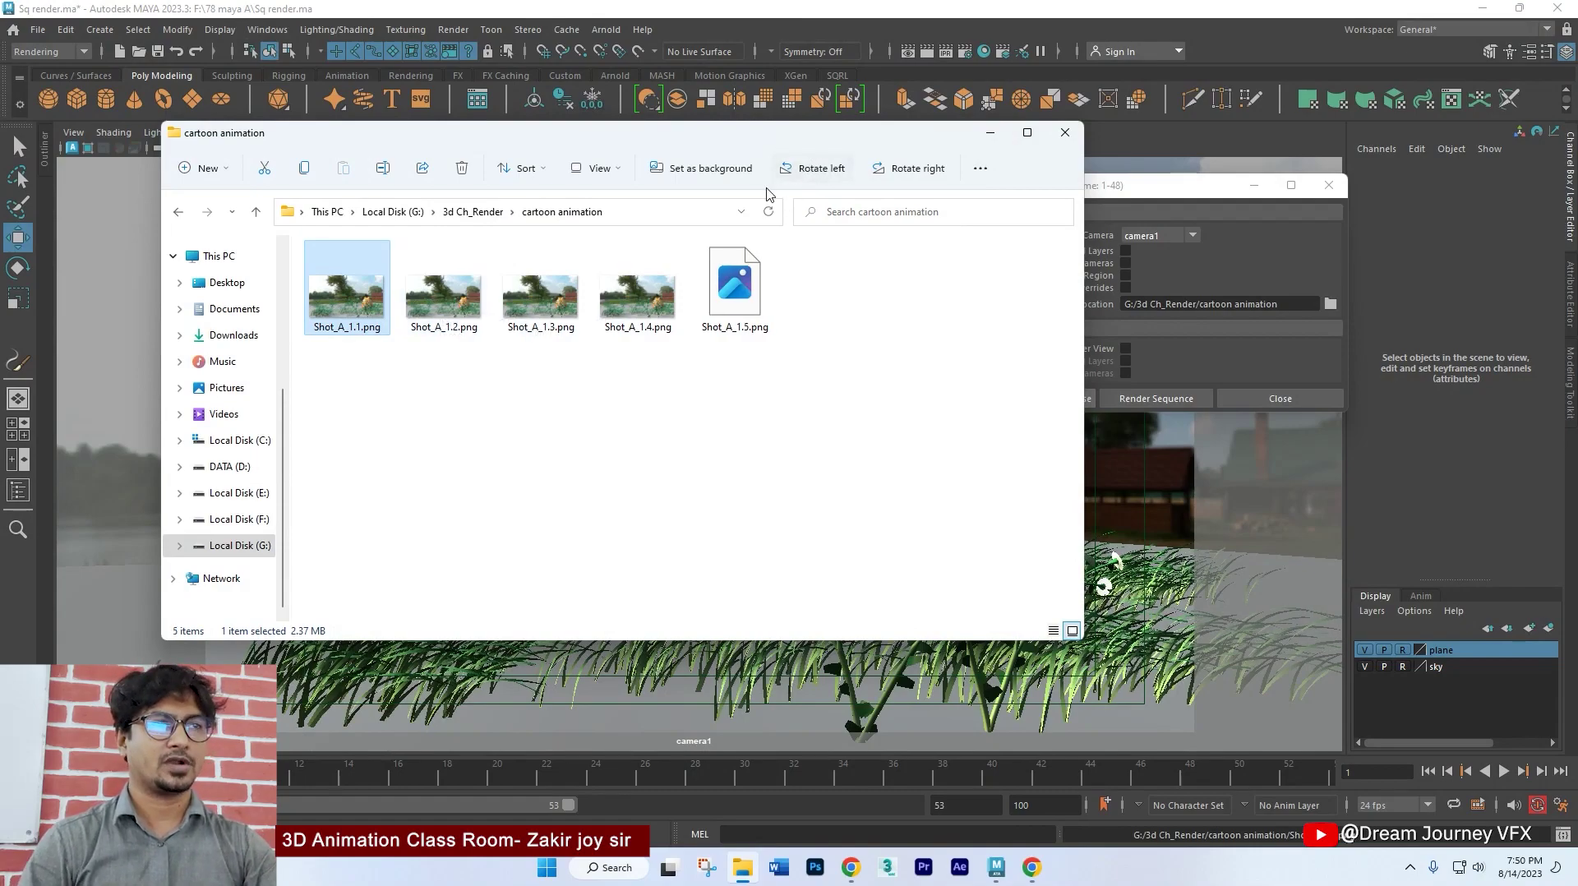
mouse_move(813, 145)
left_mouse_down()
mouse_move(844, 449)
mouse_move(854, 232)
left_mouse_up()
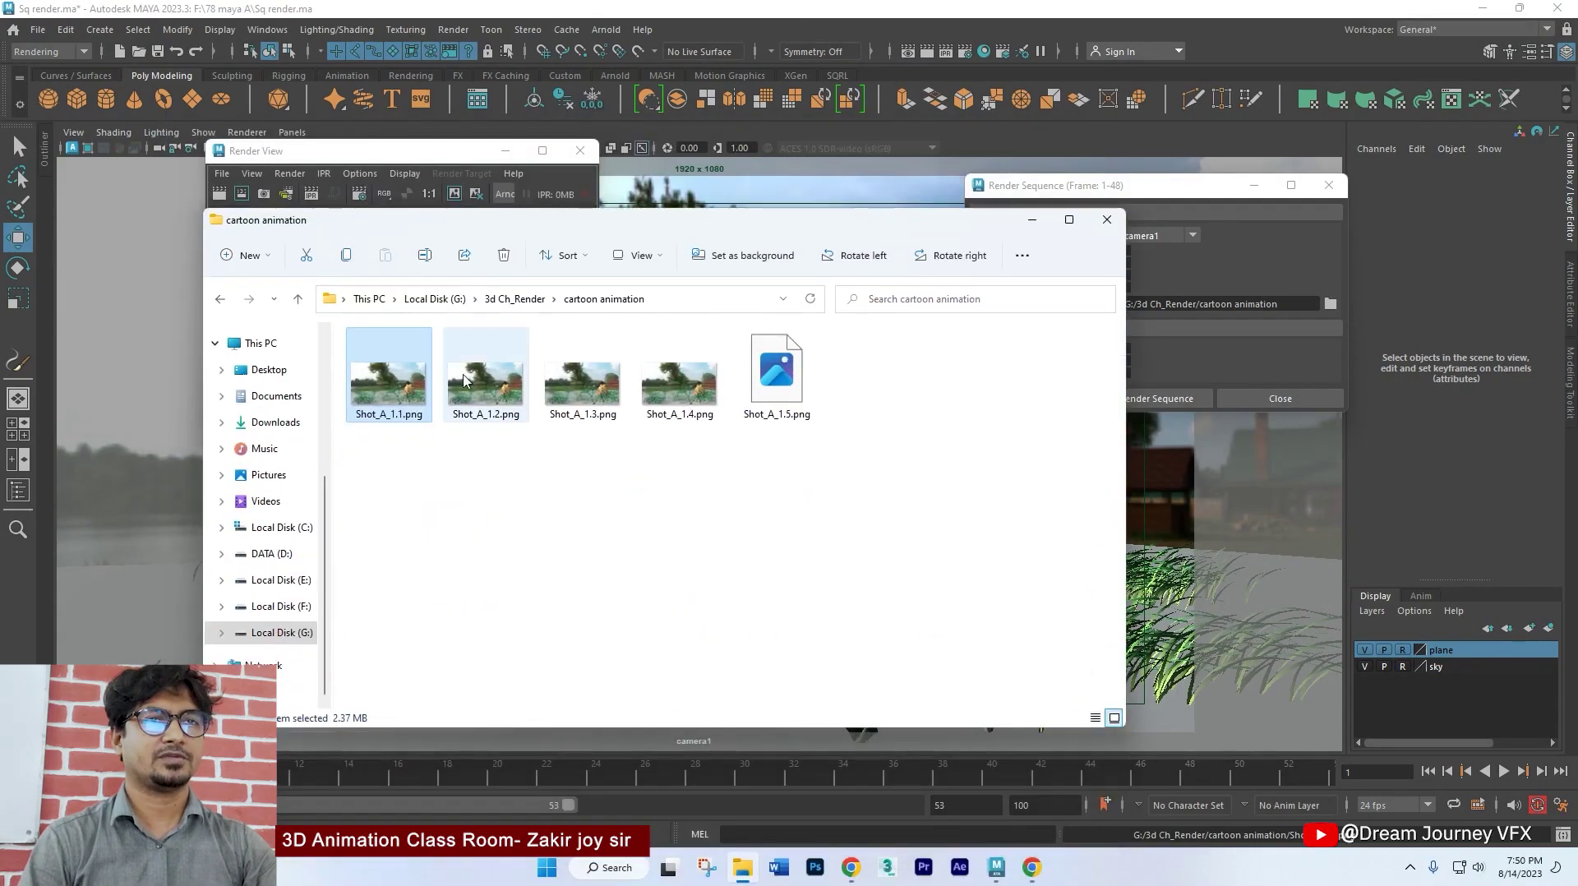
double_click(416, 386)
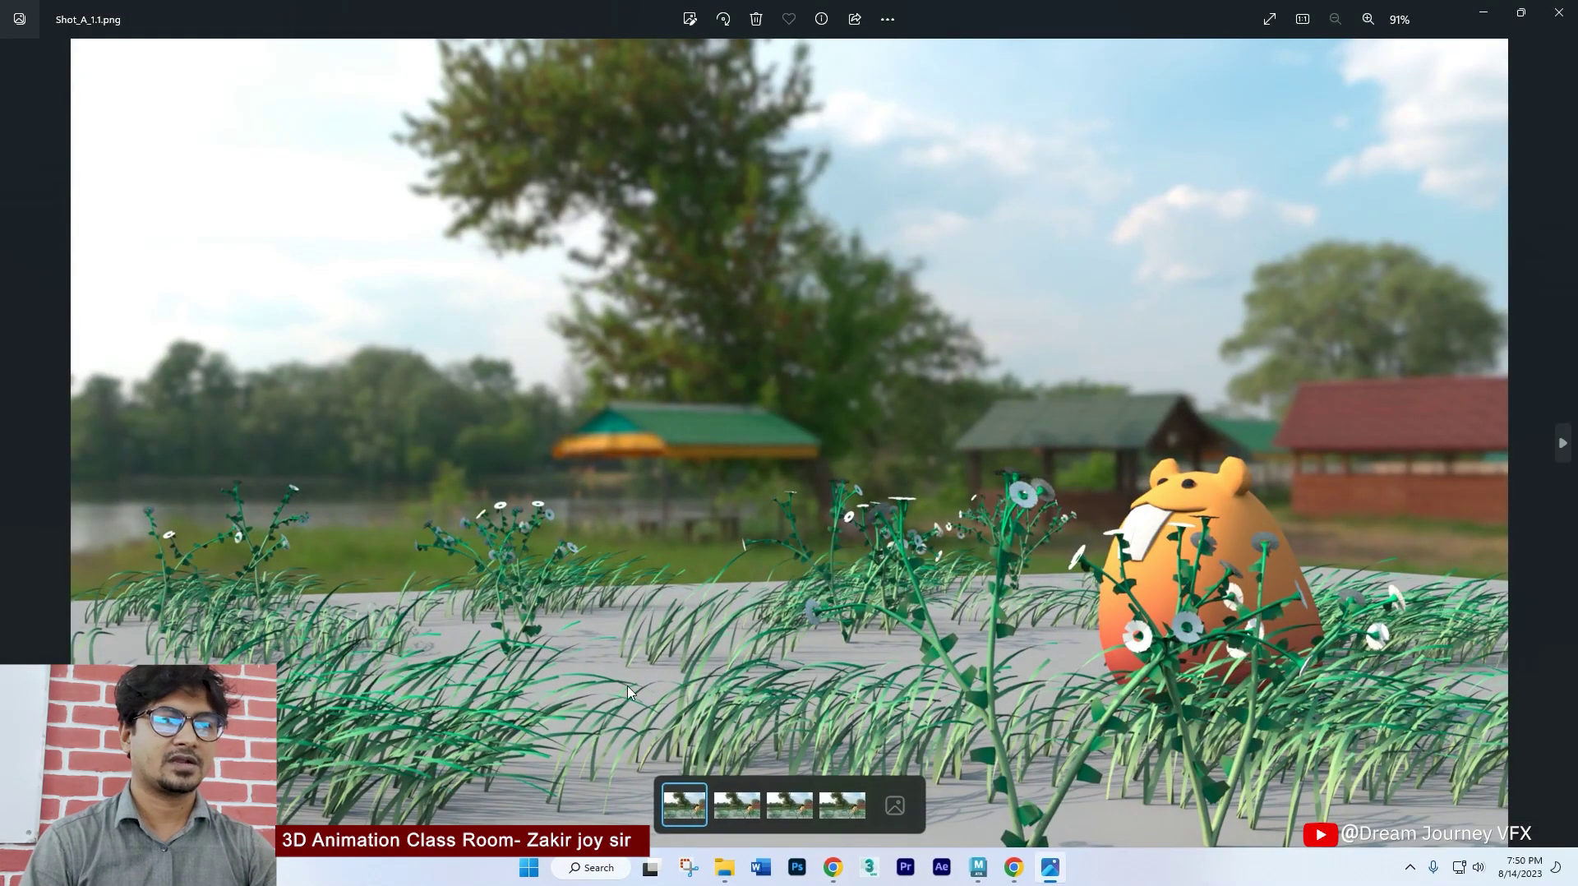
left_click(1558, 12)
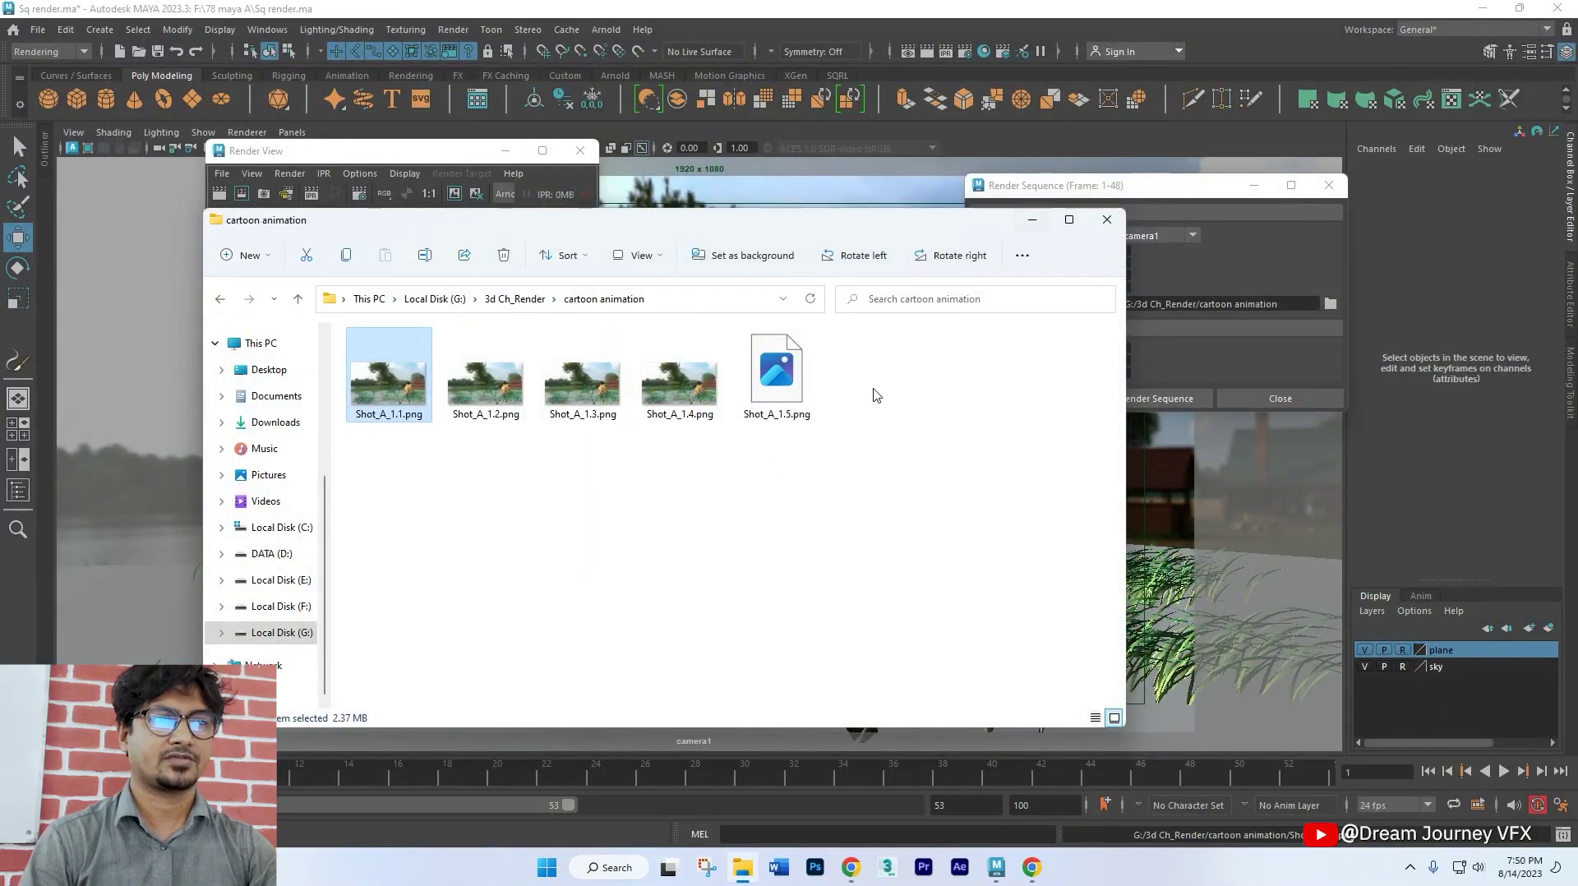
Step: Deselect the frame file, shift the Explorer window left, and show hidden taskbar apps
left_click(683, 445)
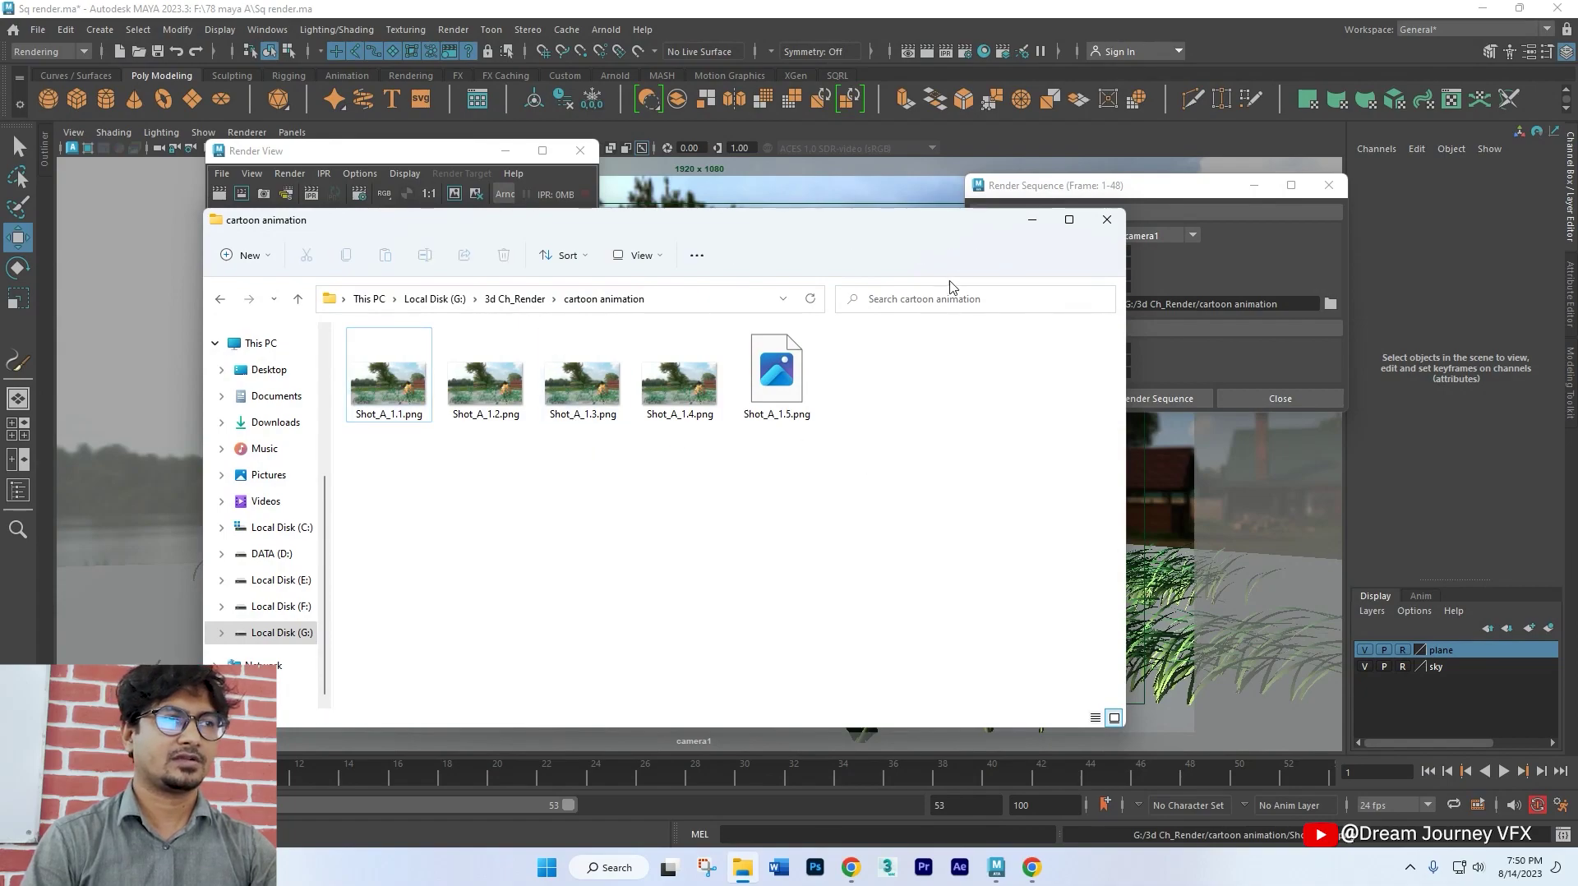
left_click_drag(954, 219, 829, 214)
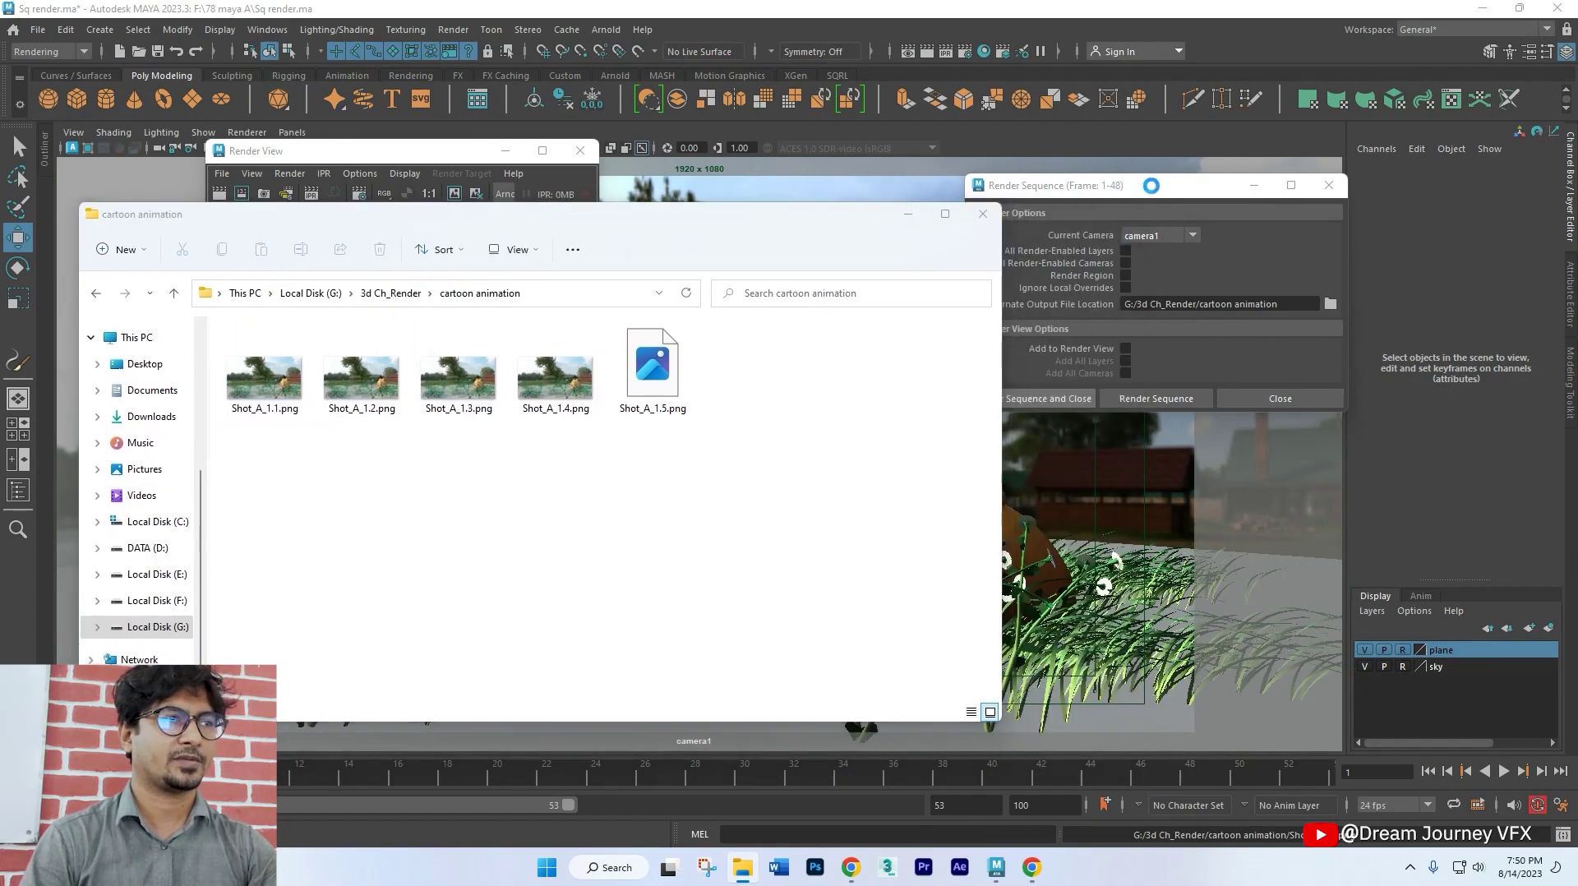
left_click_drag(862, 223, 840, 212)
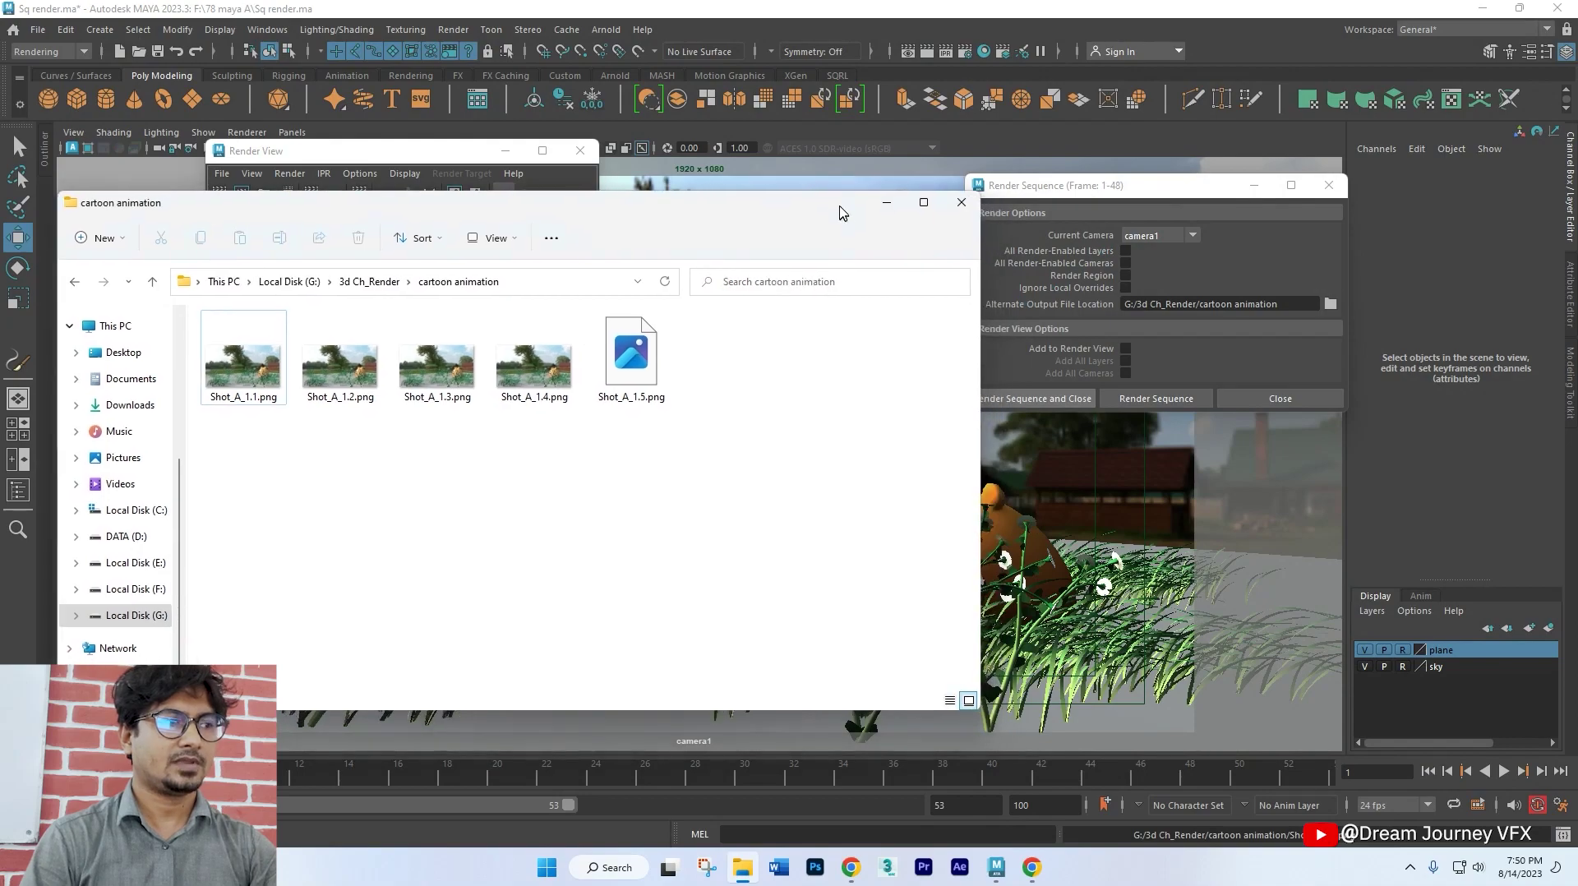
left_click(1410, 867)
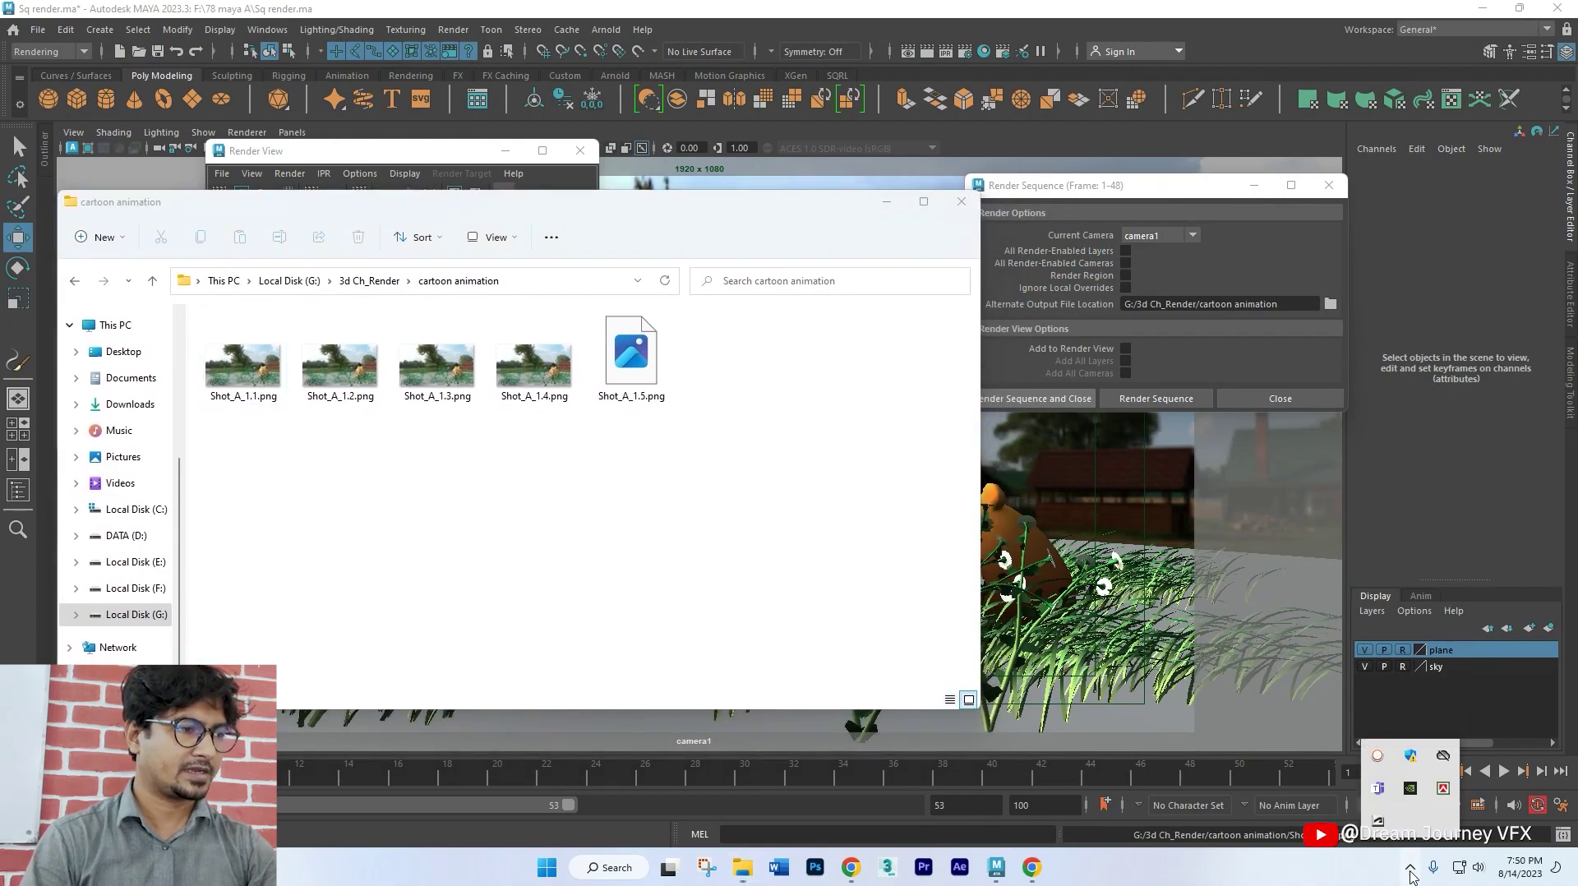
Step: Move the screen recorder controls aside and dismiss the hidden apps popup
left_click(1379, 758)
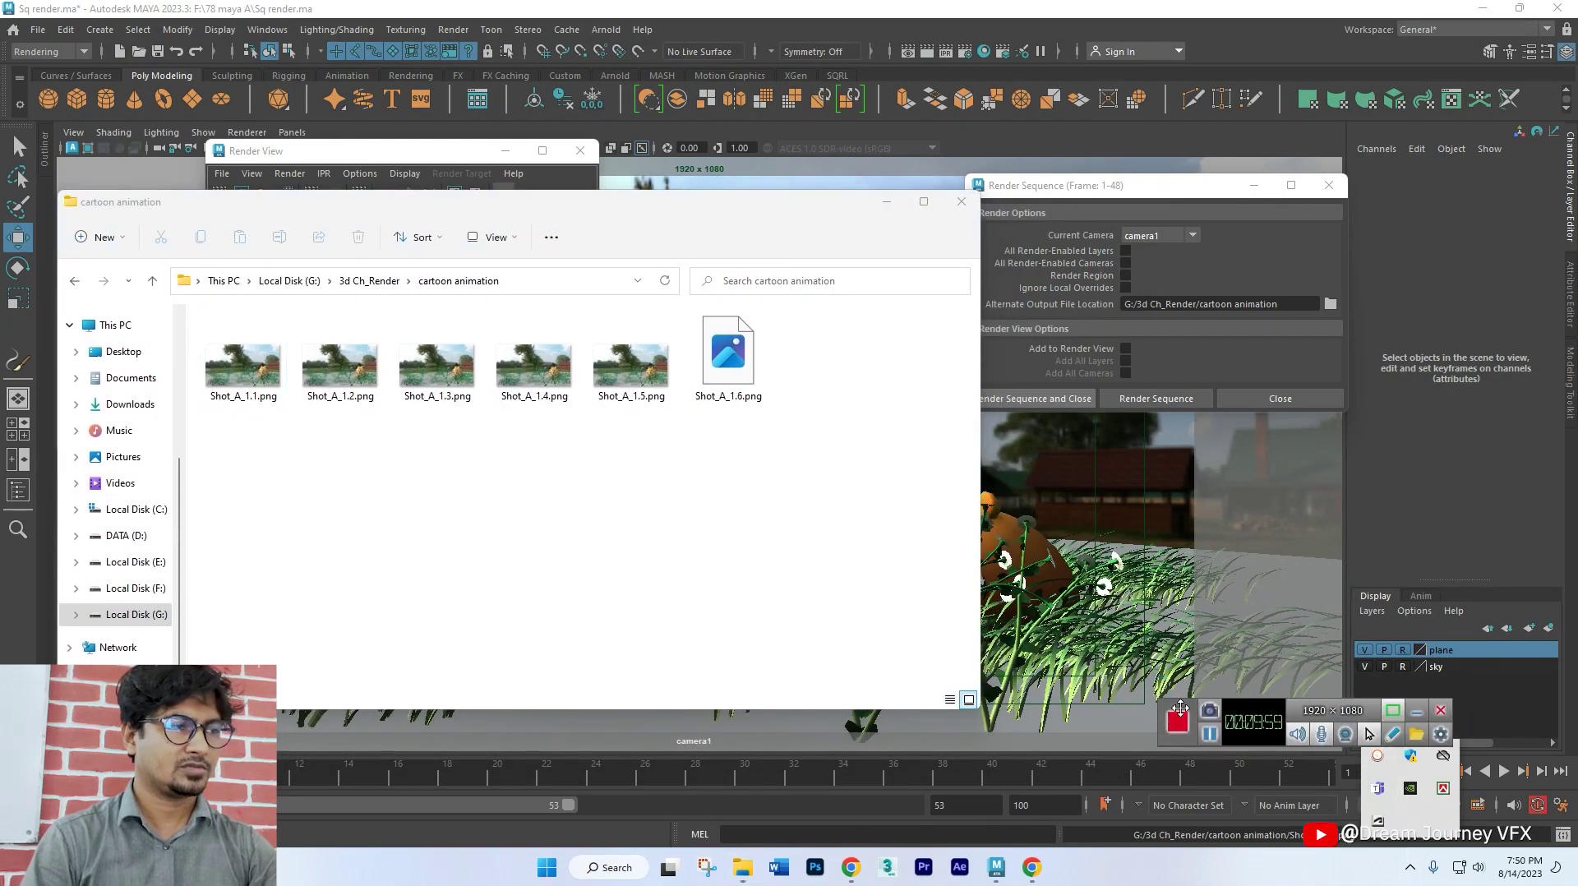
left_click_drag(1181, 709, 1112, 664)
left_click(754, 417)
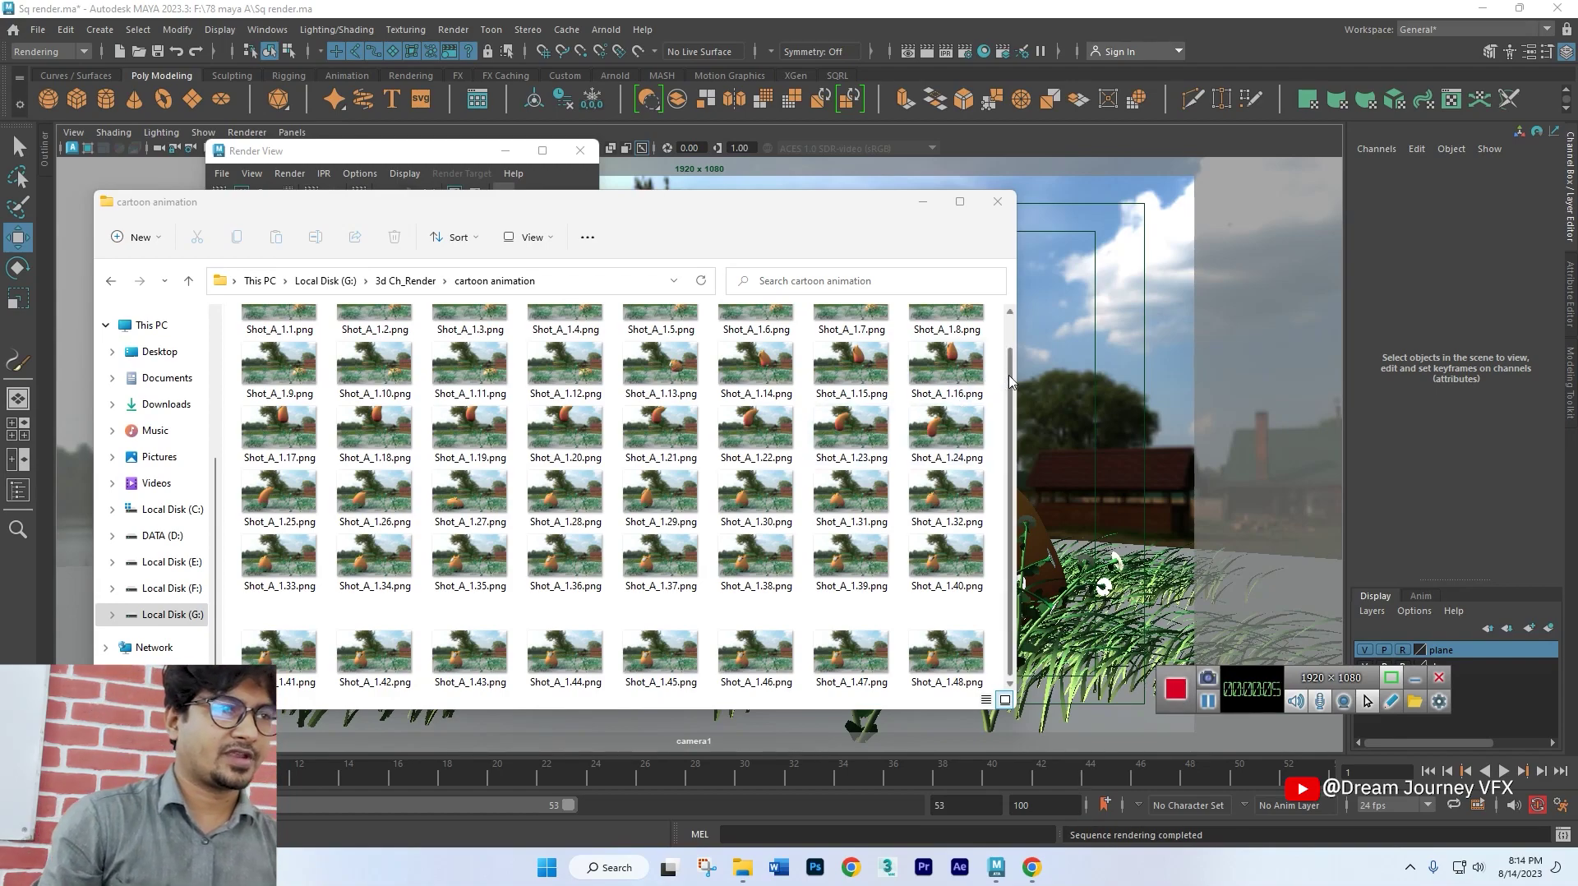
scroll(1010, 363, "up", 1)
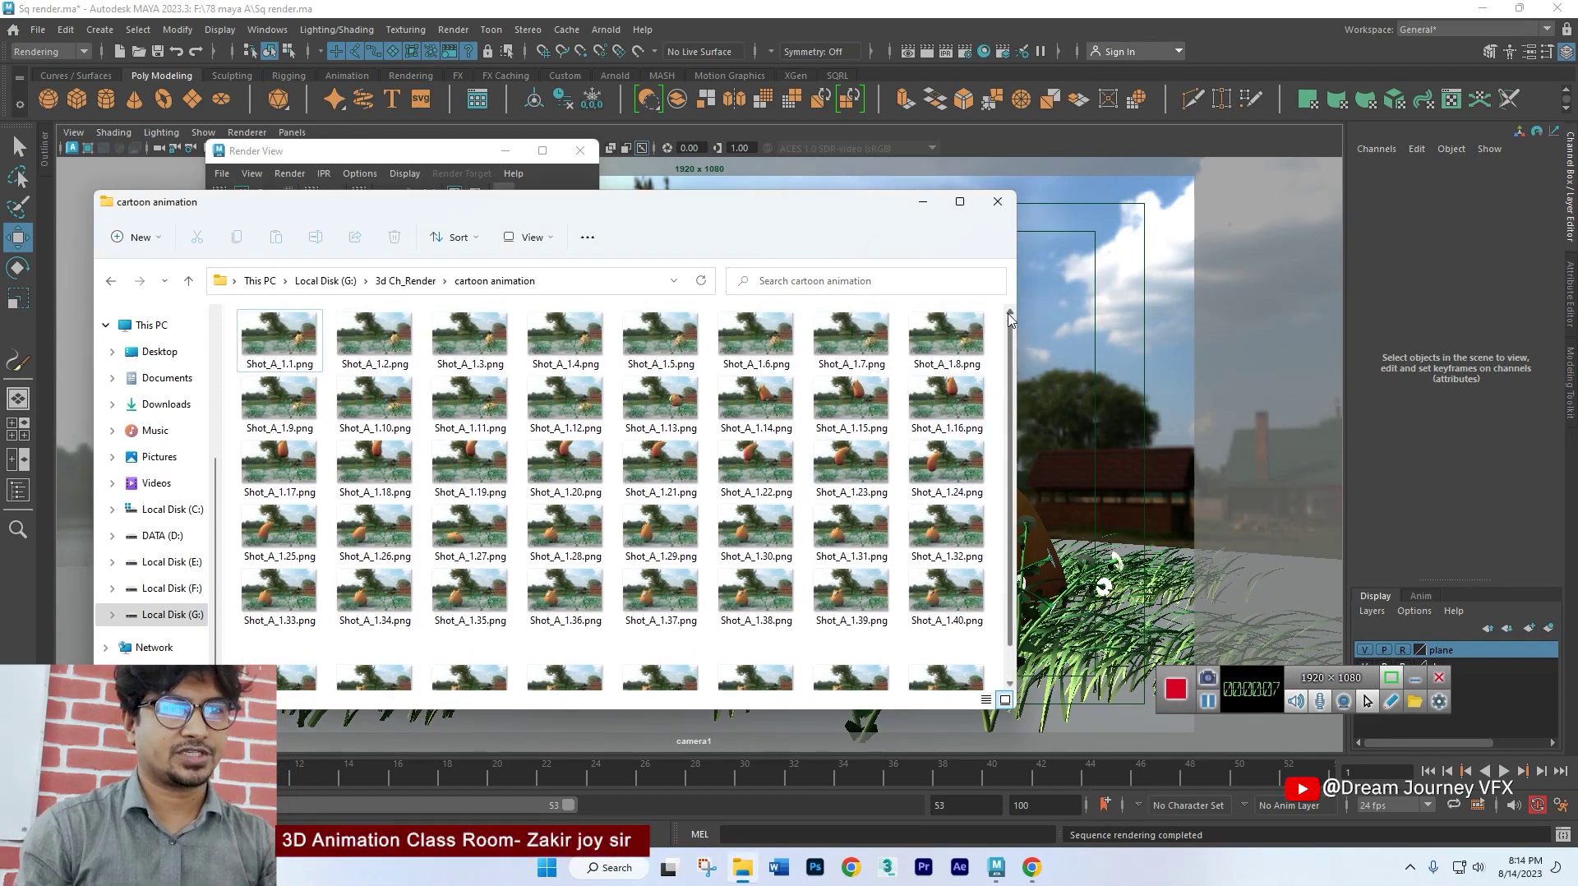
Step: Inspect the rendered frames in Details view, then return to Large icons view
left_click(986, 699)
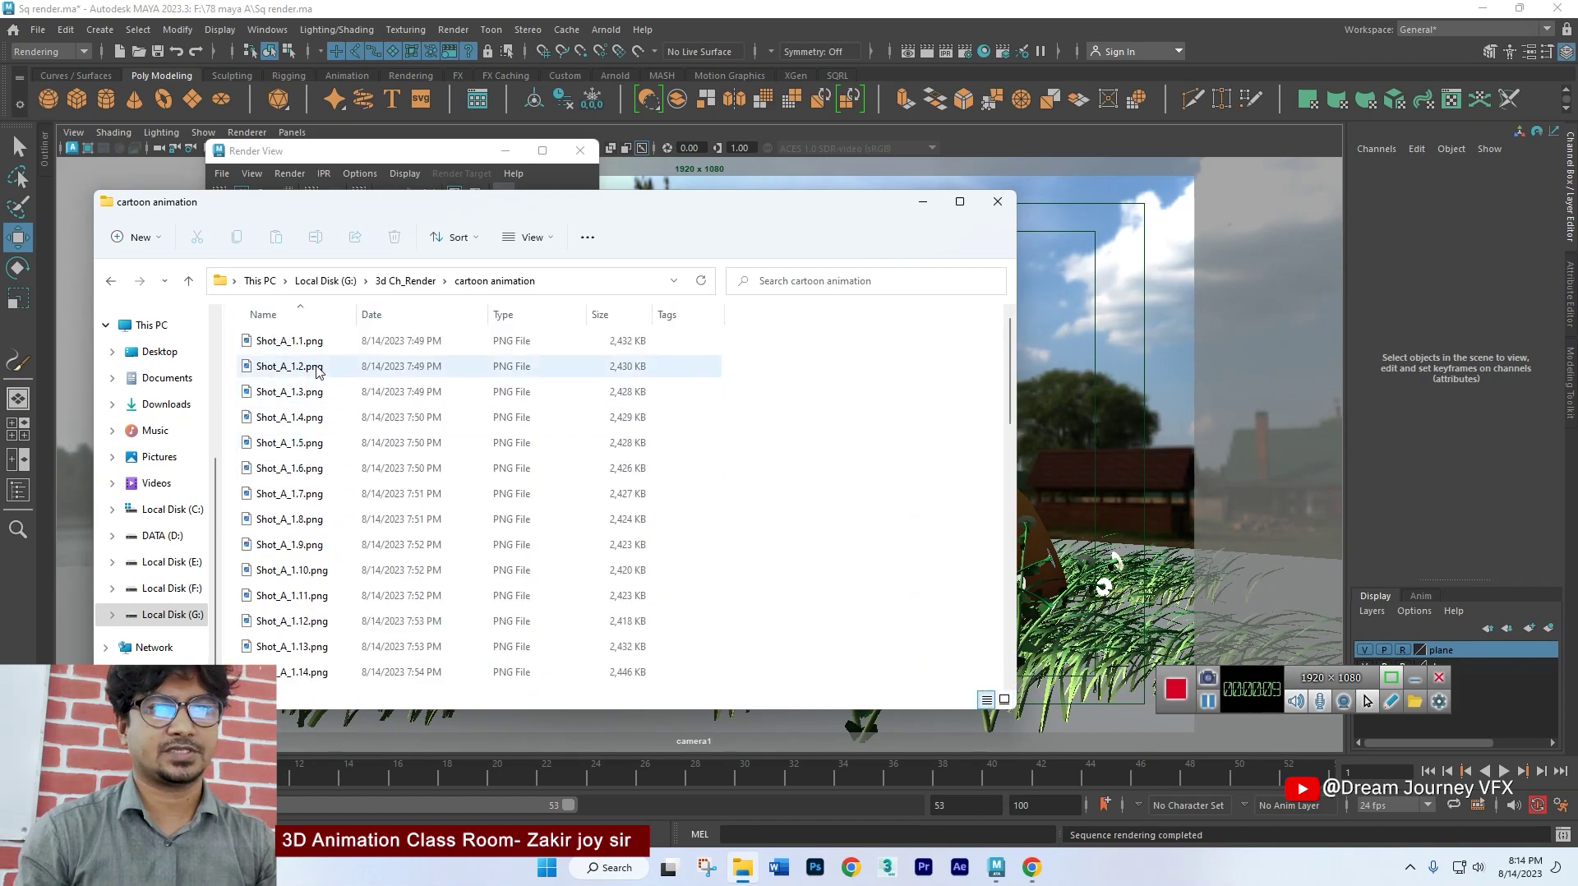
left_click(300, 341)
mouse_move(1011, 363)
left_mouse_down()
mouse_move(1004, 564)
mouse_move(1007, 329)
left_mouse_up()
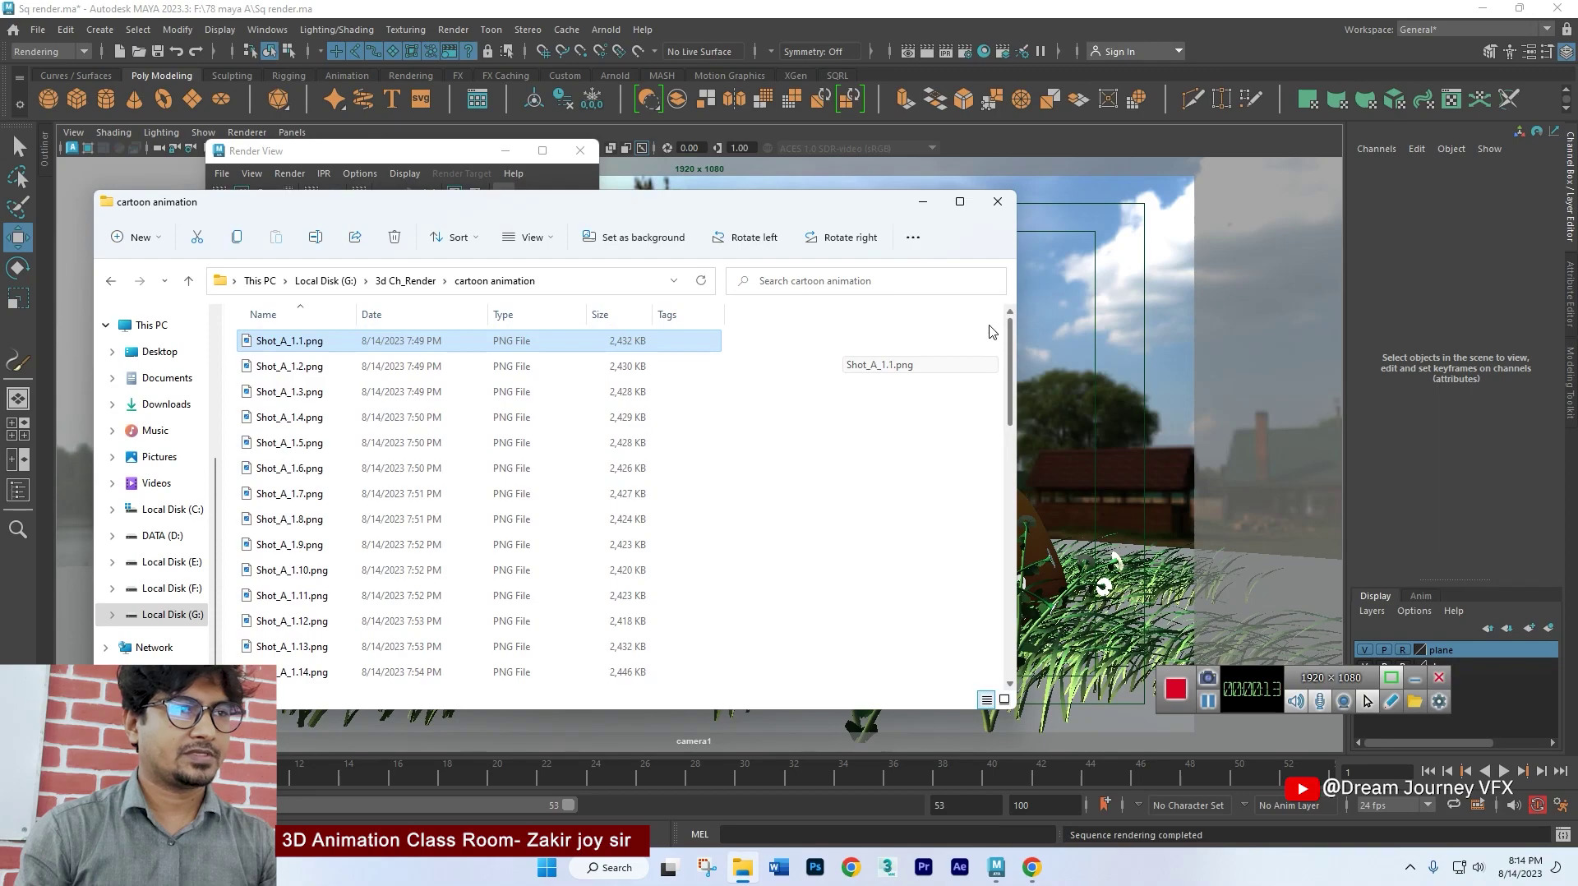
left_click_drag(663, 211, 747, 177)
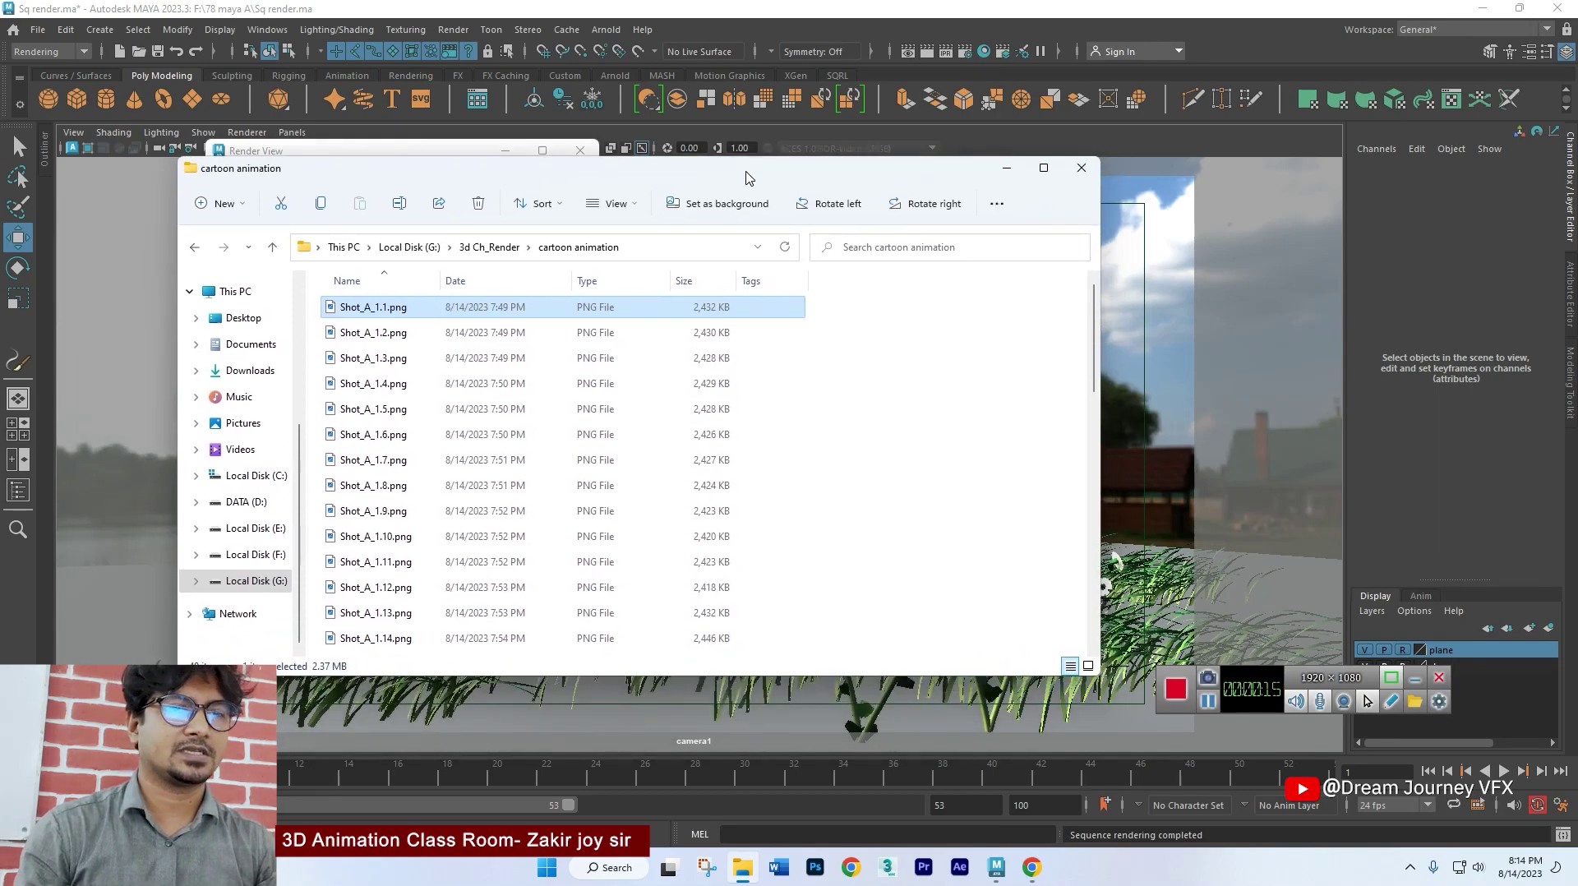
left_click(1089, 666)
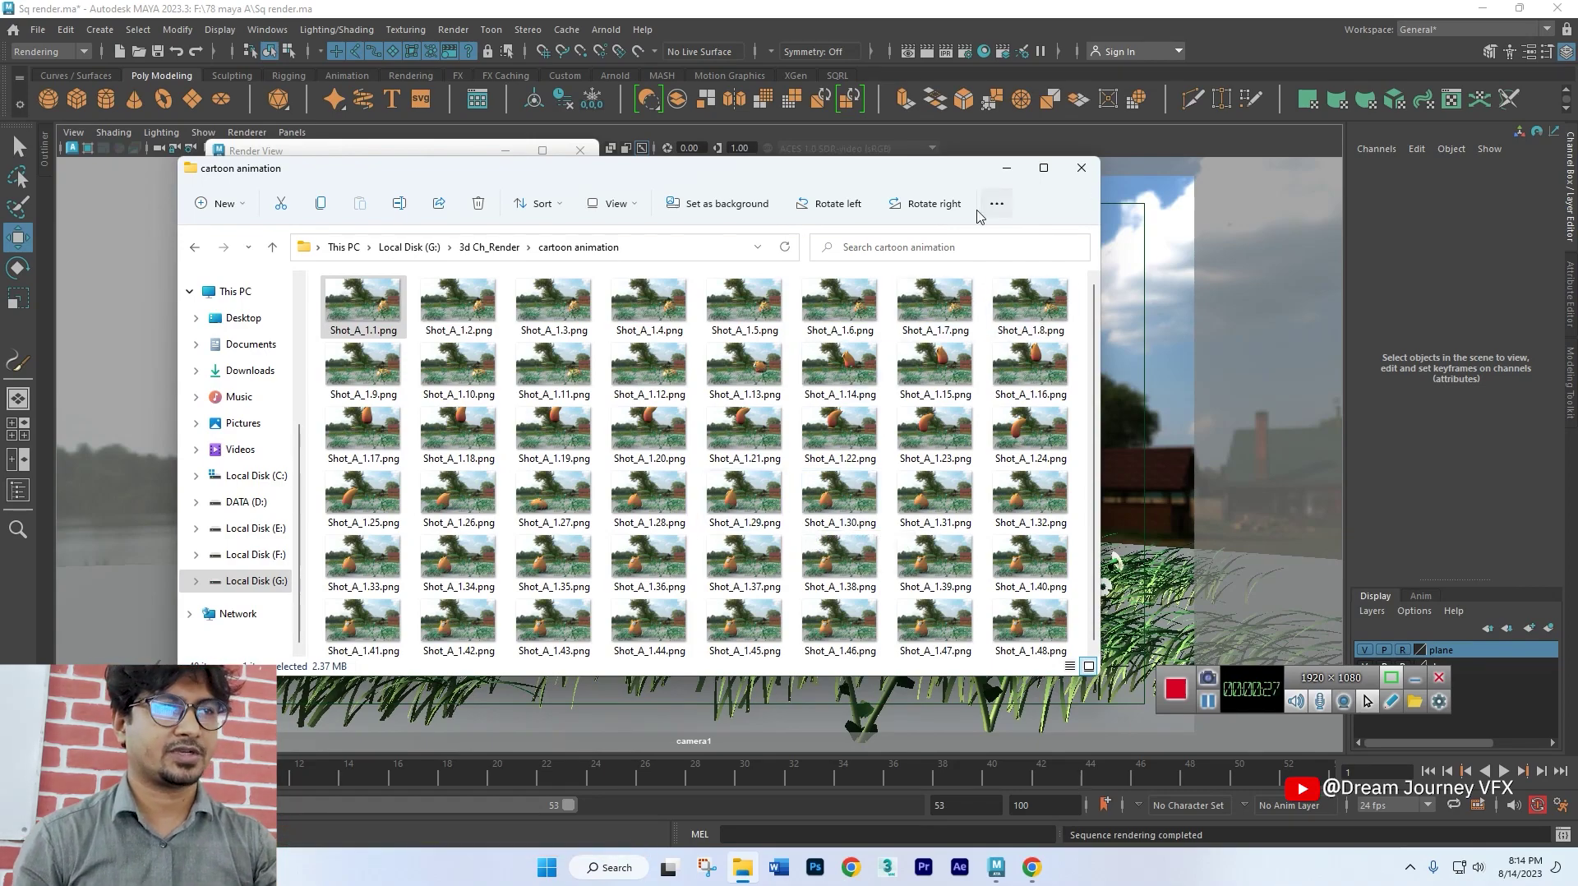
Step: Copy the cartoon animation folder path from the address bar and minimise File Explorer
left_click(637, 248)
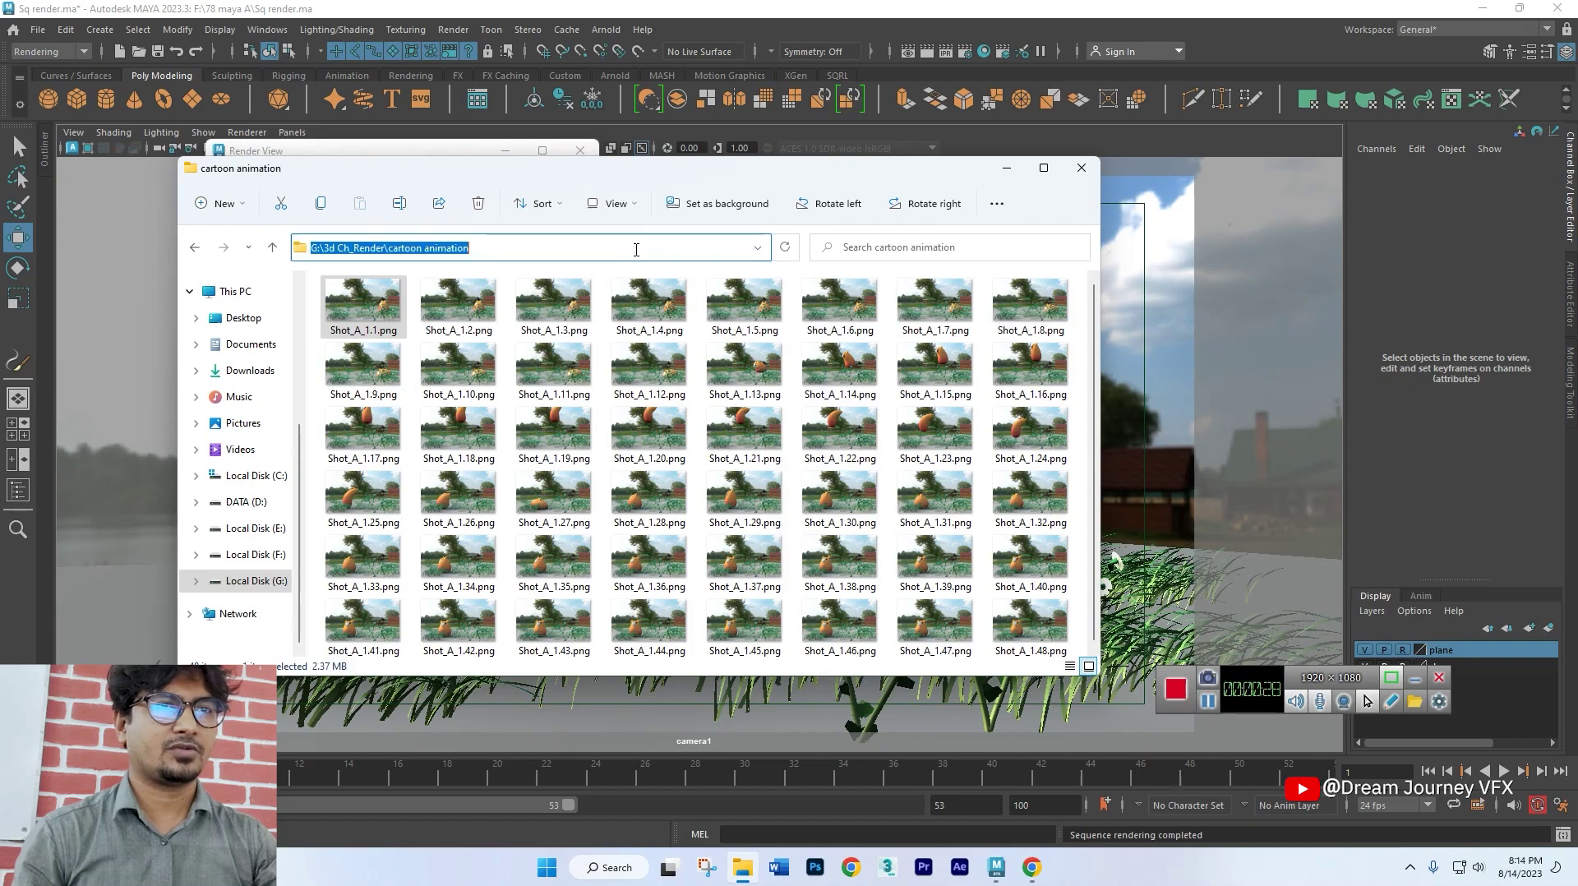
left_click(496, 247)
key("ctrl+a")
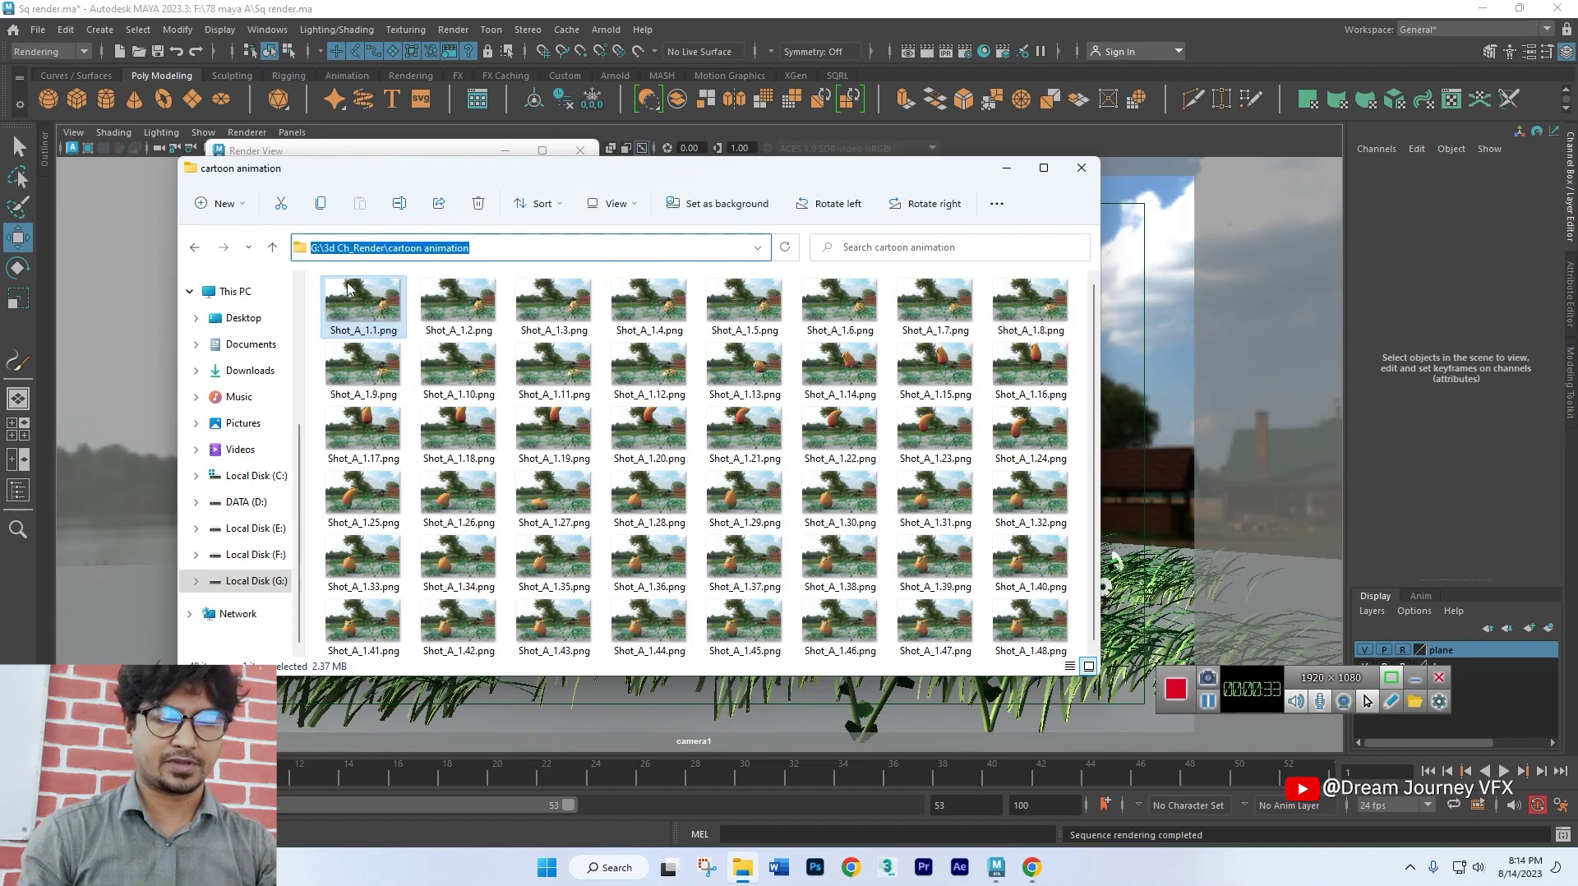
left_click(1007, 168)
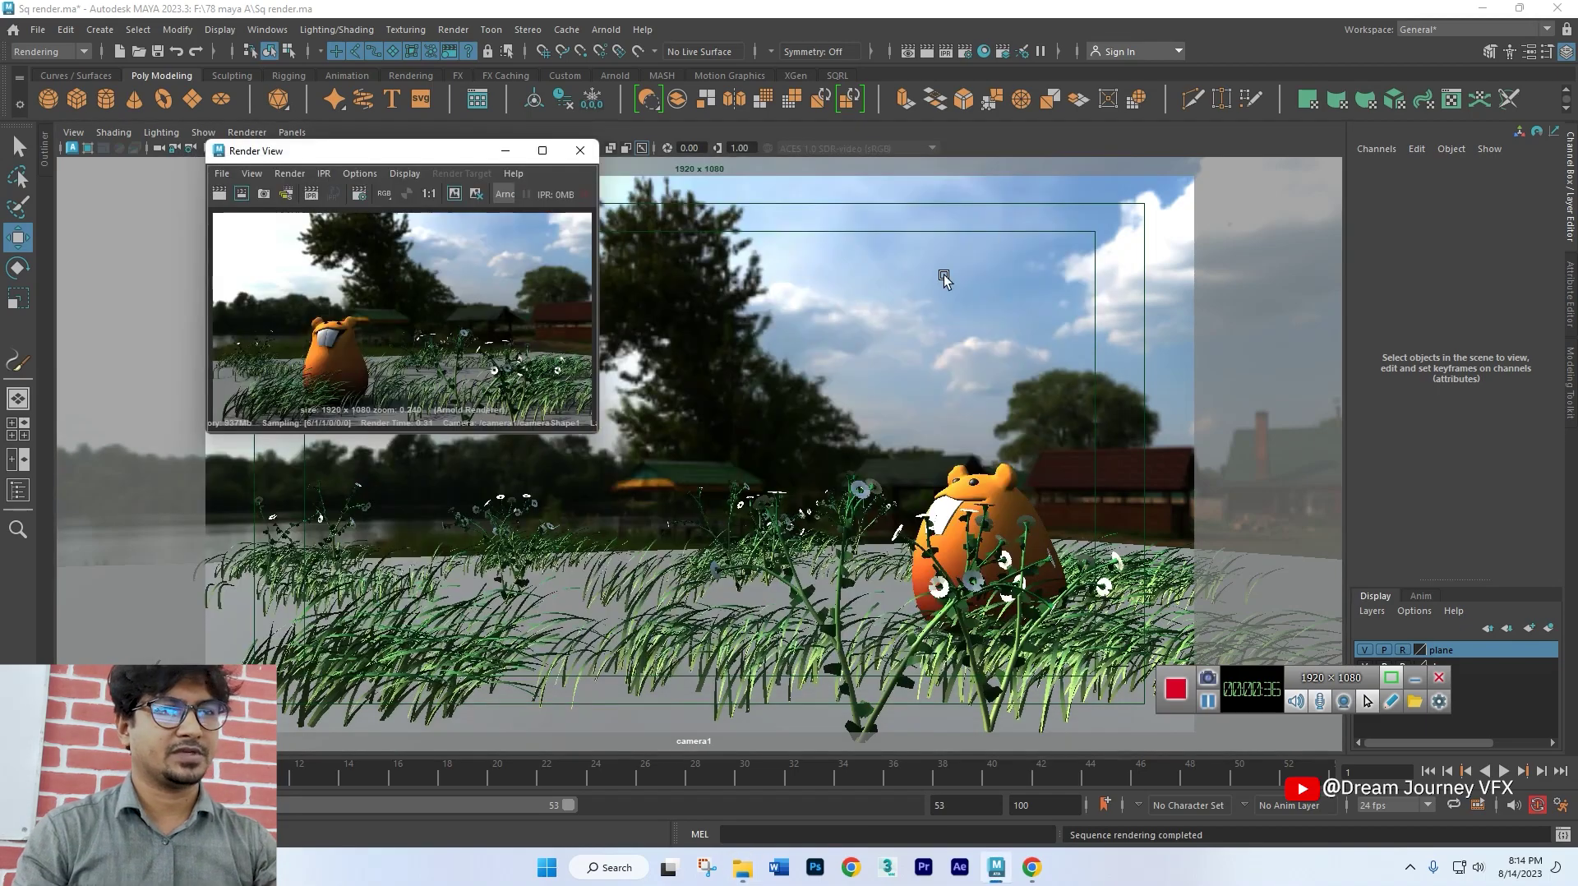
Step: Close the render preview, save the Sq render scene, and play then stop the beaver animation
left_click(542, 151)
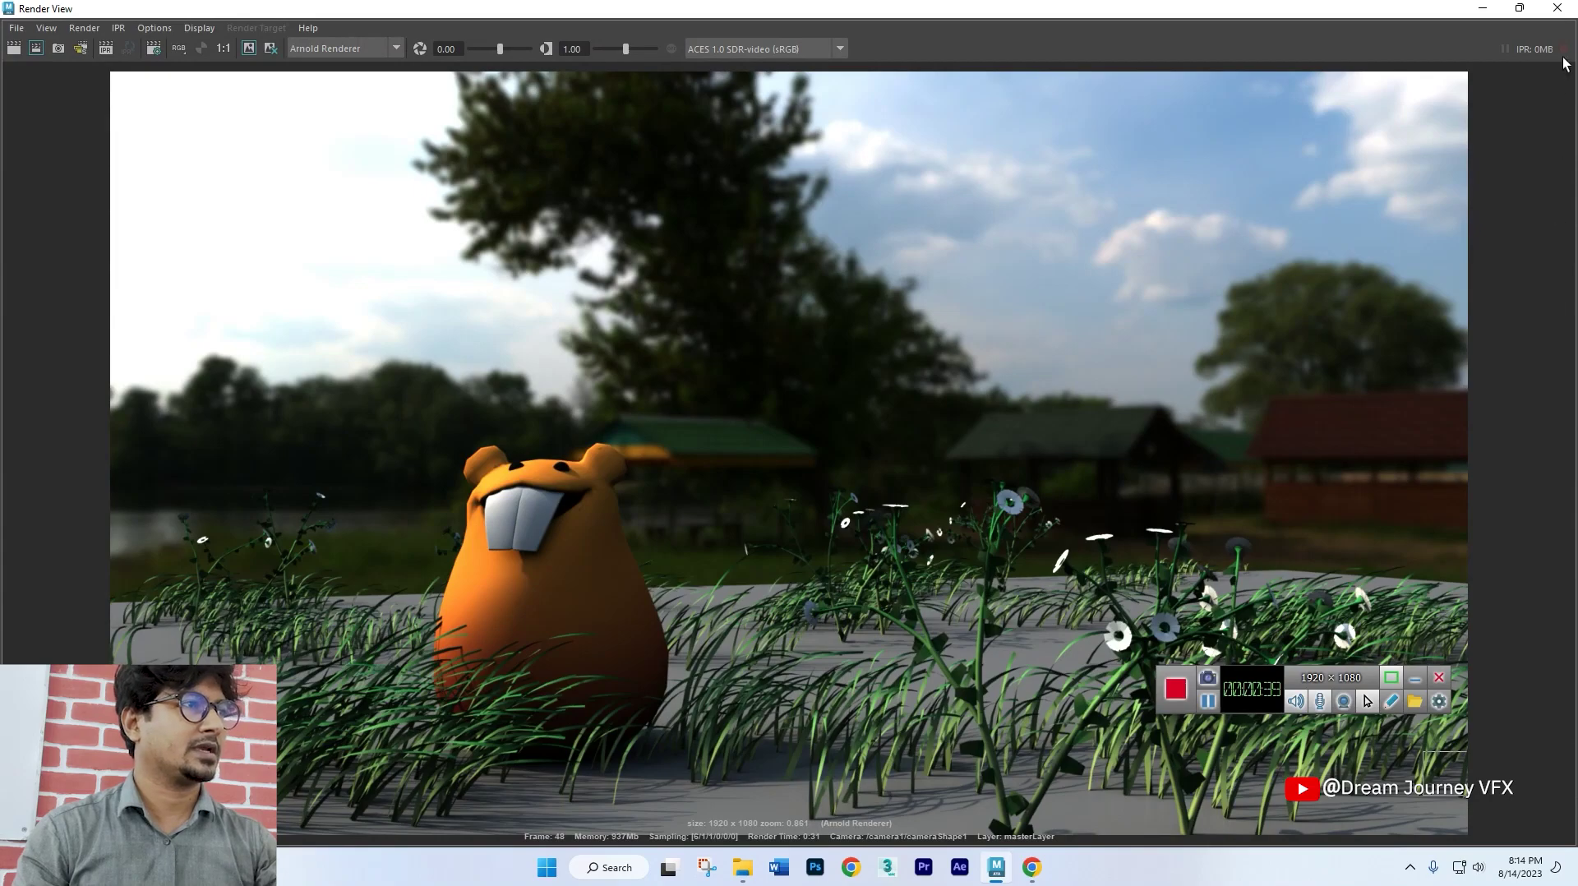
left_click(1557, 8)
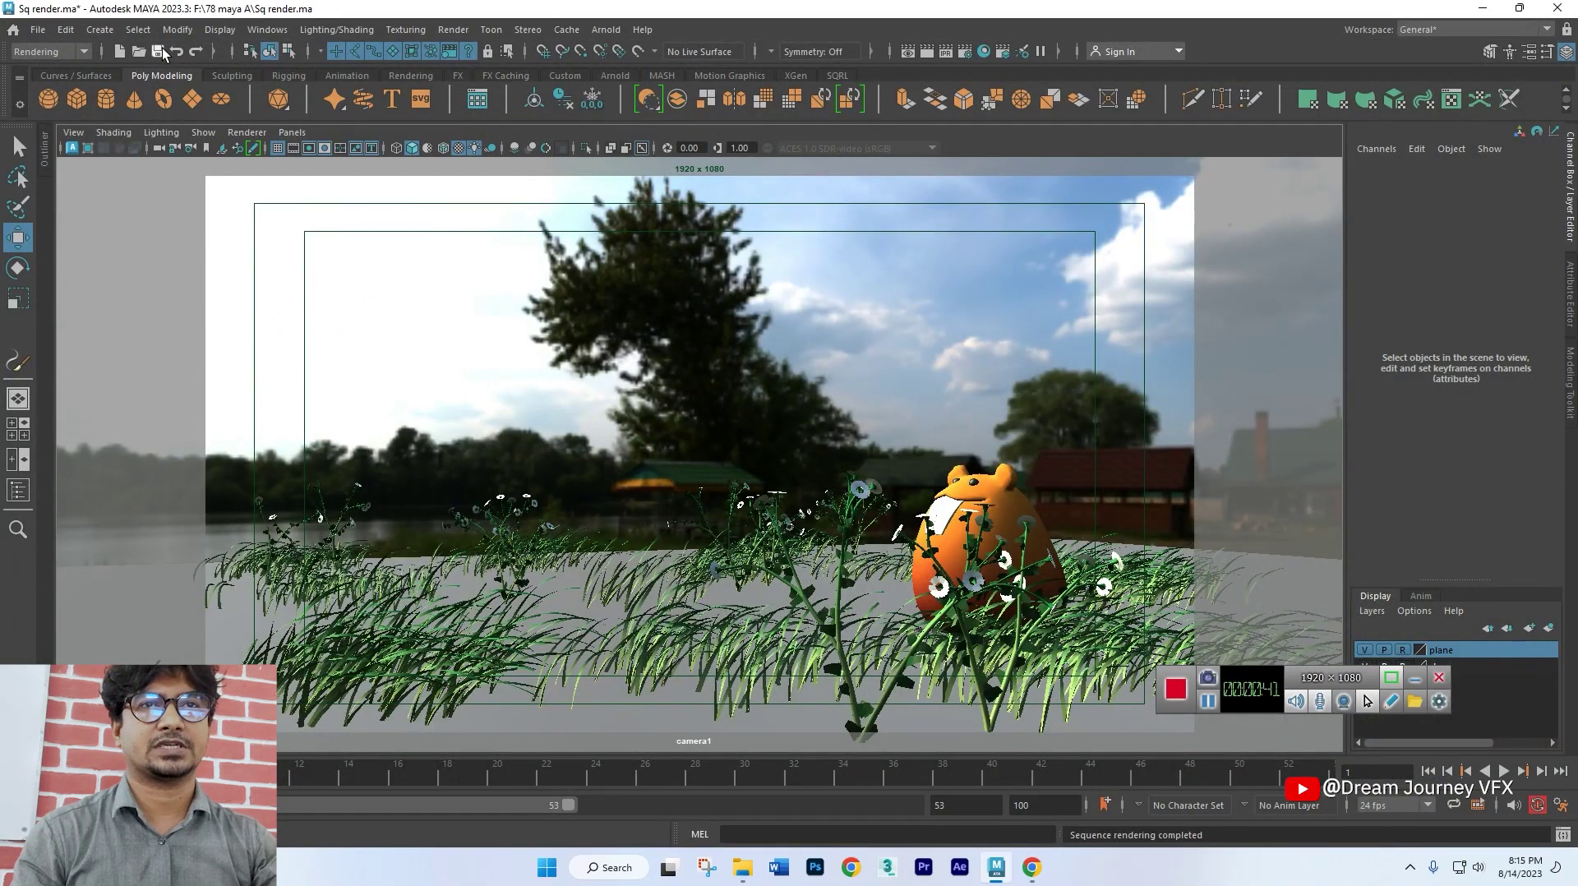
left_click(158, 52)
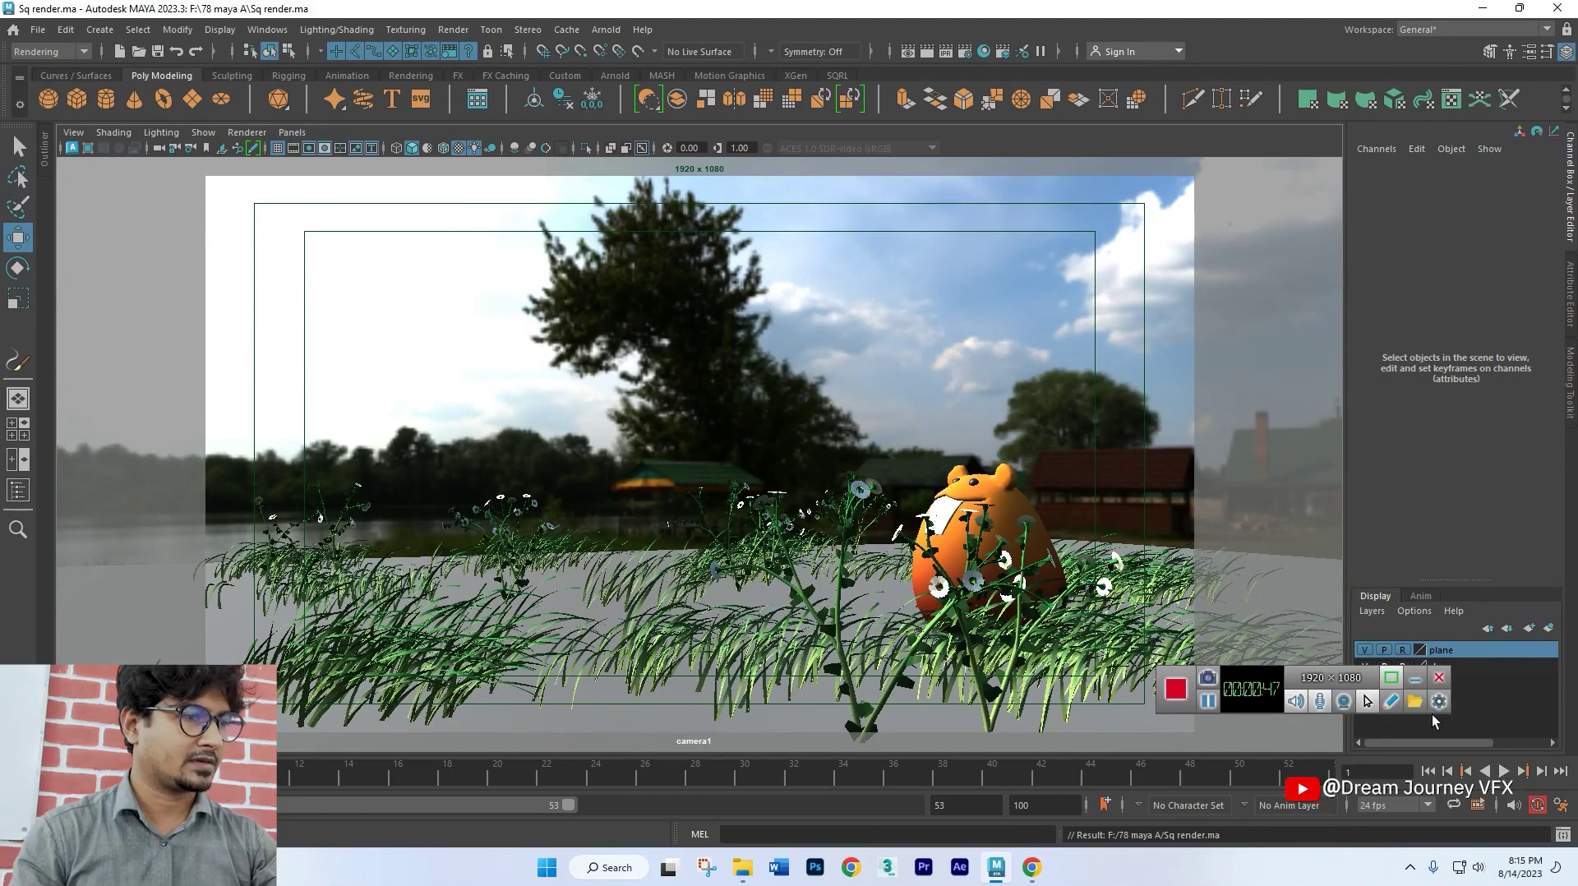
left_click(1502, 772)
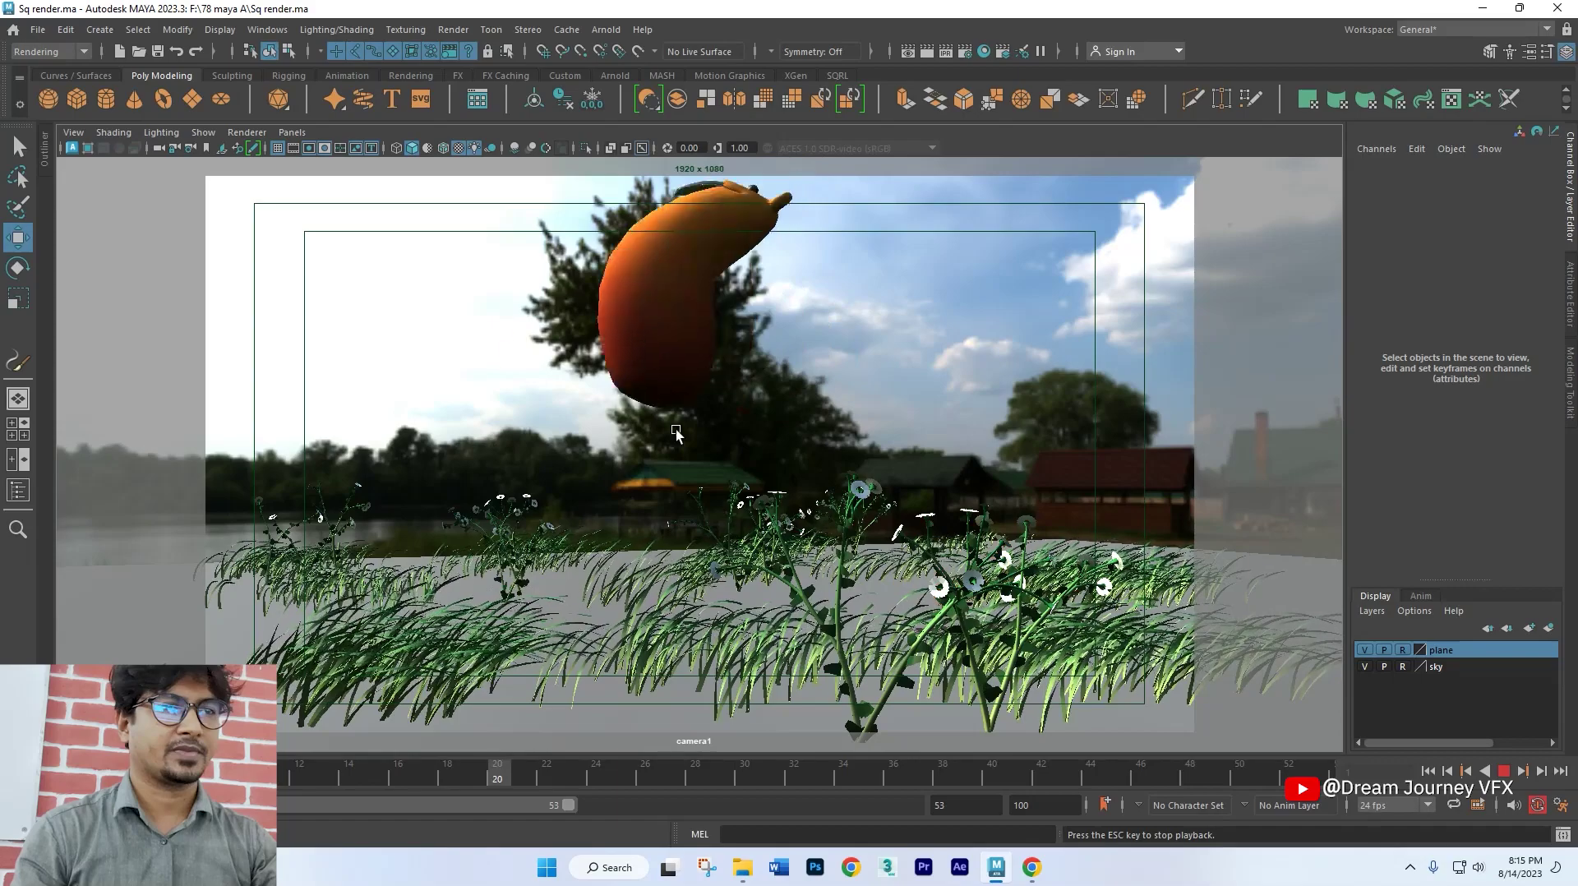
left_click(1503, 771)
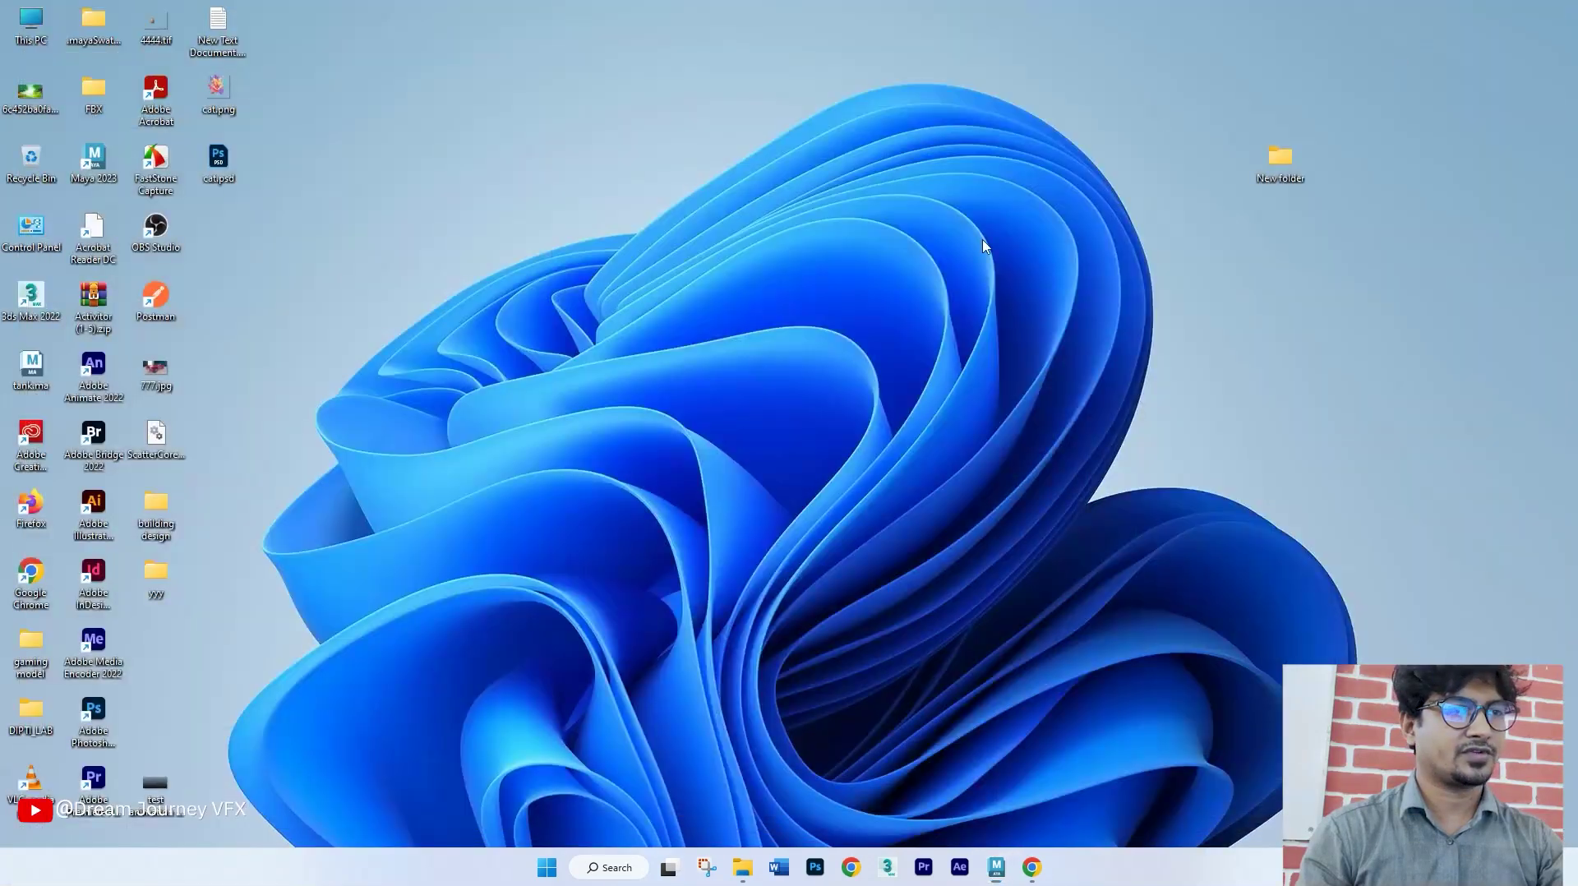
Step: Launch After Effects and create a 1920×1080, 25 fps composition named 'character anim_comp'
left_click(963, 873)
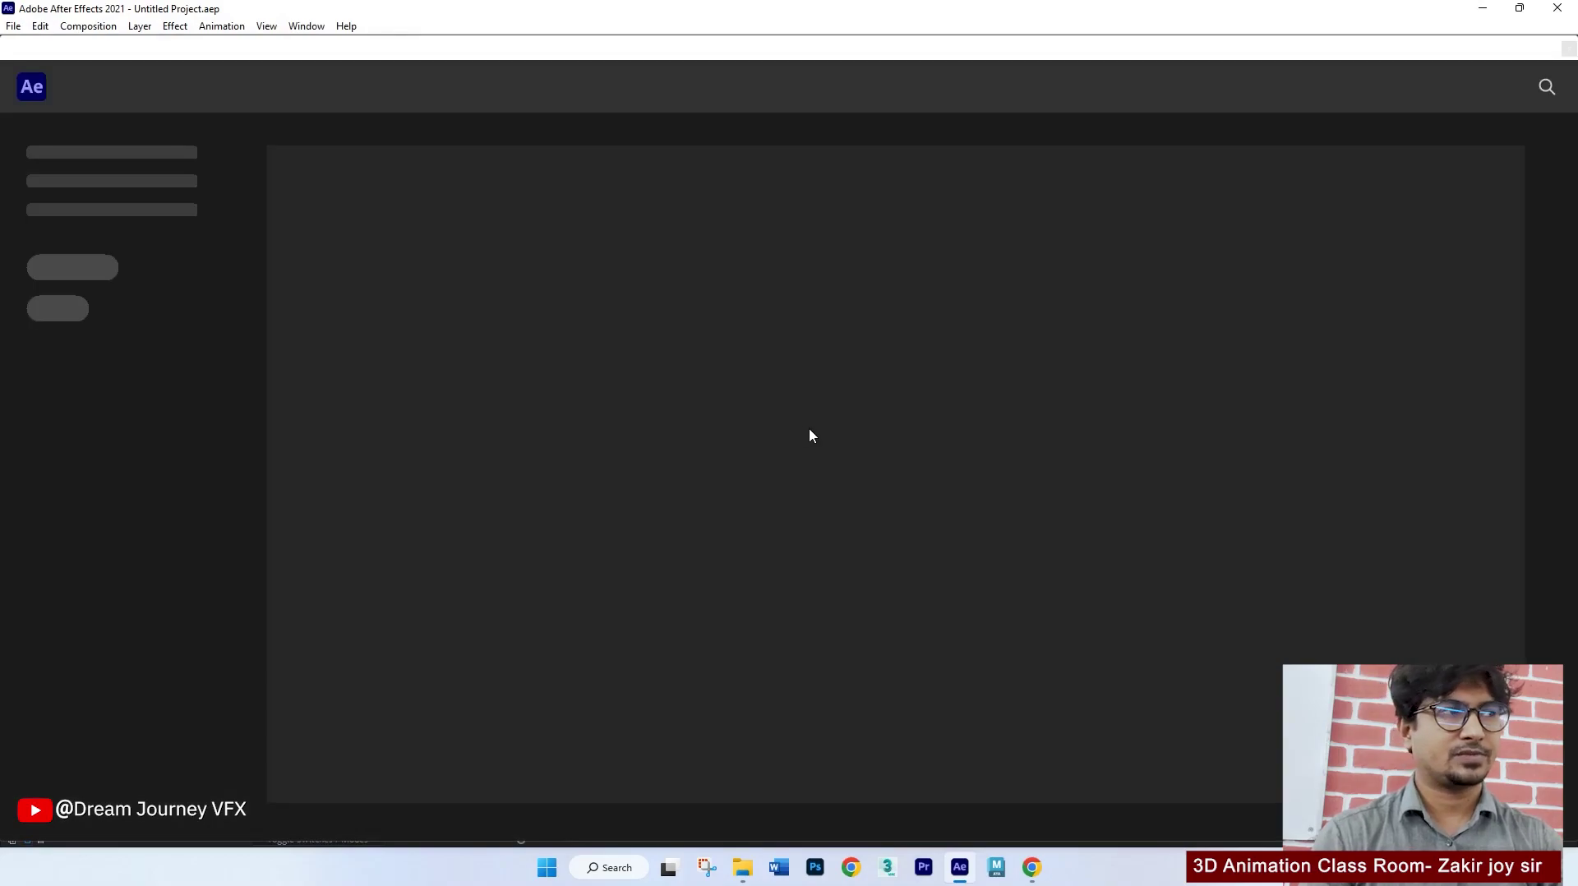
left_click(1566, 50)
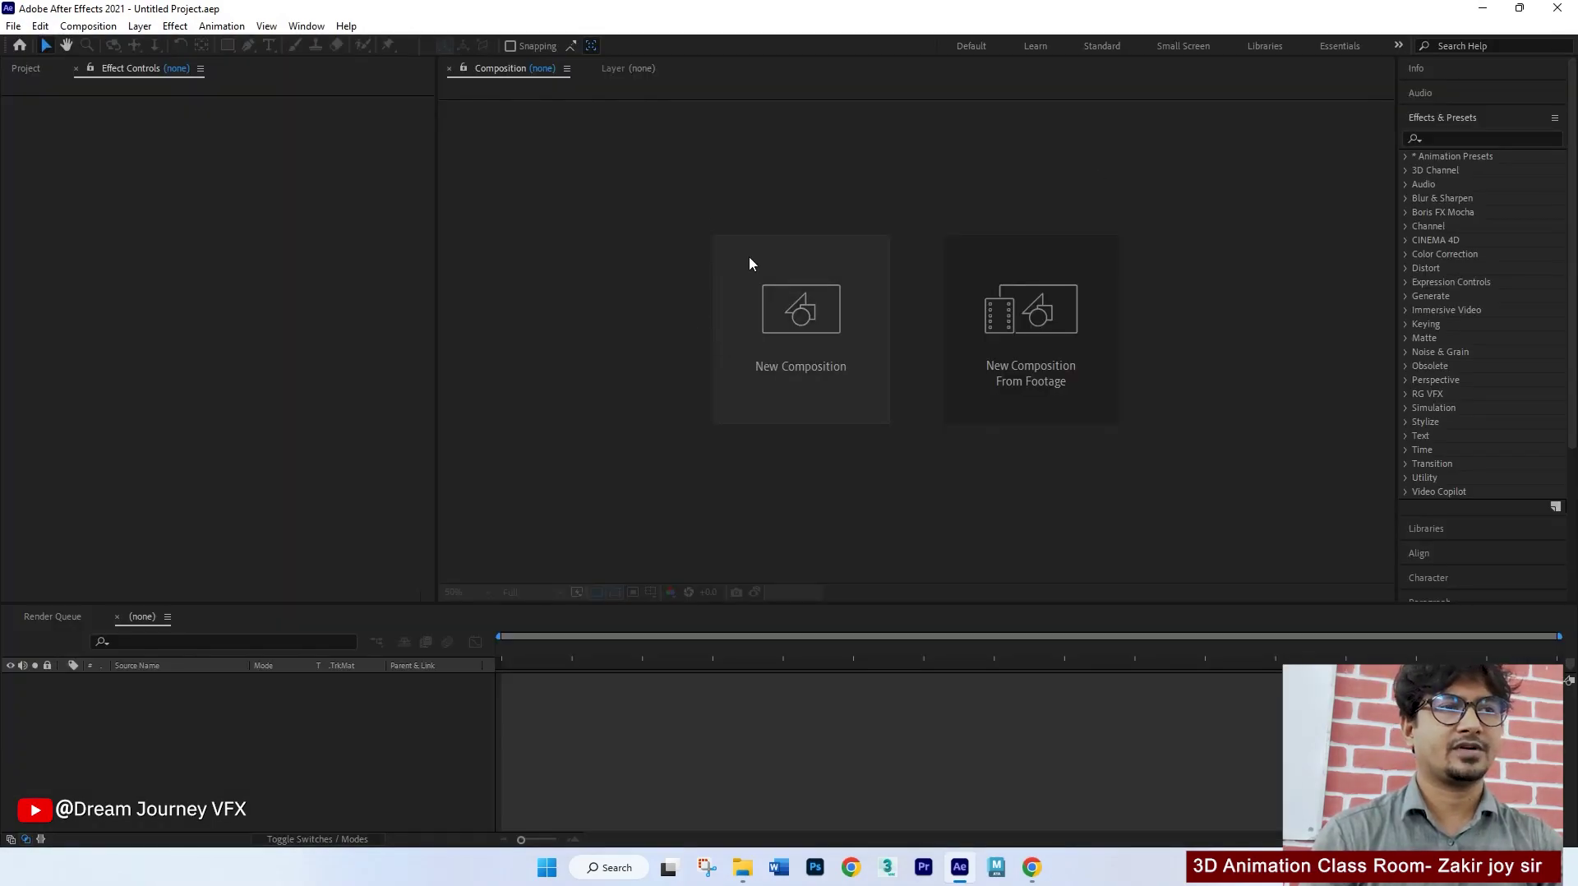
left_click(876, 267)
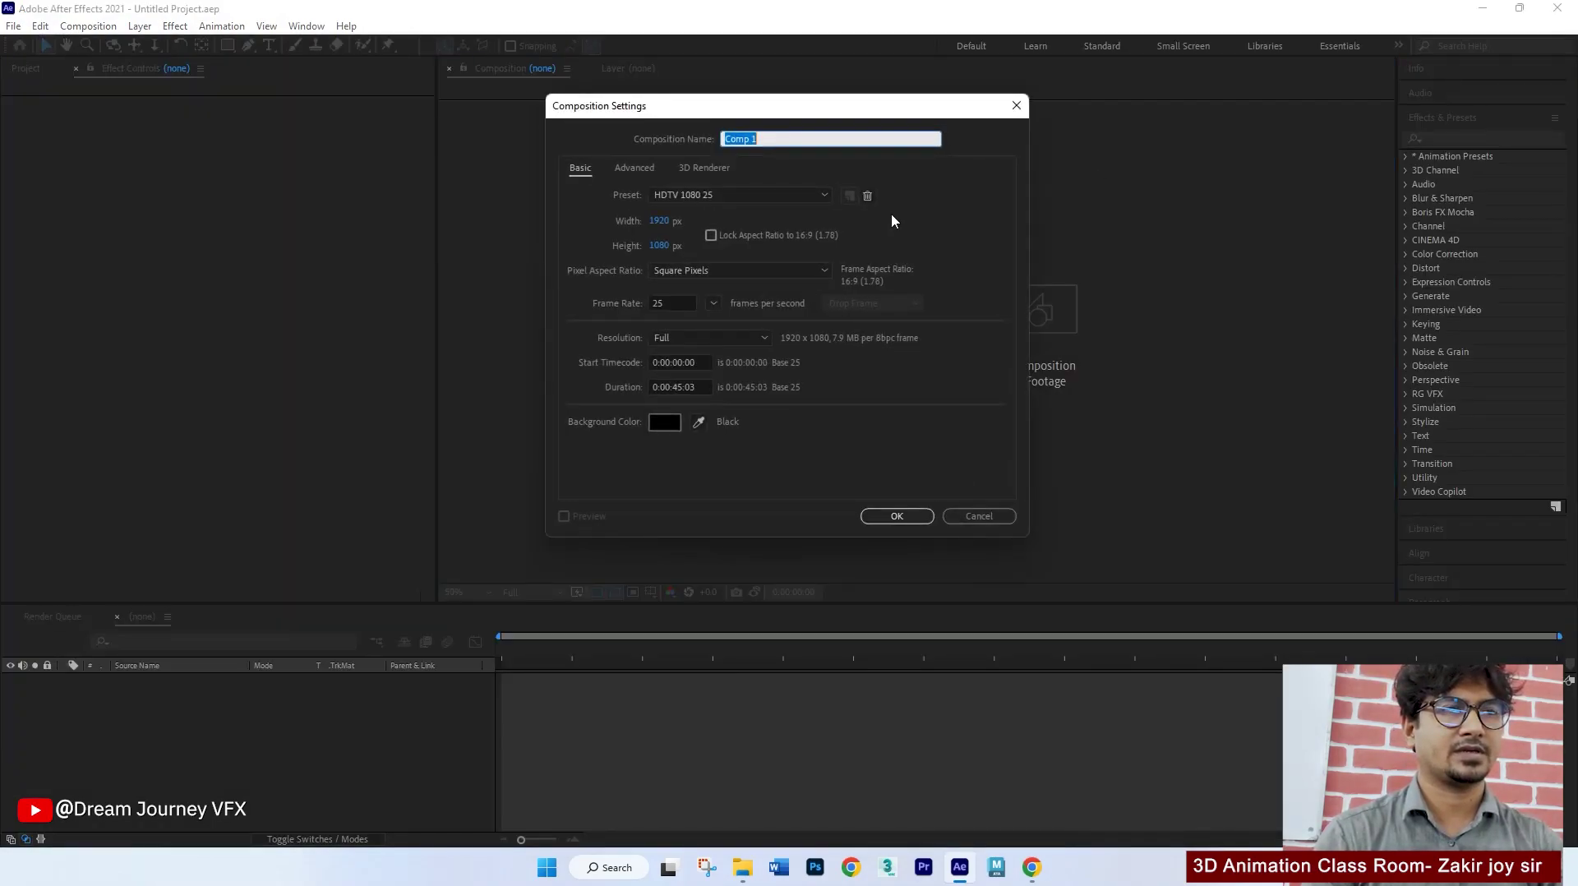
left_click_drag(770, 109, 747, 131)
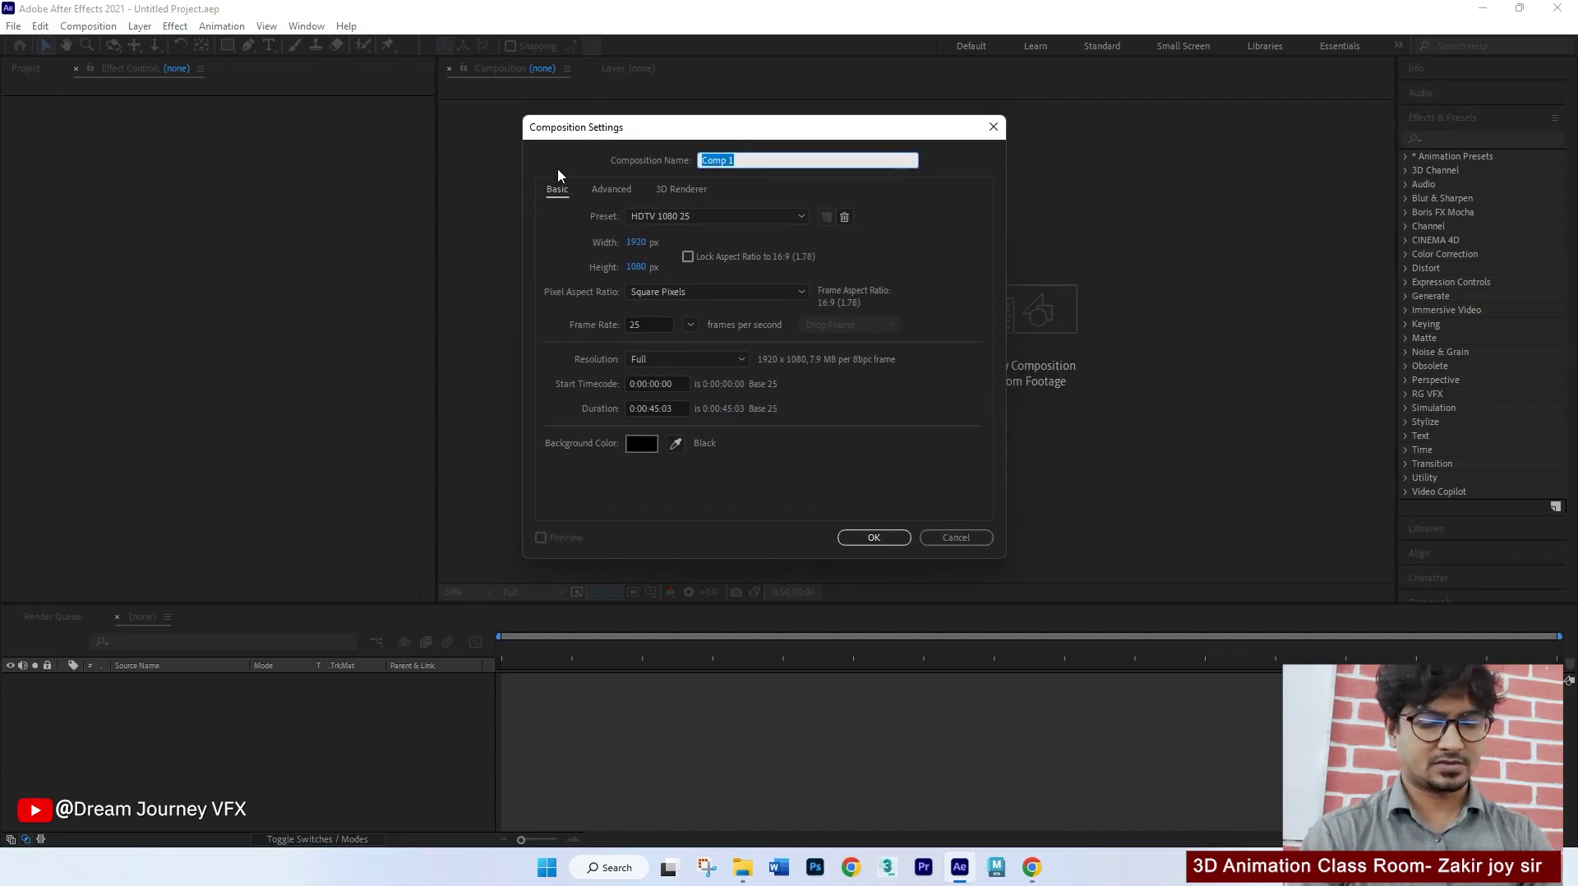
type("character anim_c")
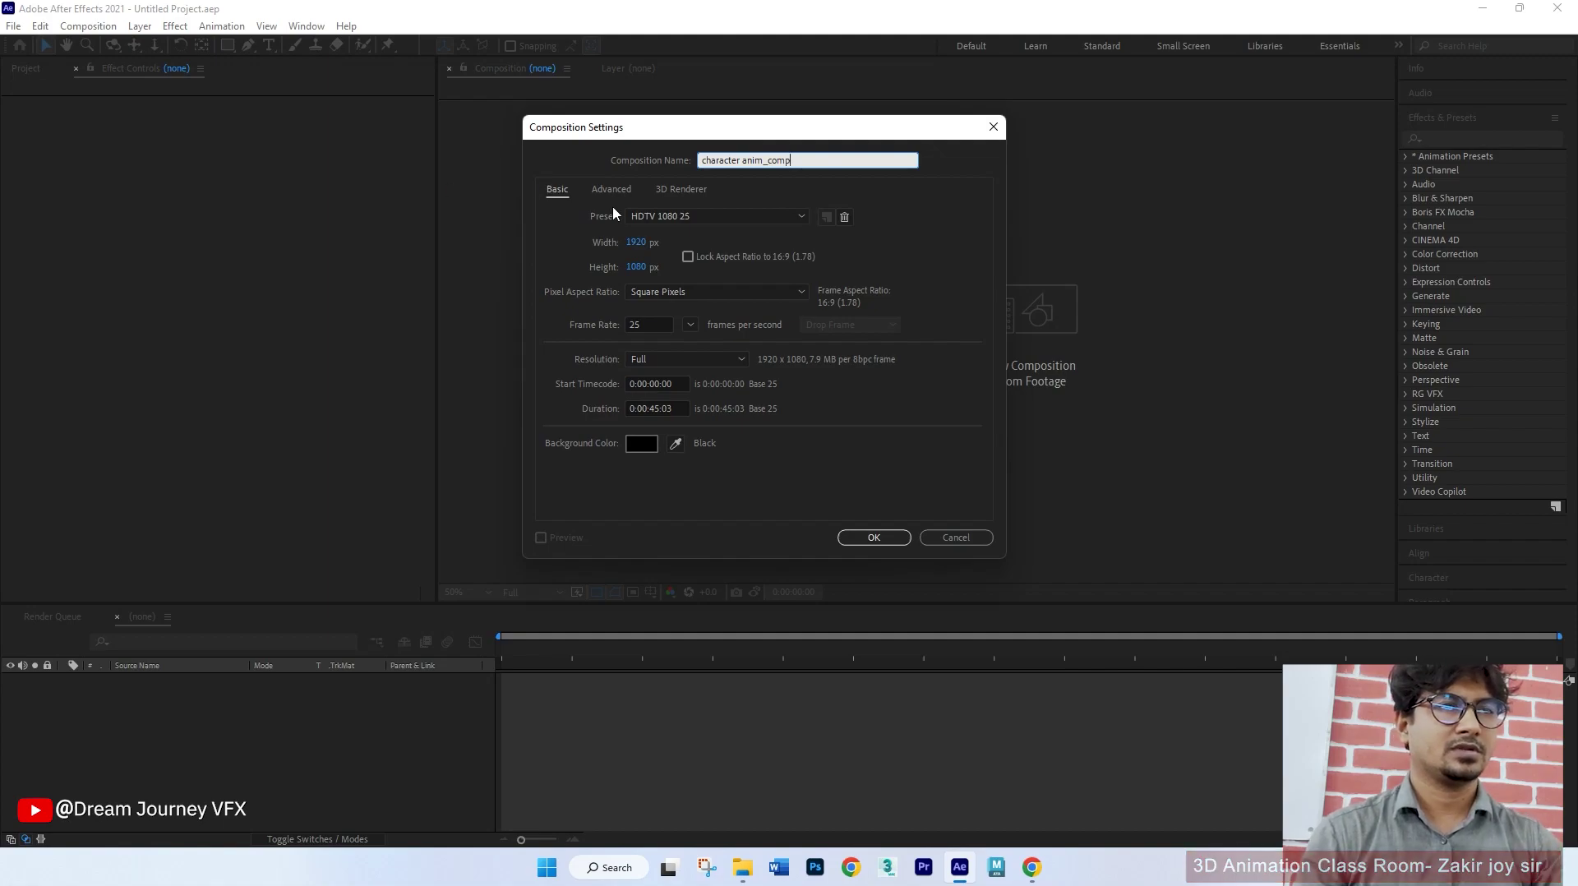
left_click(658, 216)
left_click(661, 240)
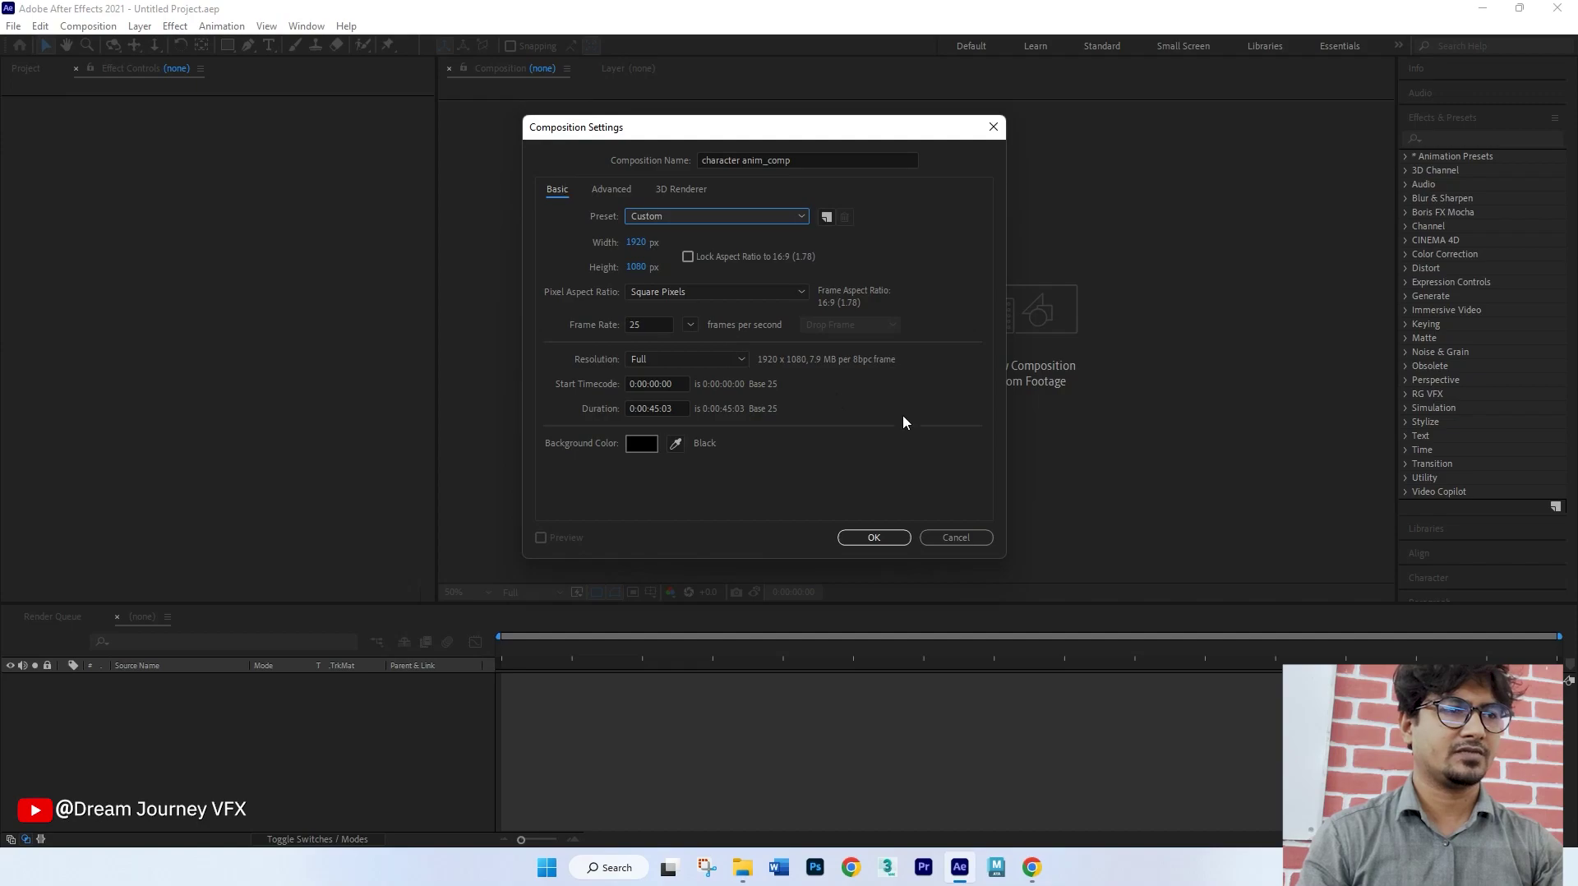
left_click(874, 537)
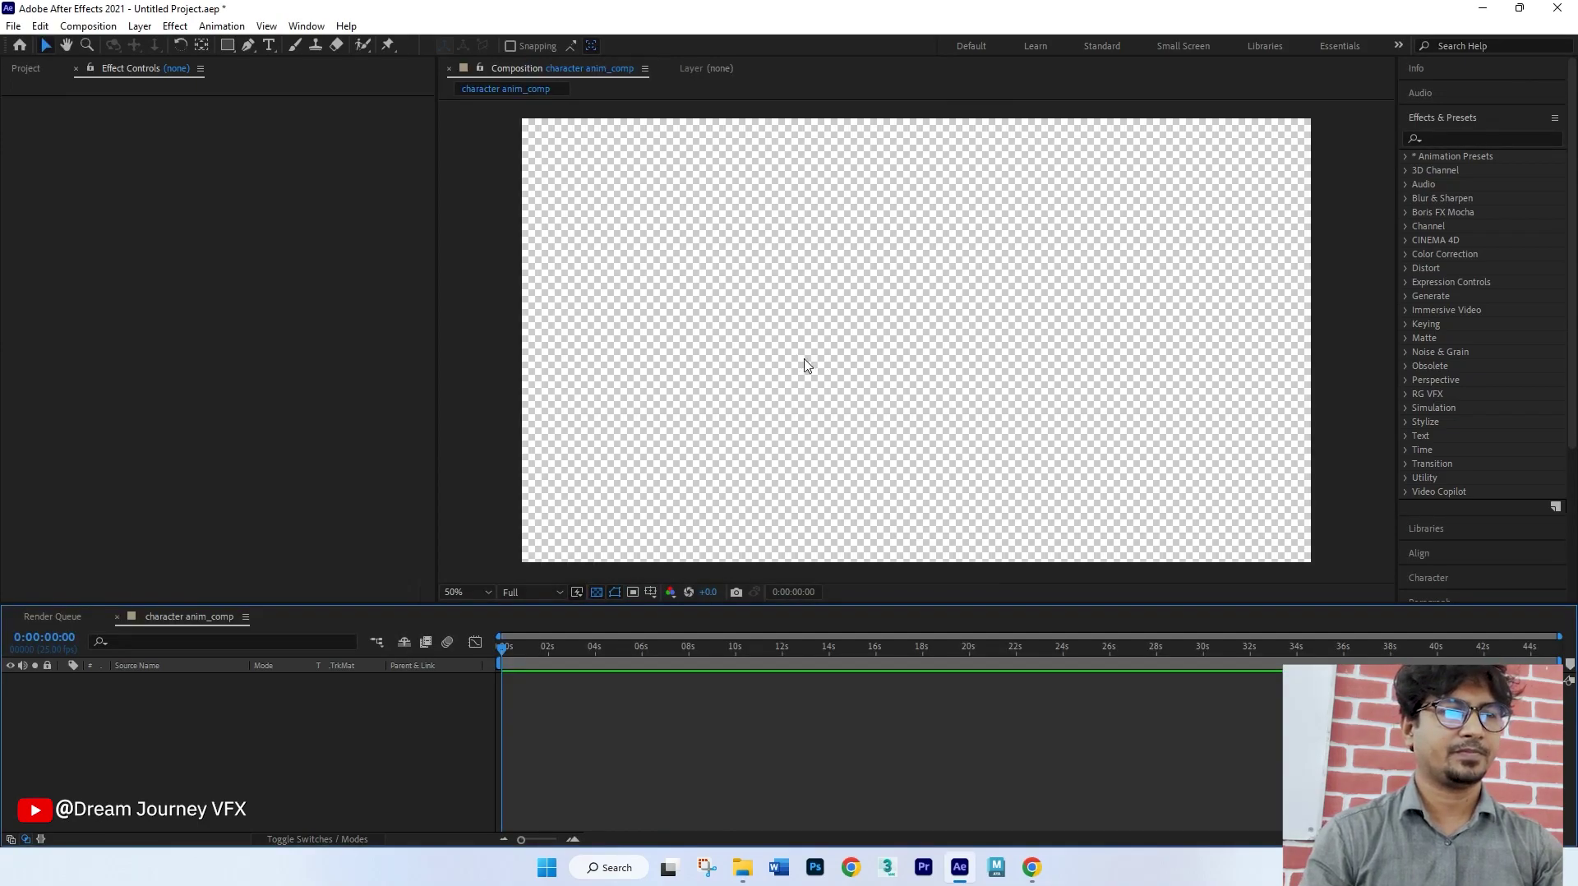
left_click(27, 73)
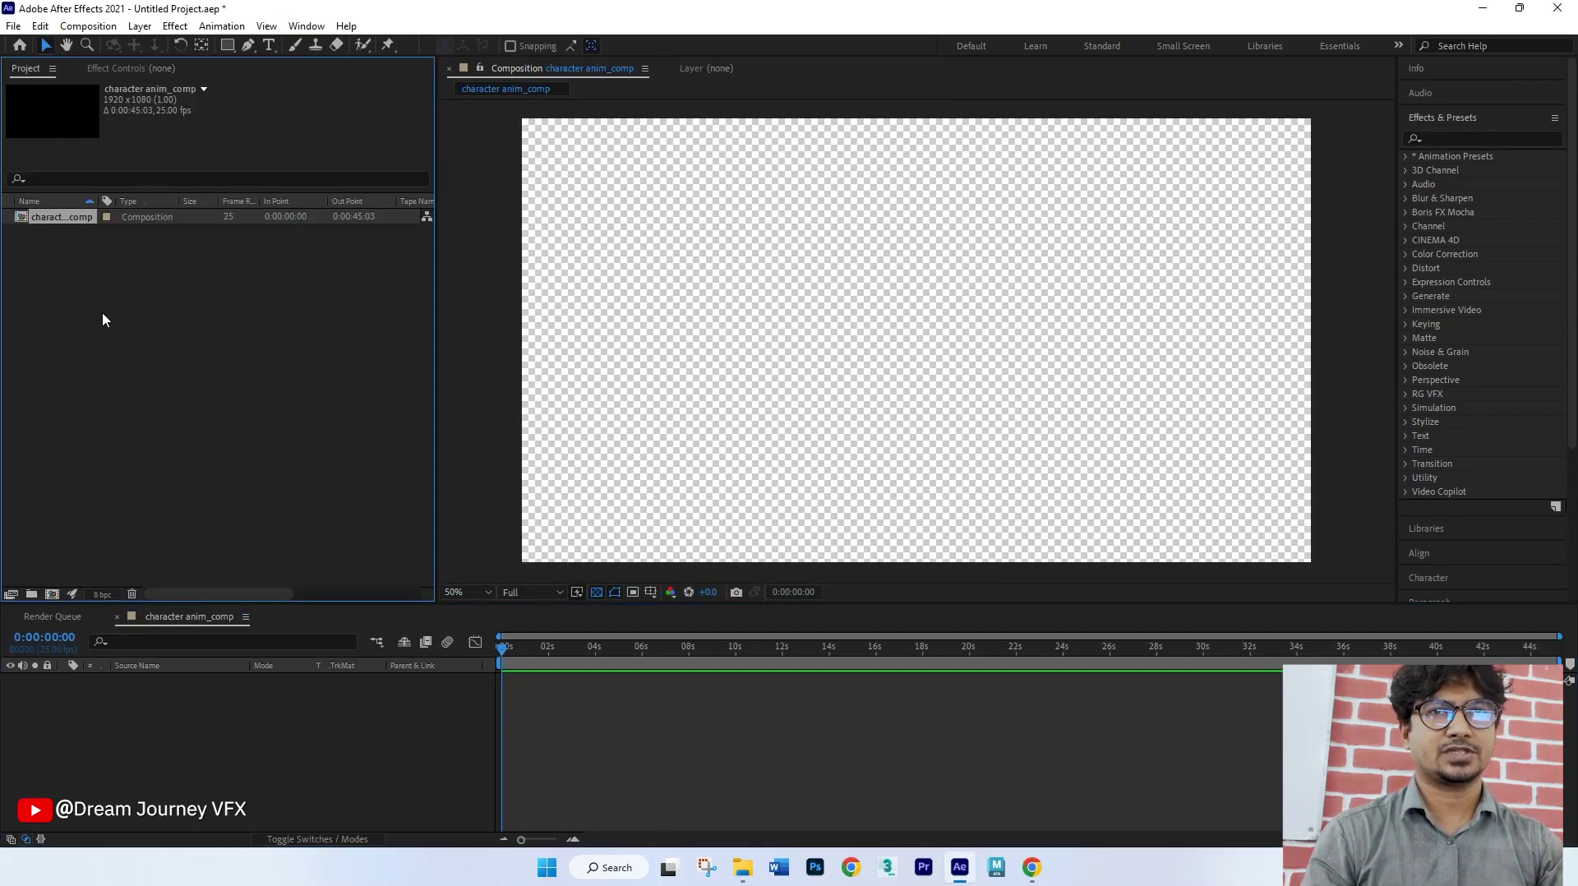
Step: Import Shot_A_1.[1-48].png as a PNG sequence from G:\3d Ch_Render\cartoon animation and select it
double_click(170, 306)
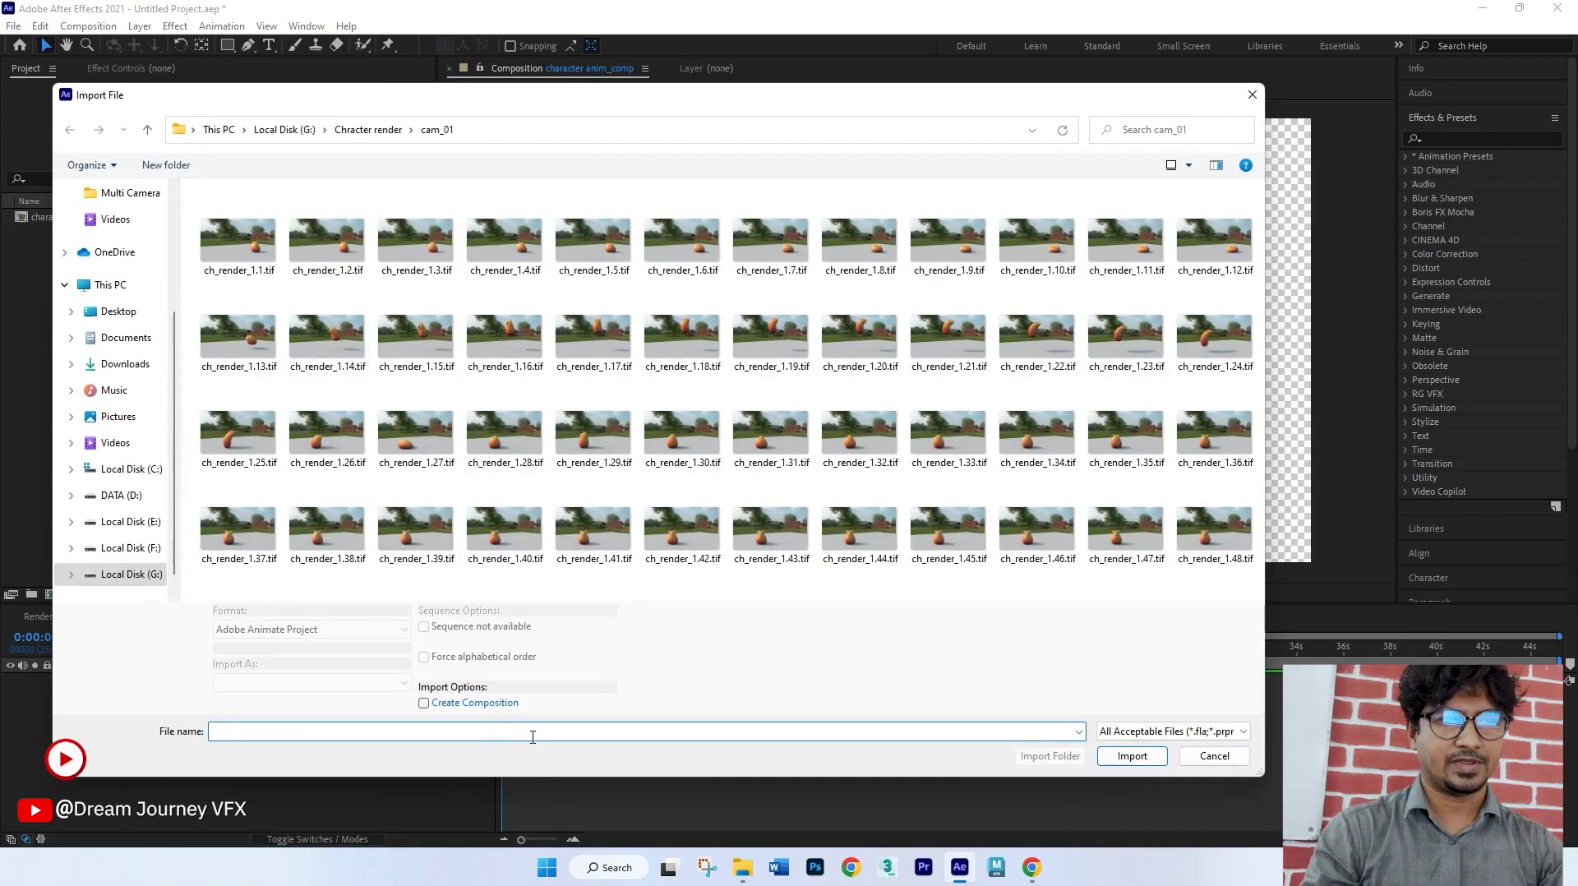
type("G:\\3d Ch_Render\\cartoon animation")
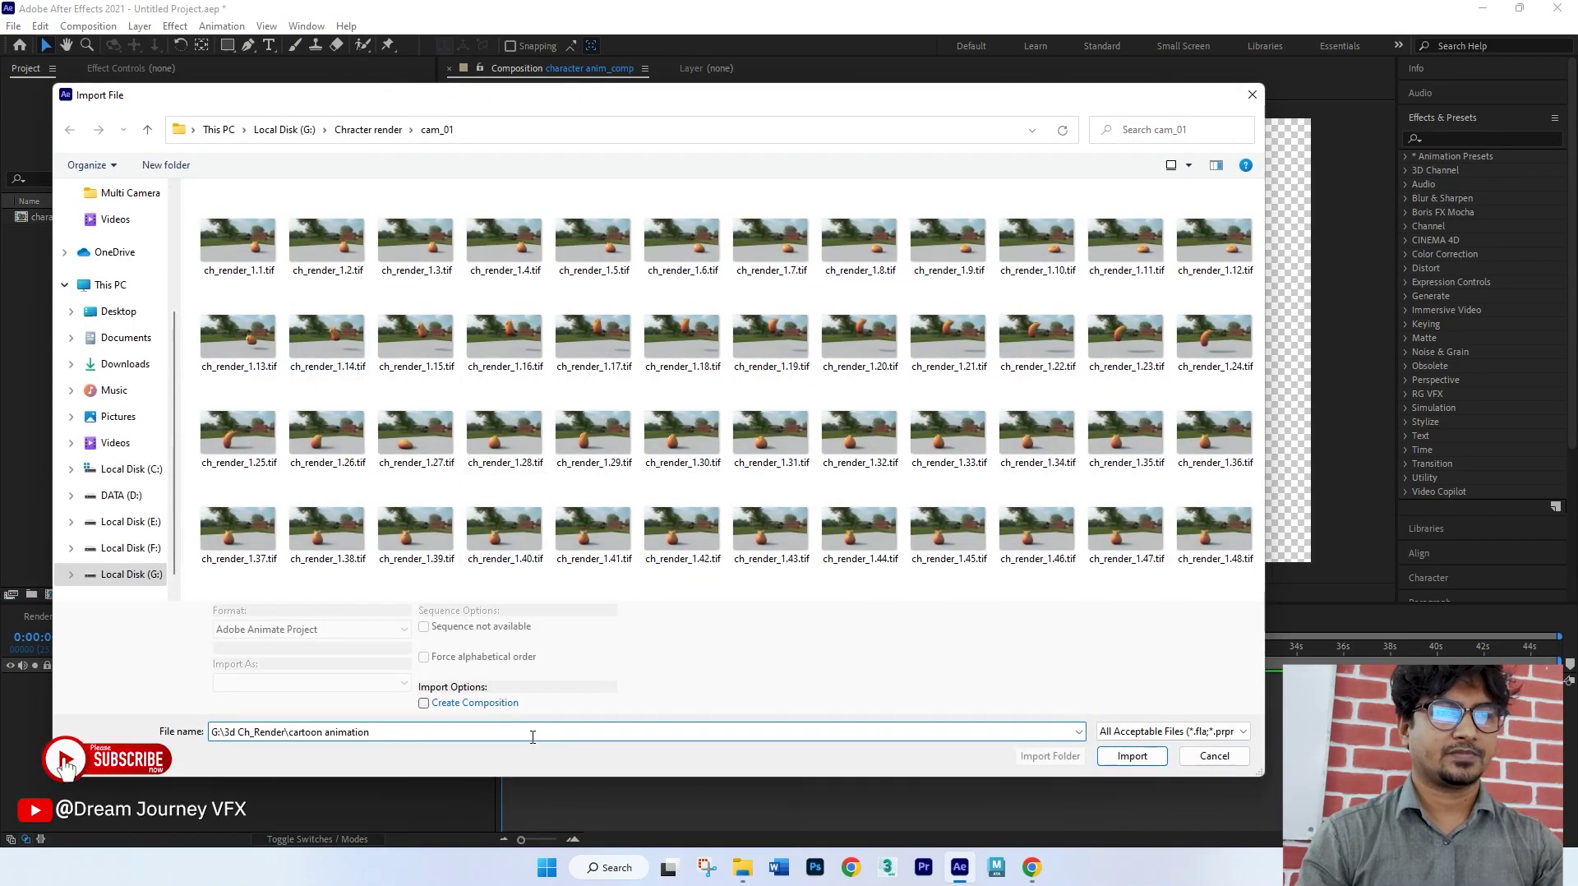
left_click(1139, 756)
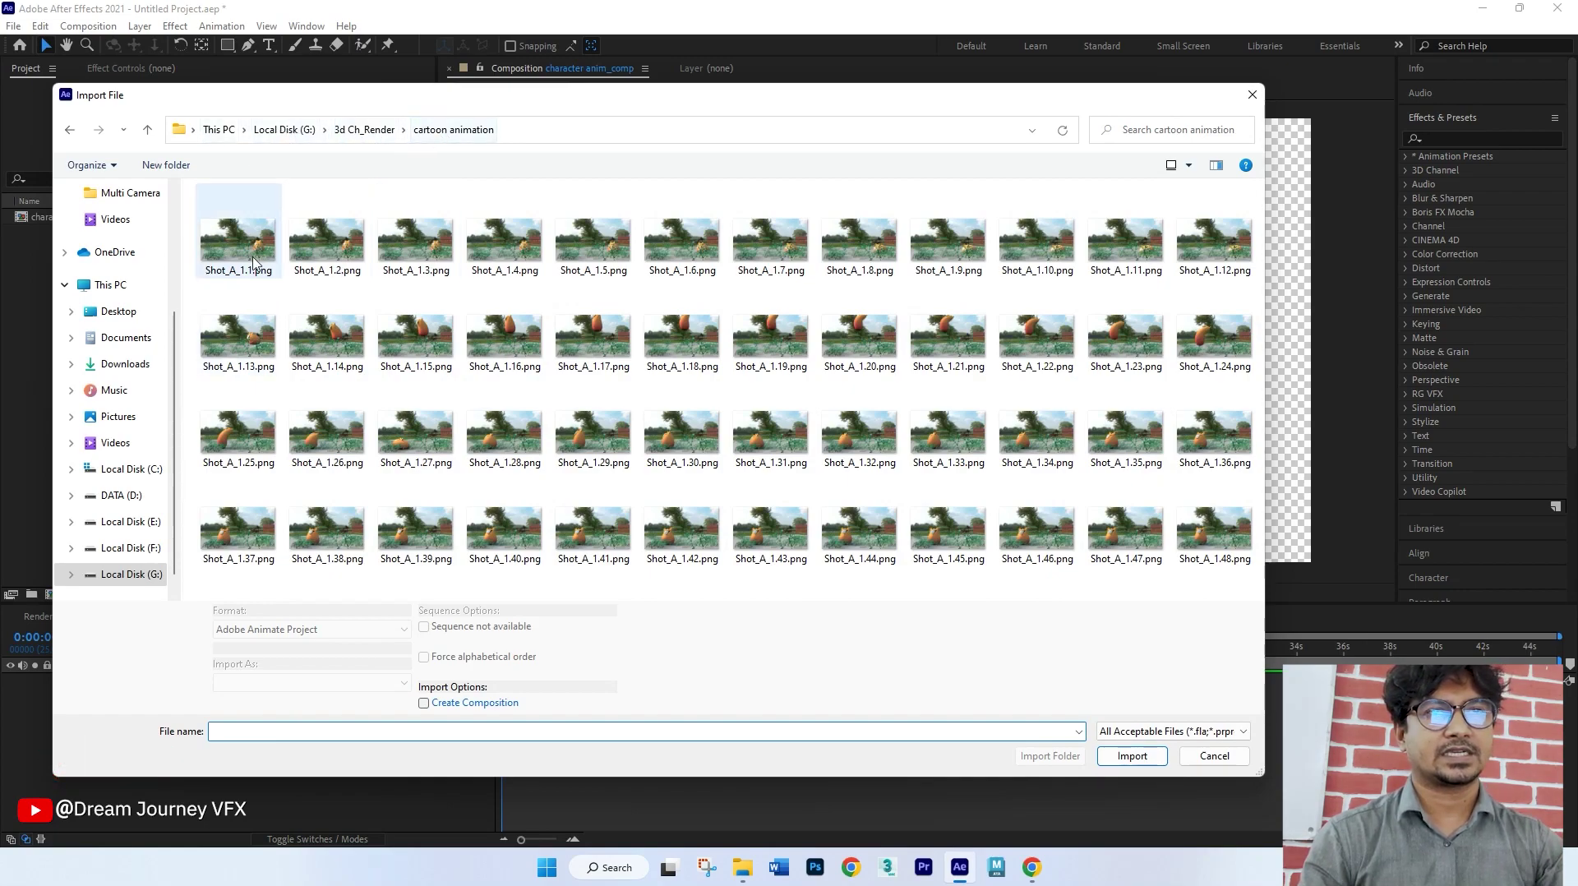
left_click(253, 224)
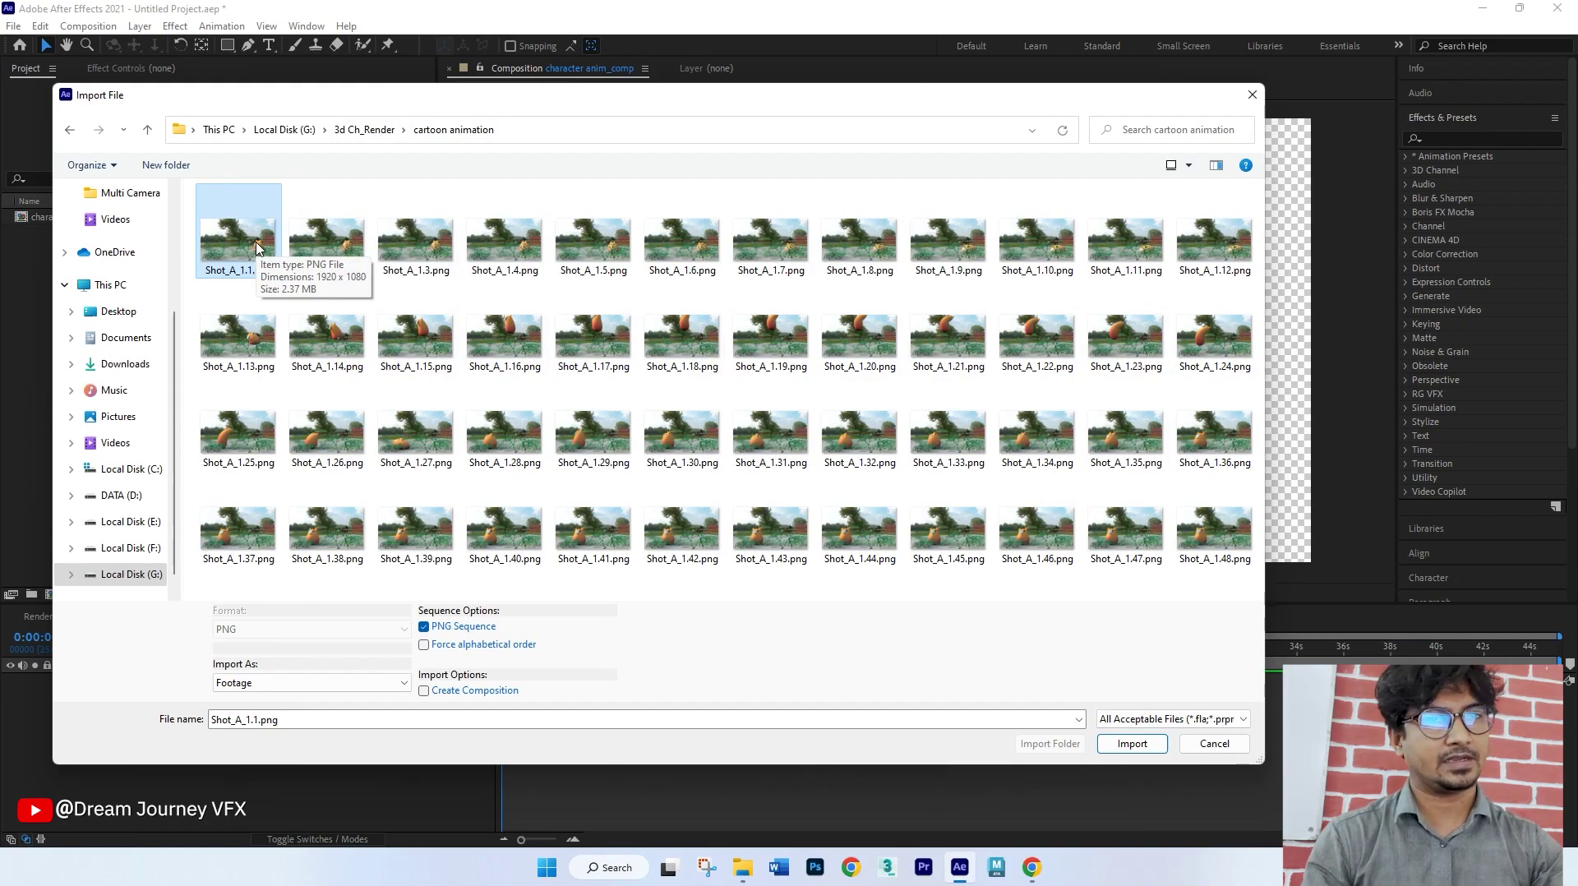
left_click(424, 627)
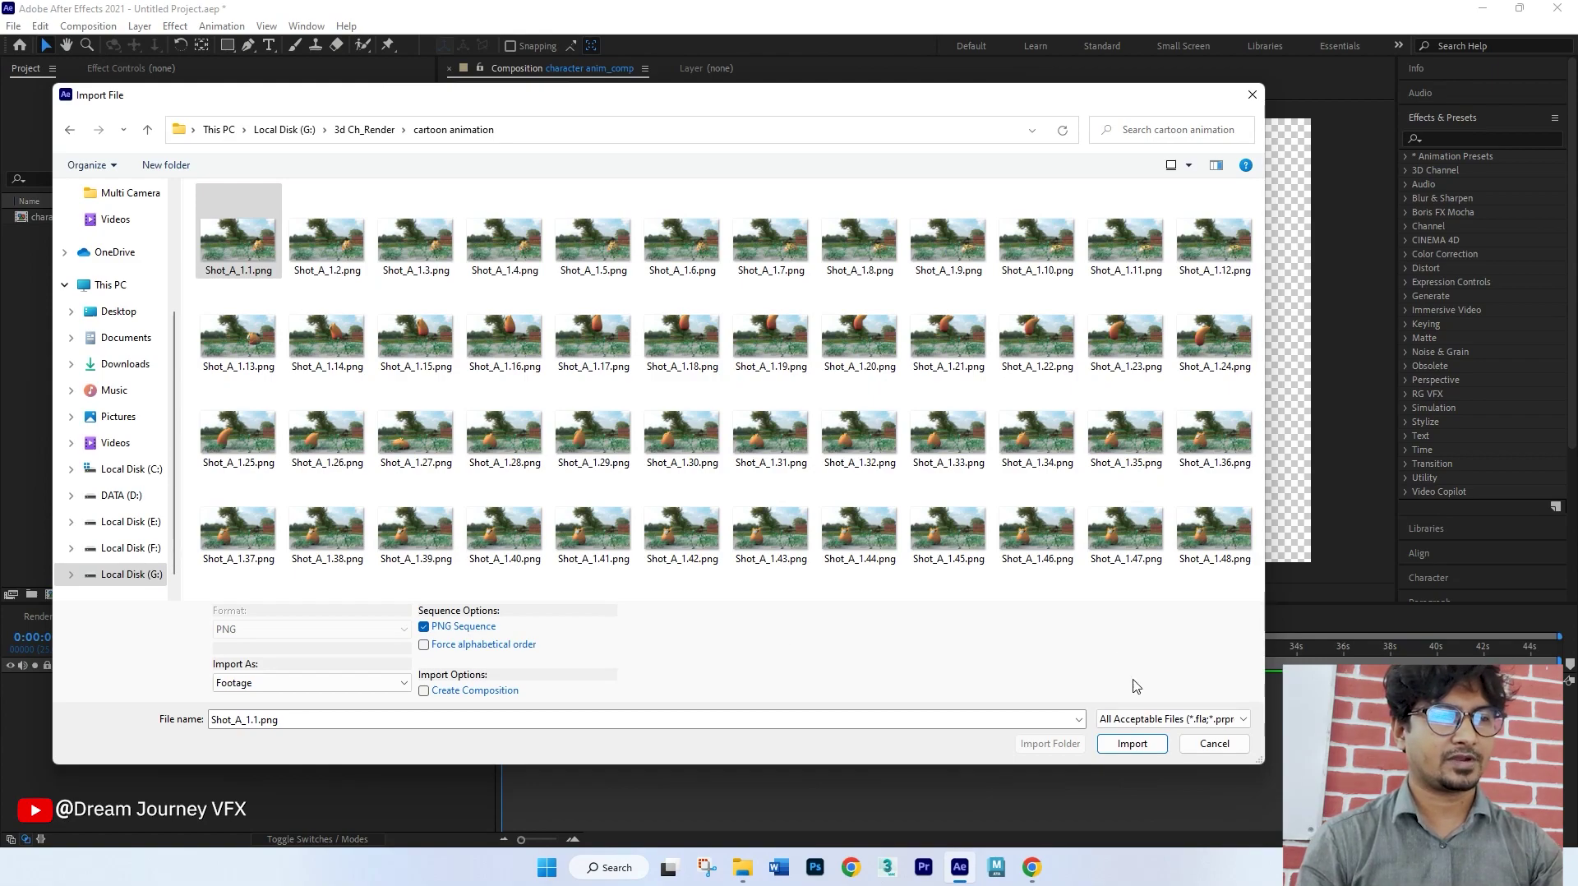
left_click(1132, 744)
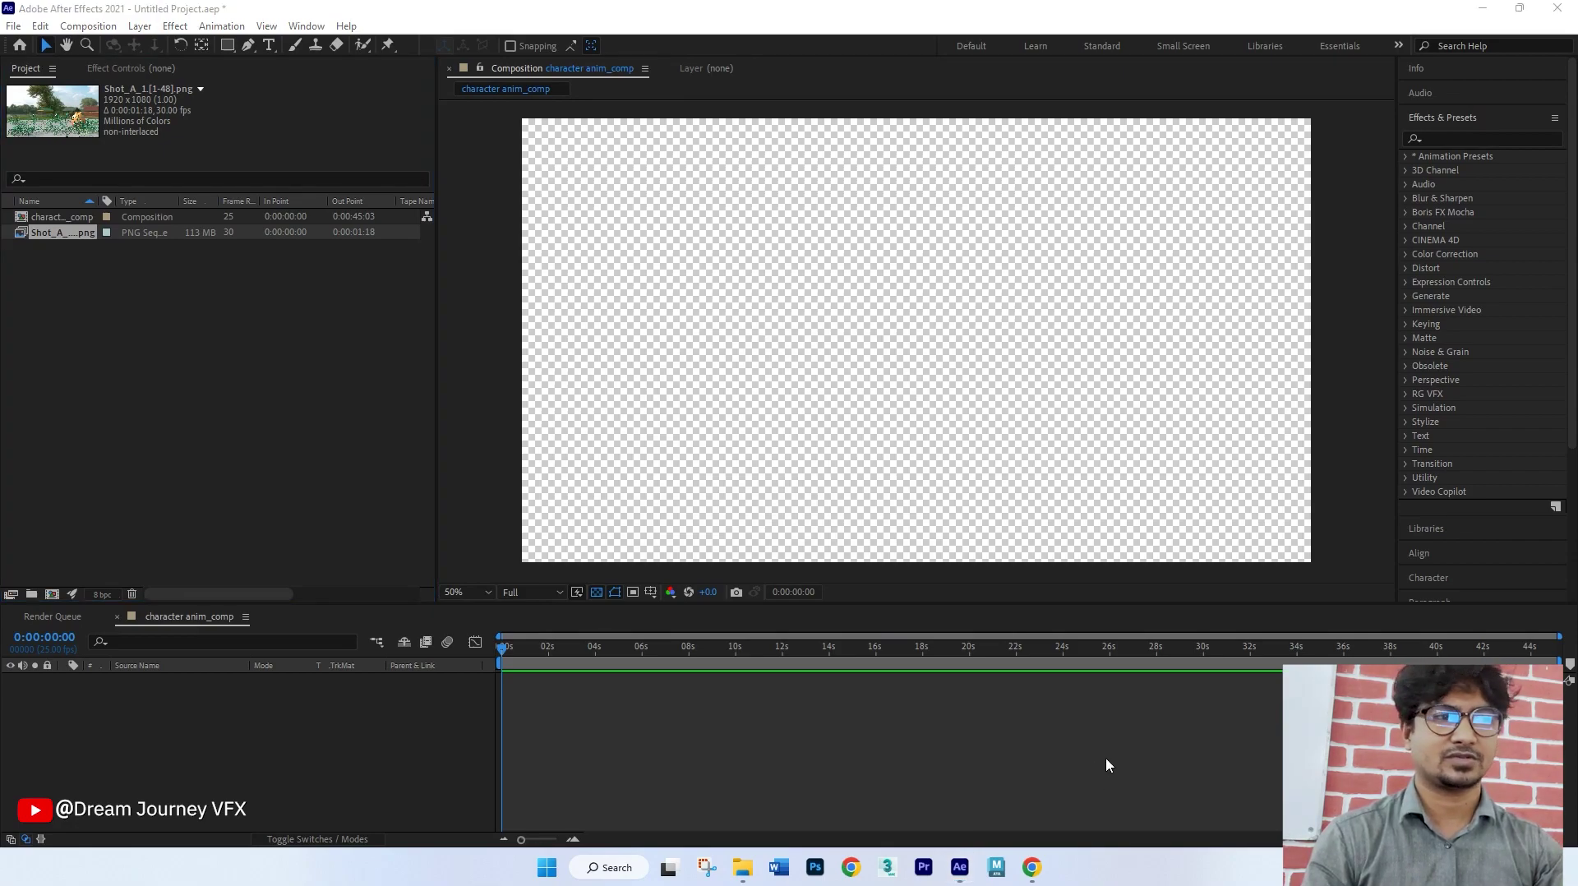
left_click(1029, 756)
left_click(83, 292)
Step: Make the Shot_A_1 comp from the Shot_A footage, play it back, and scrub to 0:00:01:13
left_click(45, 235)
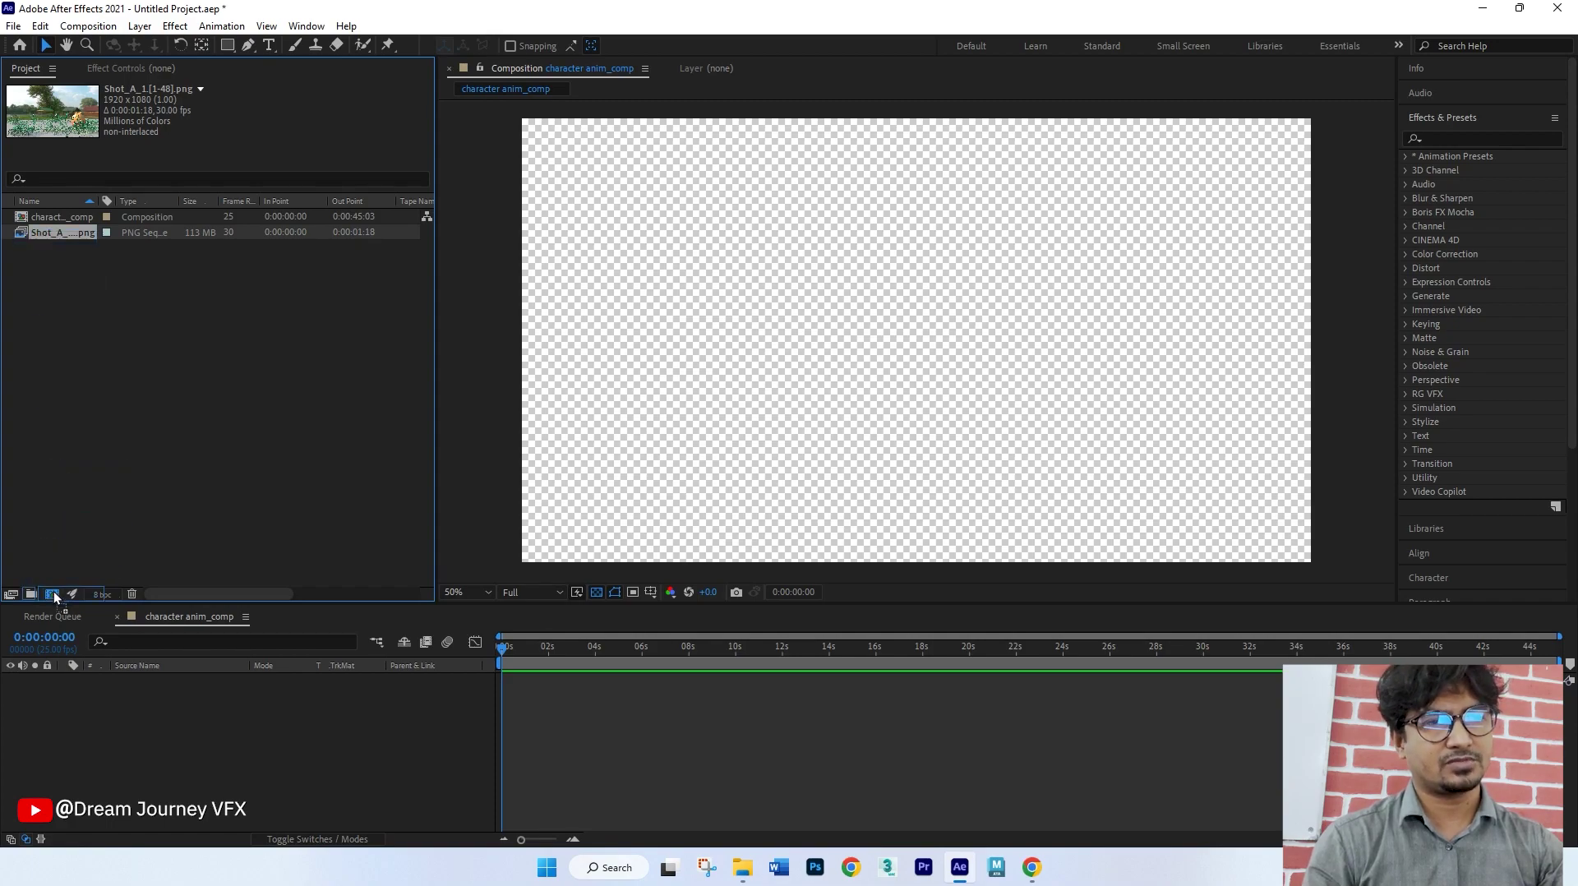
left_click_drag(53, 590, 52, 590)
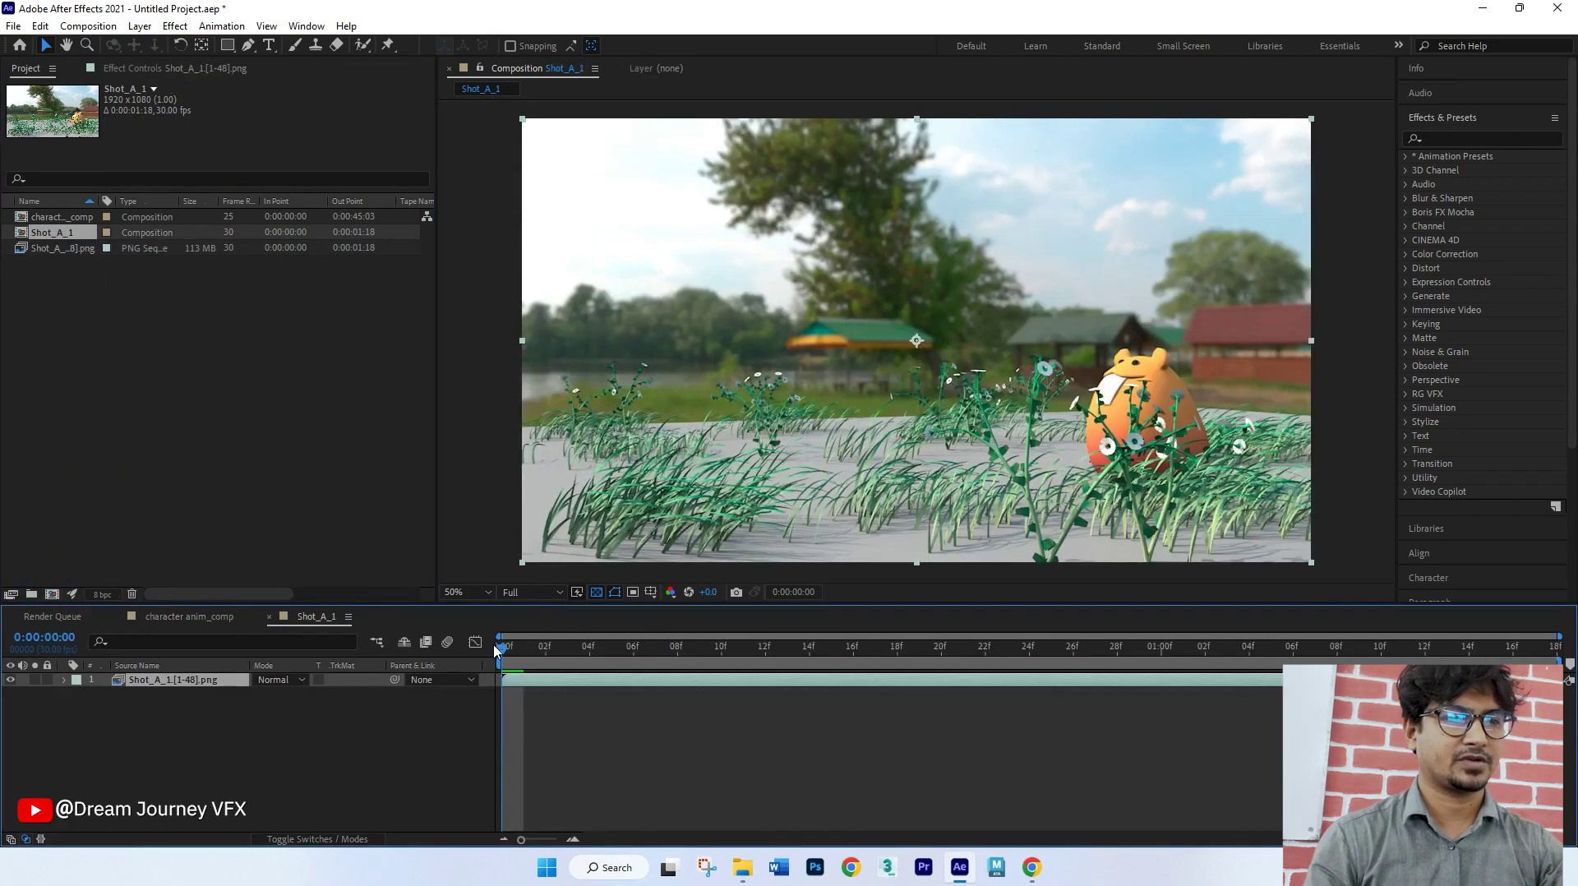
mouse_move(504, 652)
left_mouse_down()
mouse_move(1094, 672)
mouse_move(1074, 650)
mouse_move(500, 649)
left_mouse_up()
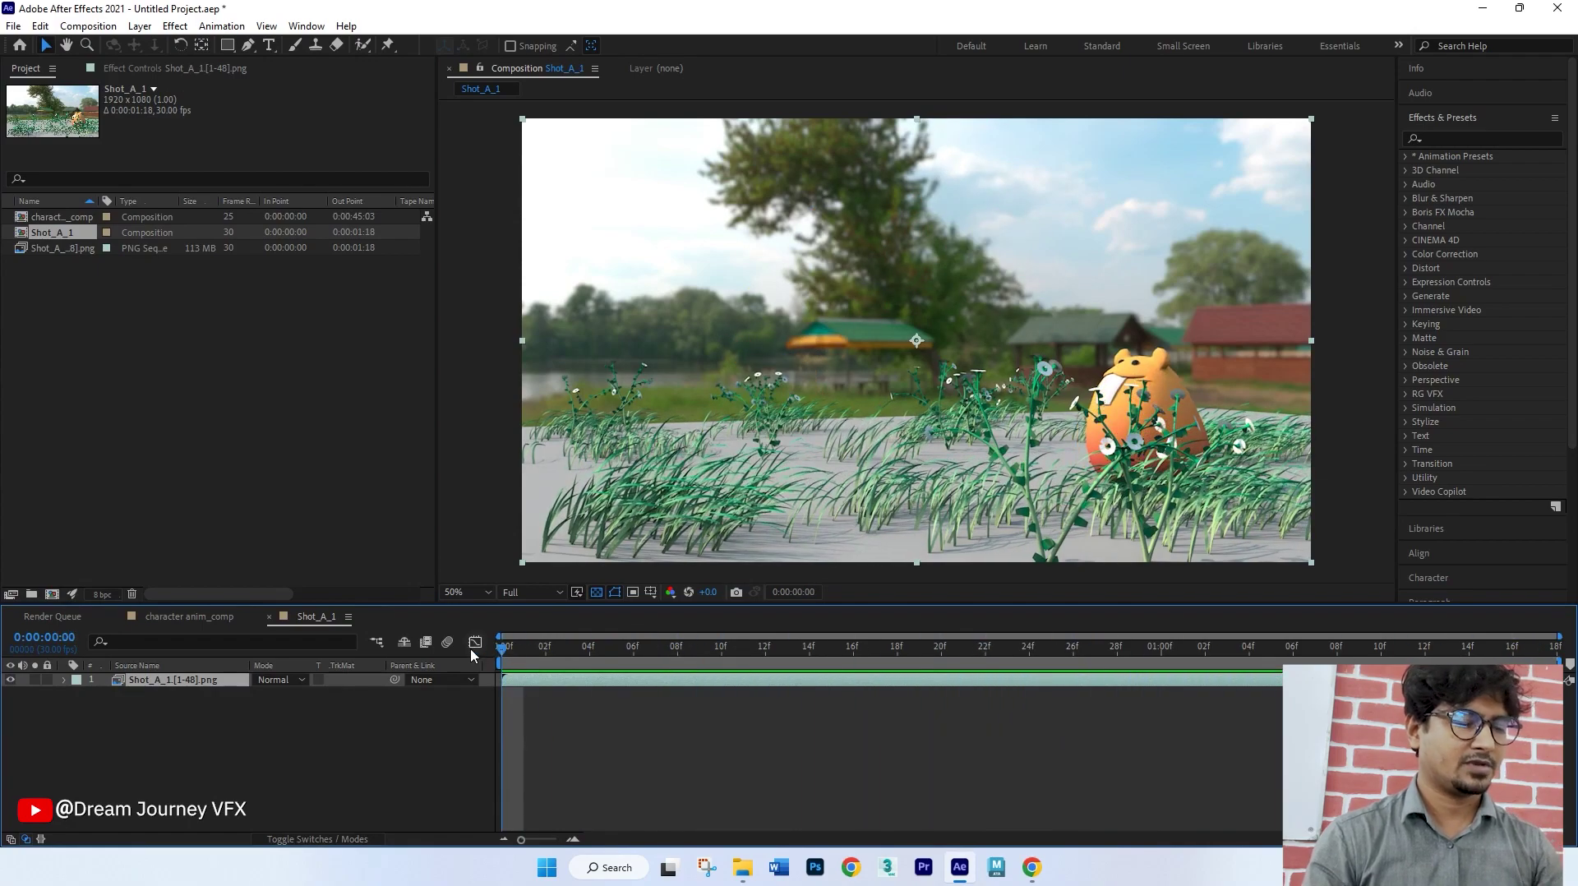
key("space")
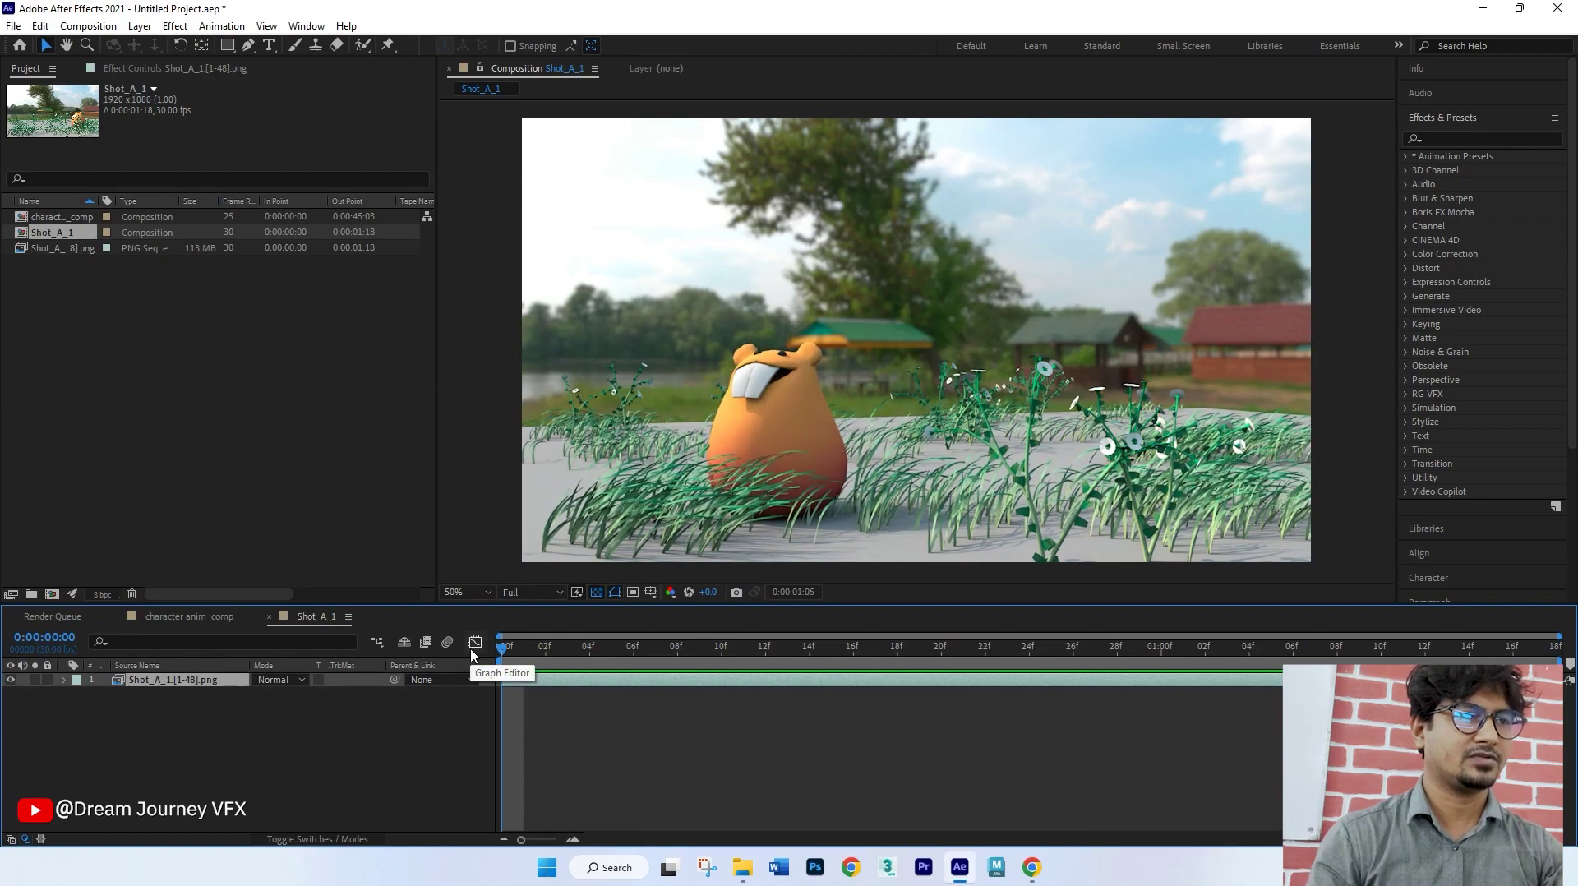
left_click_drag(436, 421, 267, 426)
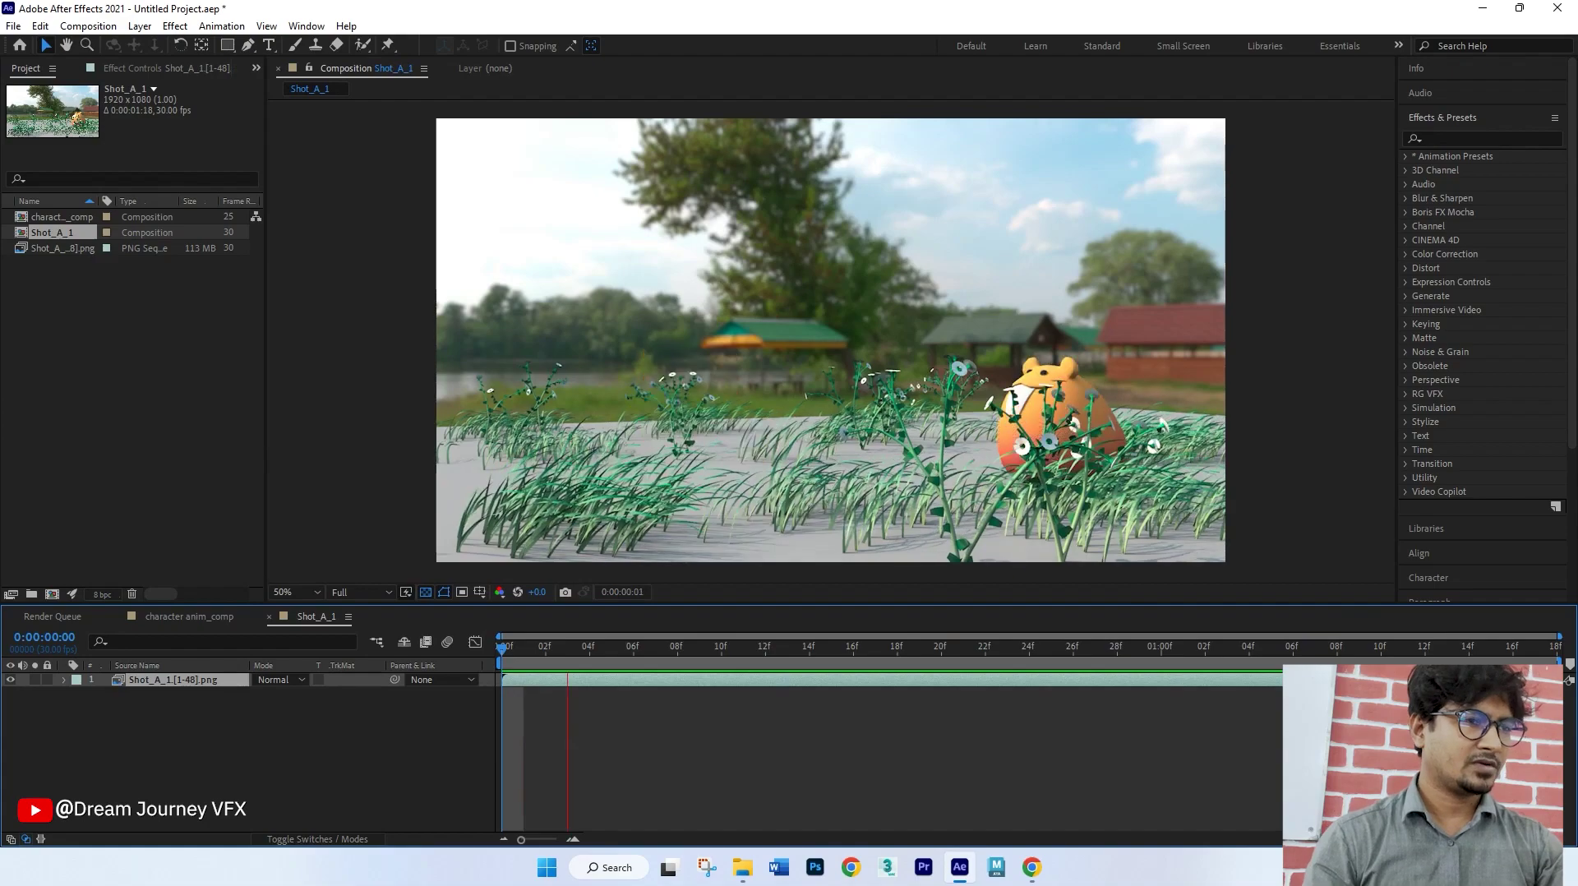
key("space")
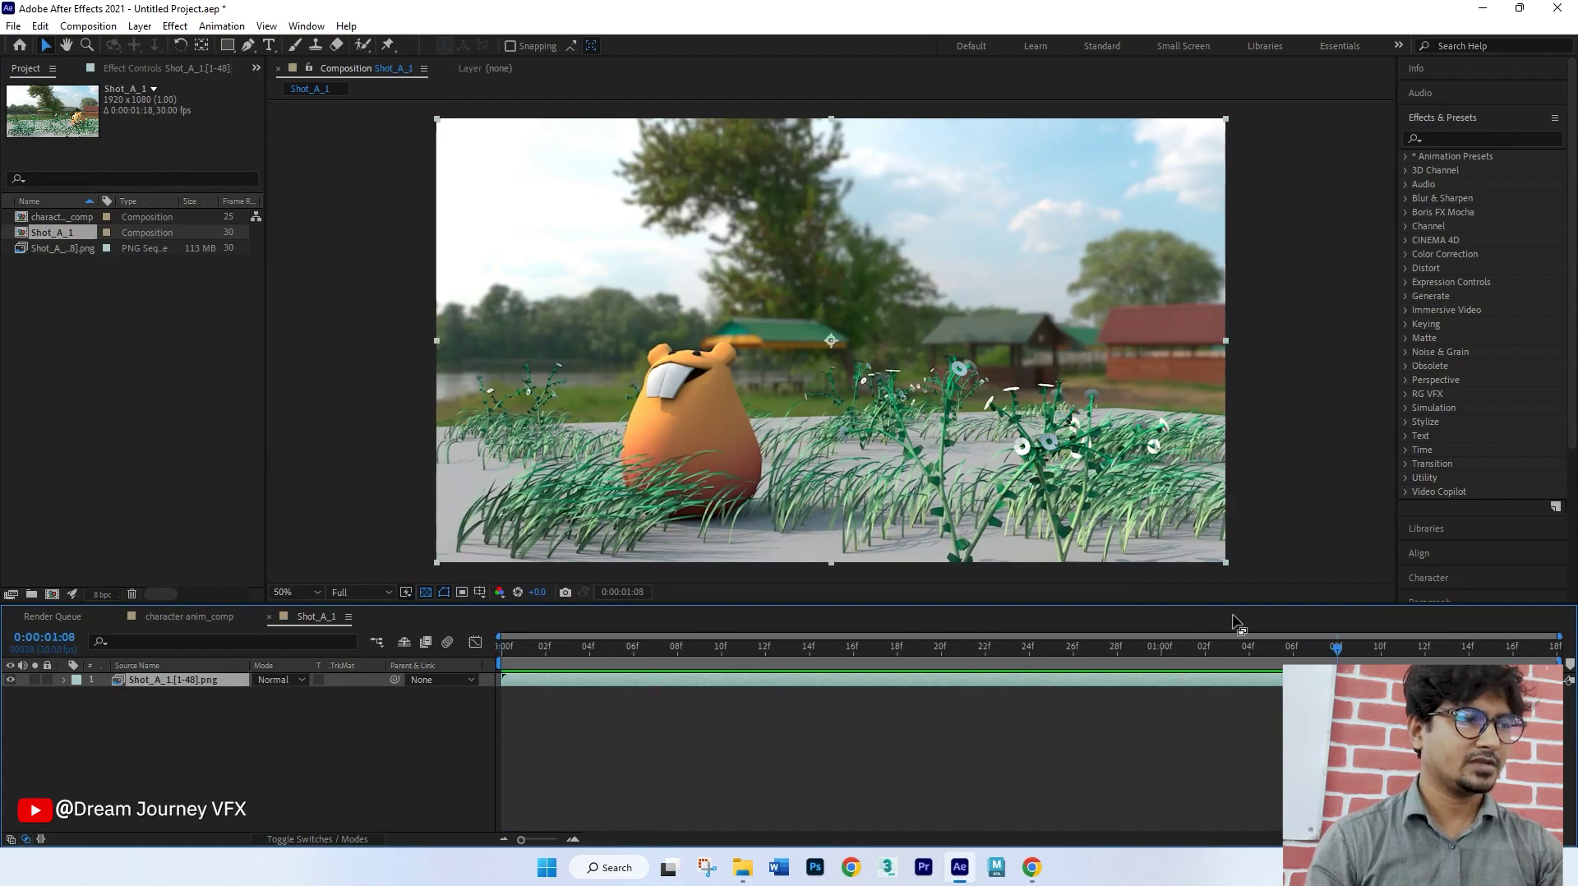
mouse_move(1345, 654)
left_mouse_down()
mouse_move(1454, 653)
mouse_move(1424, 652)
left_mouse_up()
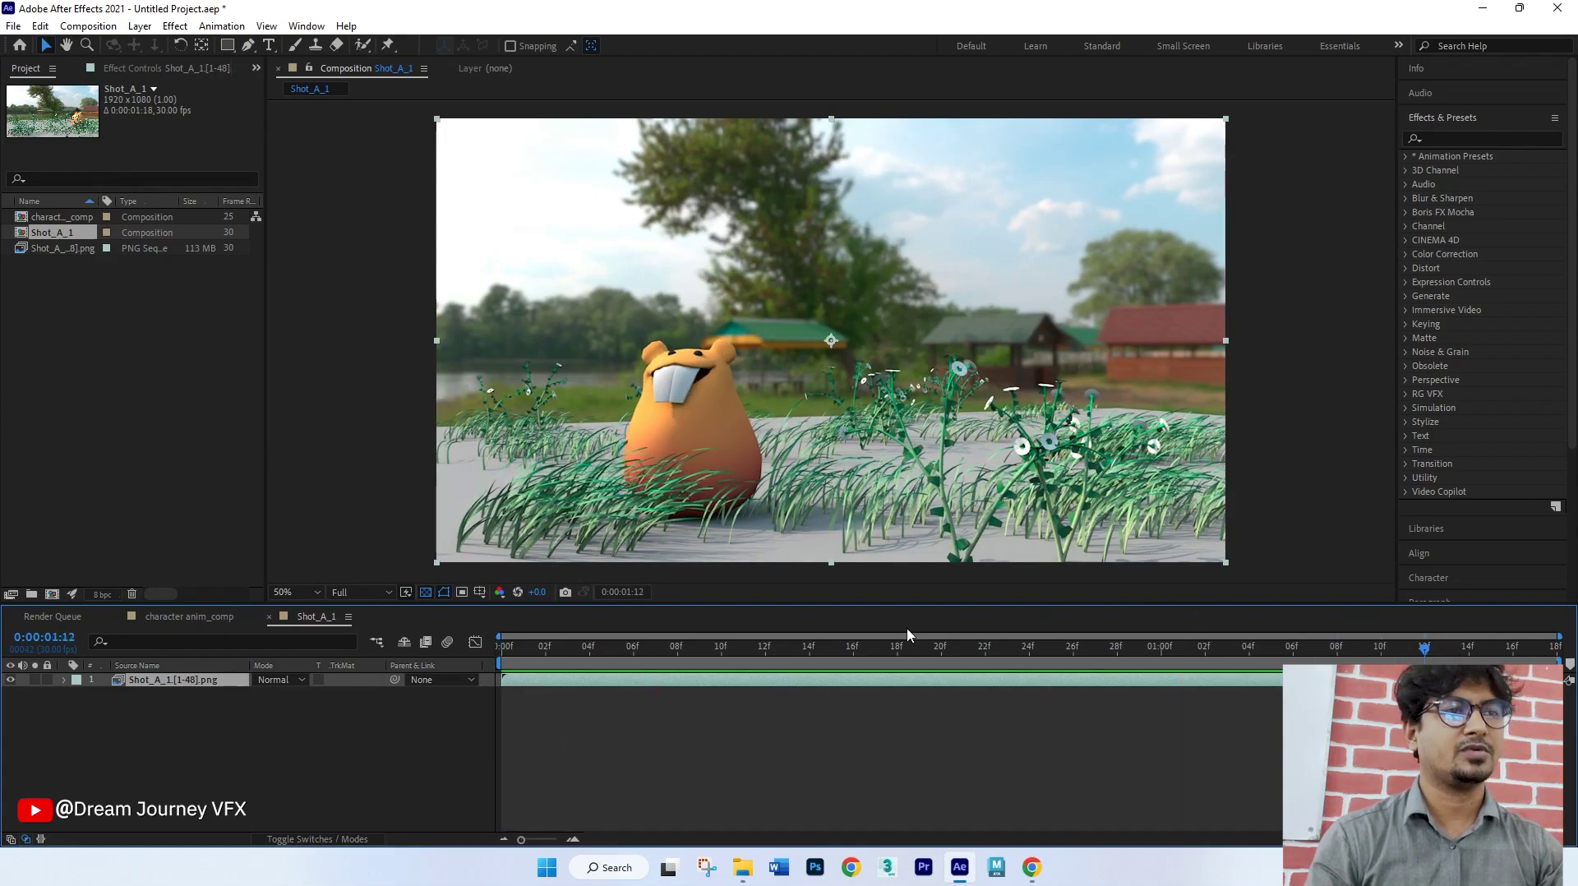
right_click(555, 729)
mouse_move(654, 534)
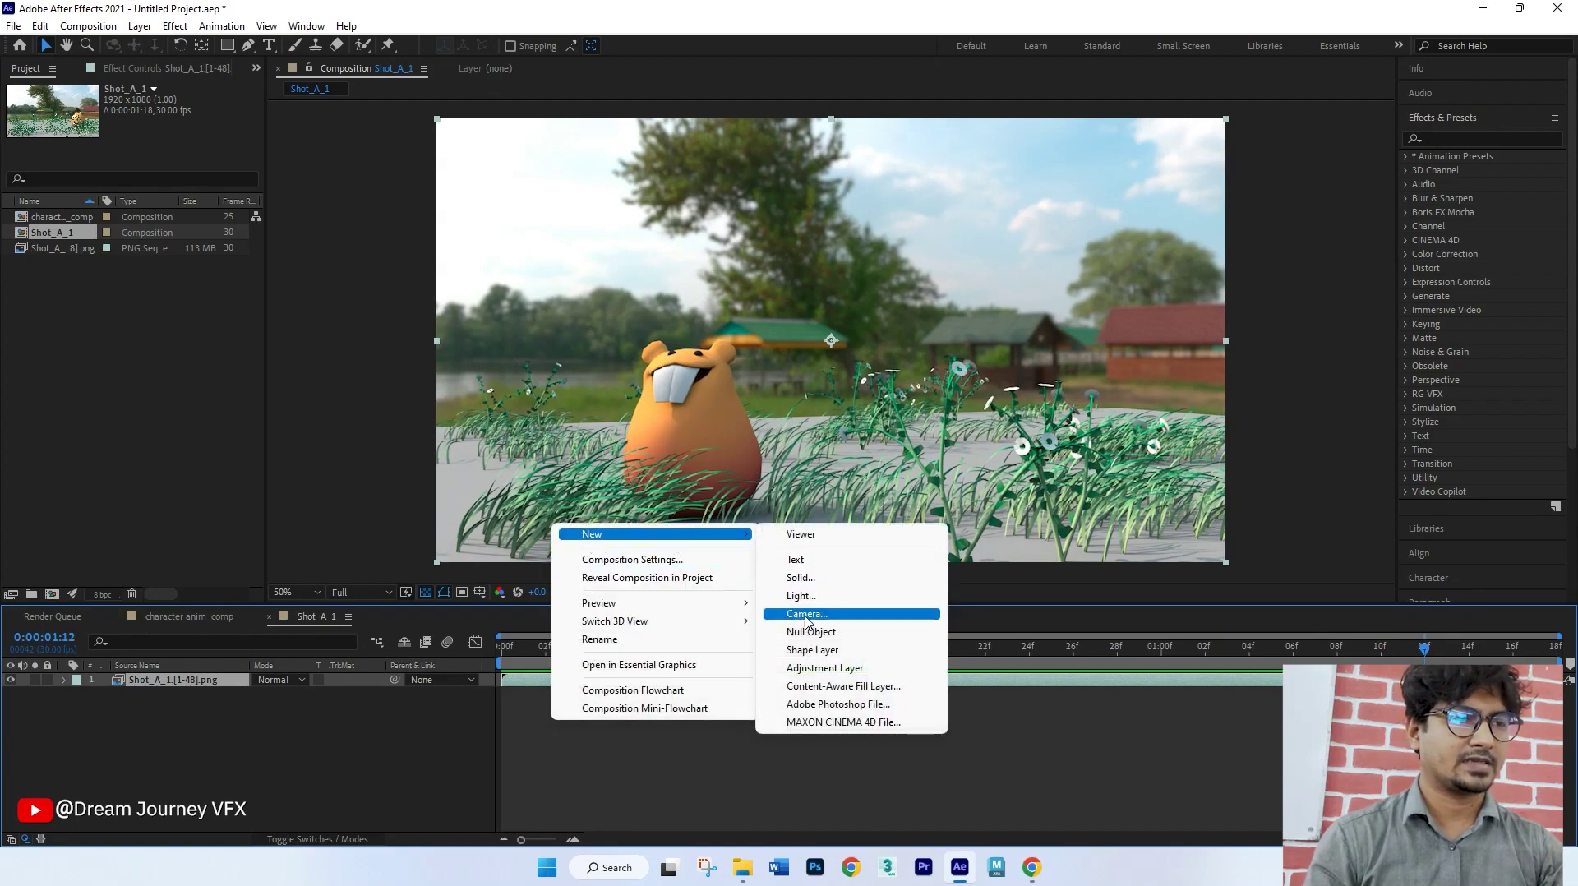
left_click(810, 674)
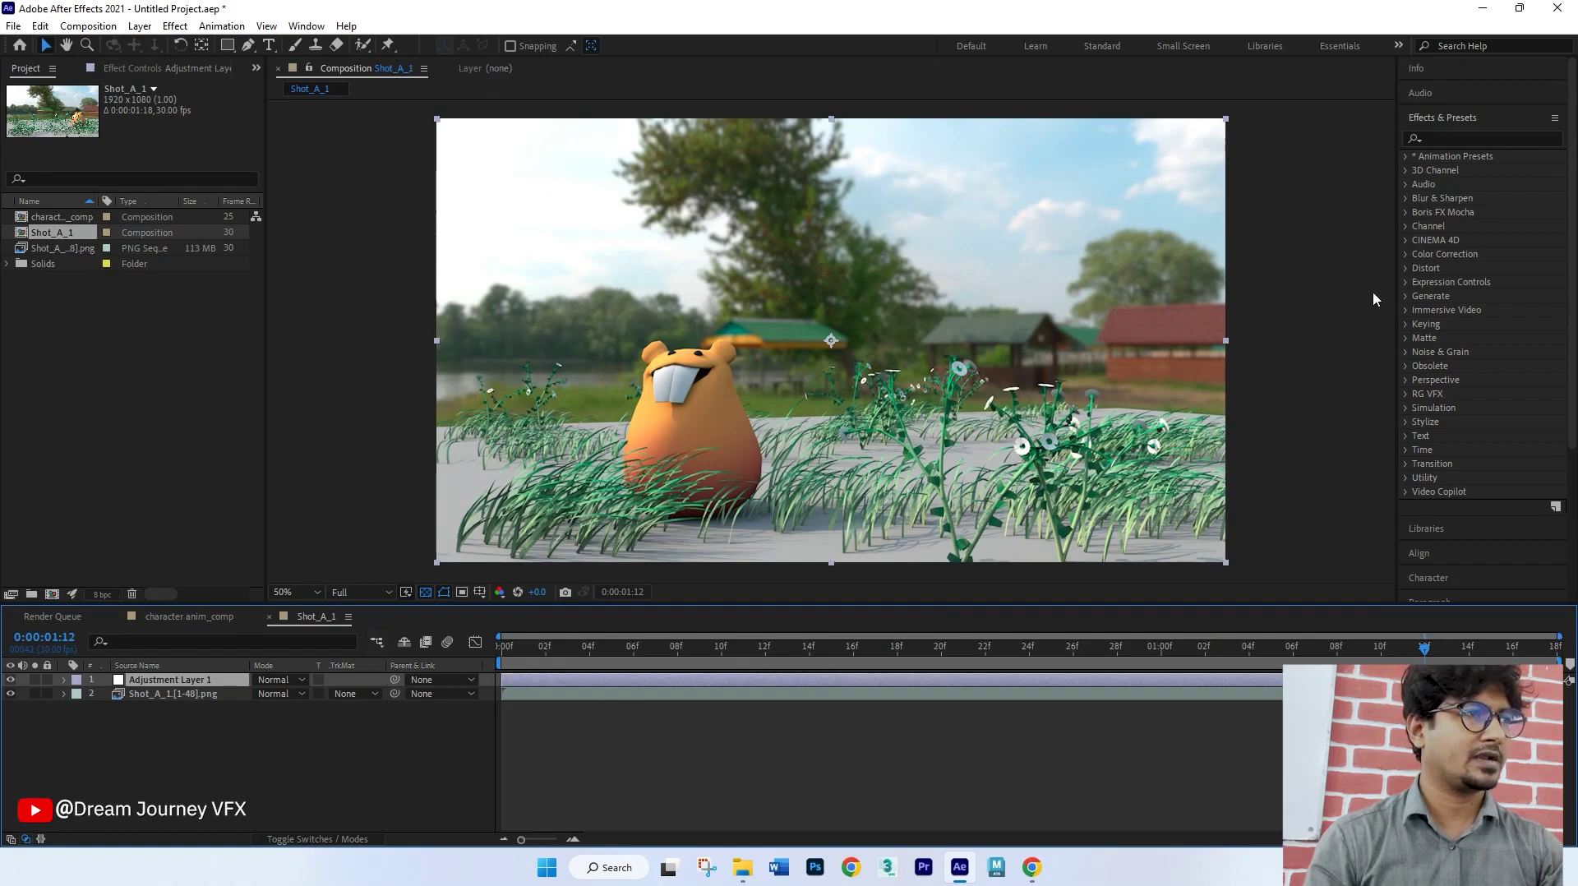
left_click(1445, 138)
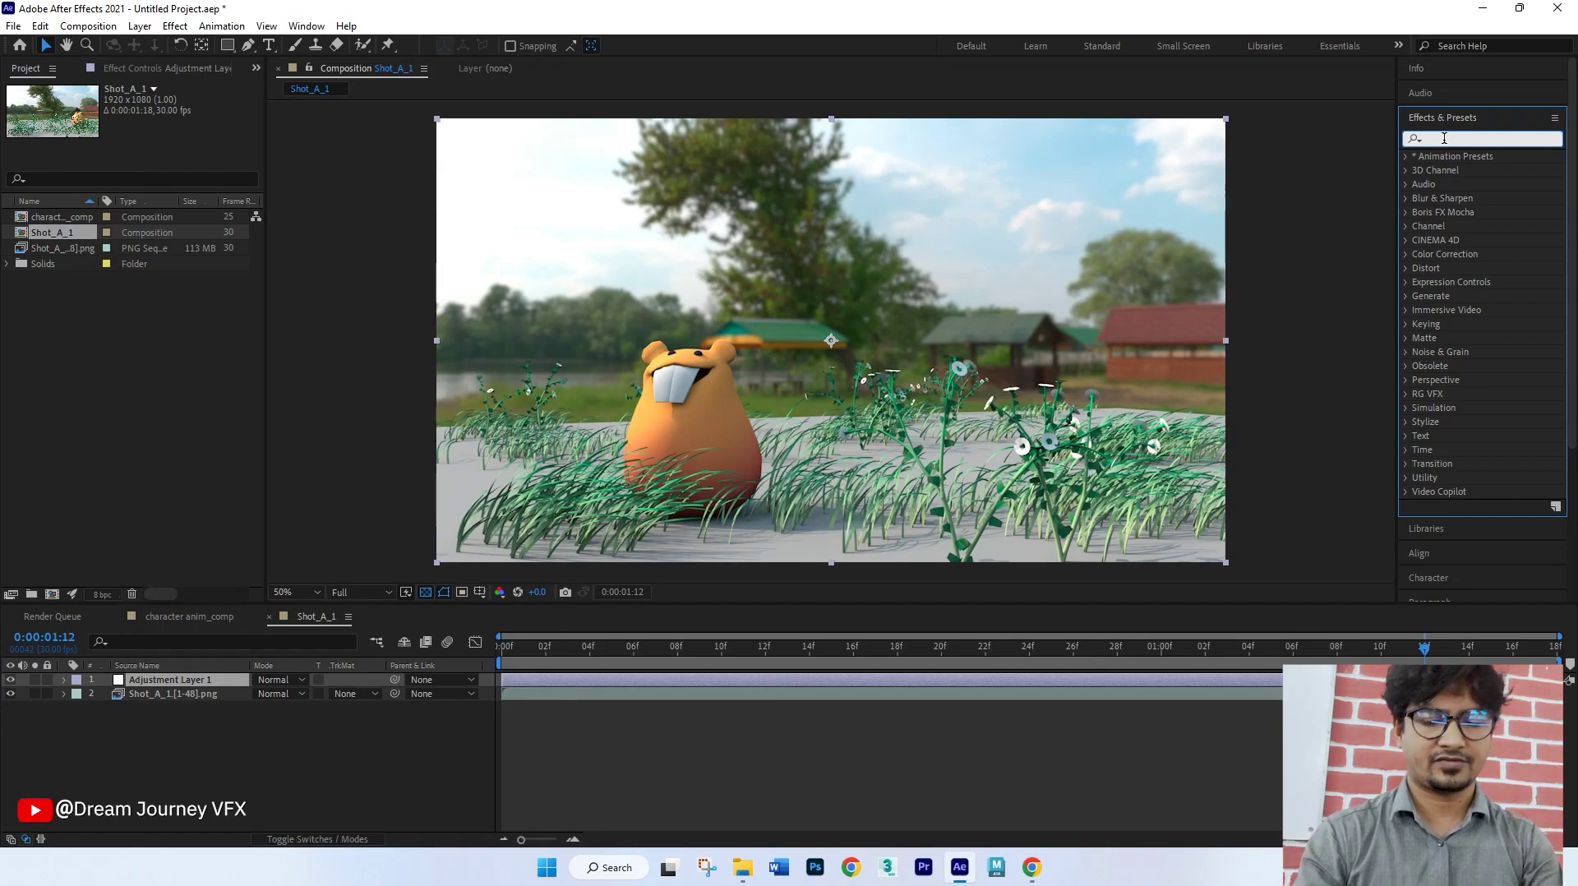
type("level")
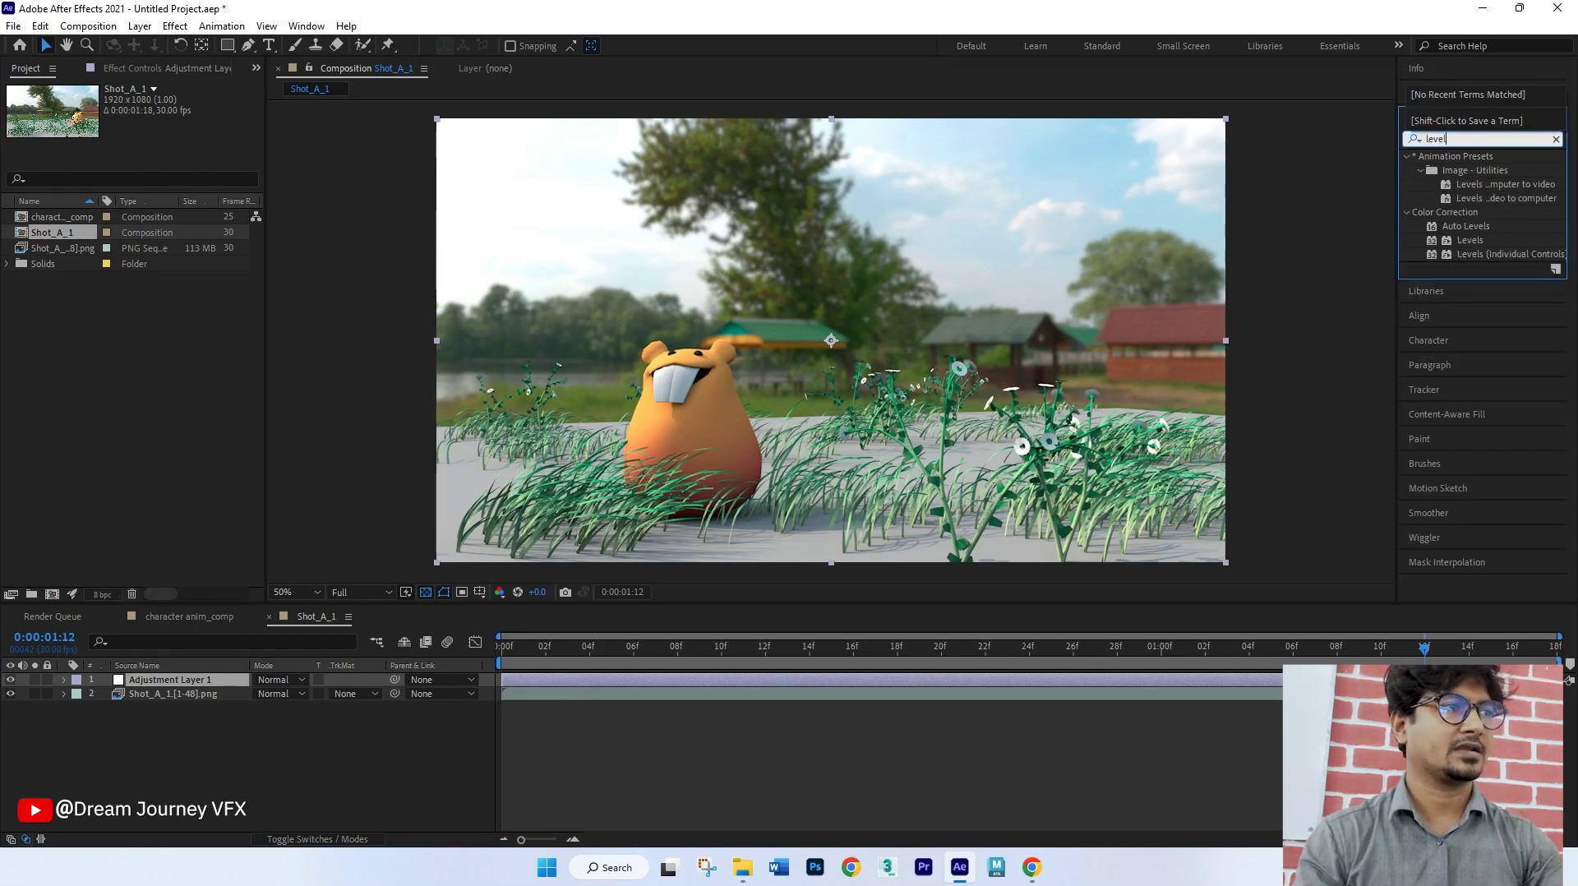
mouse_move(1470, 240)
left_mouse_down()
mouse_move(1355, 258)
mouse_move(165, 683)
left_mouse_up()
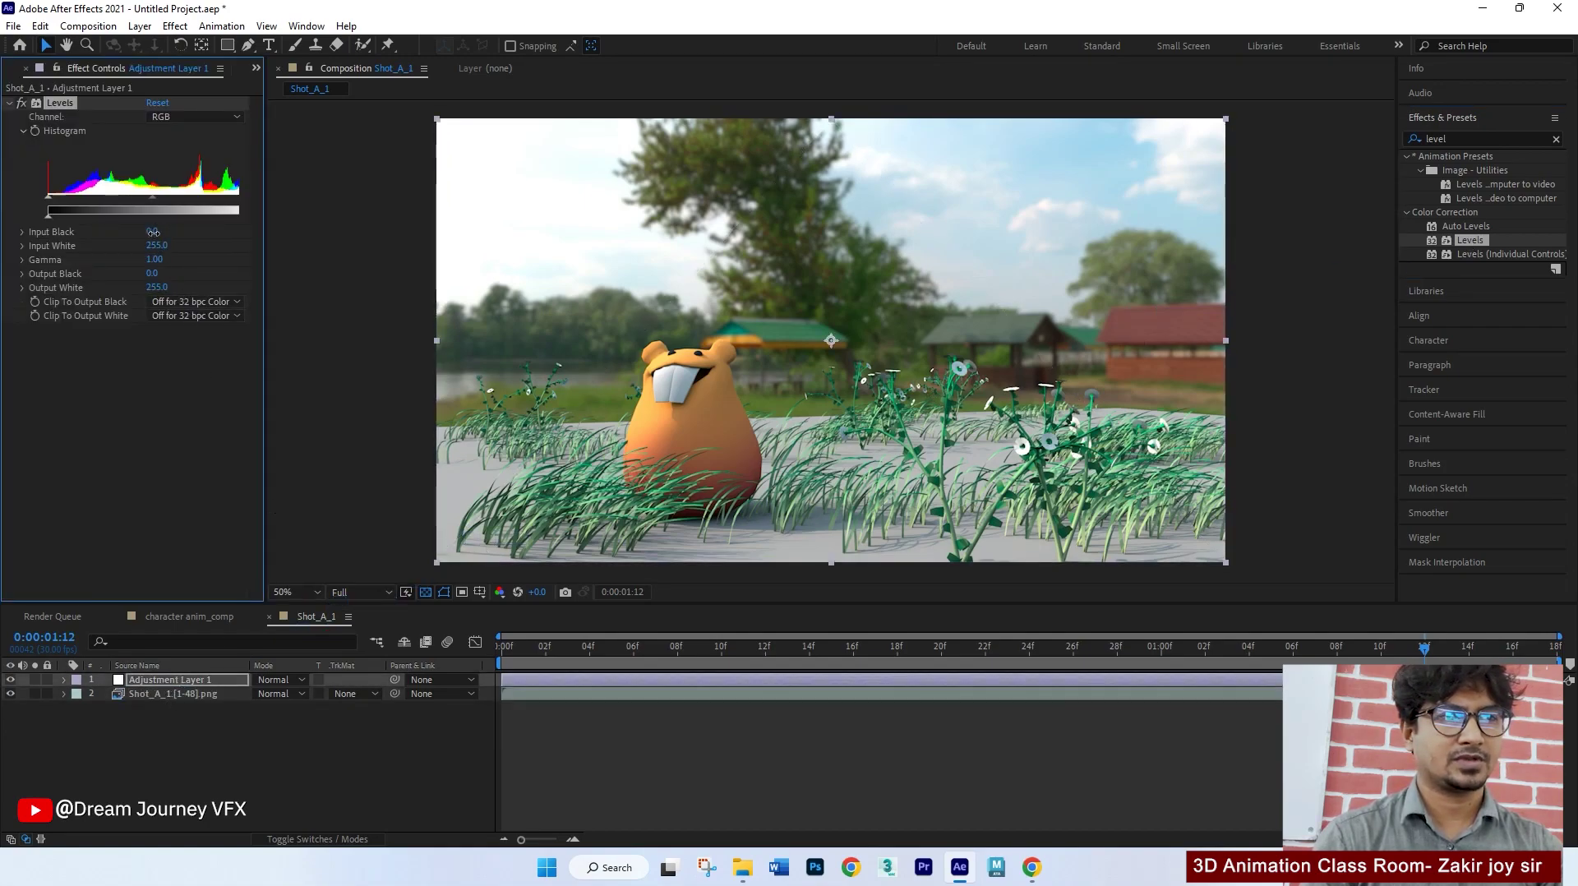
left_click_drag(153, 232, 158, 232)
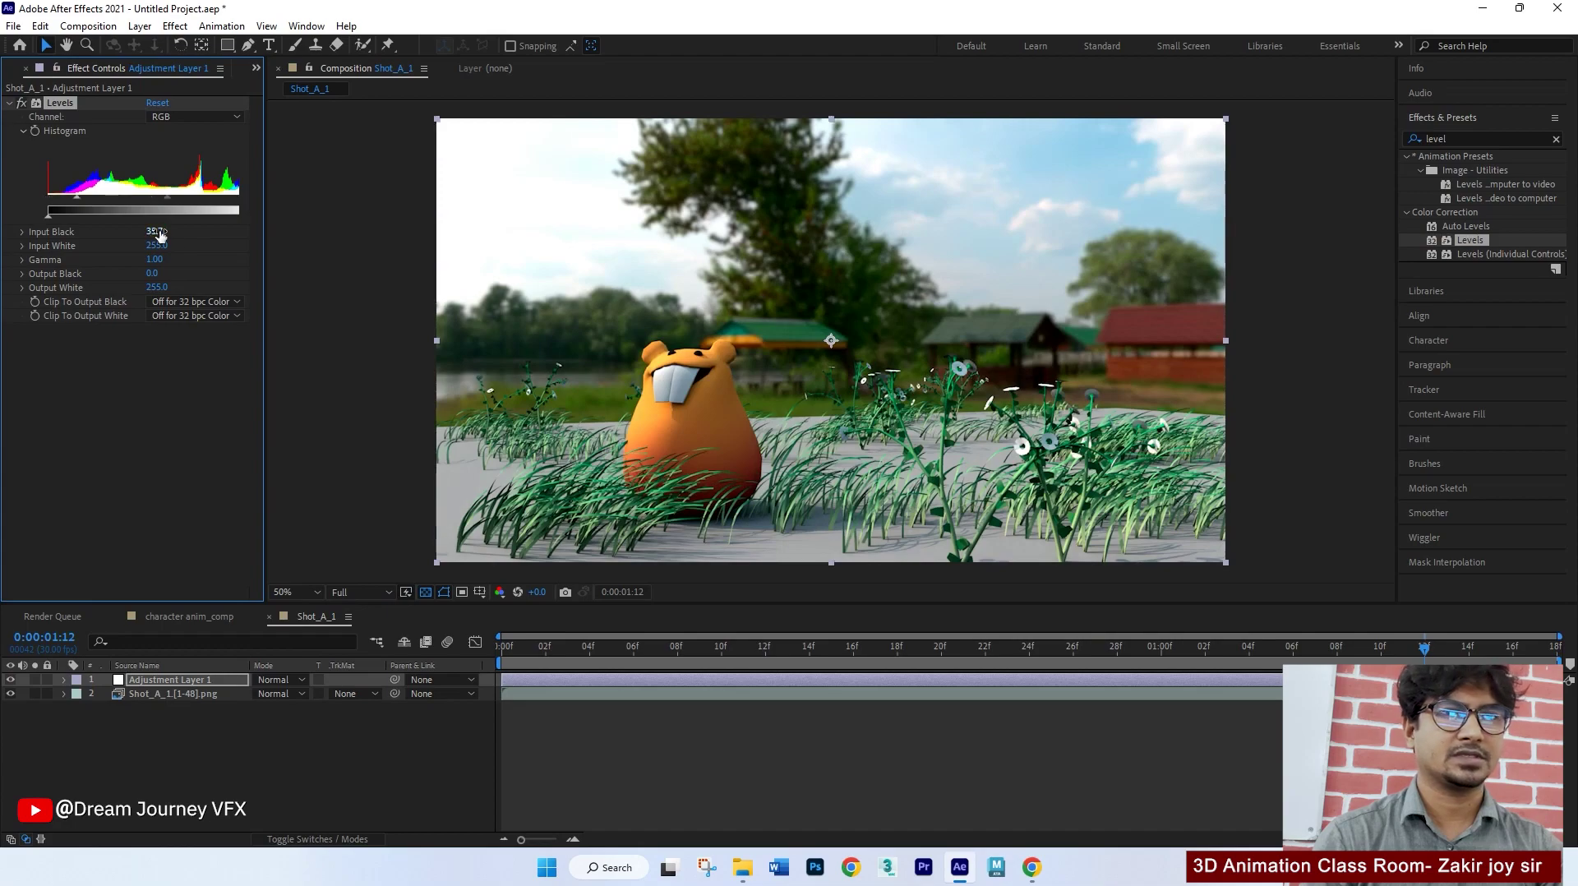
left_click(23, 103)
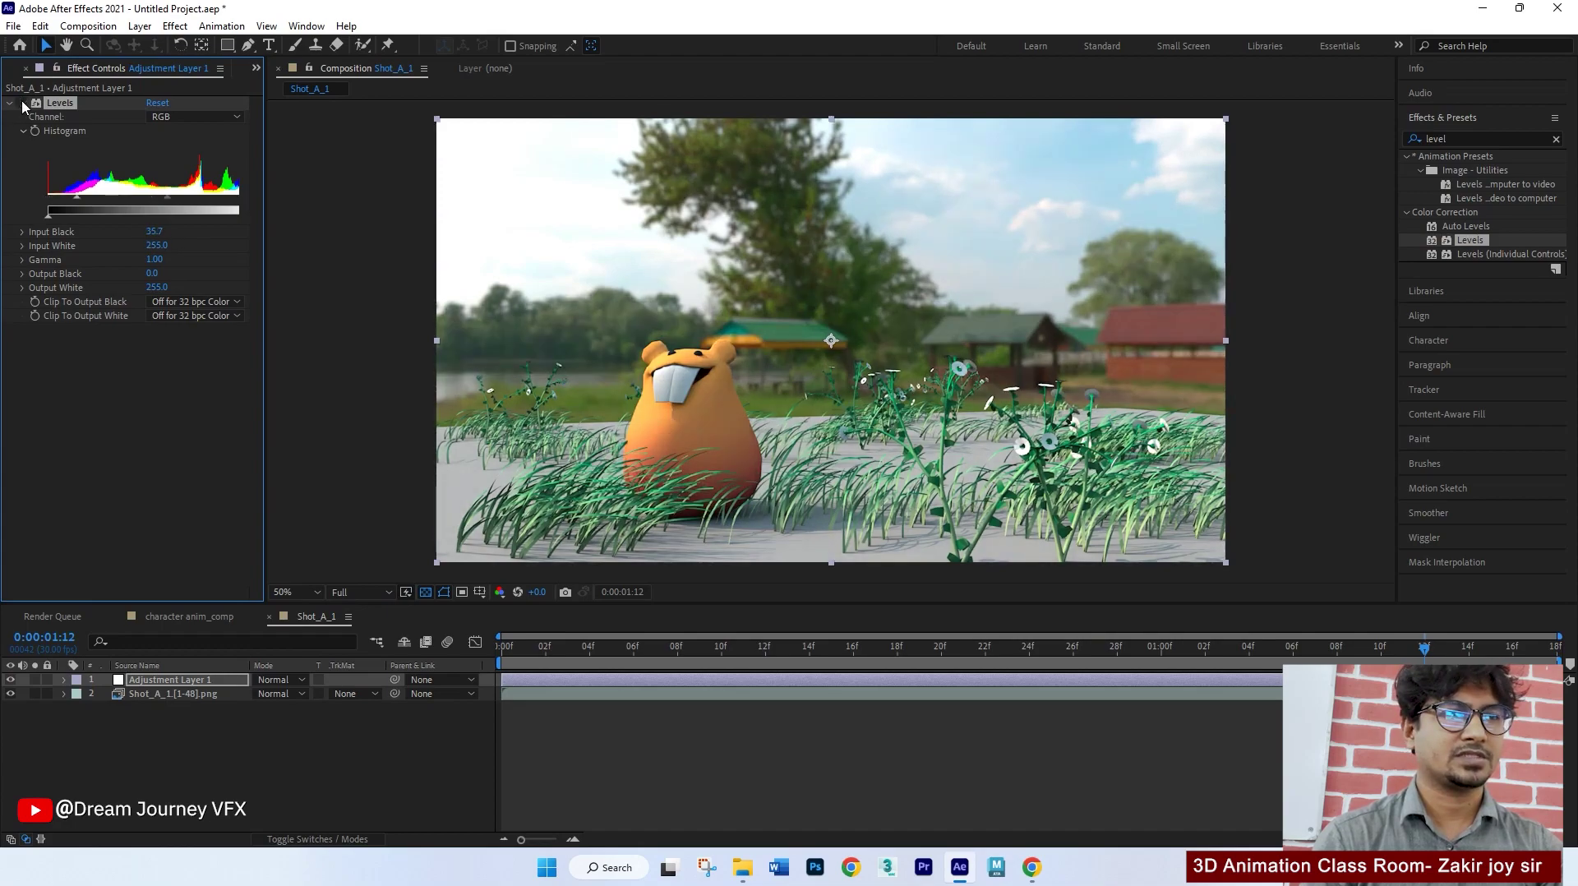
left_click(22, 103)
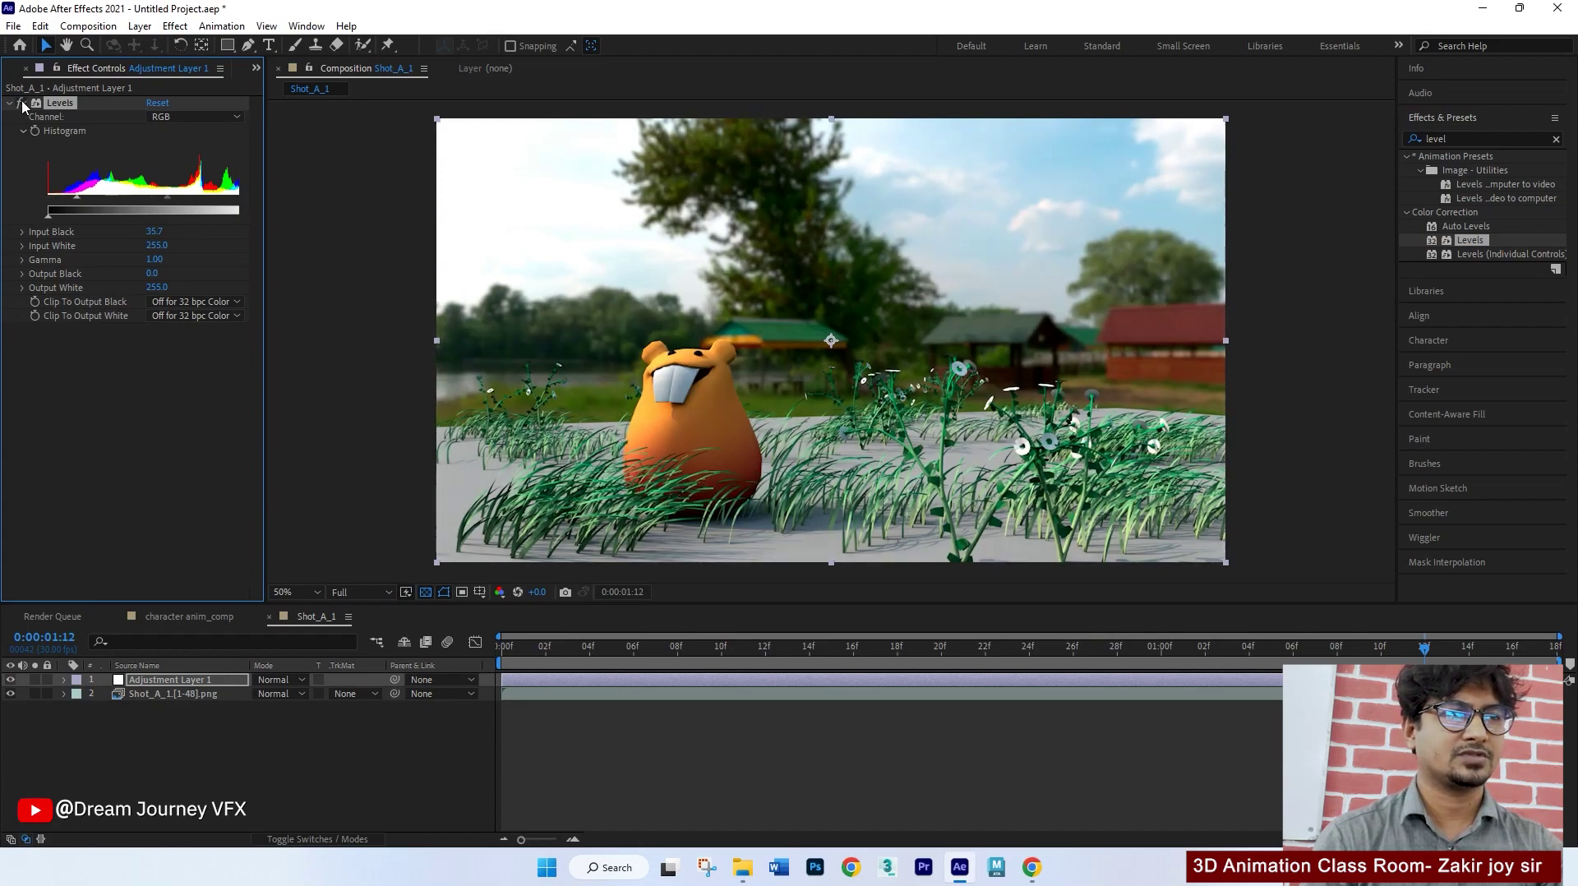
left_click(11, 680)
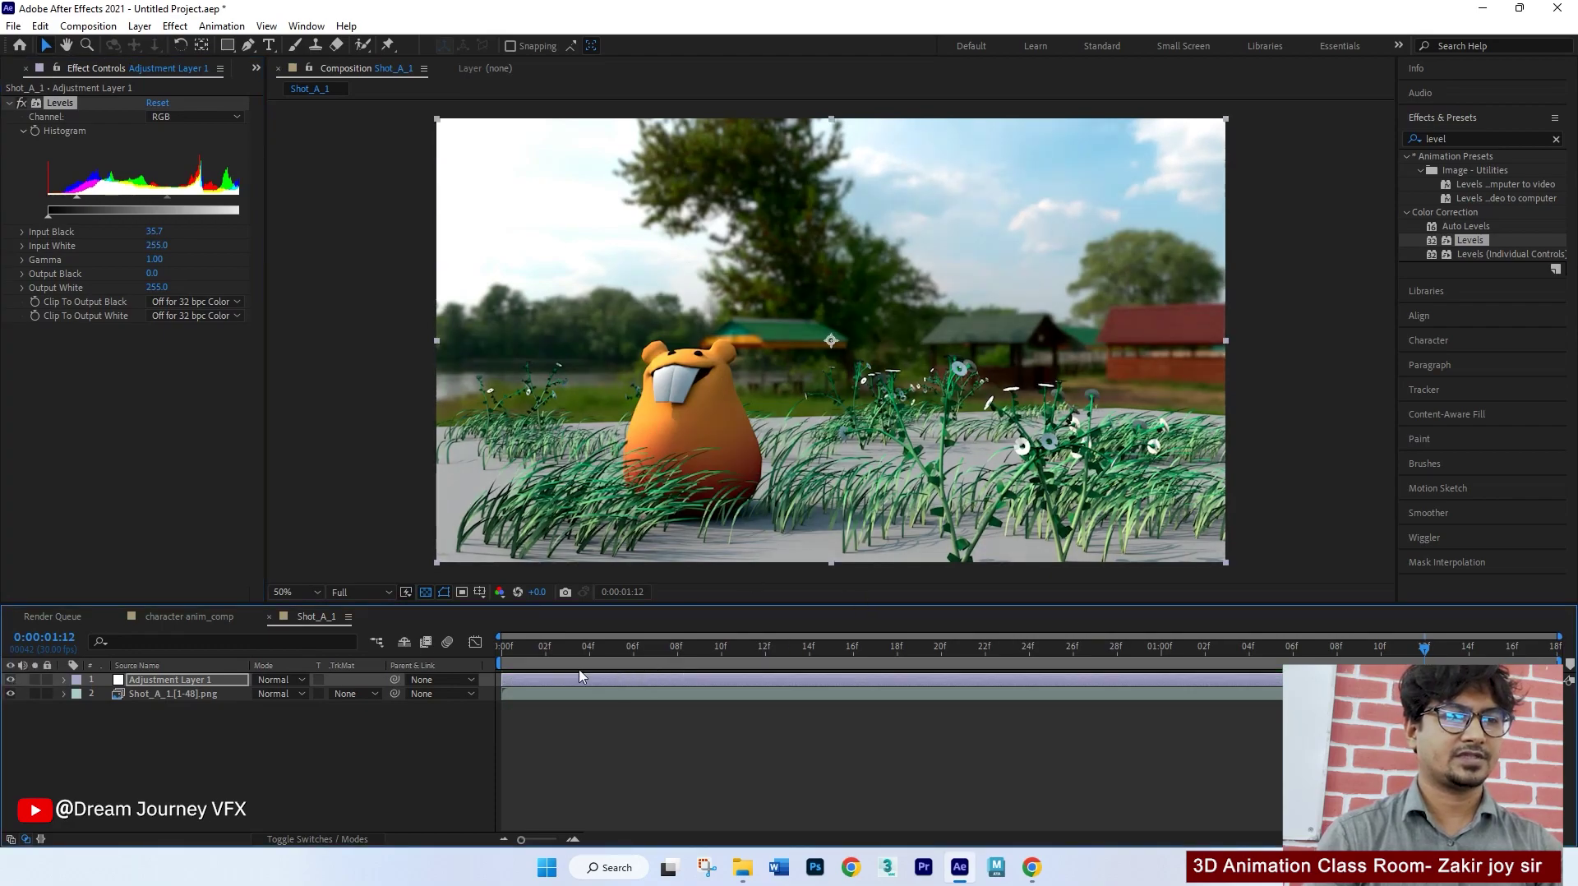
mouse_move(544, 657)
left_mouse_down()
mouse_move(948, 666)
mouse_move(1356, 630)
mouse_move(1316, 633)
left_mouse_up()
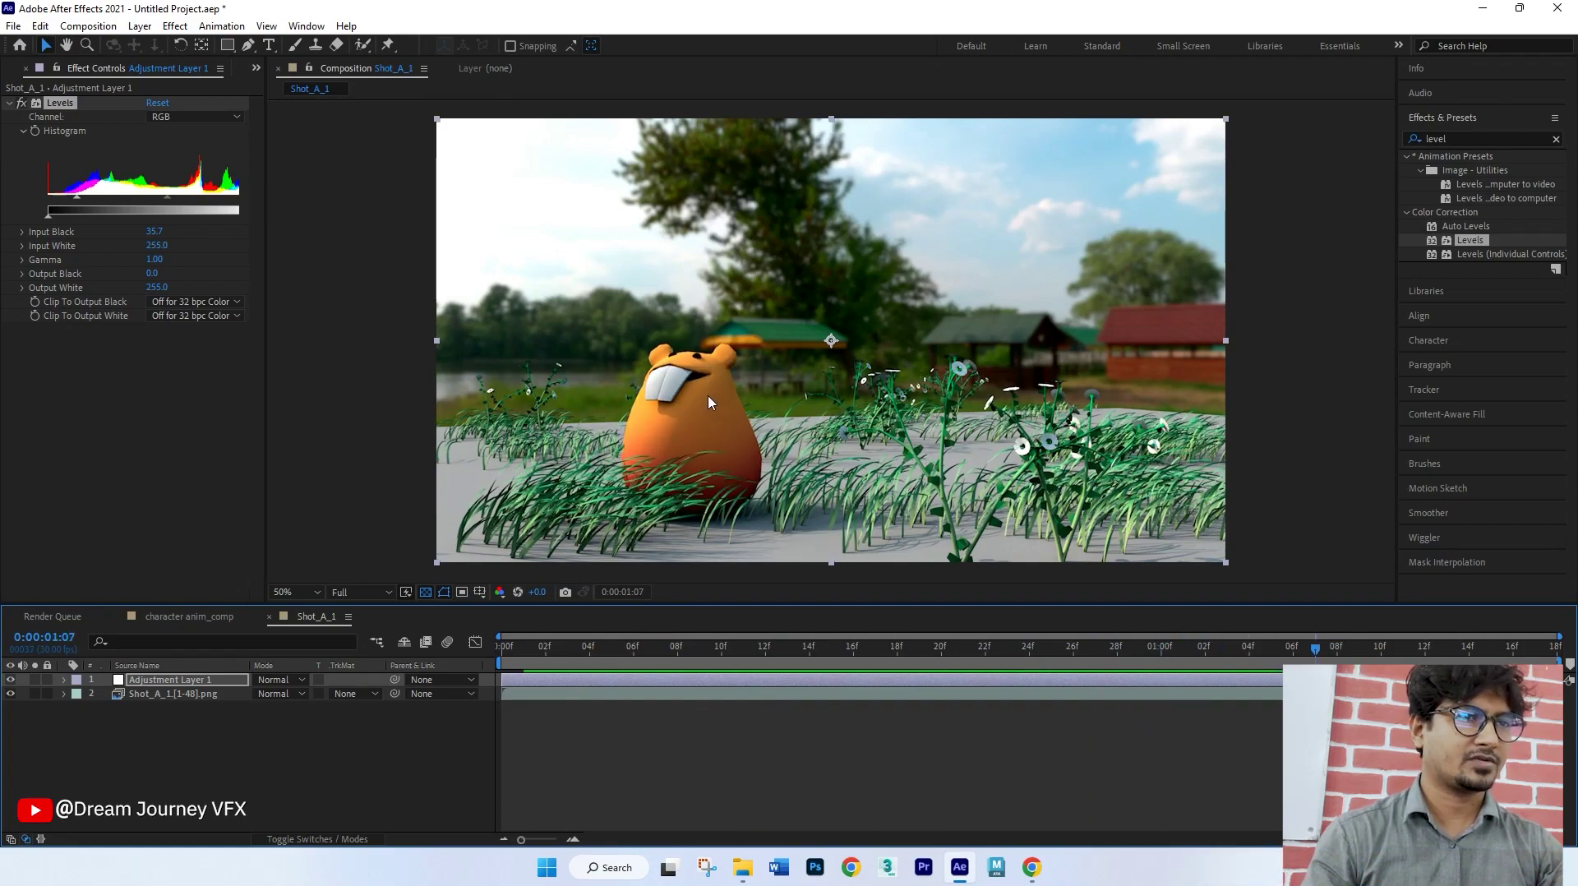
left_click(1453, 138)
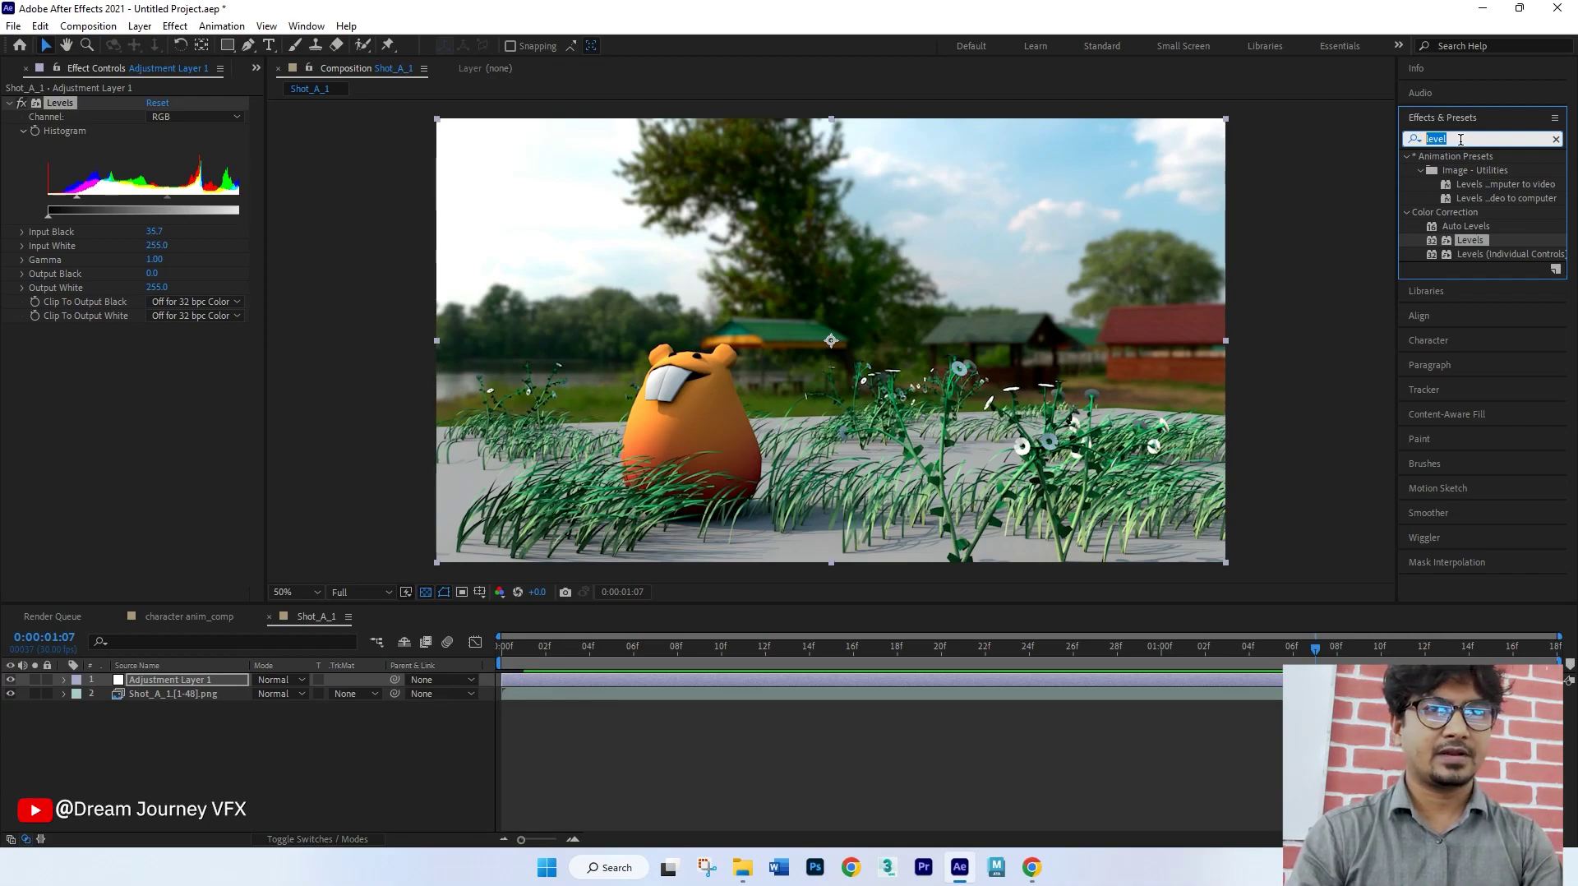
Step: Apply Curves to Adjustment Layer 1 with an S-curve: darker shadows, brighter highlights
type("cur")
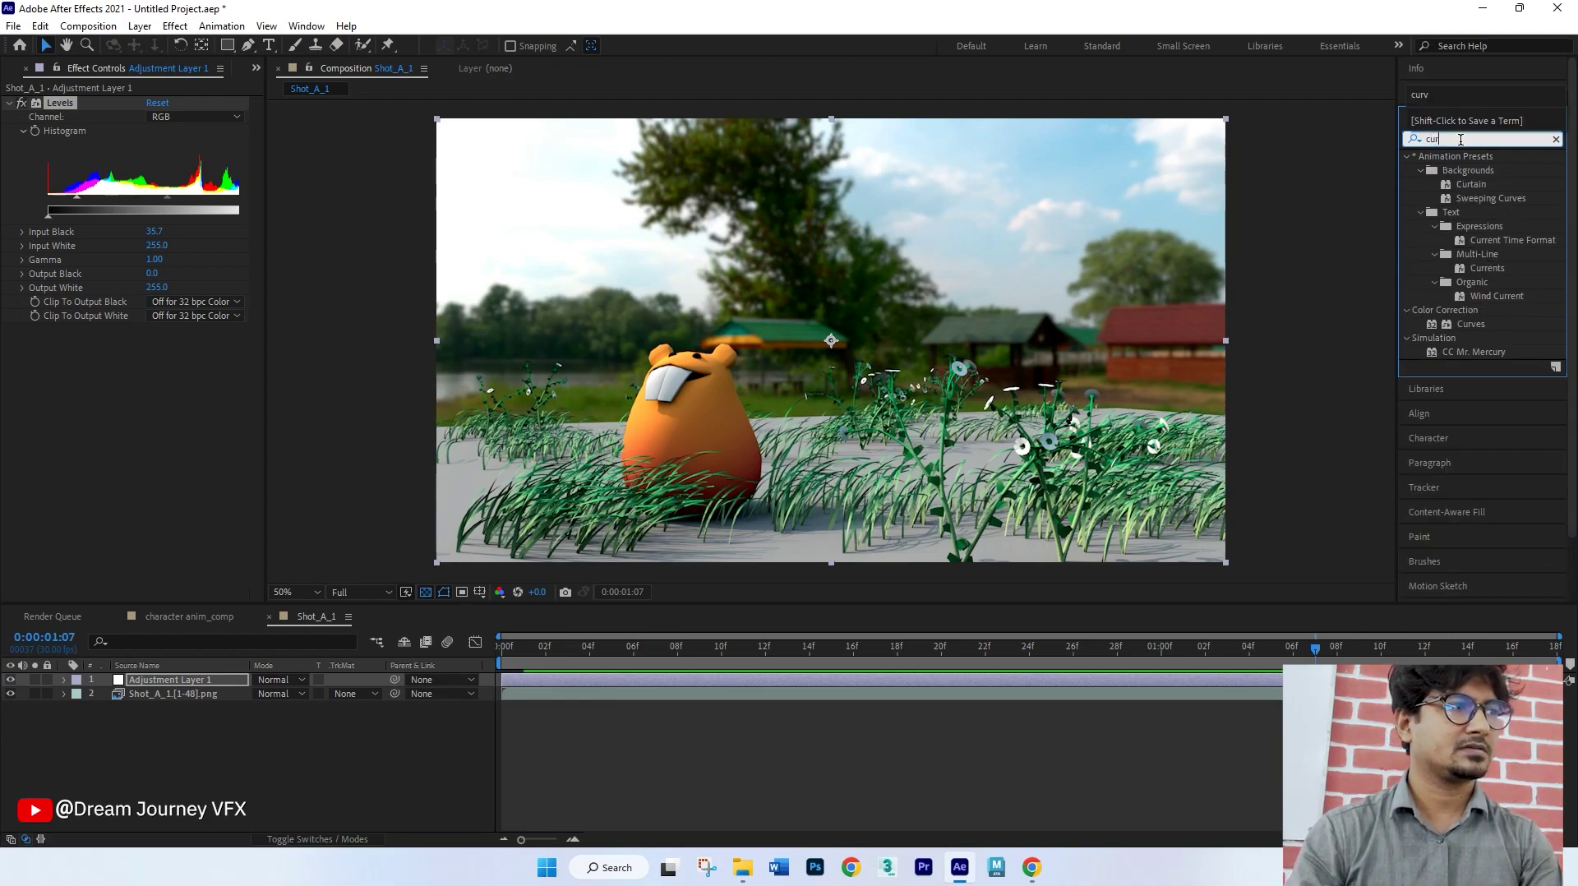
type("v")
left_click_drag(1480, 216, 190, 679)
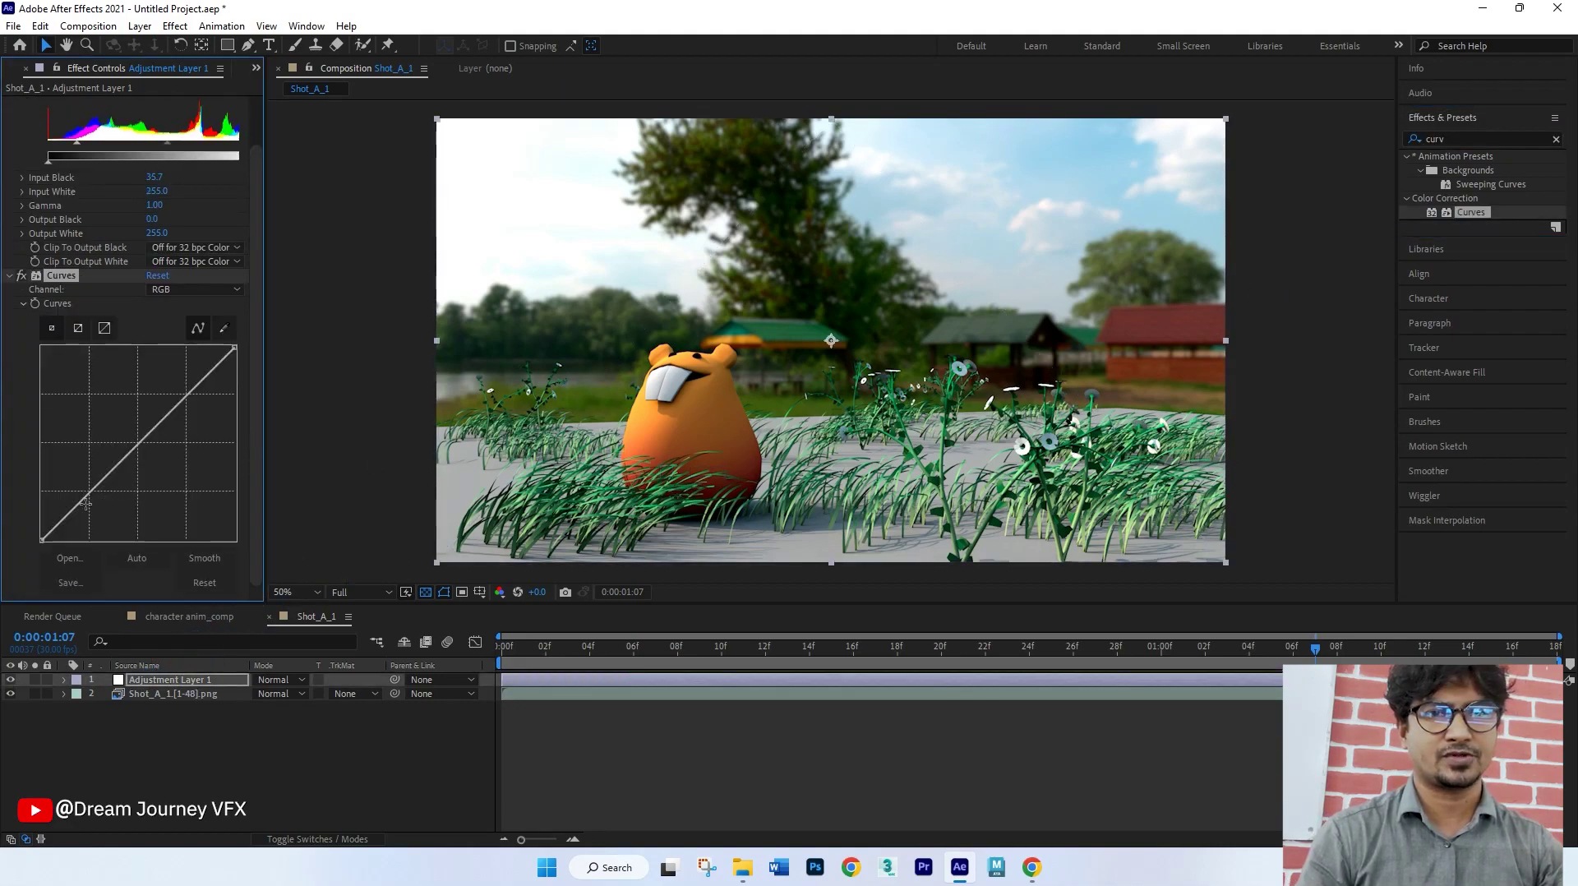
left_click_drag(92, 495, 96, 499)
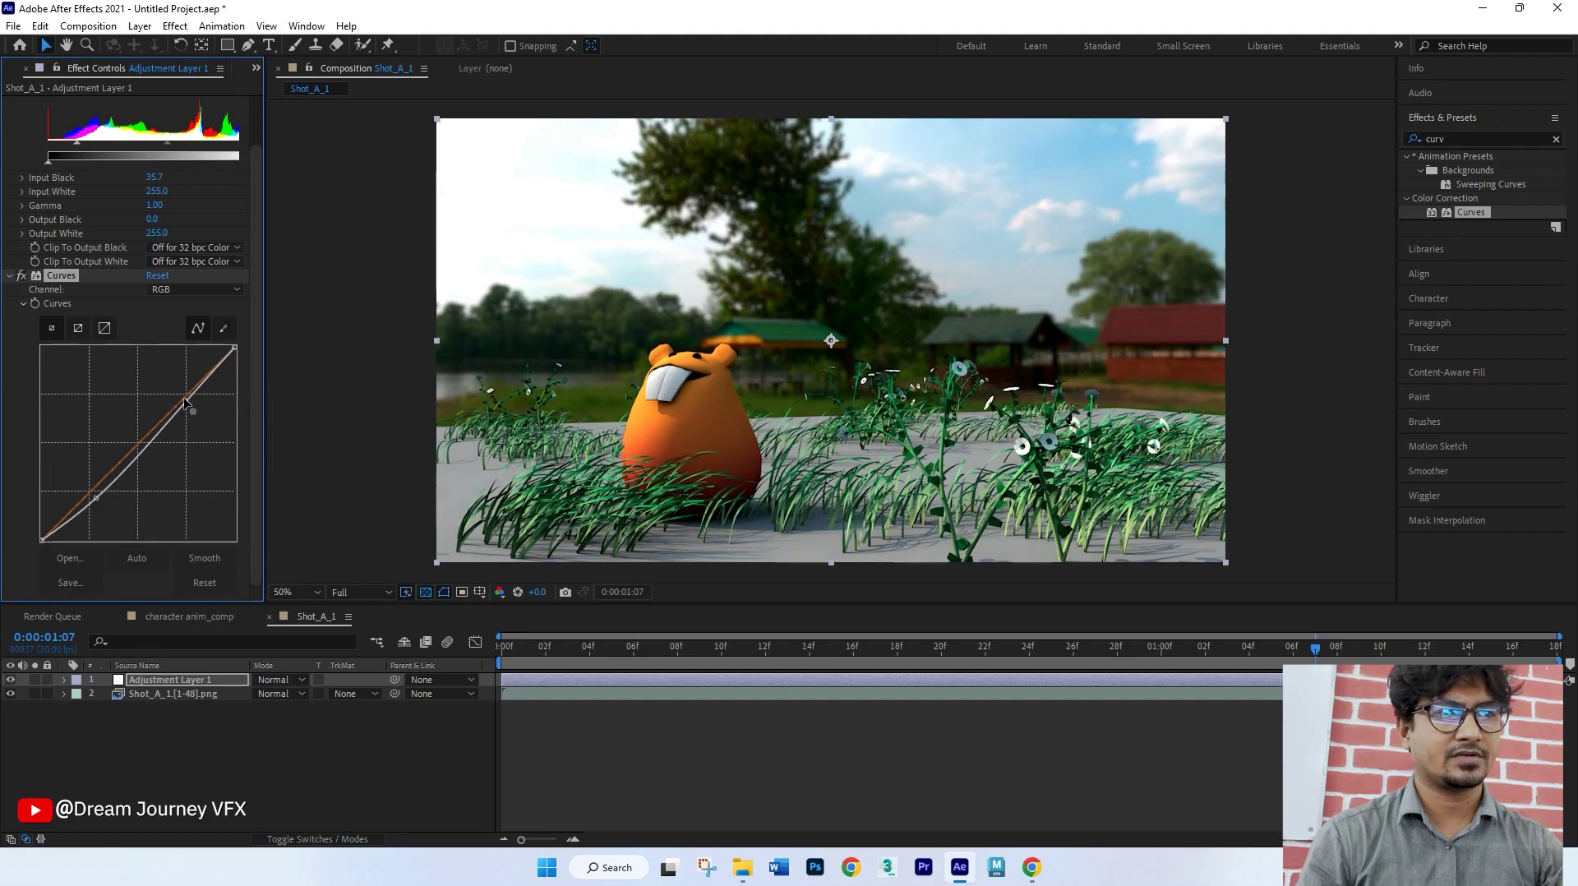
left_click_drag(187, 402, 186, 404)
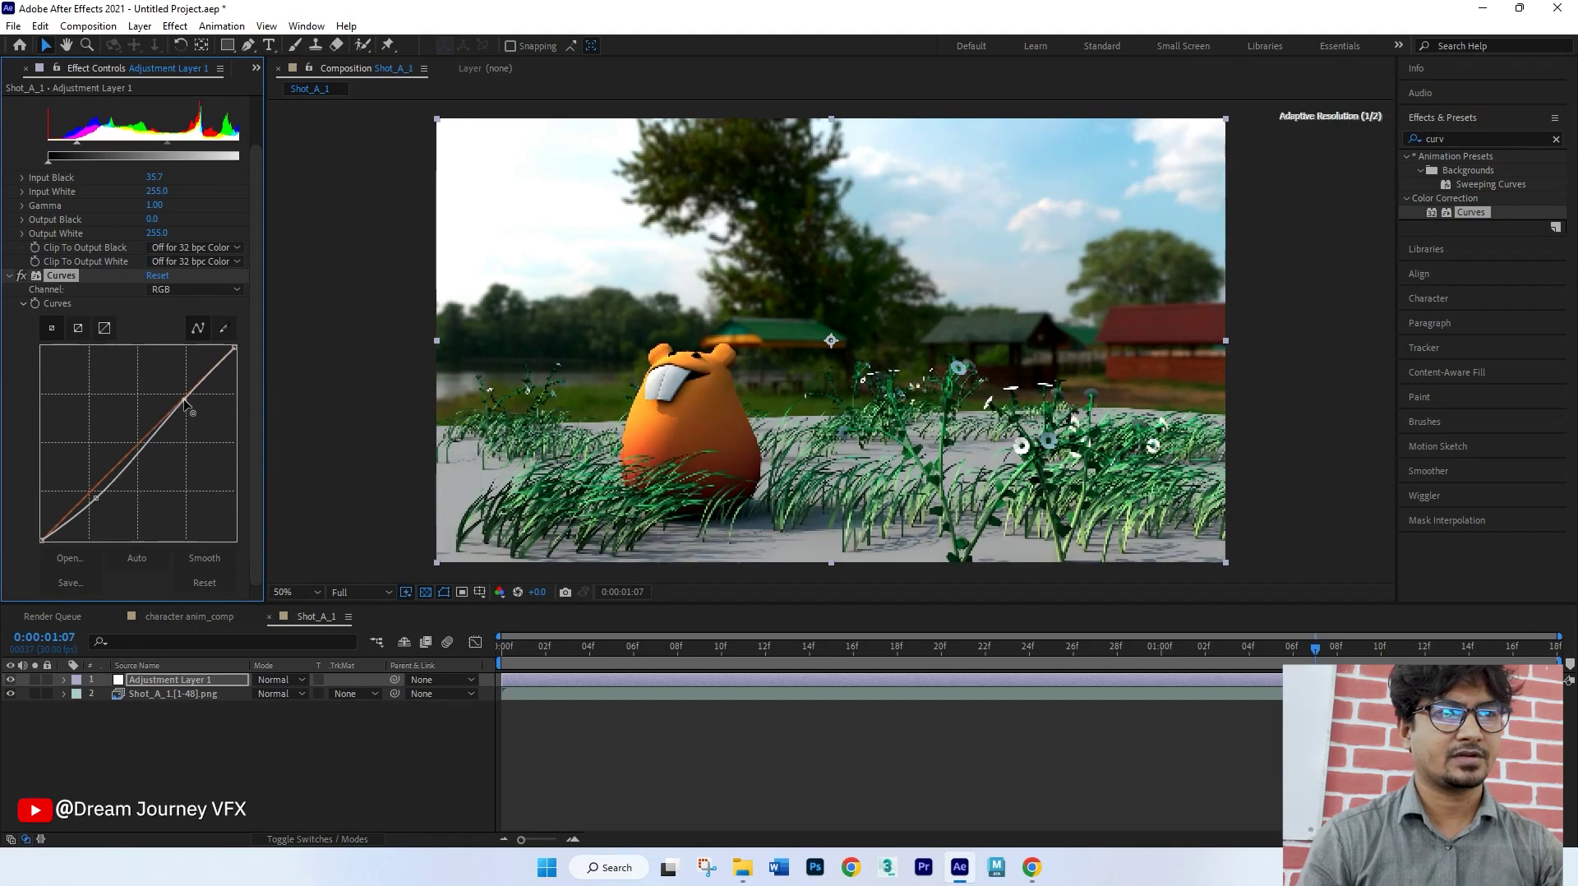
left_click(21, 276)
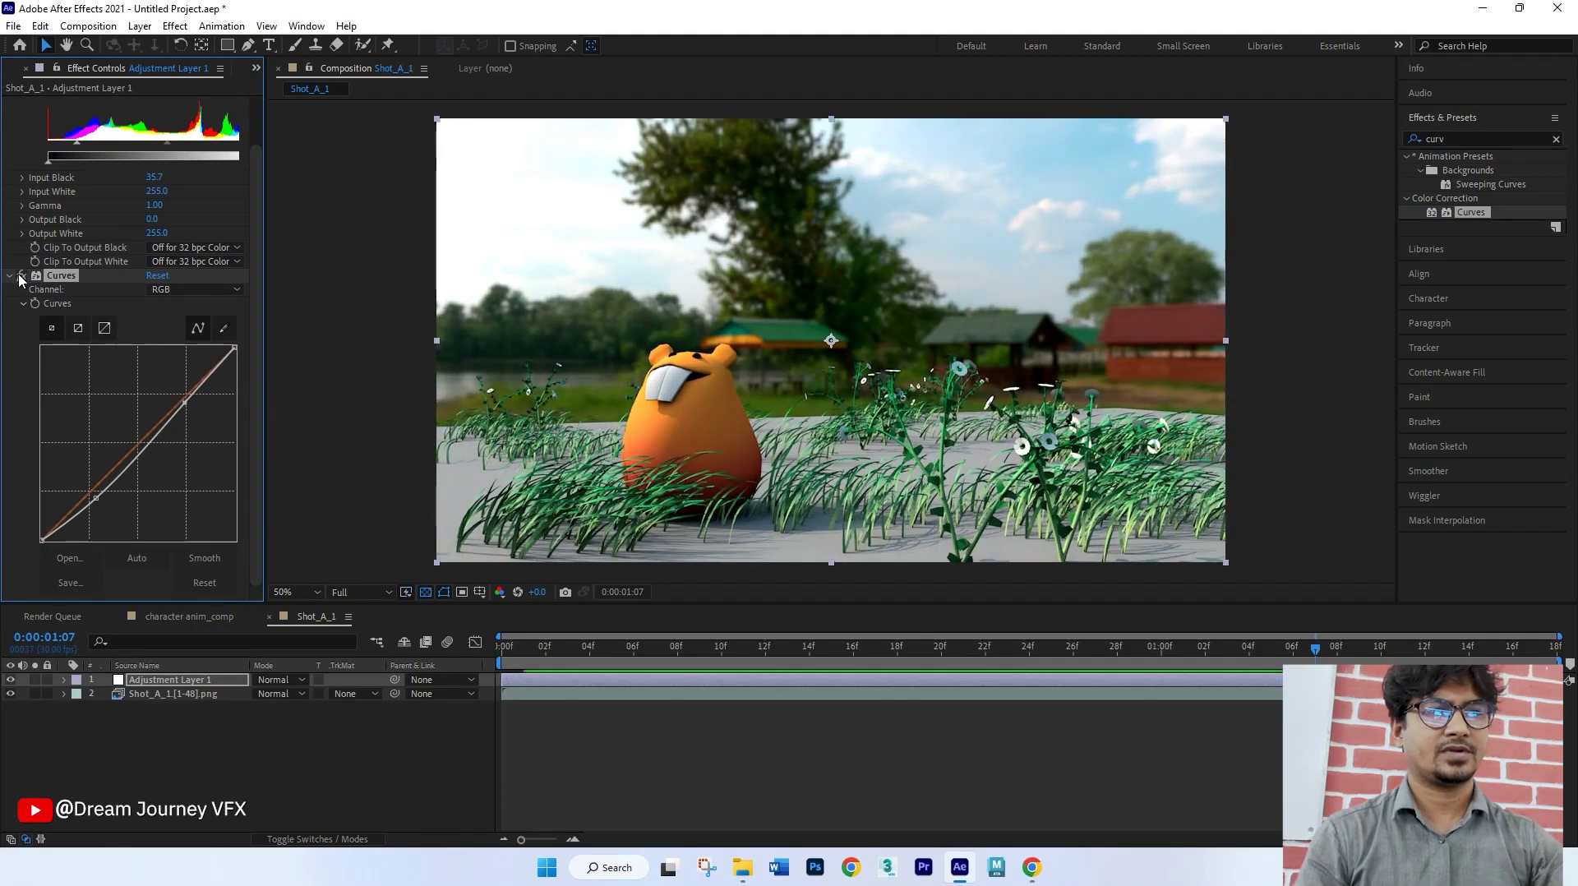
left_click(21, 276)
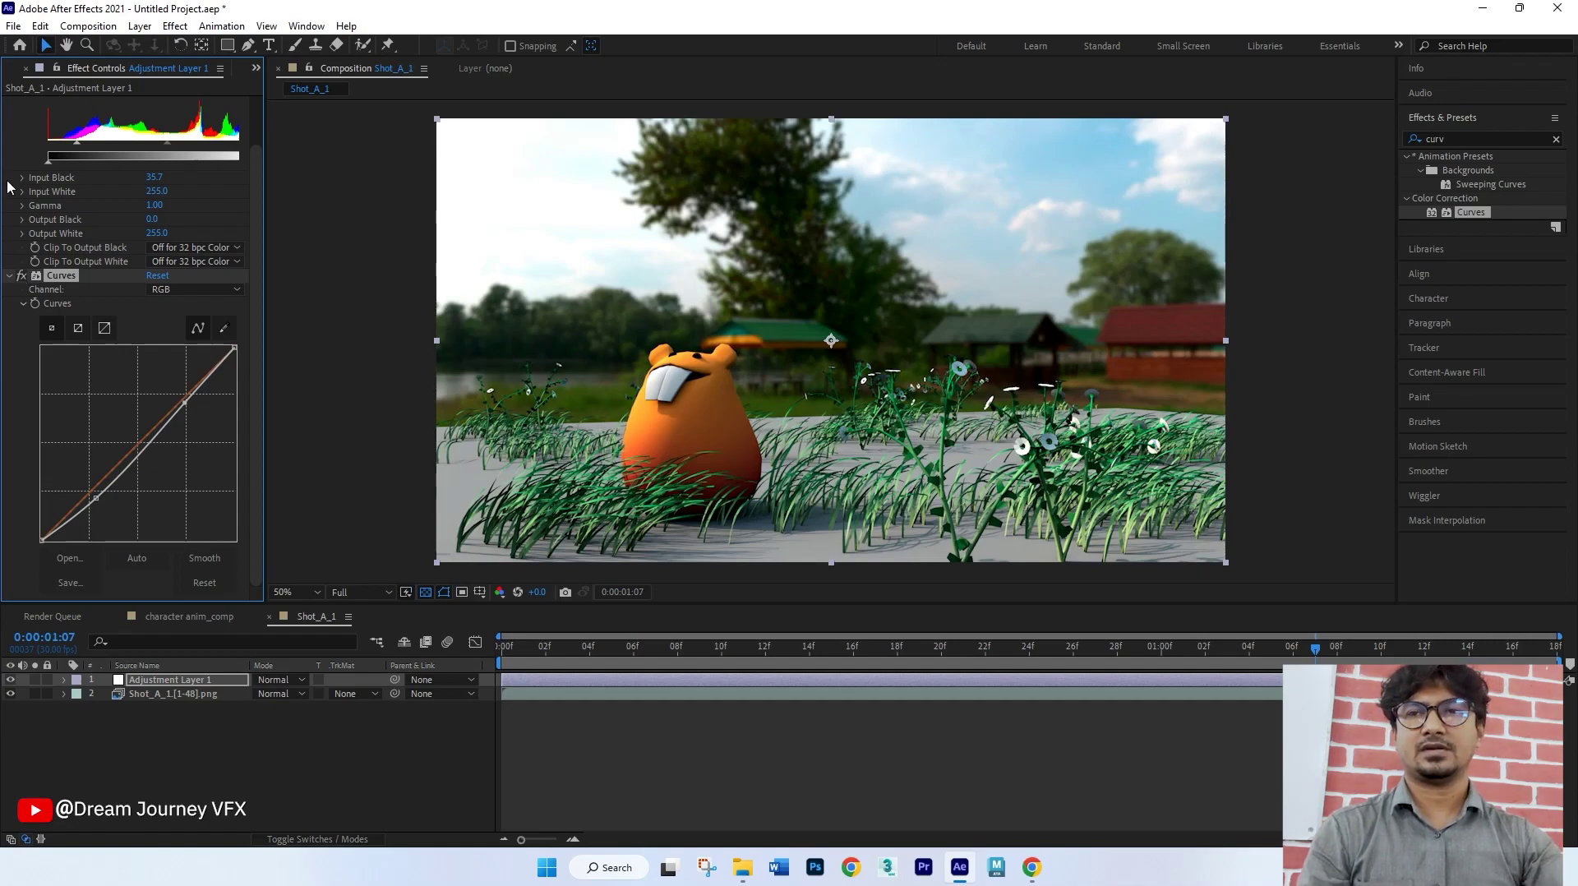
Step: Collapse the Levels and Curves settings and deselect the adjustment layer
scroll(13, 178, "up", 3)
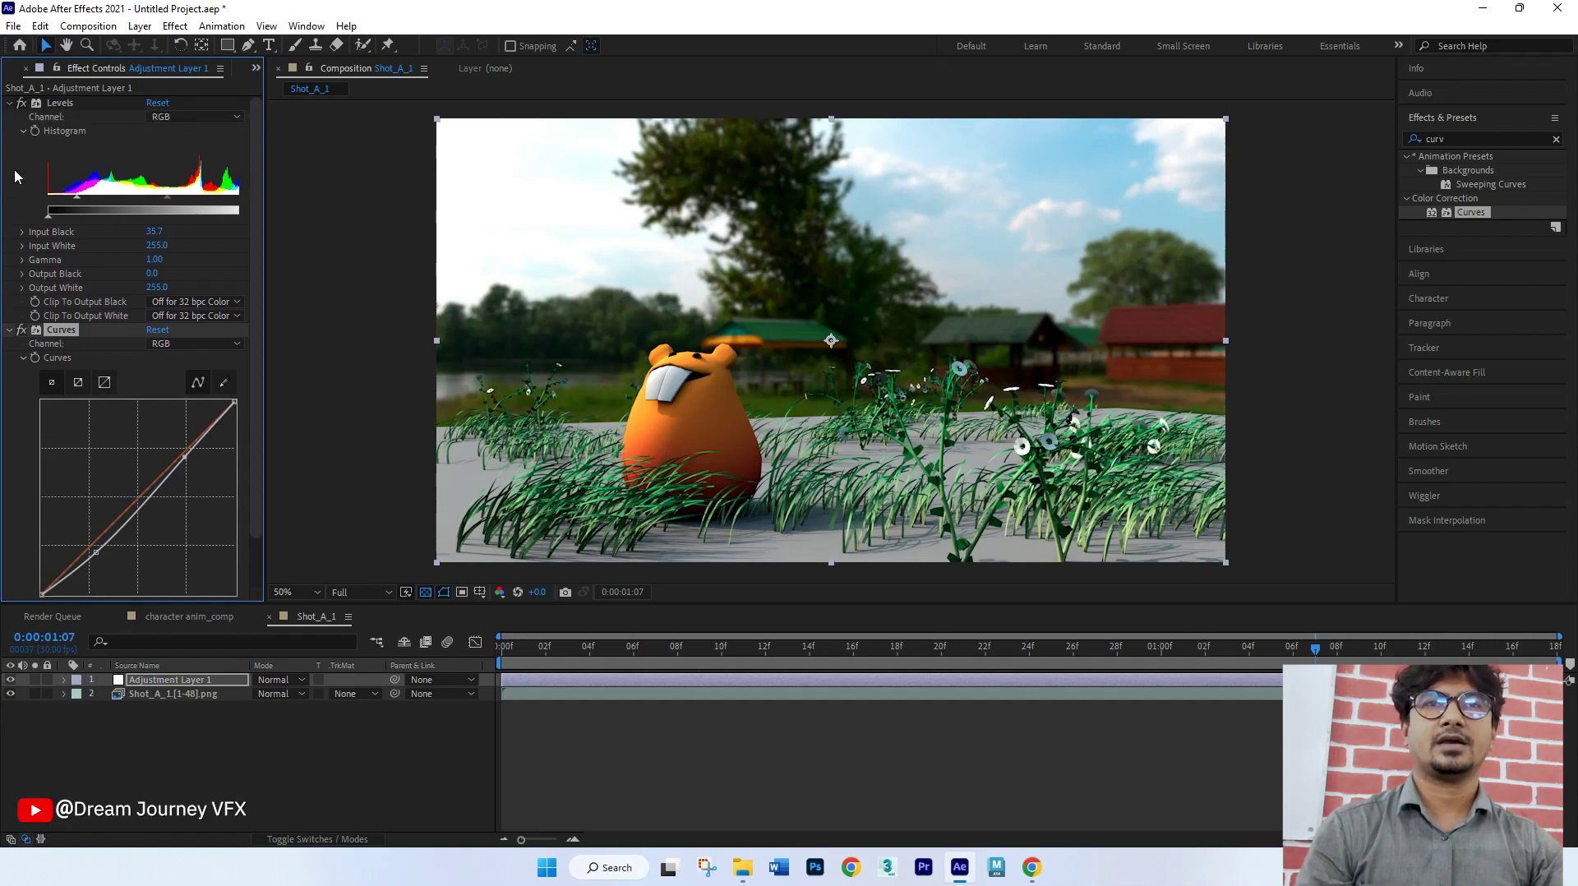
left_click(9, 103)
left_click(9, 117)
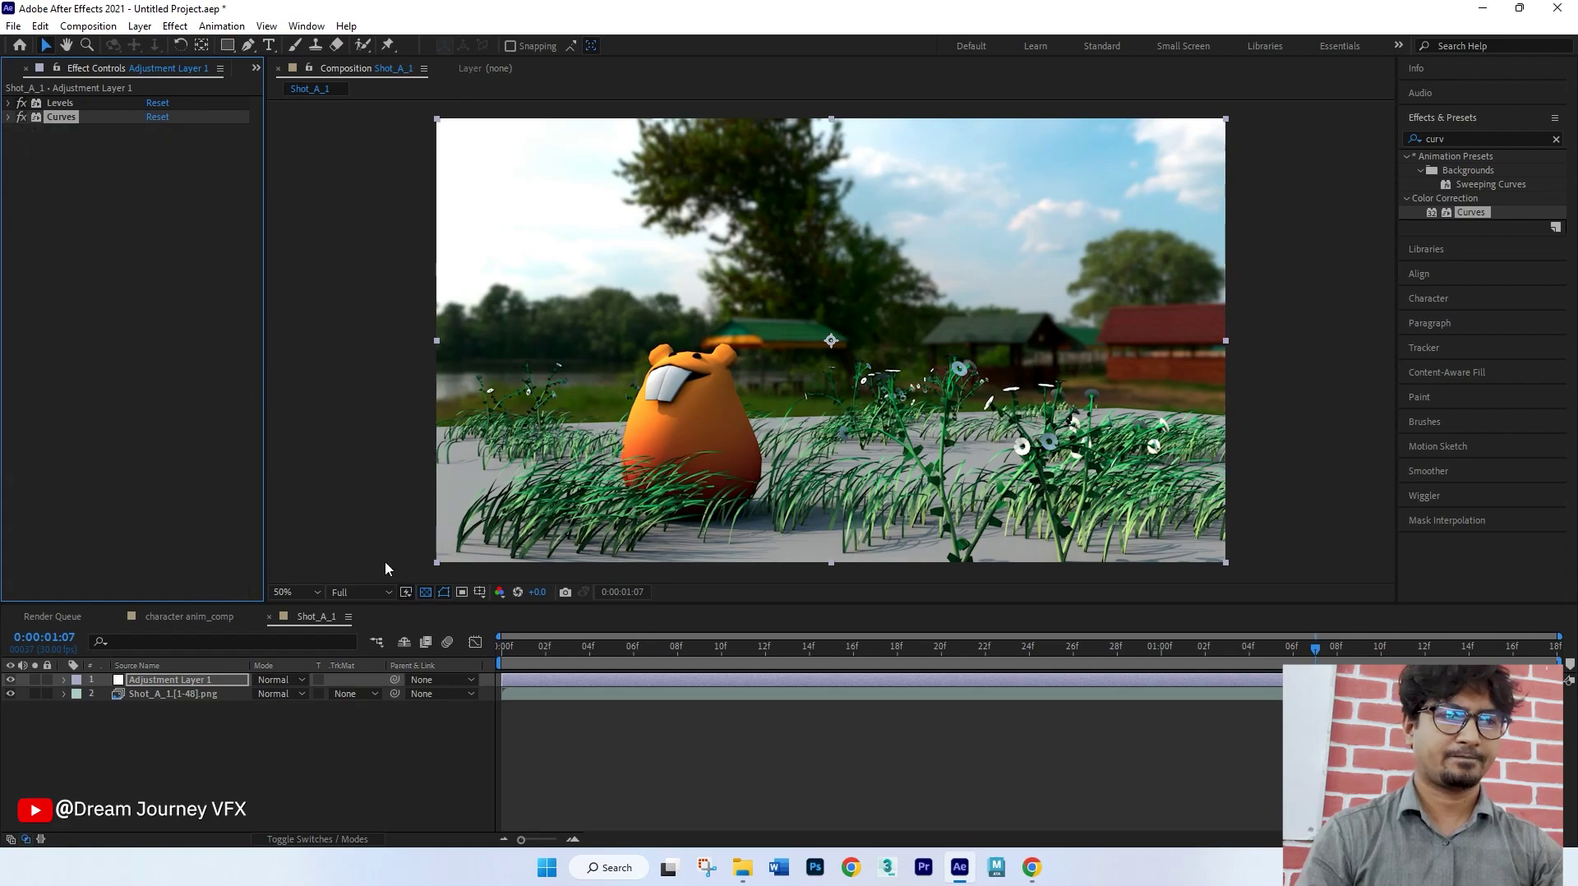
left_click(762, 744)
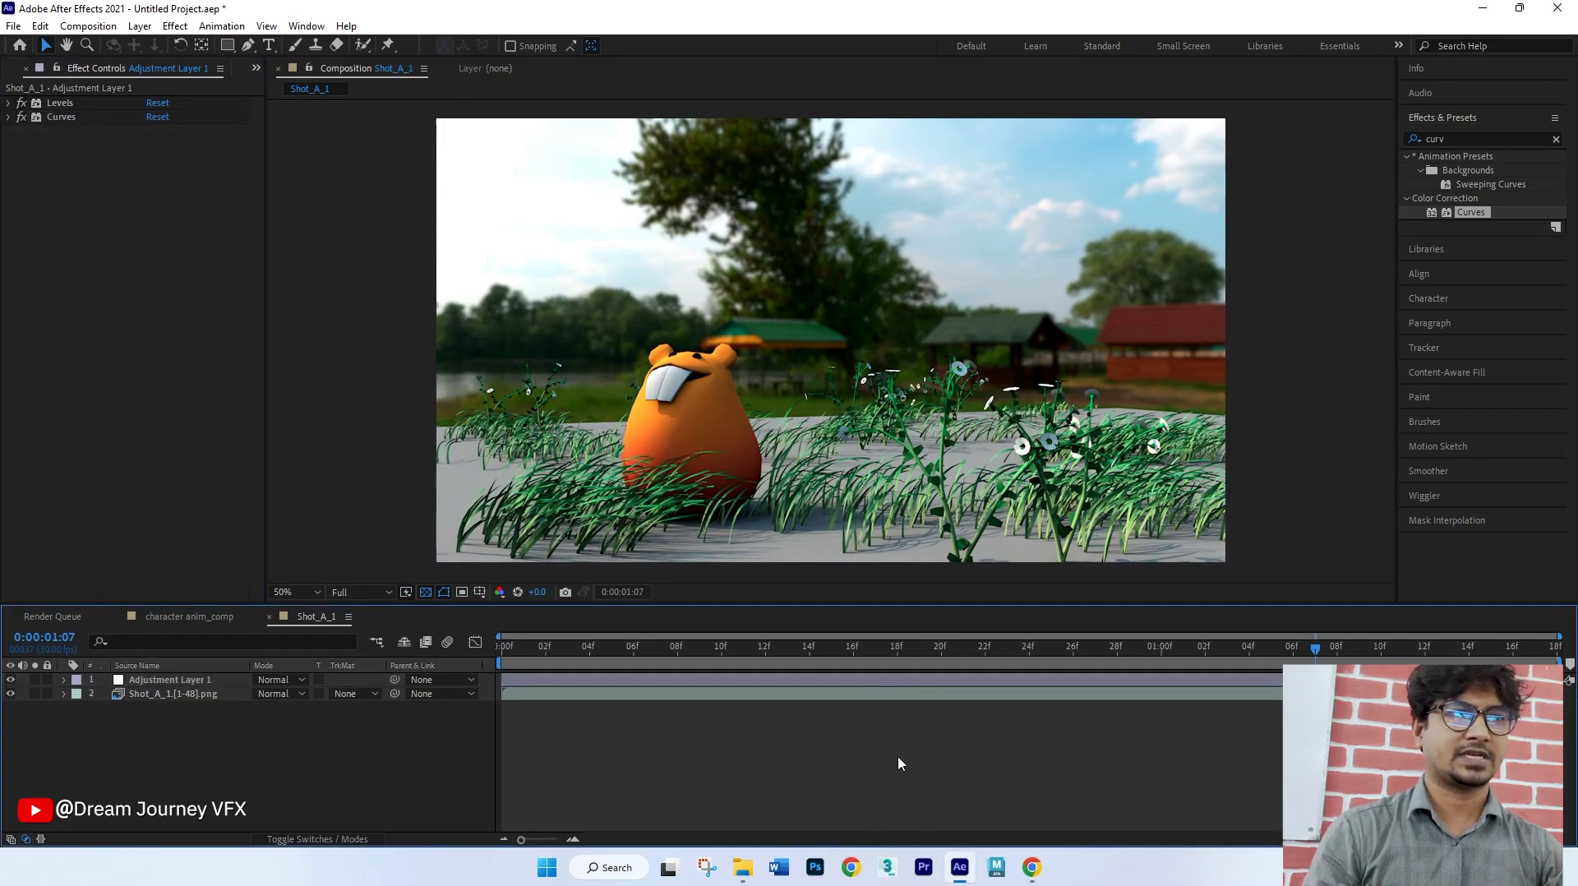
Step: Apply Hue/Saturation to Adjustment Layer 1 with Master Saturation at 19
left_click(1455, 141)
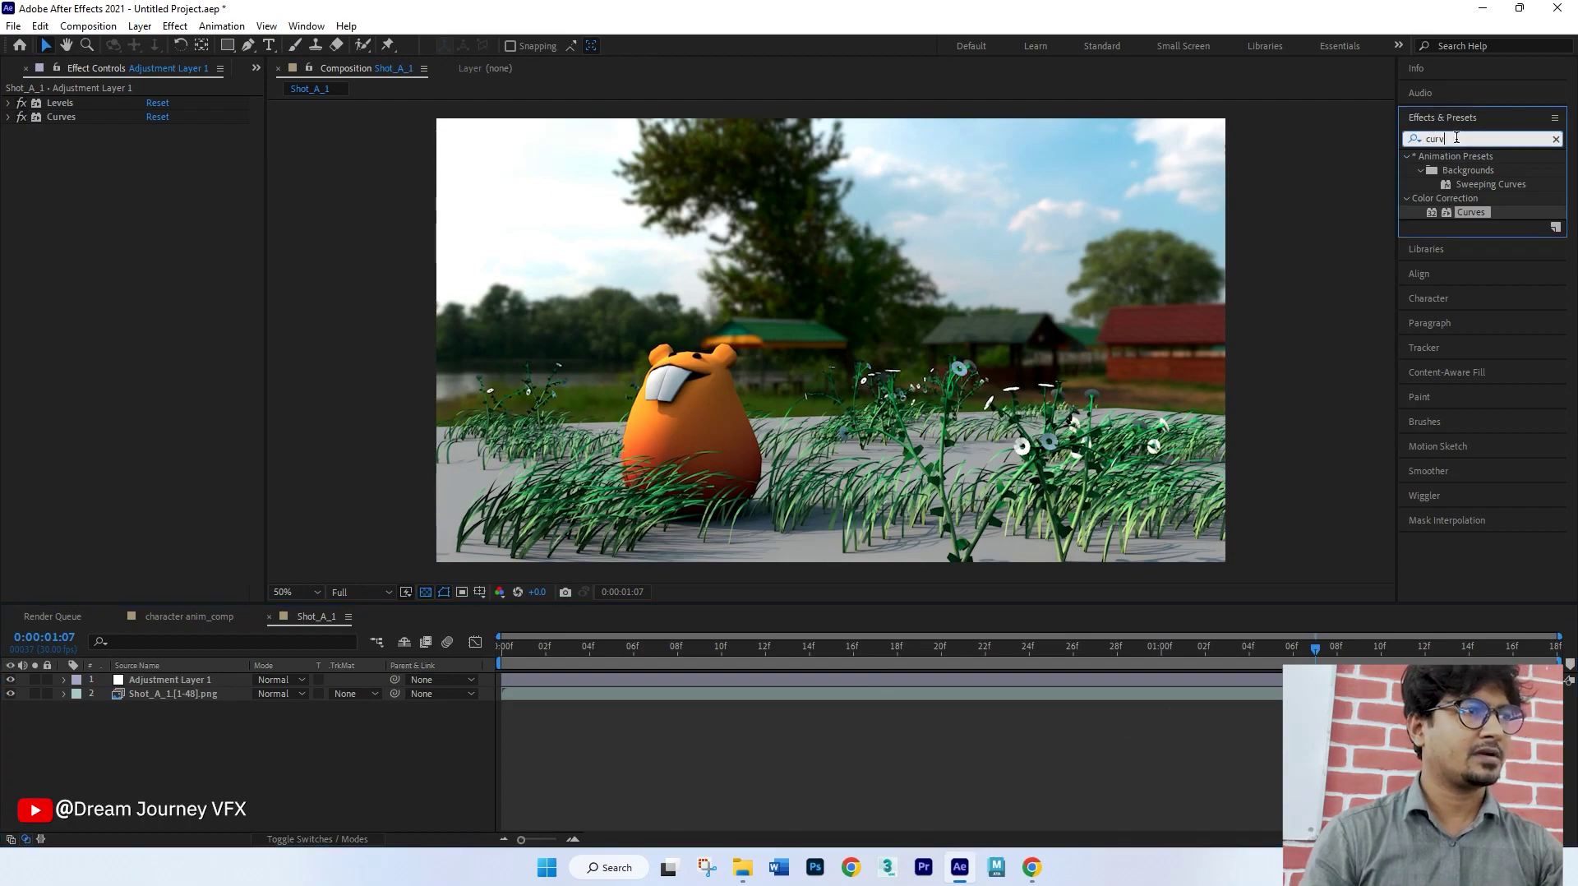
type("hue")
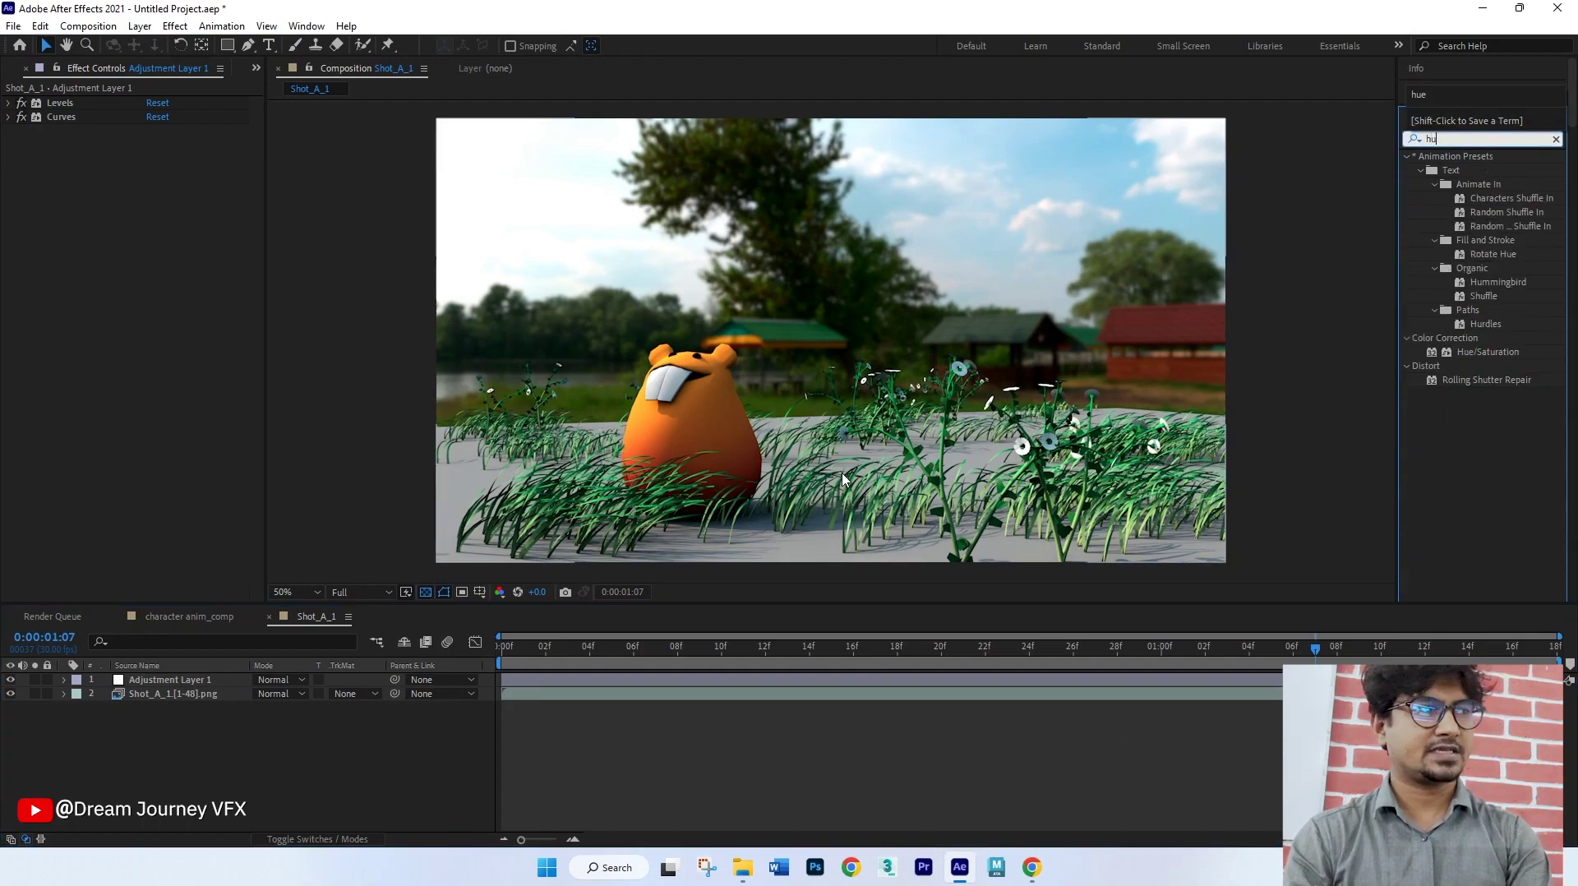
left_click_drag(1459, 229, 155, 681)
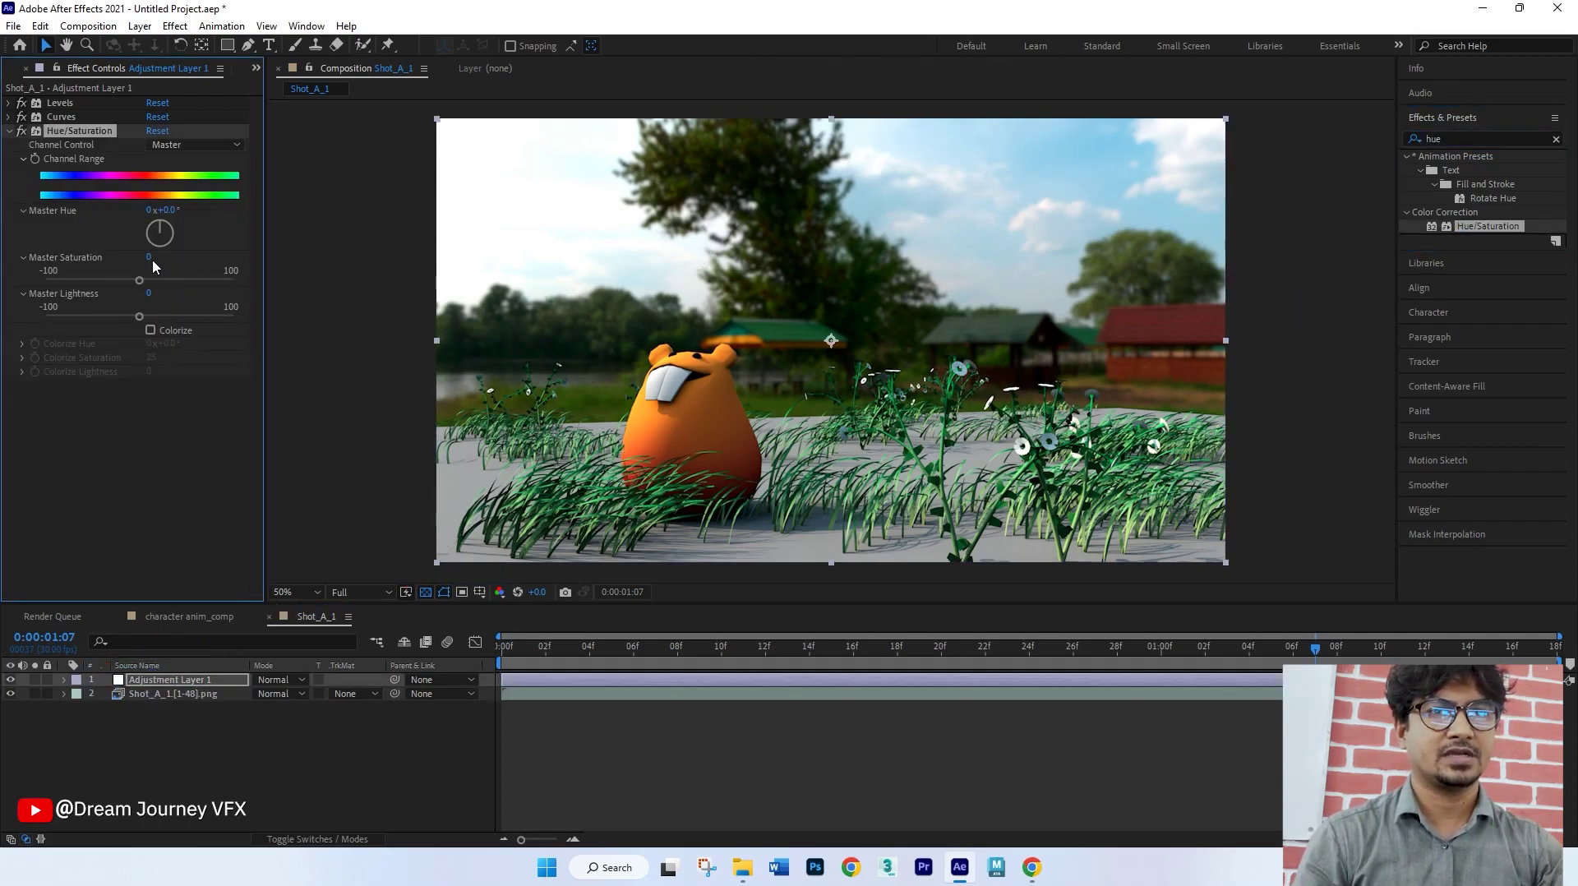
left_click_drag(149, 257, 164, 257)
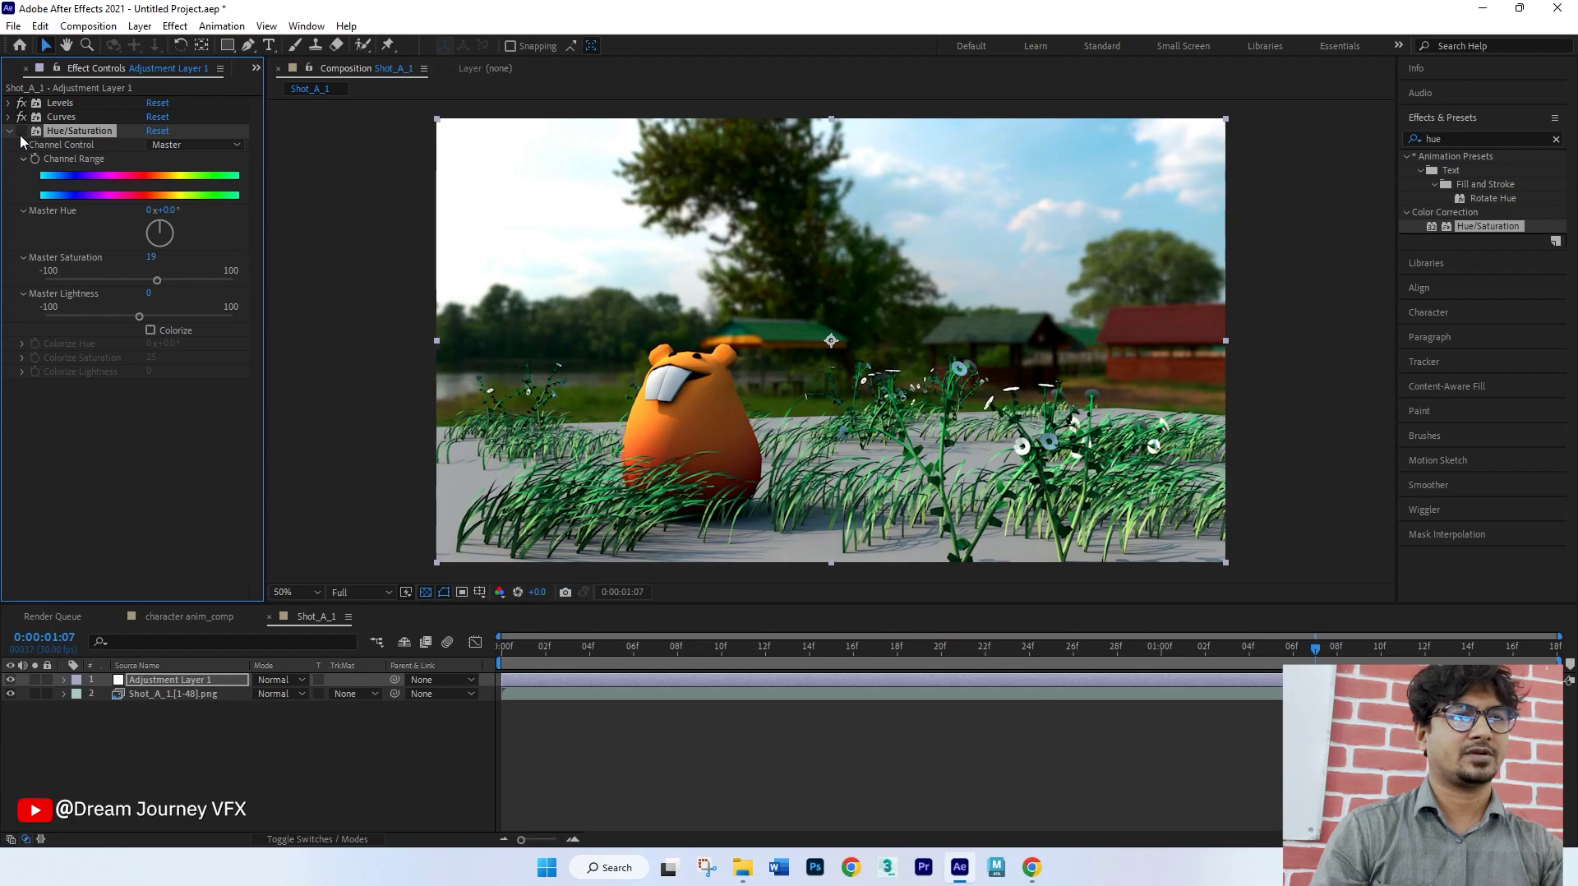
Step: Toggle the adjustment layer to compare the grade, then preview the graded shot
left_click(10, 681)
left_click(11, 681)
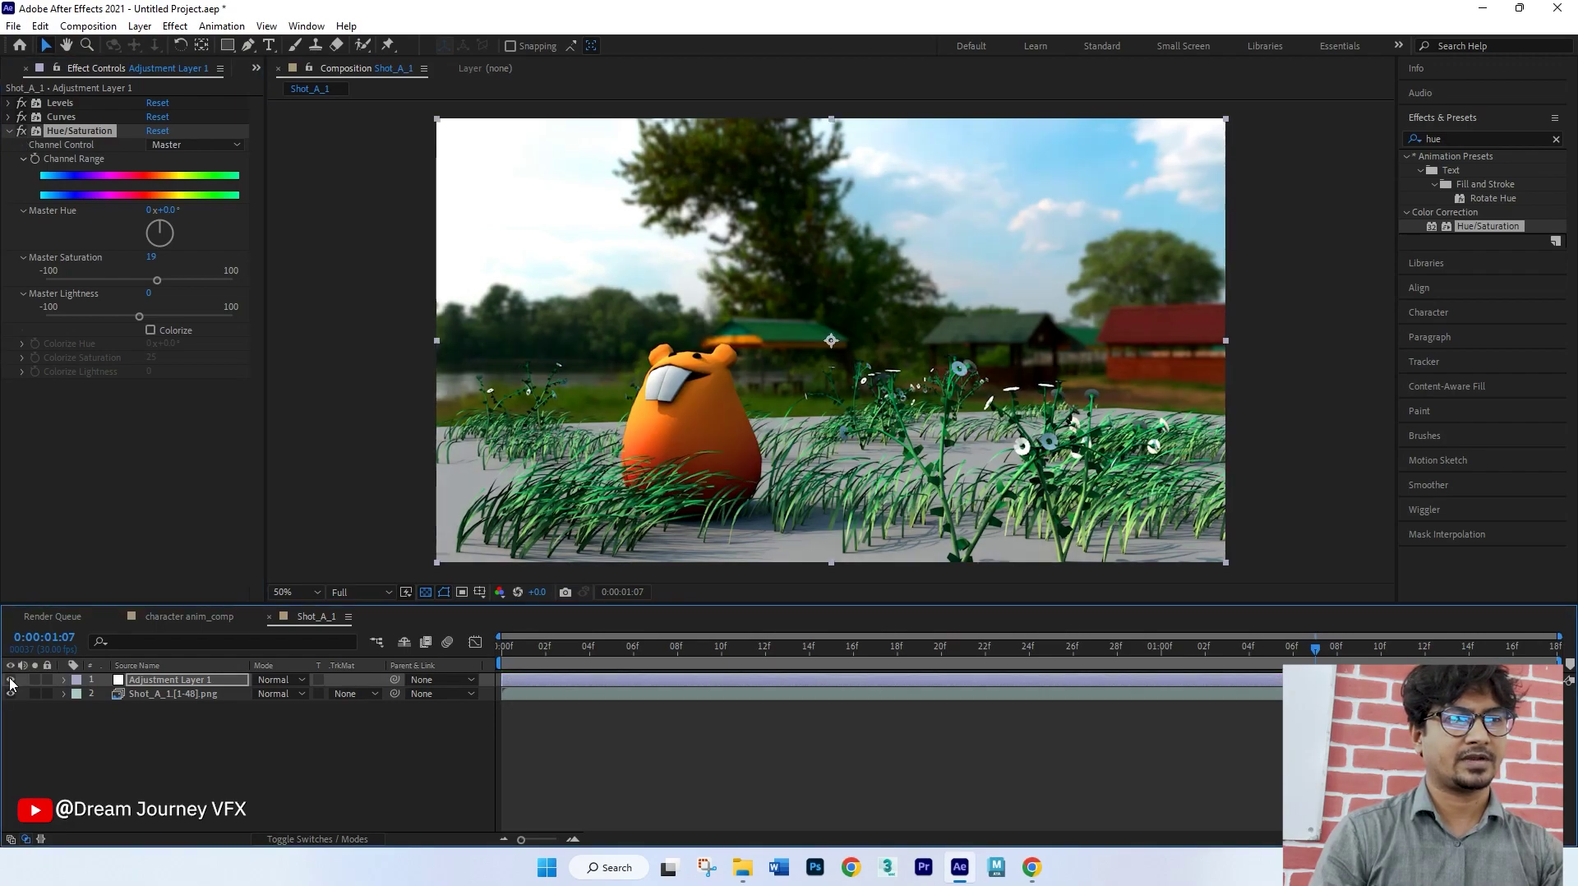
left_click(10, 680)
left_click(11, 680)
left_click(752, 776)
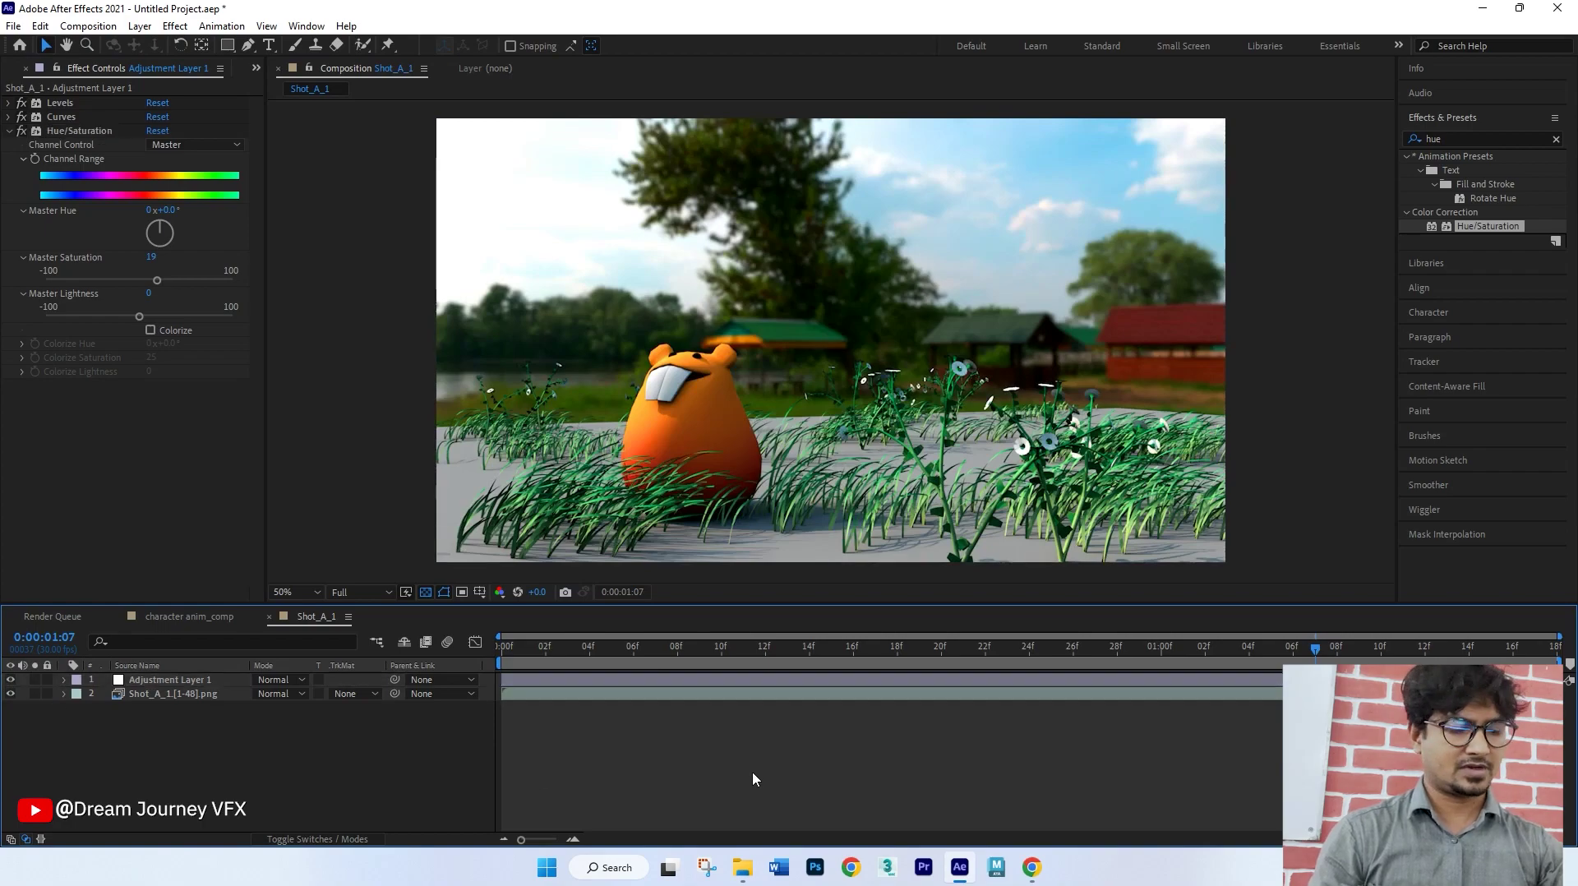
key("space")
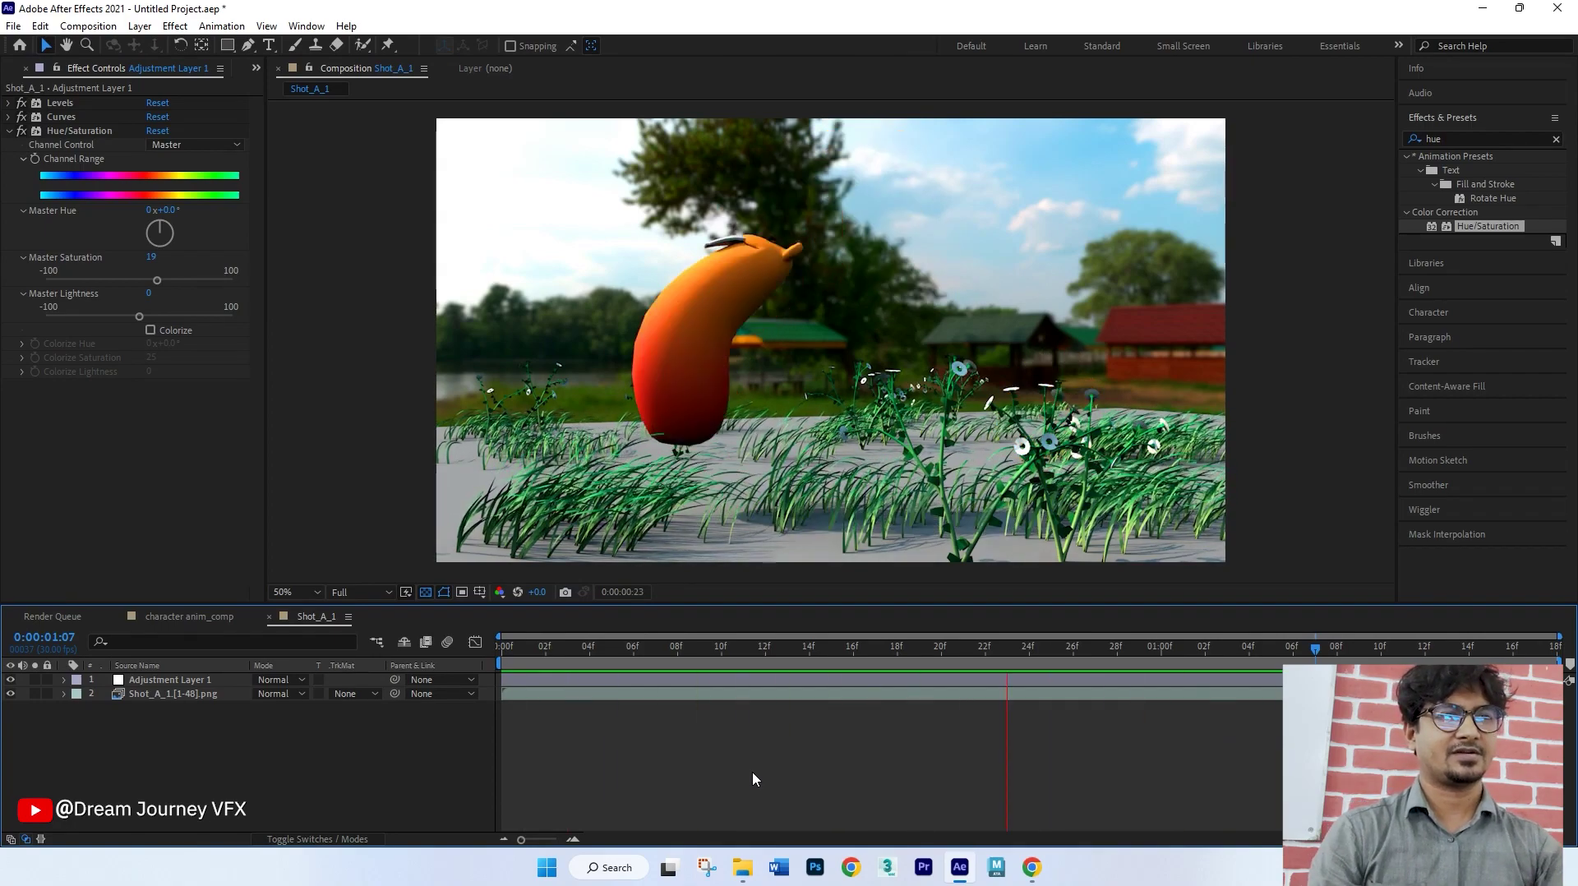
key("space")
key("space")
Step: Maximize the Composition panel and set its magnification to Fit up to 100%
key("grave")
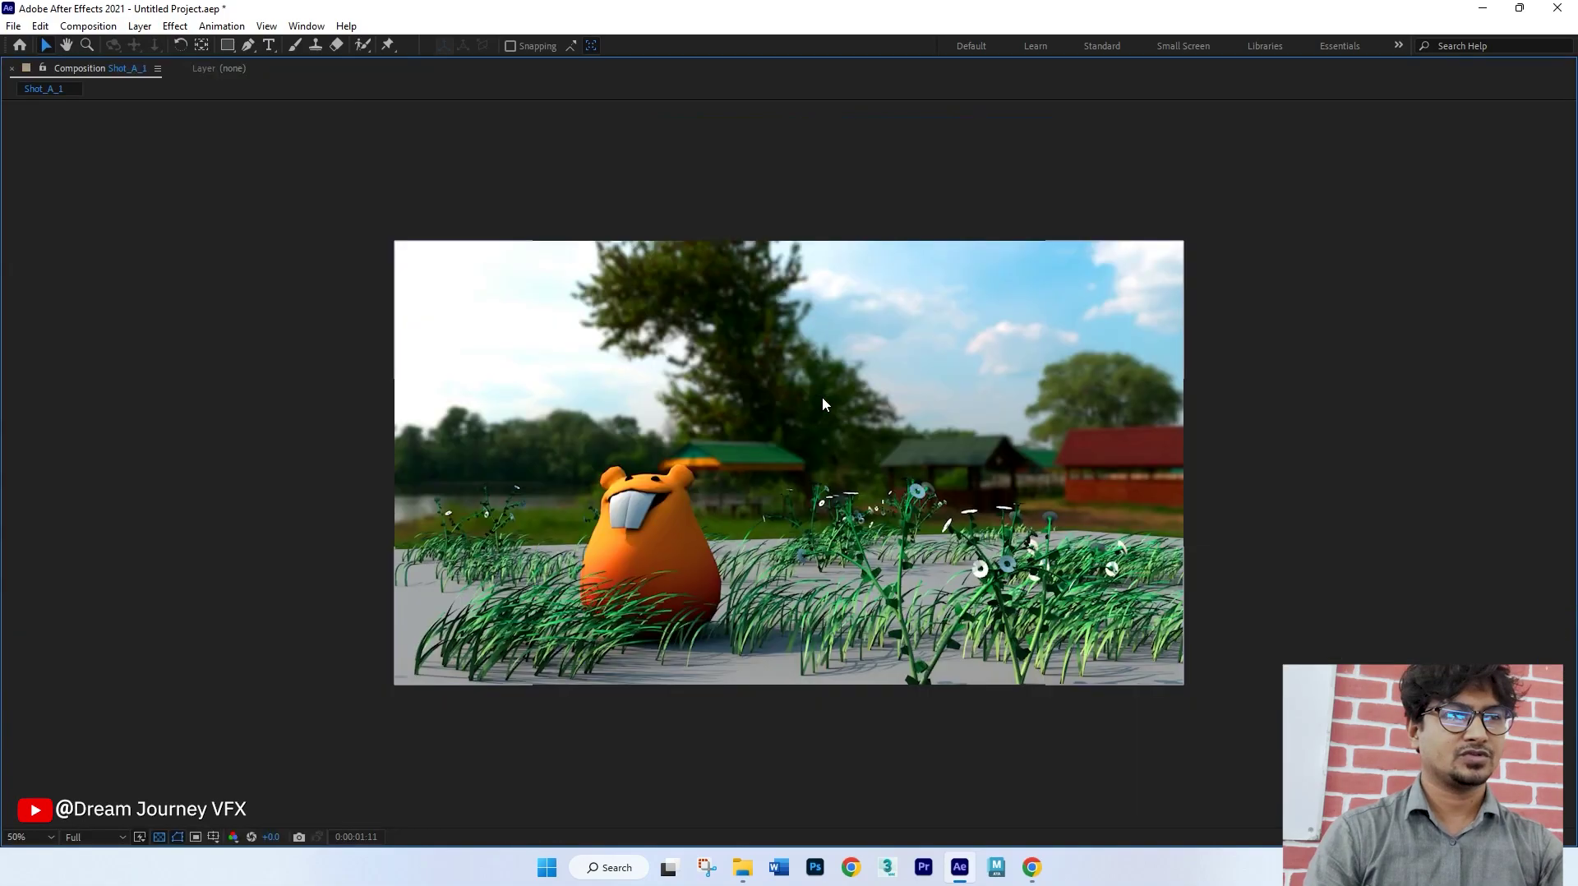
key("period")
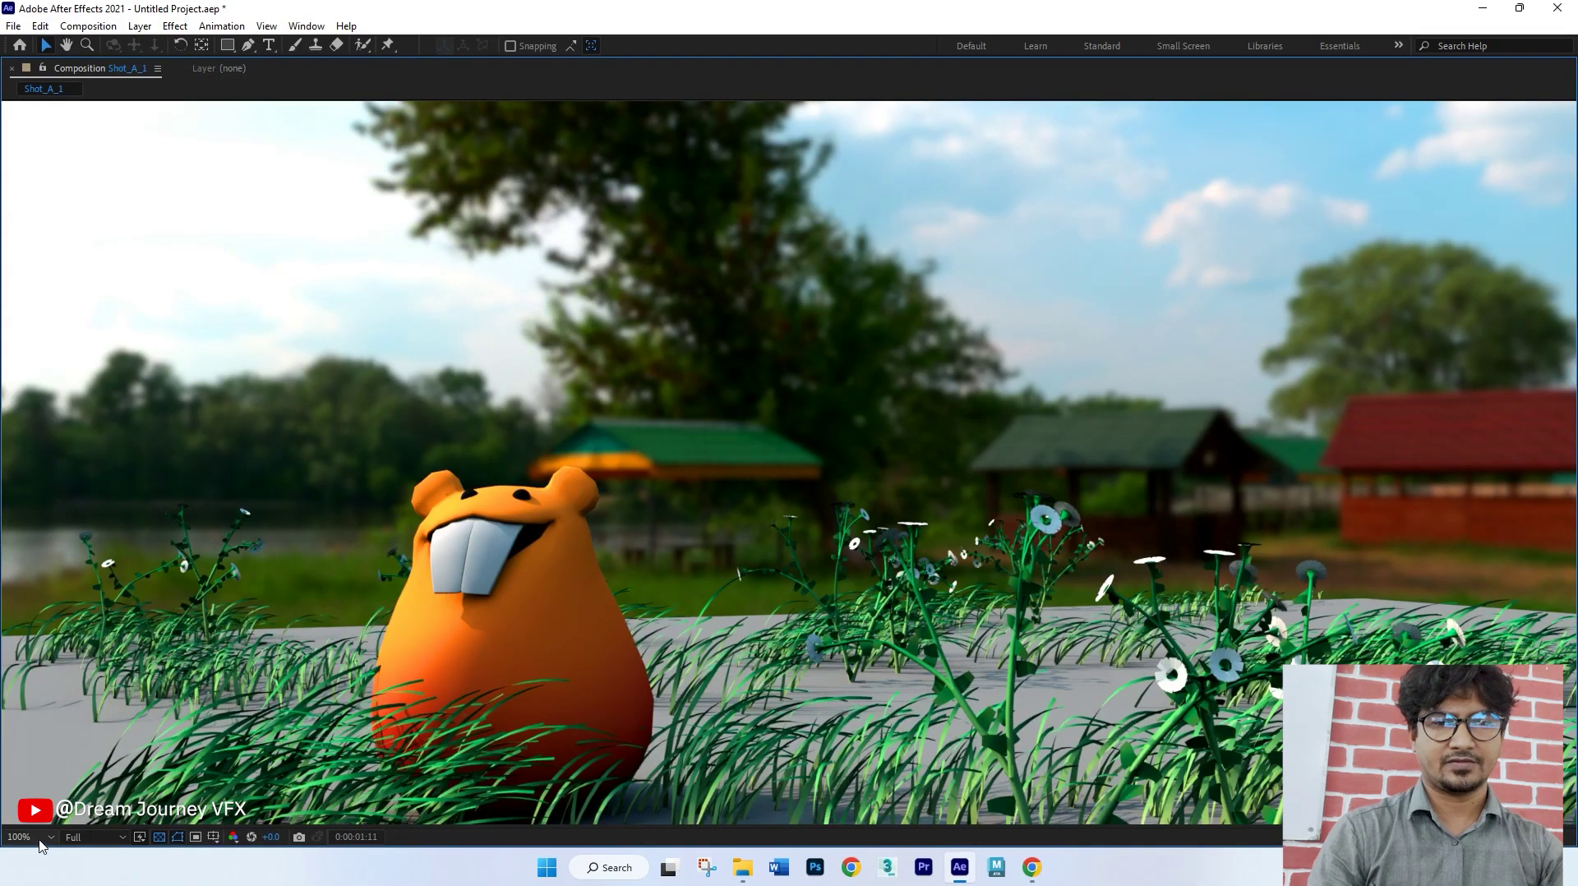
left_click(39, 839)
left_click(48, 568)
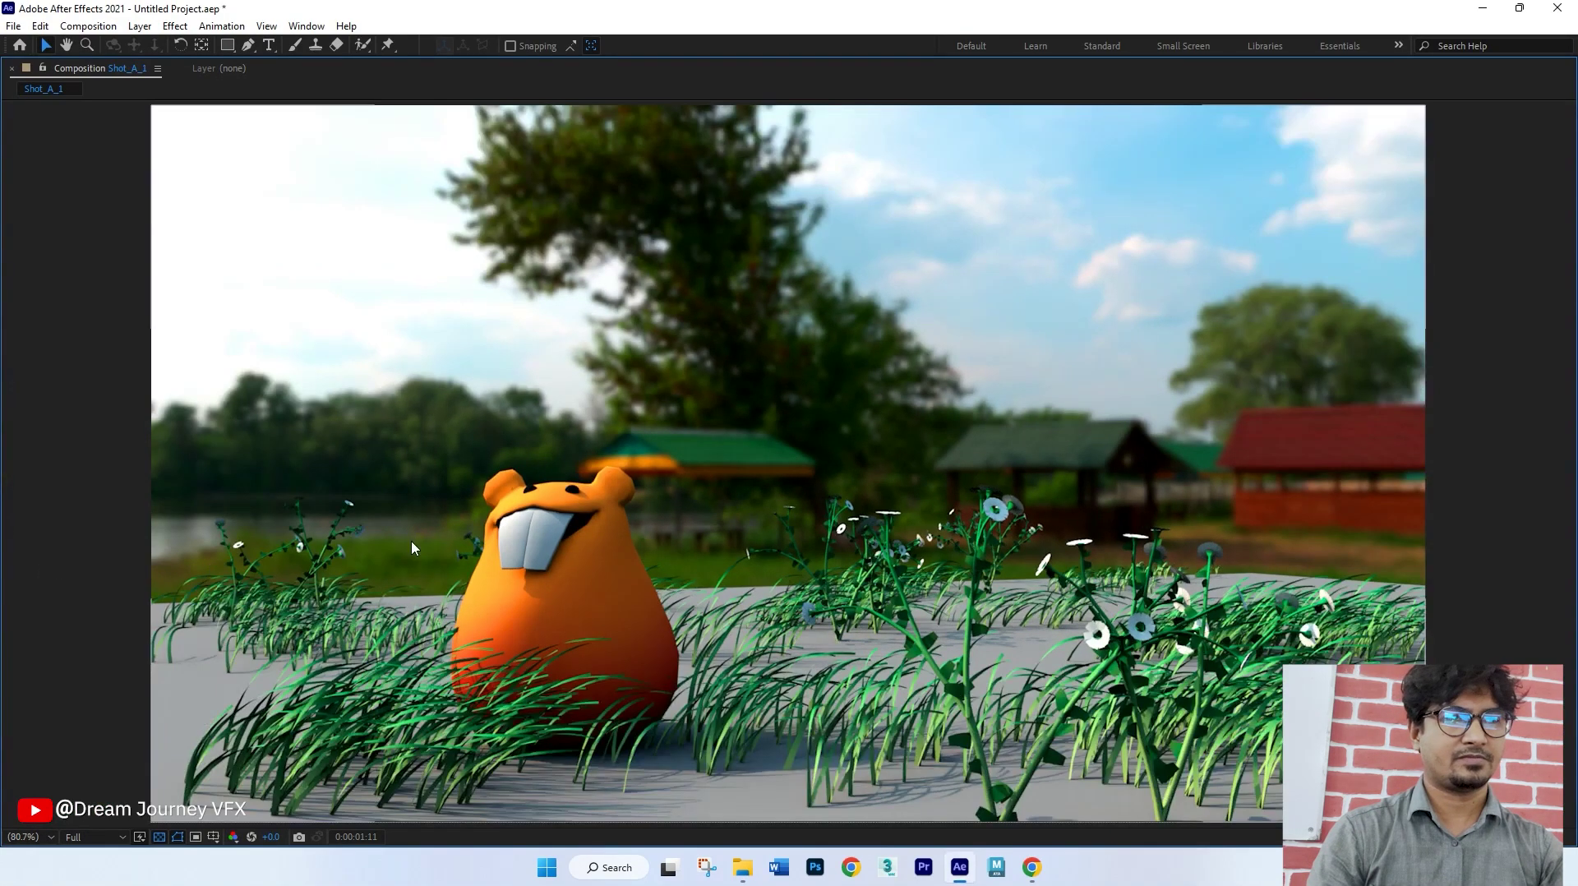